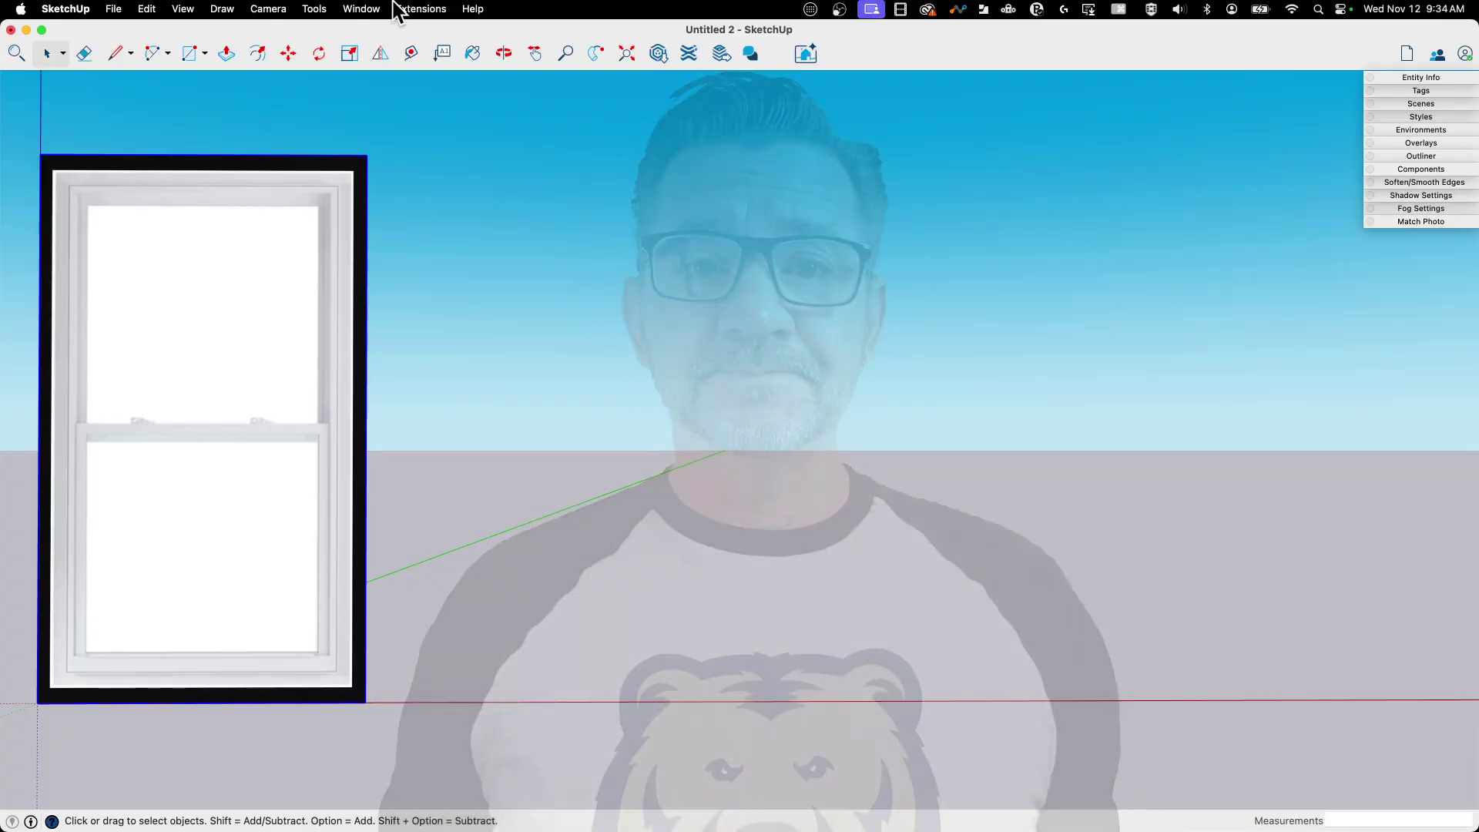
# Orbit and zoom out to expose open ground beside the window model.
pyautogui.moveTo(410, 675)
pyautogui.mouseDown(button='middle')
pyautogui.moveTo(496, 562)
pyautogui.moveTo(470, 323)
pyautogui.moveTo(591, 456)
pyautogui.moveTo(553, 372)
pyautogui.mouseUp(button='middle')
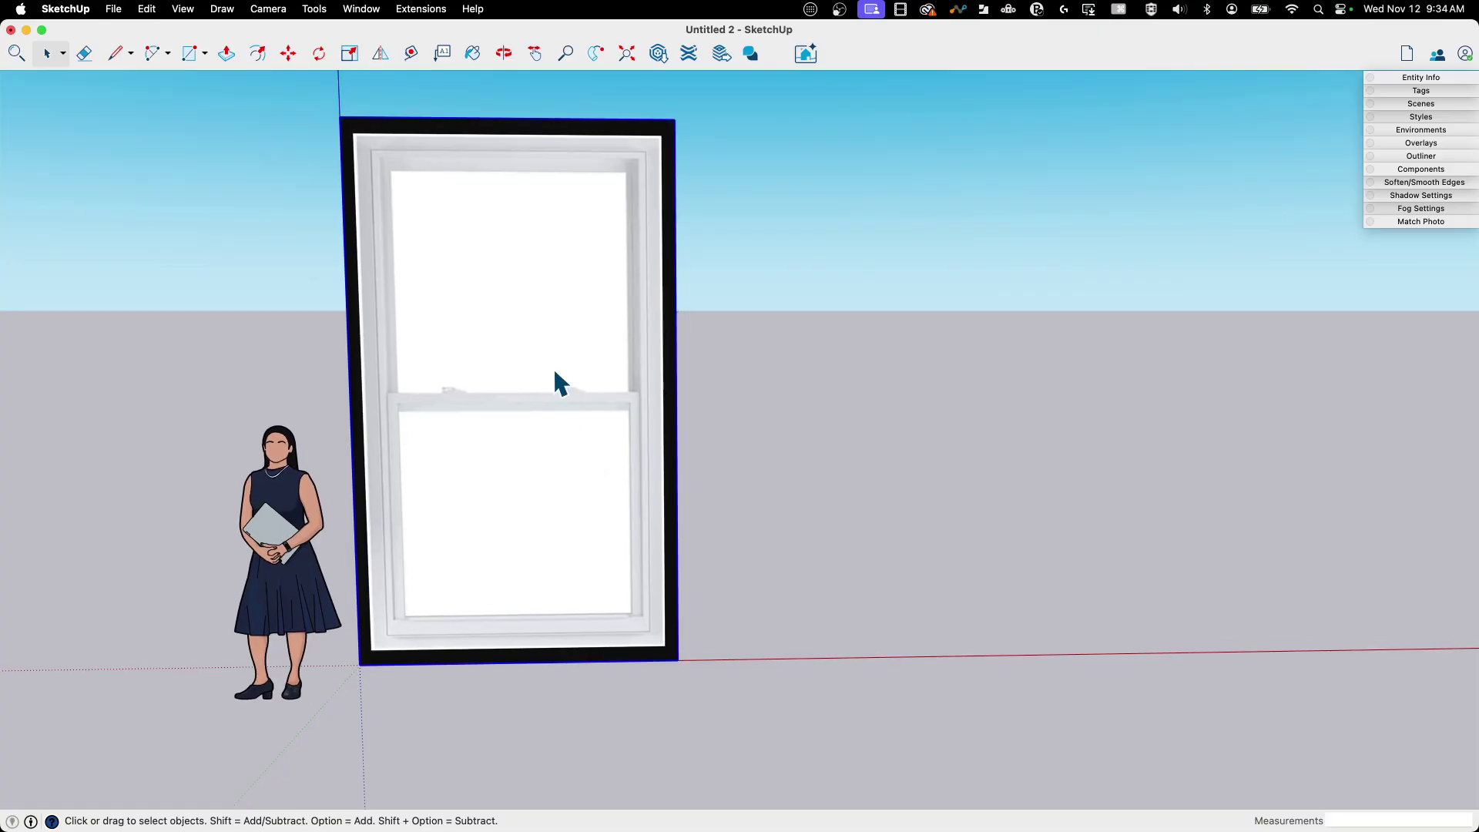
pyautogui.moveTo(357, 419); pyautogui.dragTo(401, 263, button='middle')
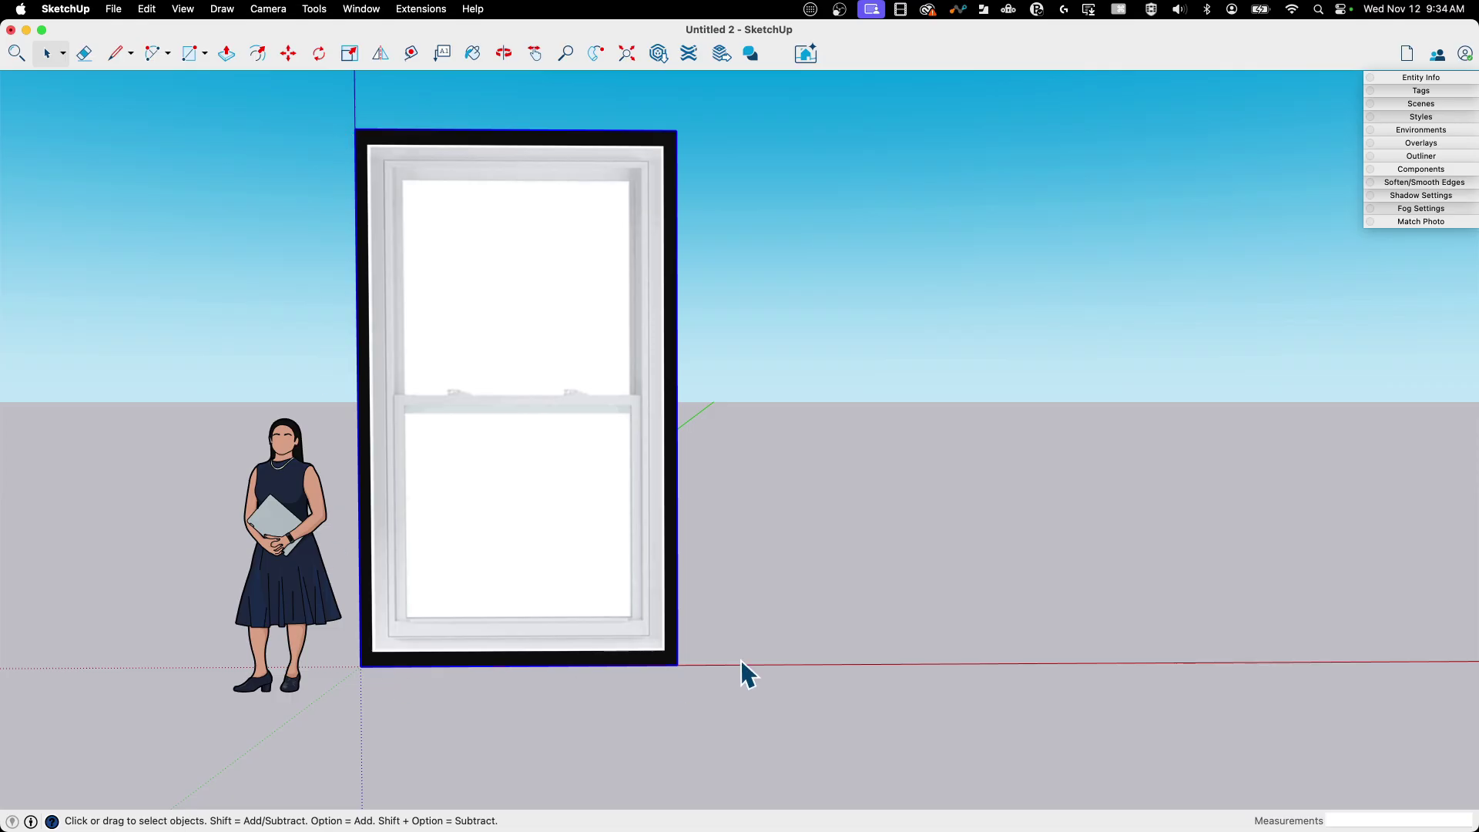
pyautogui.moveTo(598, 261)
pyautogui.mouseDown(button='middle')
pyautogui.moveTo(587, 283)
pyautogui.moveTo(647, 116)
pyautogui.moveTo(567, 132)
pyautogui.moveTo(631, 152)
pyautogui.mouseUp(button='middle')
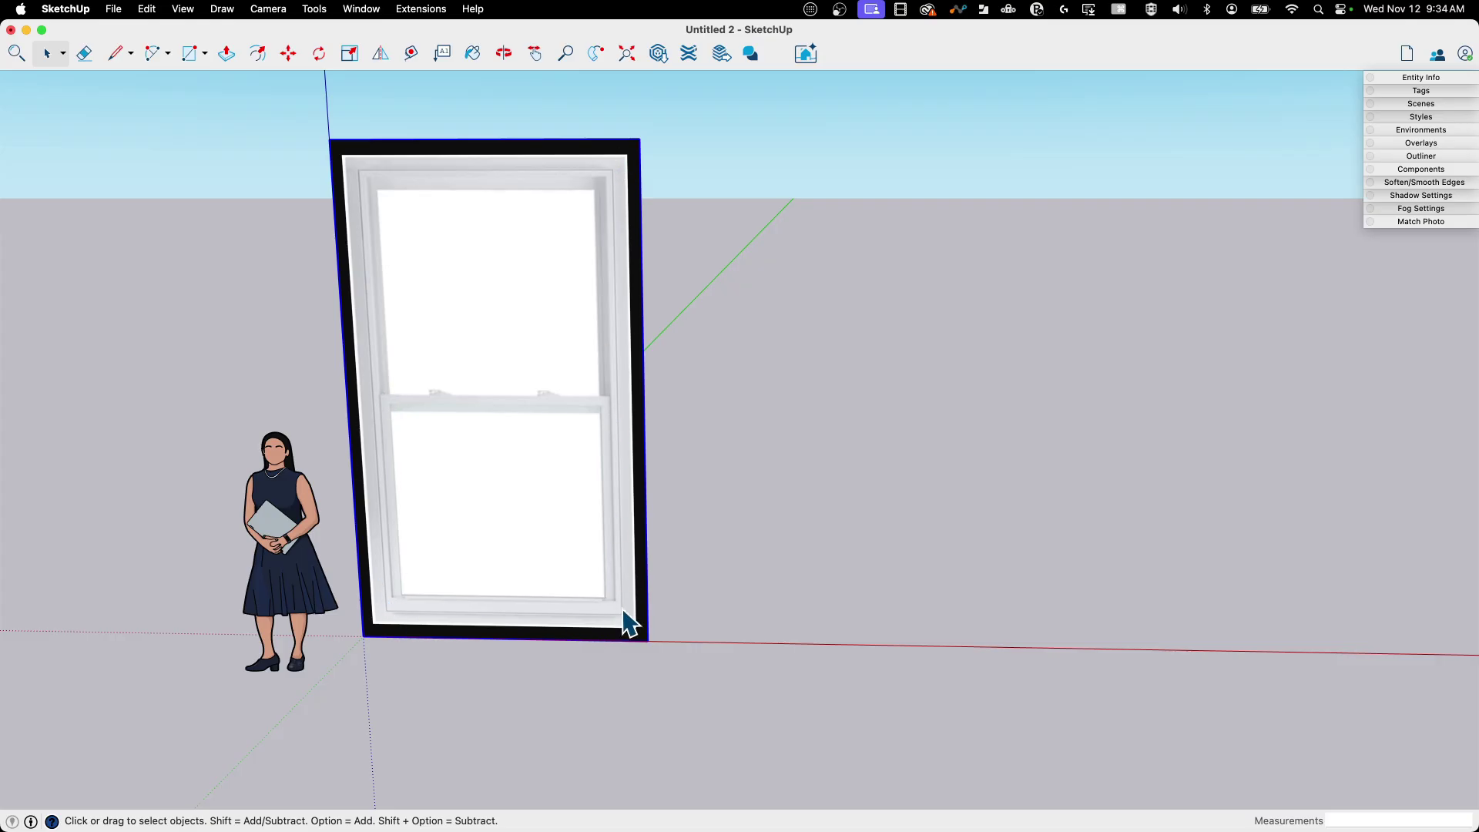
pyautogui.moveTo(450, 391)
pyautogui.mouseDown(button='middle')
pyautogui.moveTo(415, 409)
pyautogui.moveTo(449, 406)
pyautogui.mouseUp(button='middle')
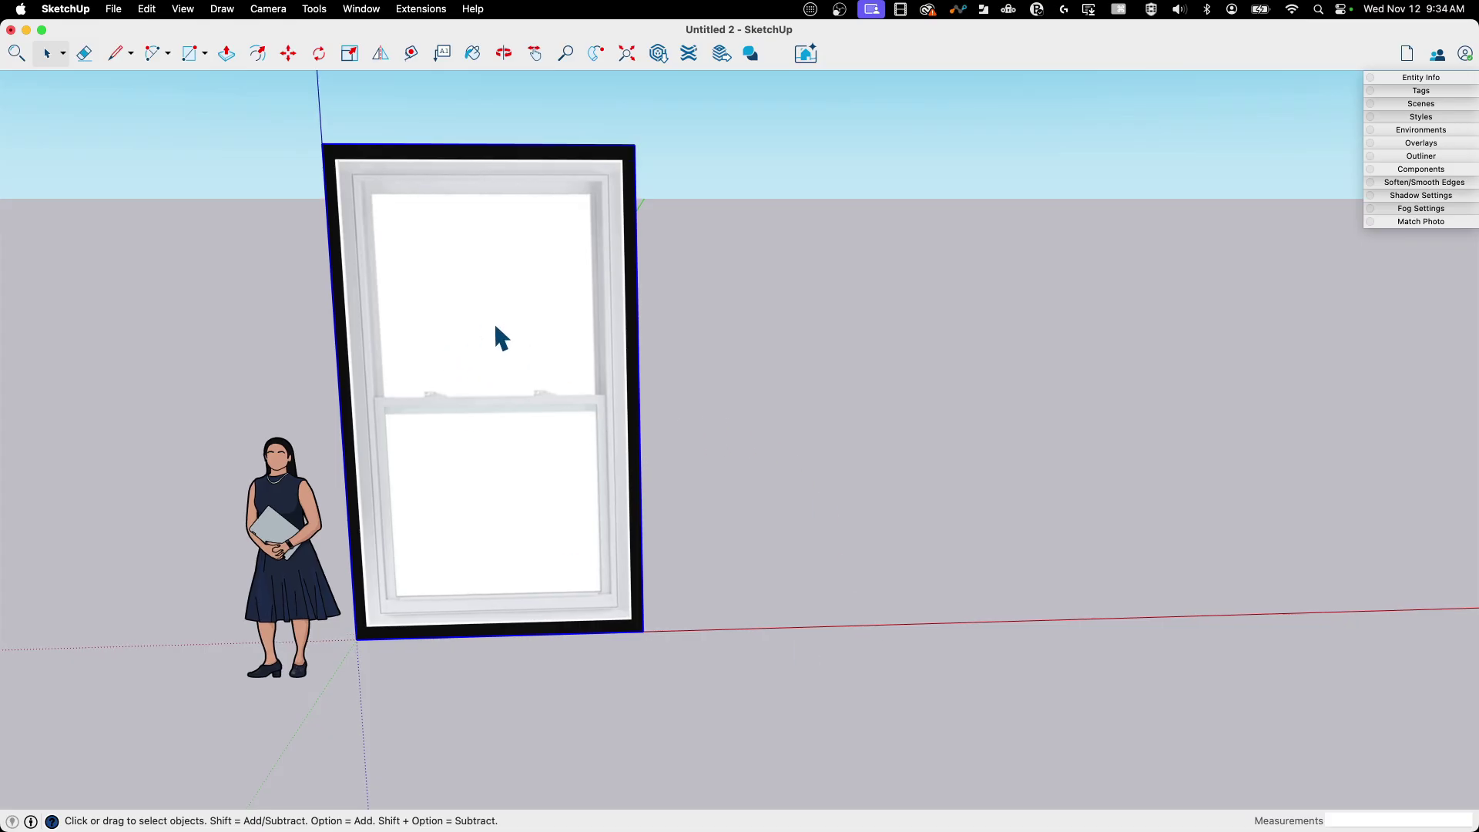
pyautogui.moveTo(495, 333); pyautogui.dragTo(595, 491, button='middle')
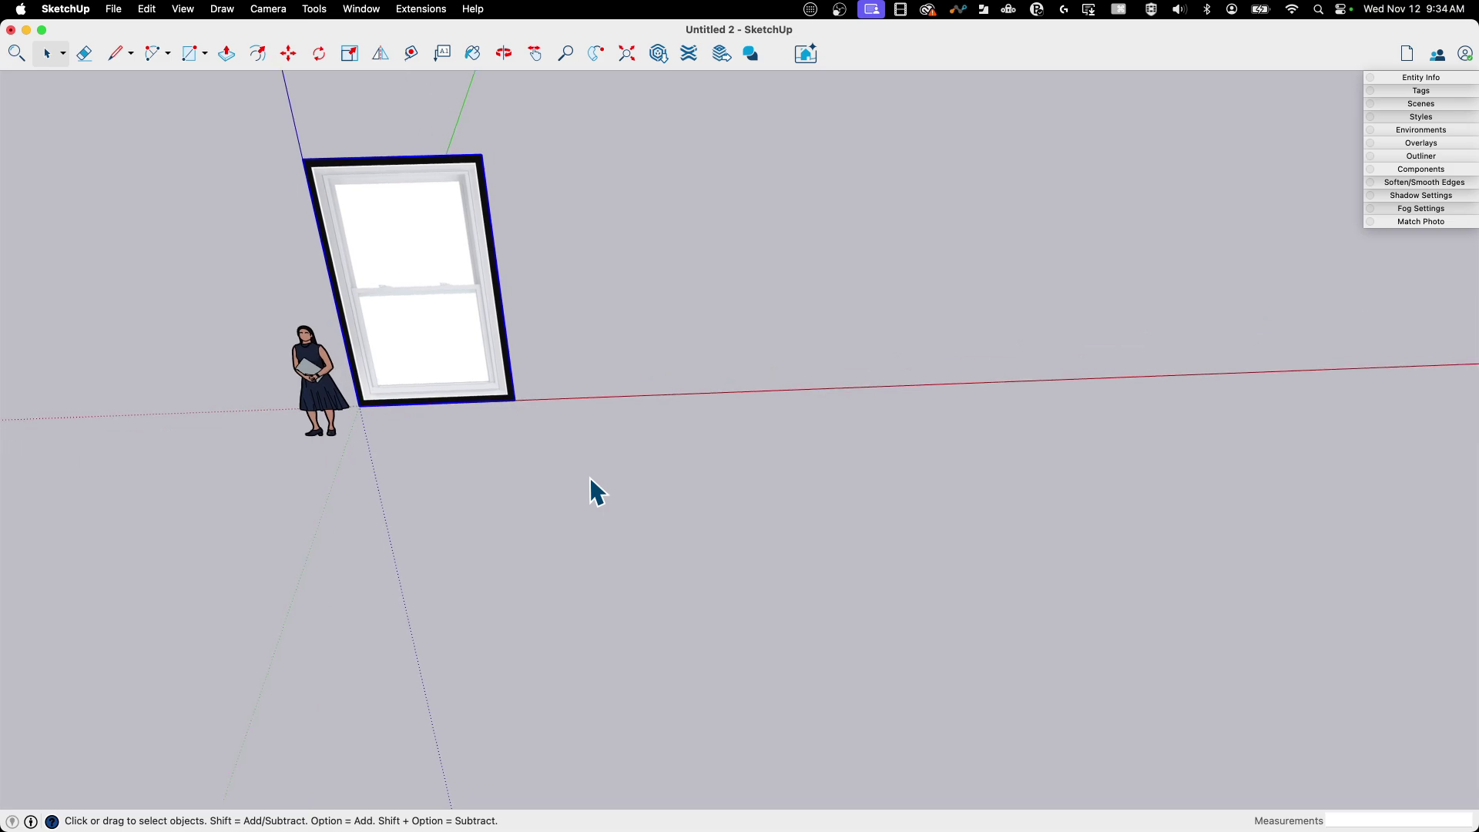
# Draw a 24 by 36 rectangle on the ground next to the window.
pyautogui.press('r')
pyautogui.moveTo(553, 416); pyautogui.dragTo(583, 412, button='middle')
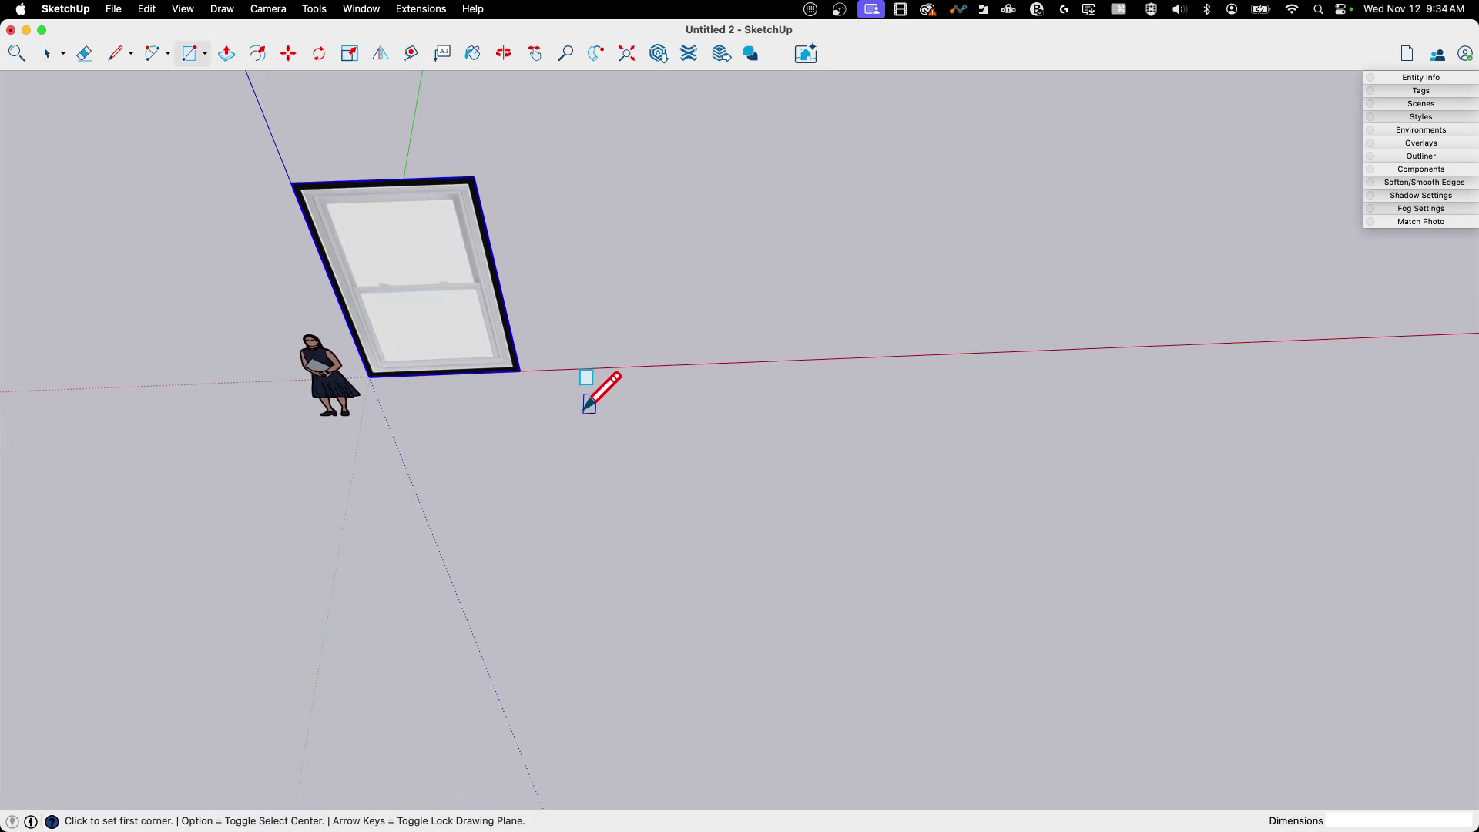
pyautogui.click(583, 414)
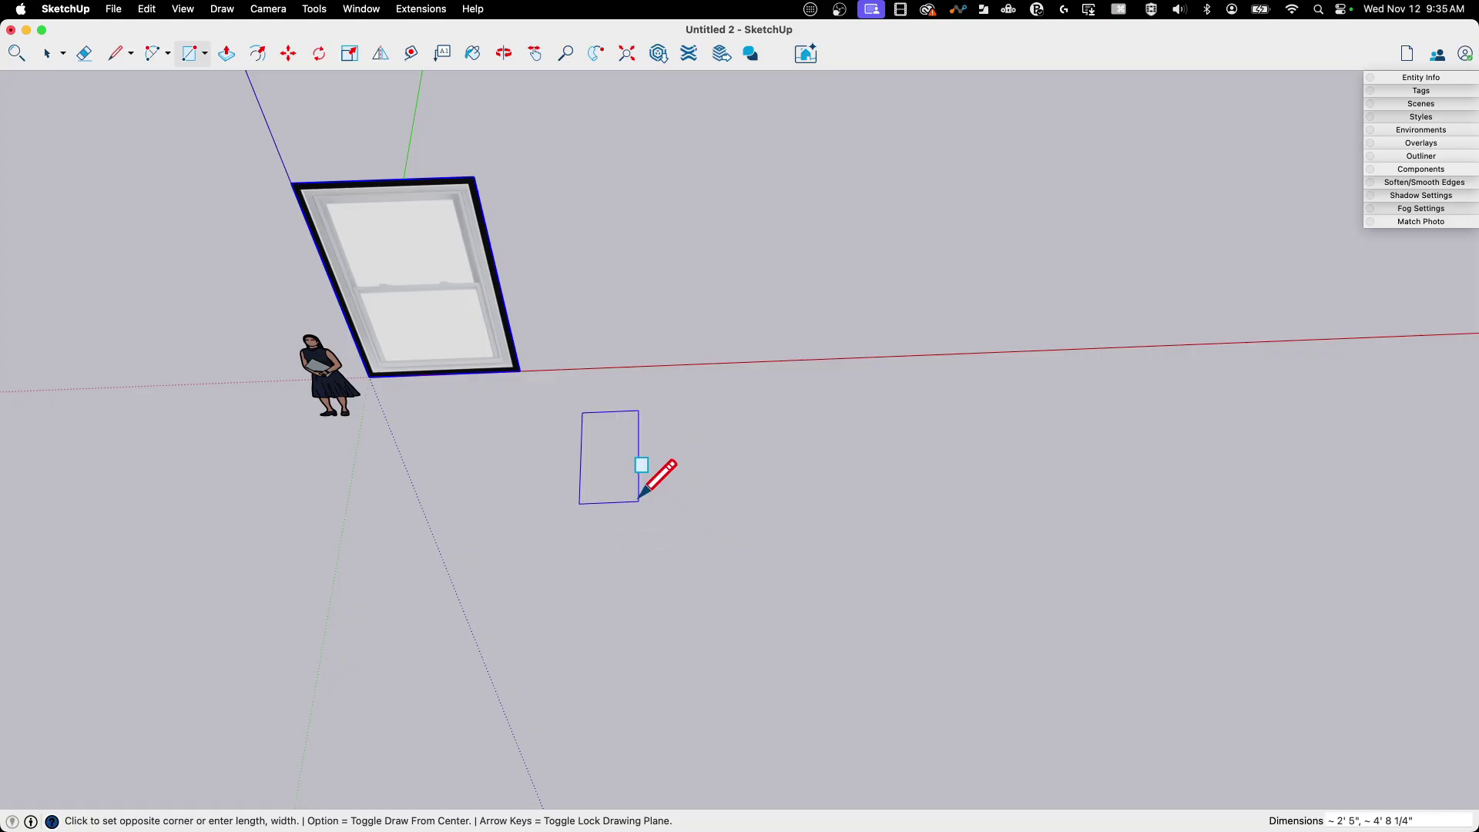
pyautogui.moveTo(635, 495); pyautogui.dragTo(633, 492, button='middle')
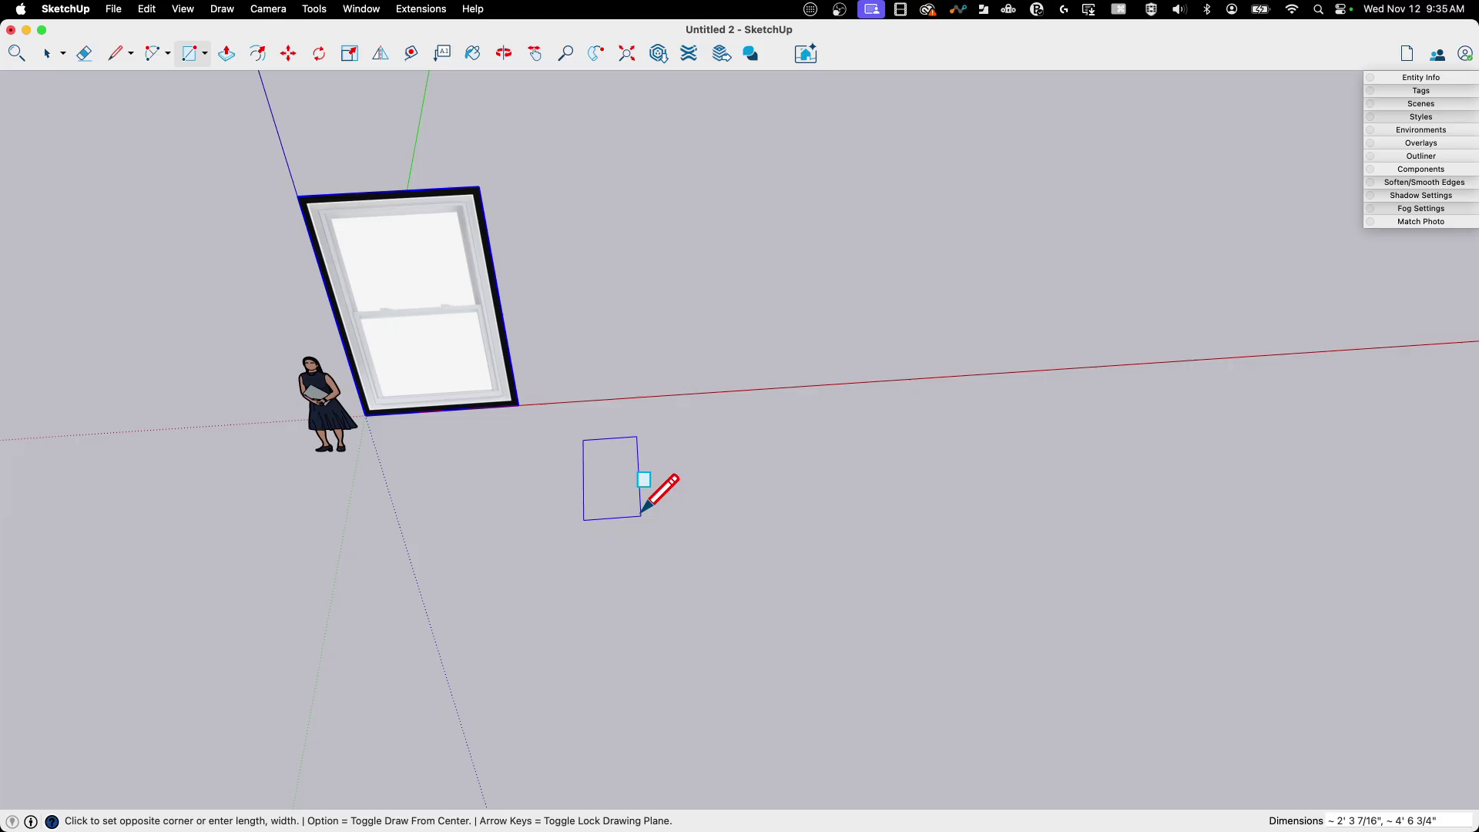
pyautogui.moveTo(643, 513)
pyautogui.mouseDown(button='middle')
pyautogui.moveTo(627, 463)
pyautogui.moveTo(640, 501)
pyautogui.mouseUp(button='middle')
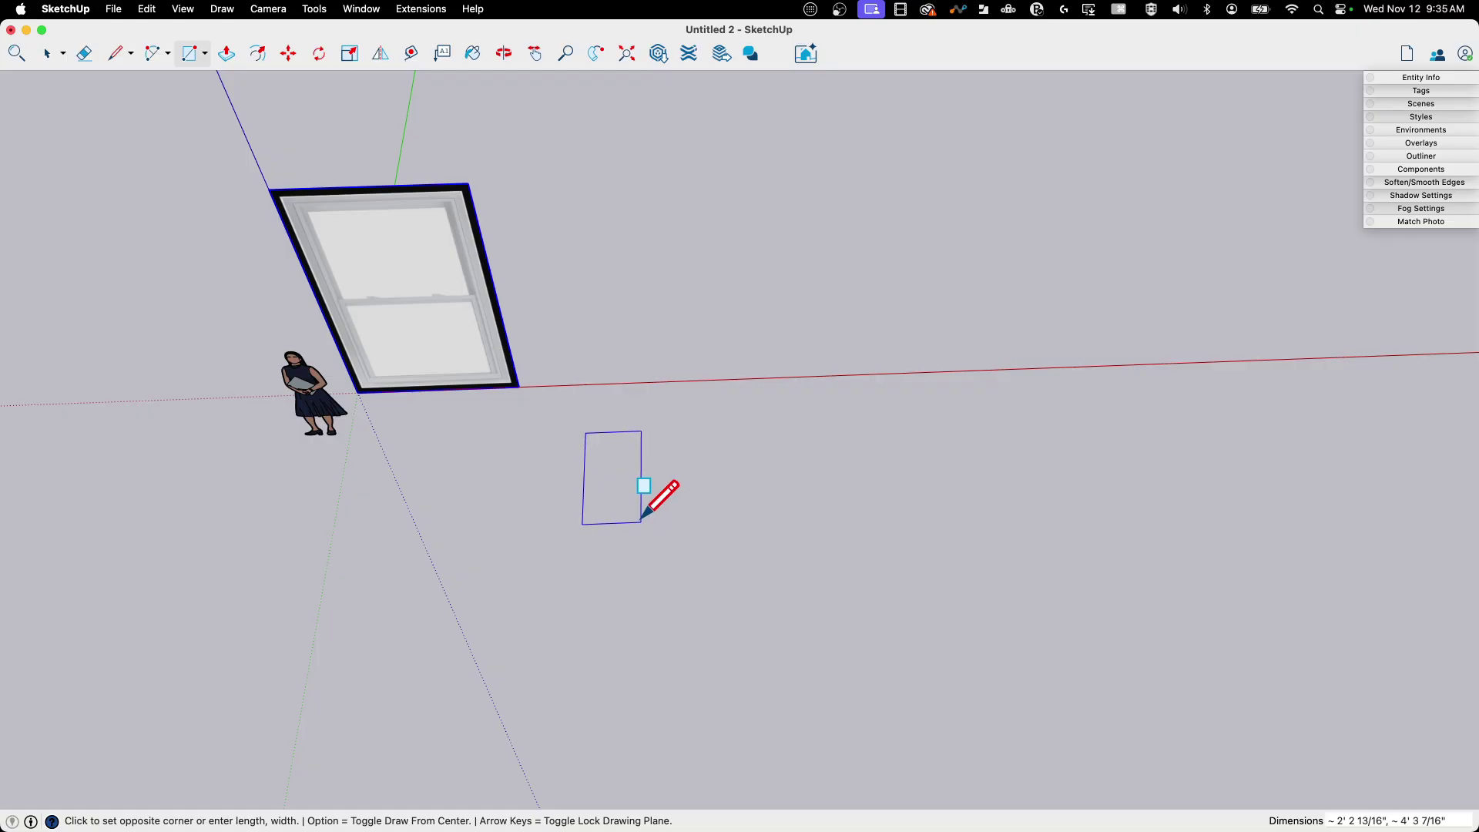
pyautogui.write('24,36')
pyautogui.press('Return')
pyautogui.scroll(10, 639, 492)
pyautogui.press('space')
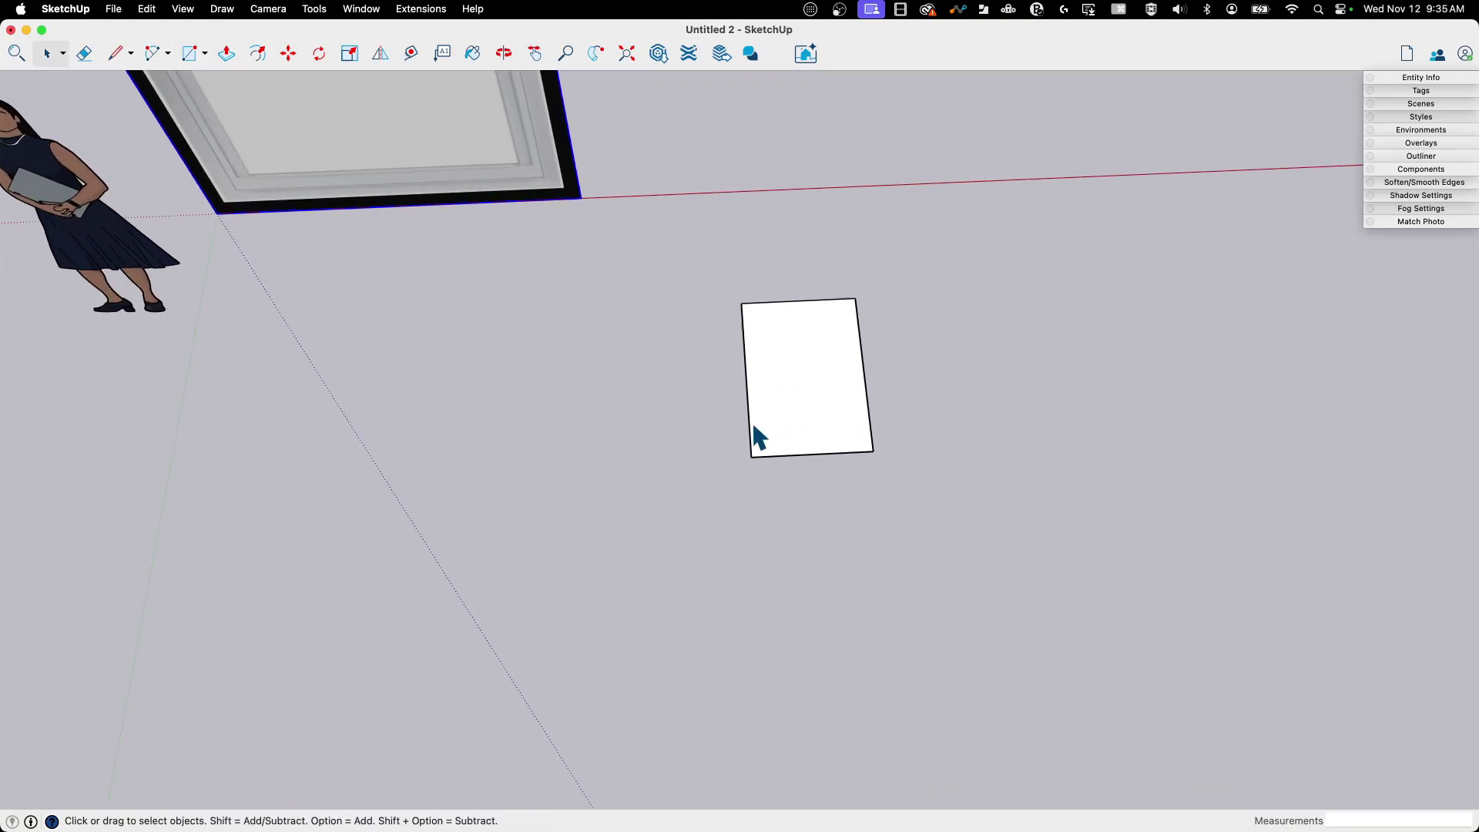
pyautogui.moveTo(508, 293); pyautogui.dragTo(571, 639, button='middle')
# Orbit around the new rectangle to inspect it from several angles.
pyautogui.press('l')
pyautogui.click(568, 643)
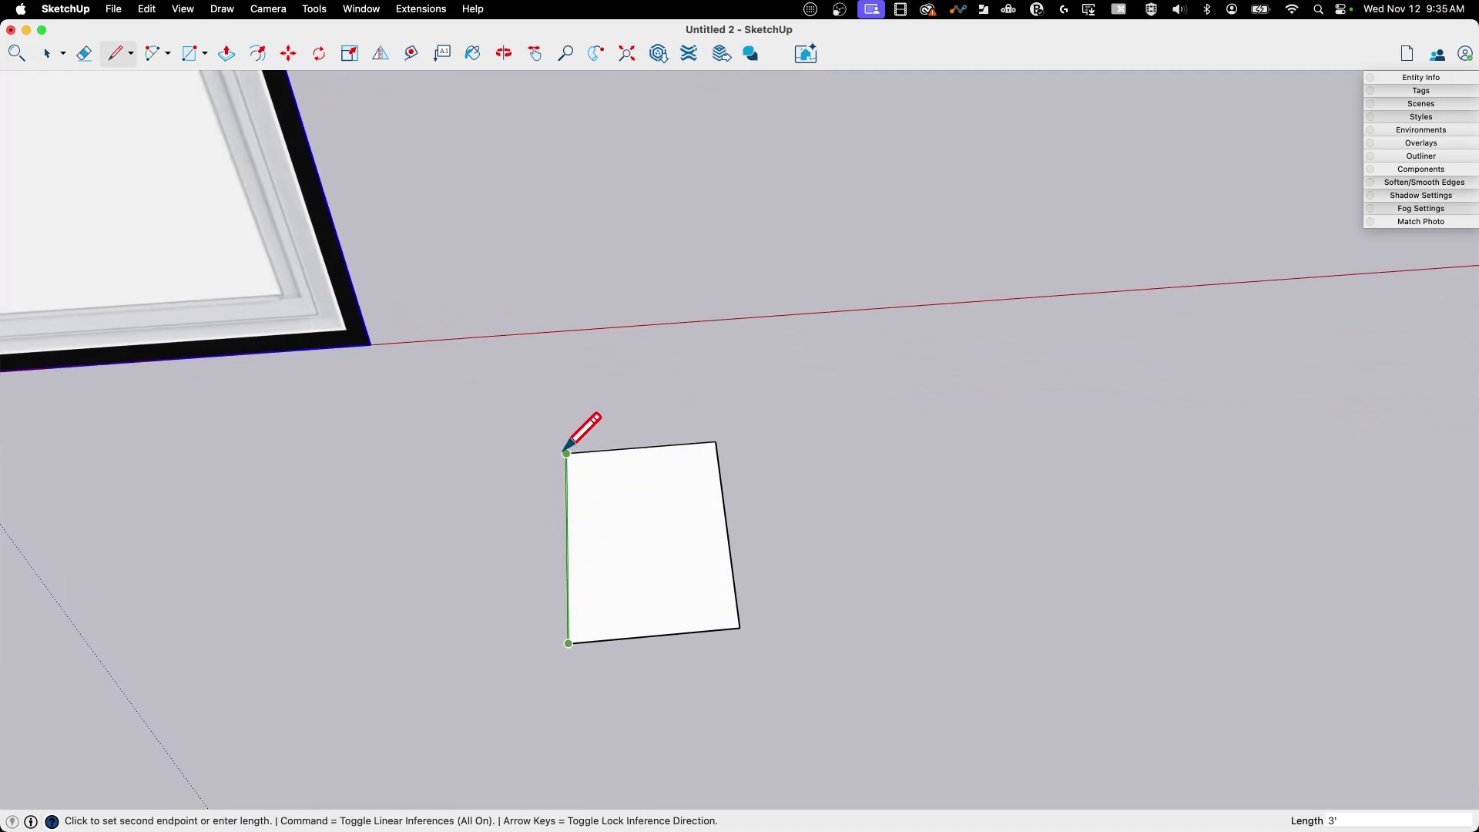
pyautogui.press('space')
pyautogui.moveTo(568, 449); pyautogui.dragTo(575, 600, button='middle')
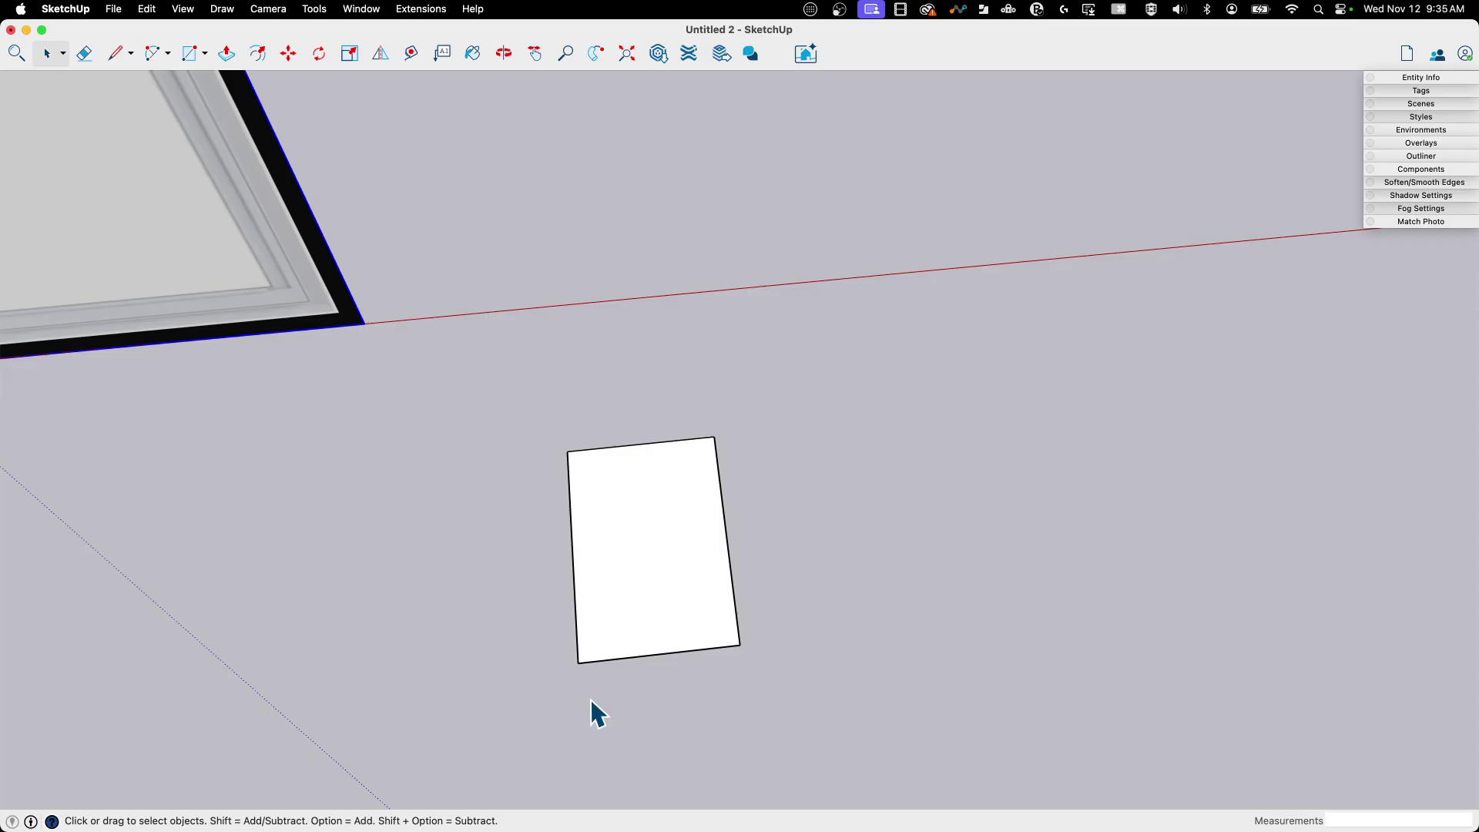
pyautogui.moveTo(594, 709); pyautogui.dragTo(608, 428, button='middle')
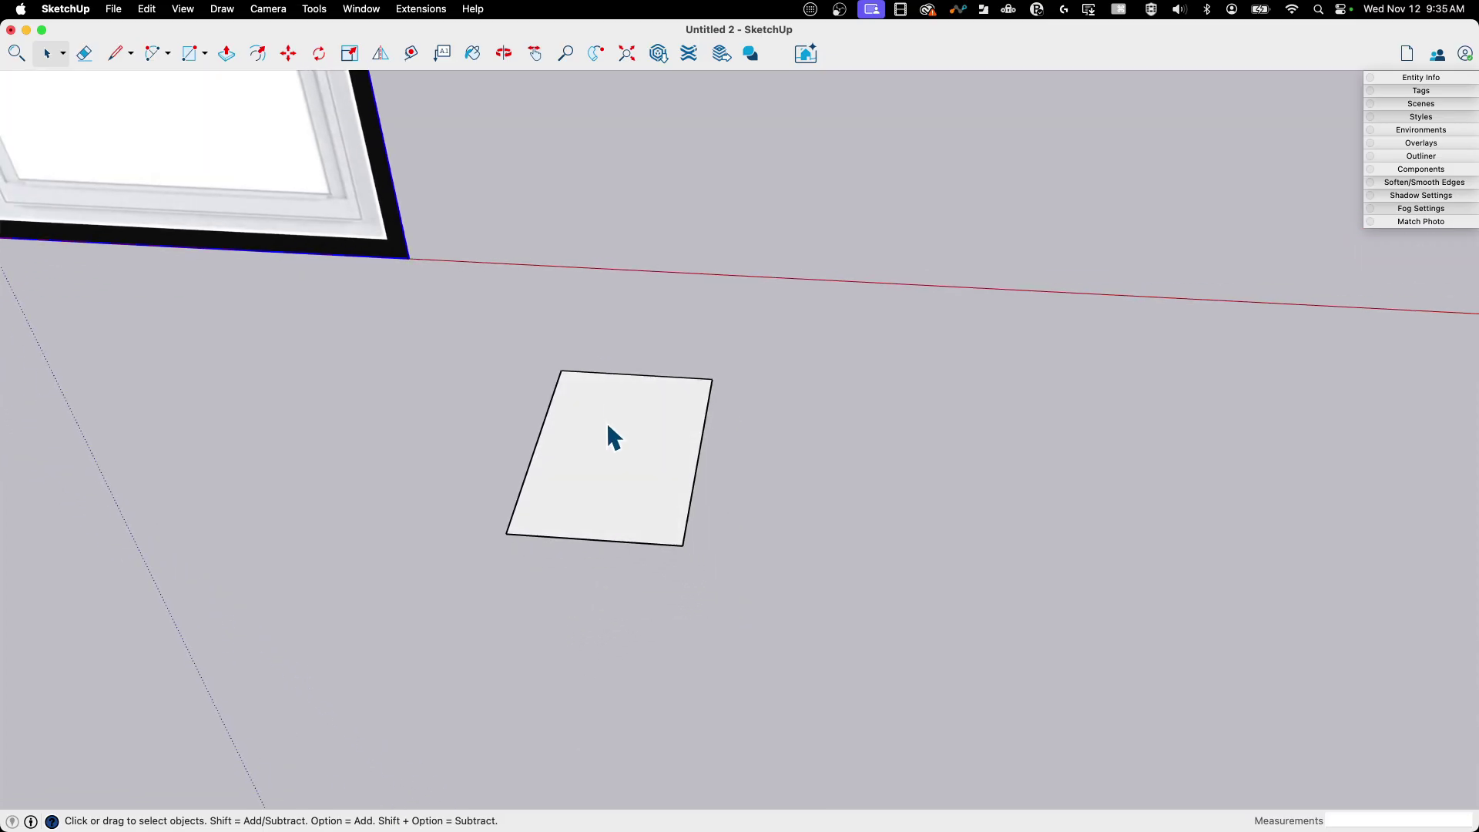
# Make the rectangle face a component named '2030 SH Wundow' that glues to vertical surfaces.
pyautogui.click(608, 426)
pyautogui.rightClick(608, 426)
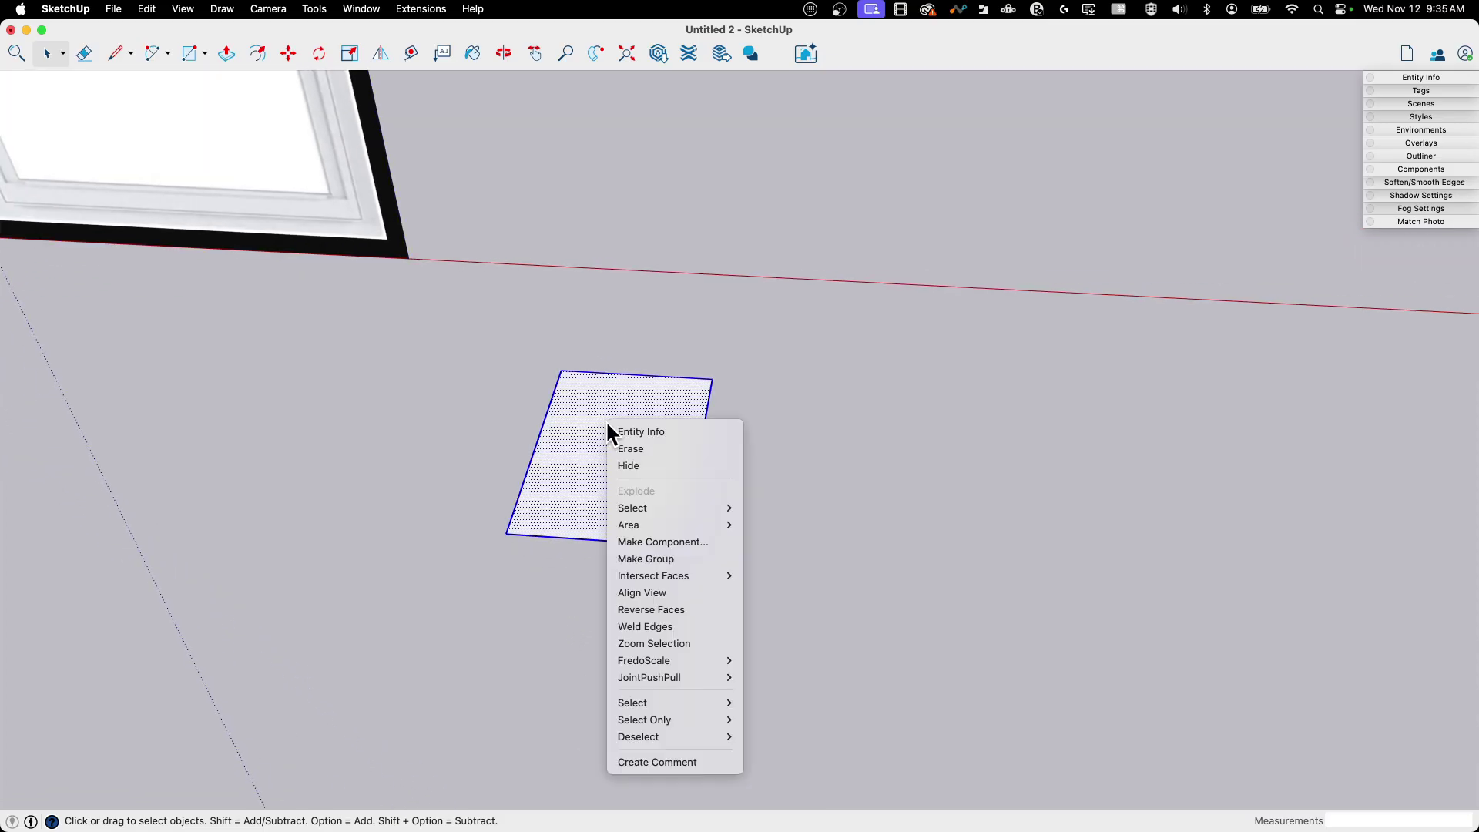
pyautogui.click(695, 539)
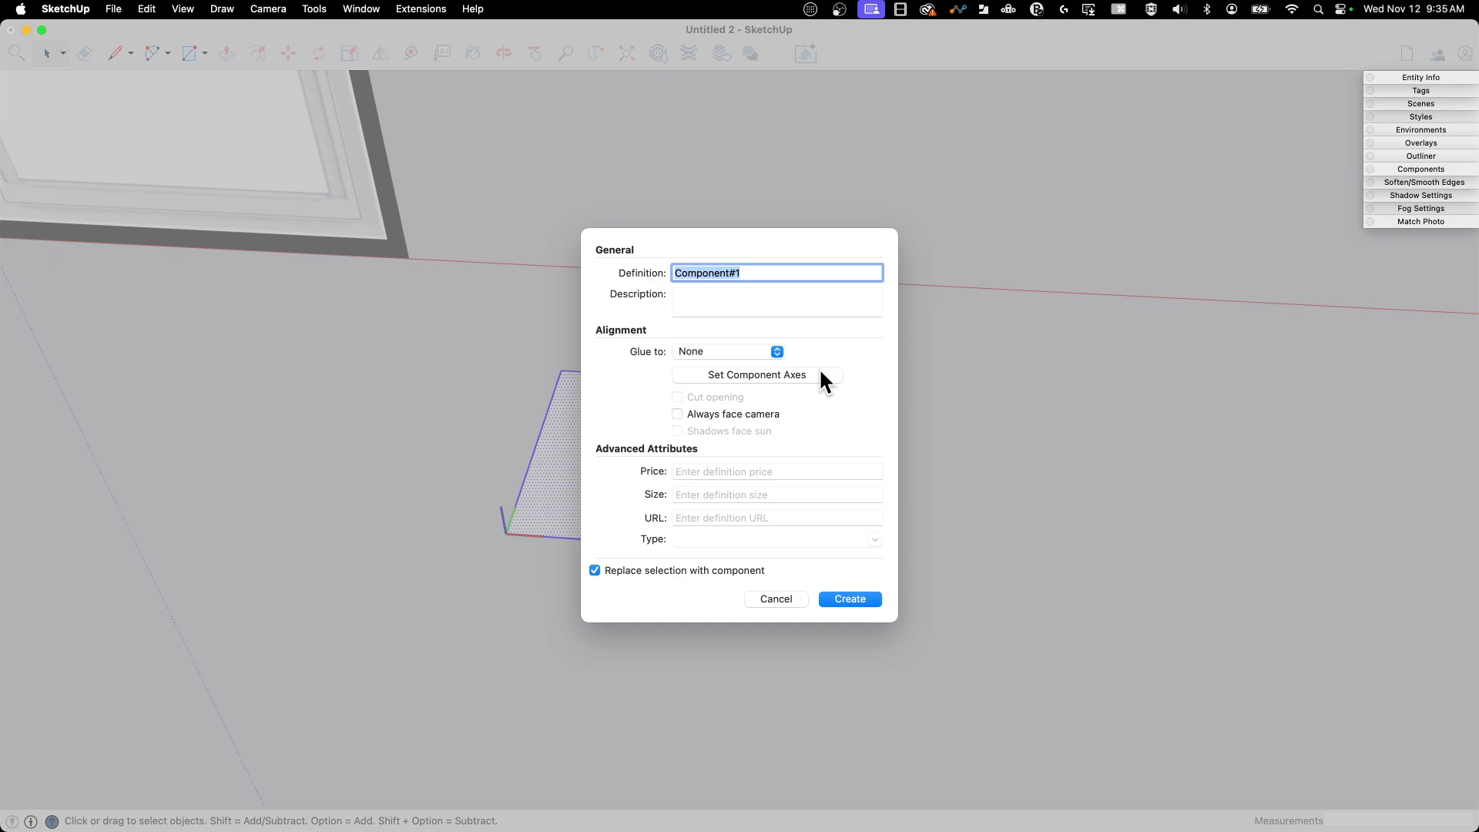
pyautogui.write('2030 SH Wundow')
pyautogui.click(686, 353)
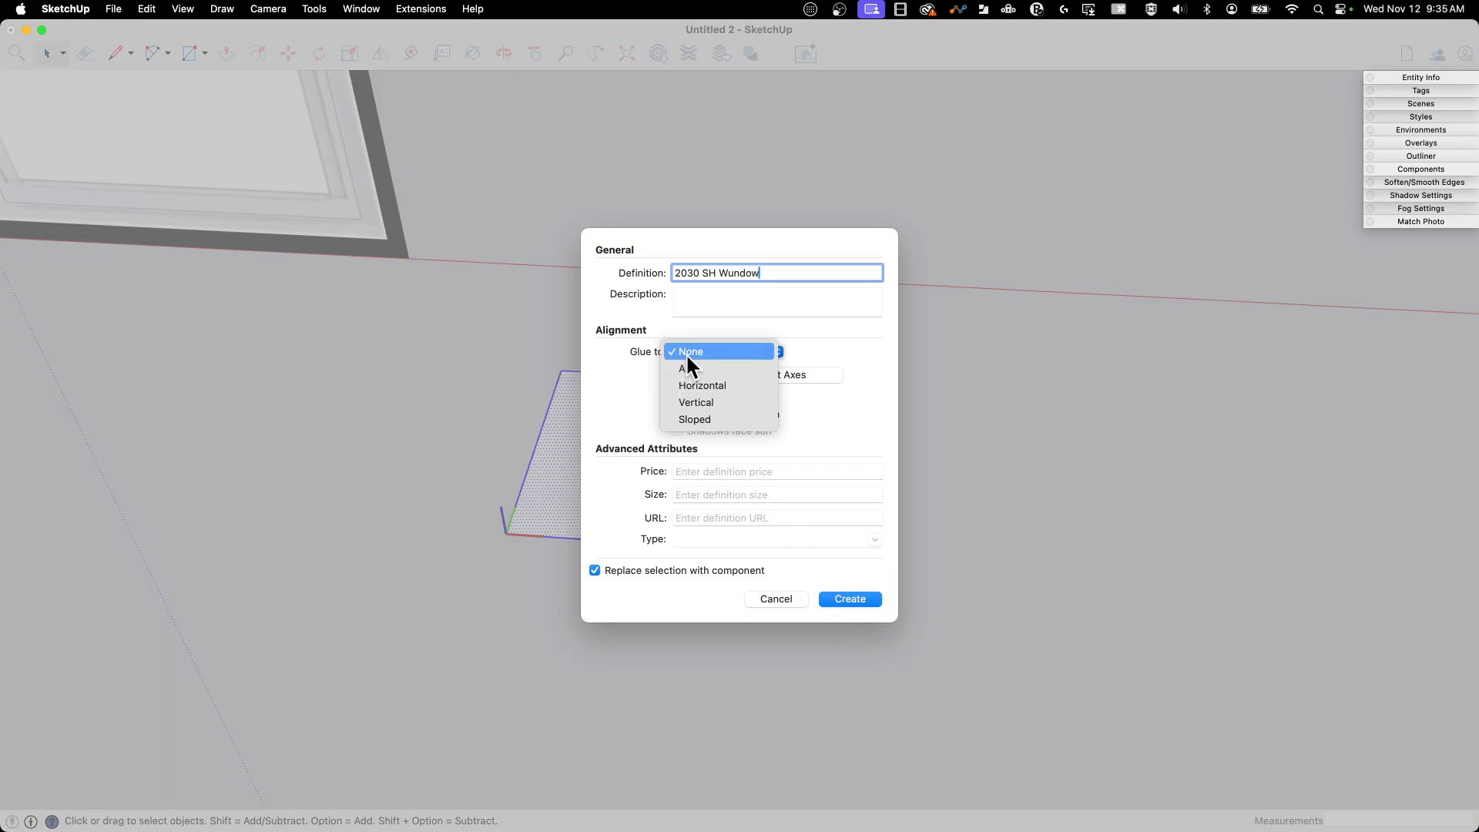
pyautogui.click(728, 399)
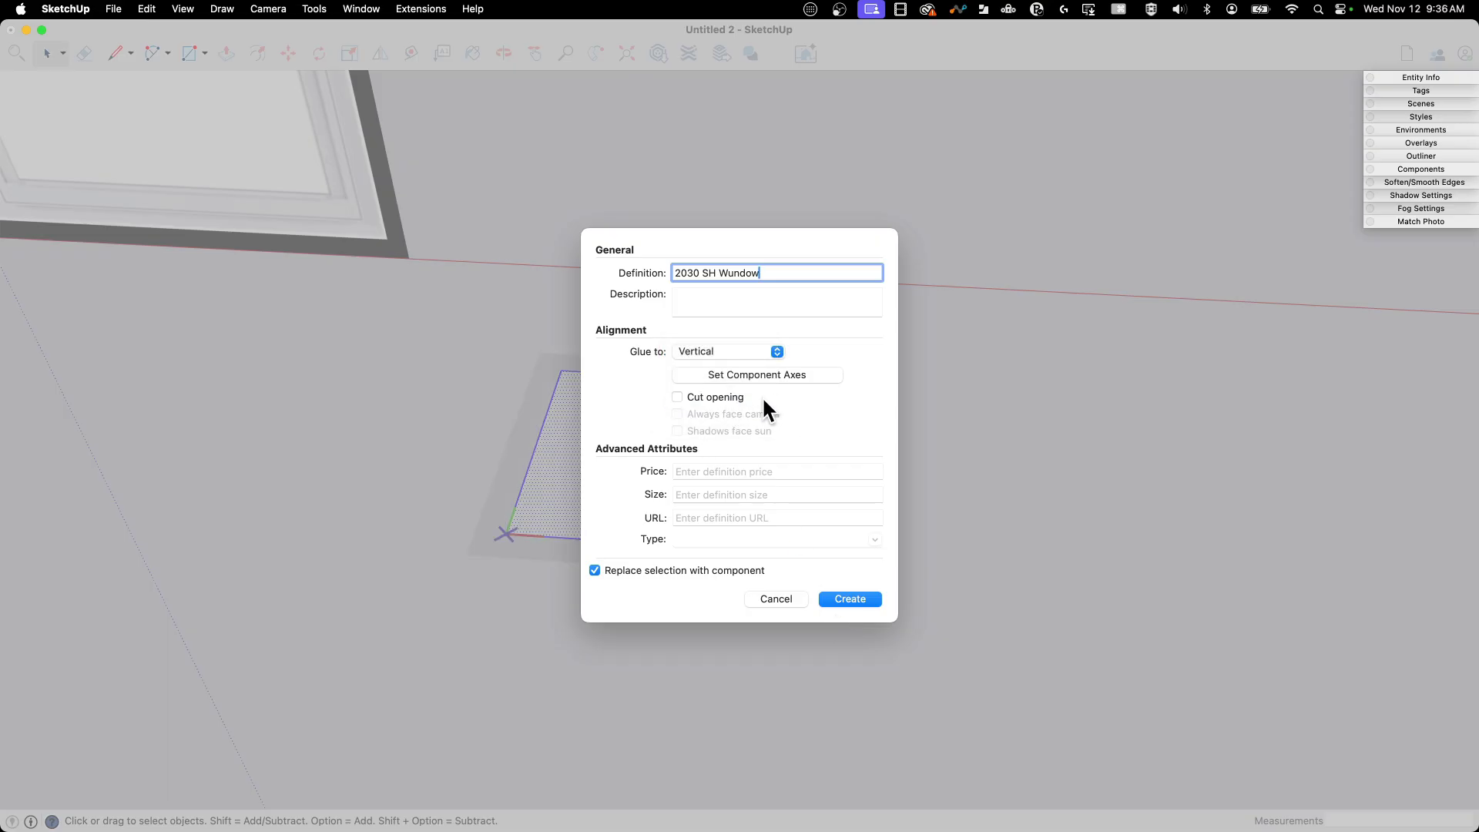
pyautogui.click(849, 598)
pyautogui.scroll(5, 647, 436)
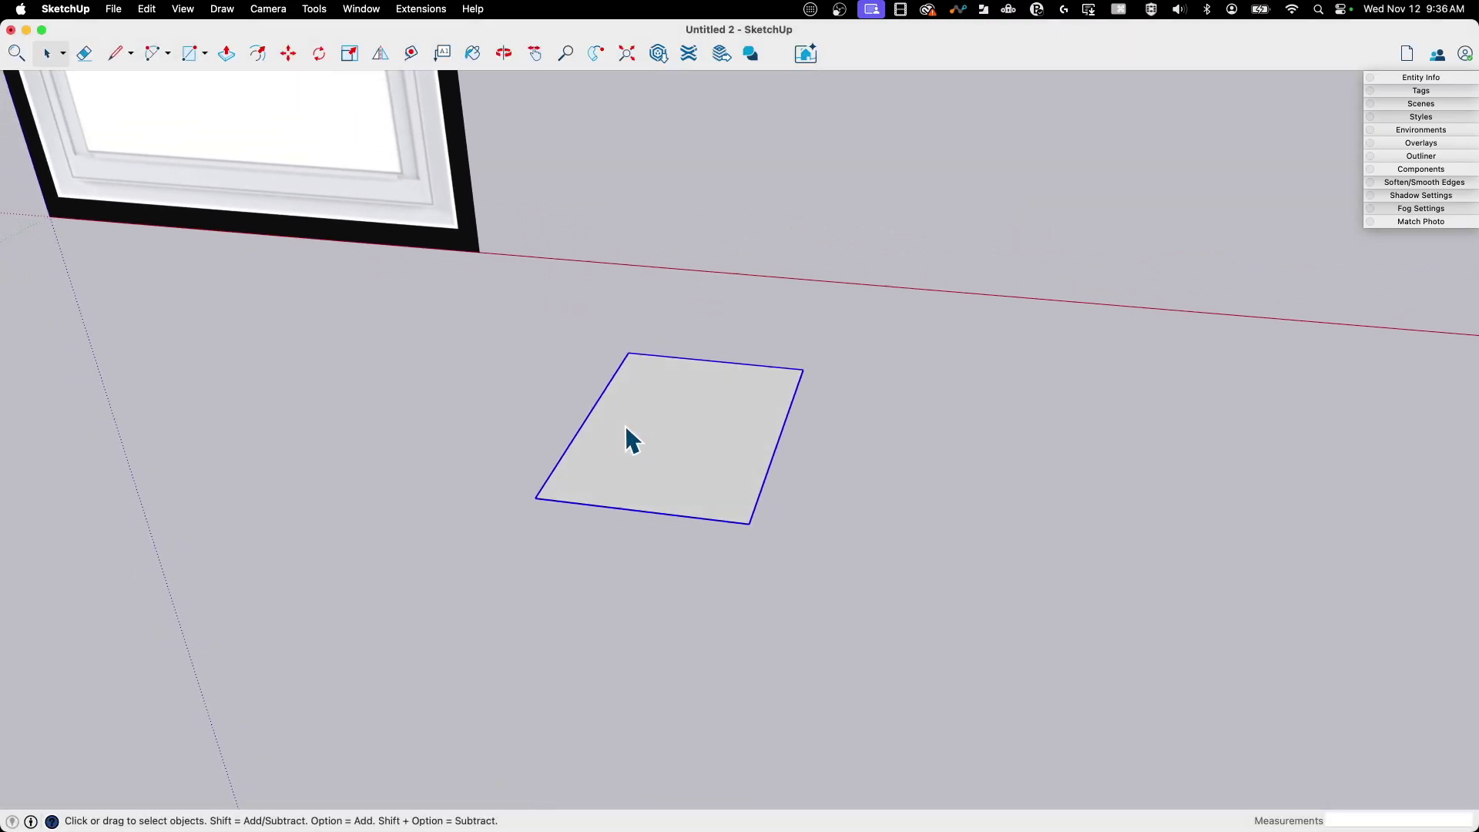
# Inside the component, pull the rectangle face up about 1 1/2" into a slab.
pyautogui.moveTo(627, 429); pyautogui.dragTo(584, 479, button='middle')
pyautogui.doubleClick(625, 412)
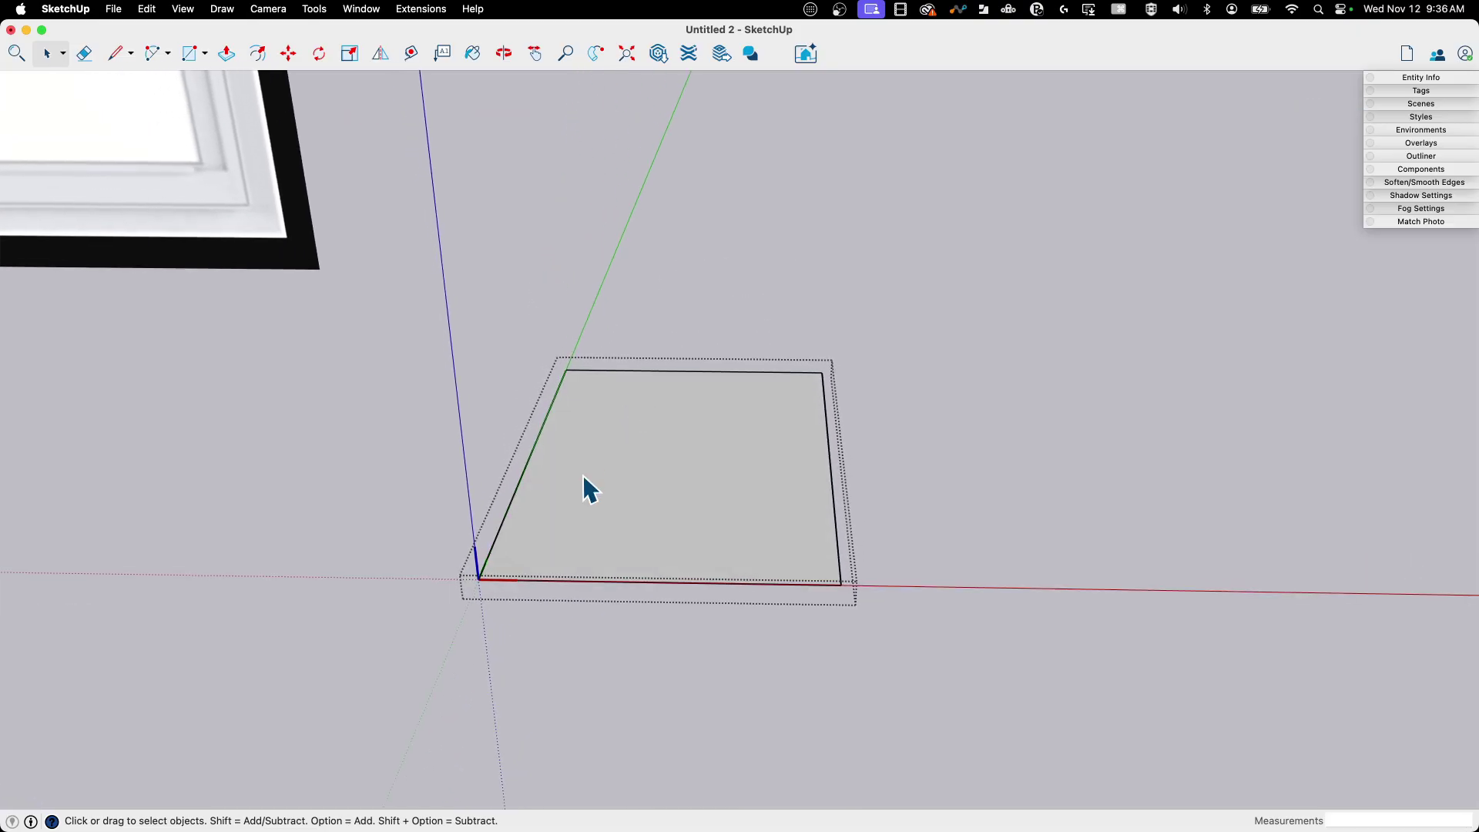
pyautogui.press('p')
pyautogui.click(568, 537)
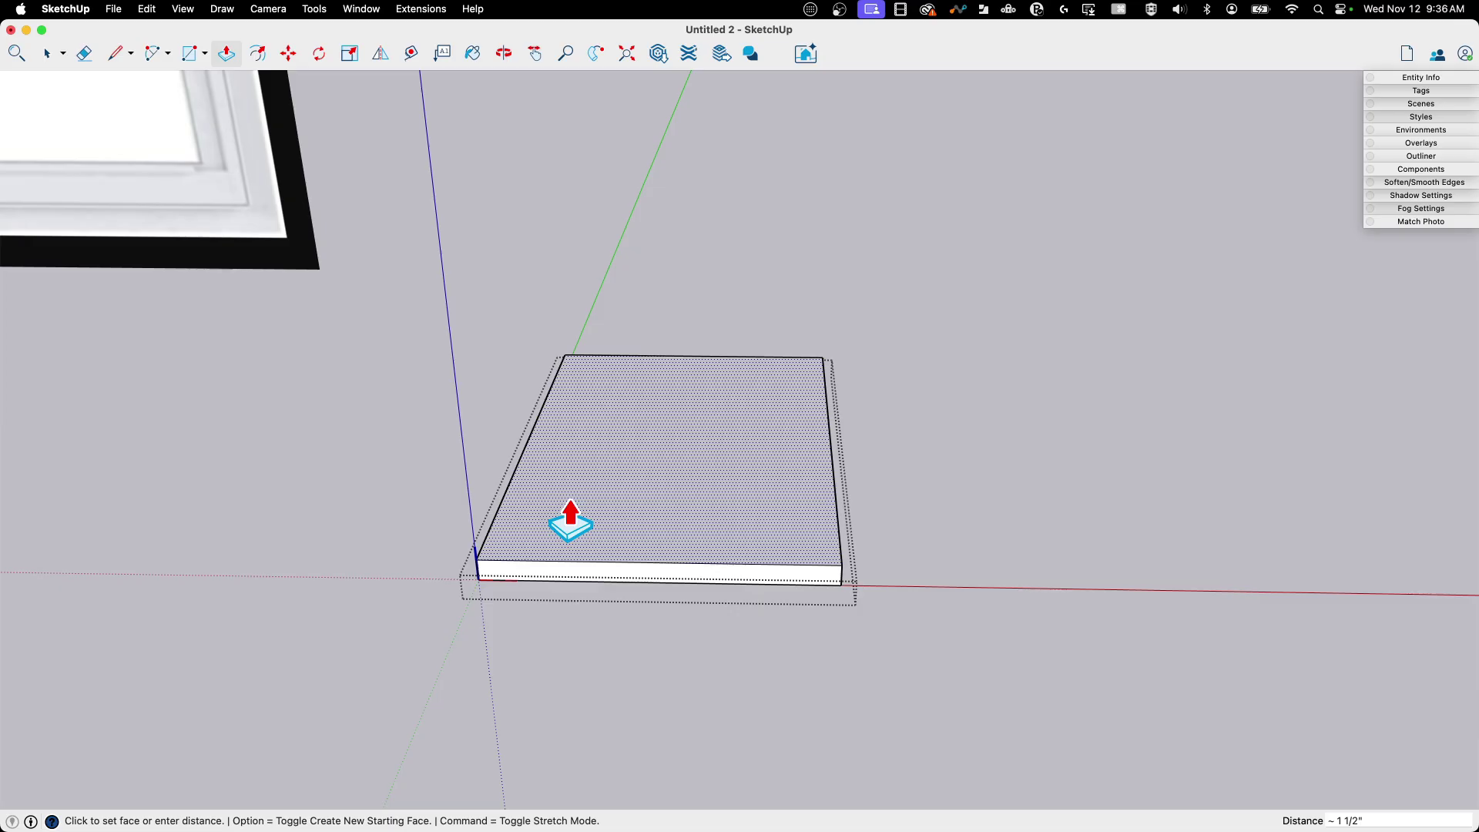
pyautogui.click(569, 537)
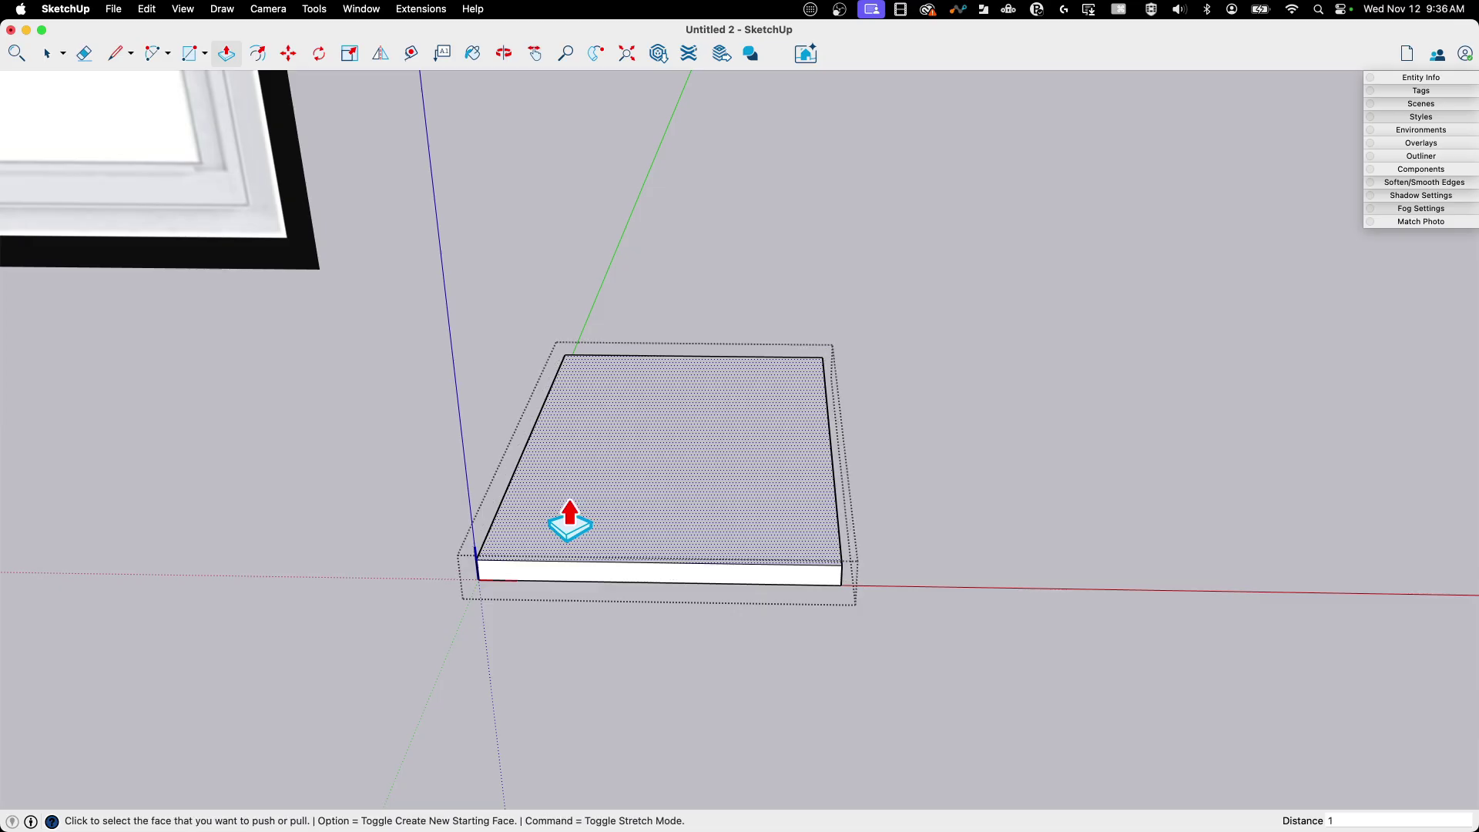
pyautogui.click(570, 524)
pyautogui.moveTo(561, 518); pyautogui.dragTo(842, 330, button='middle')
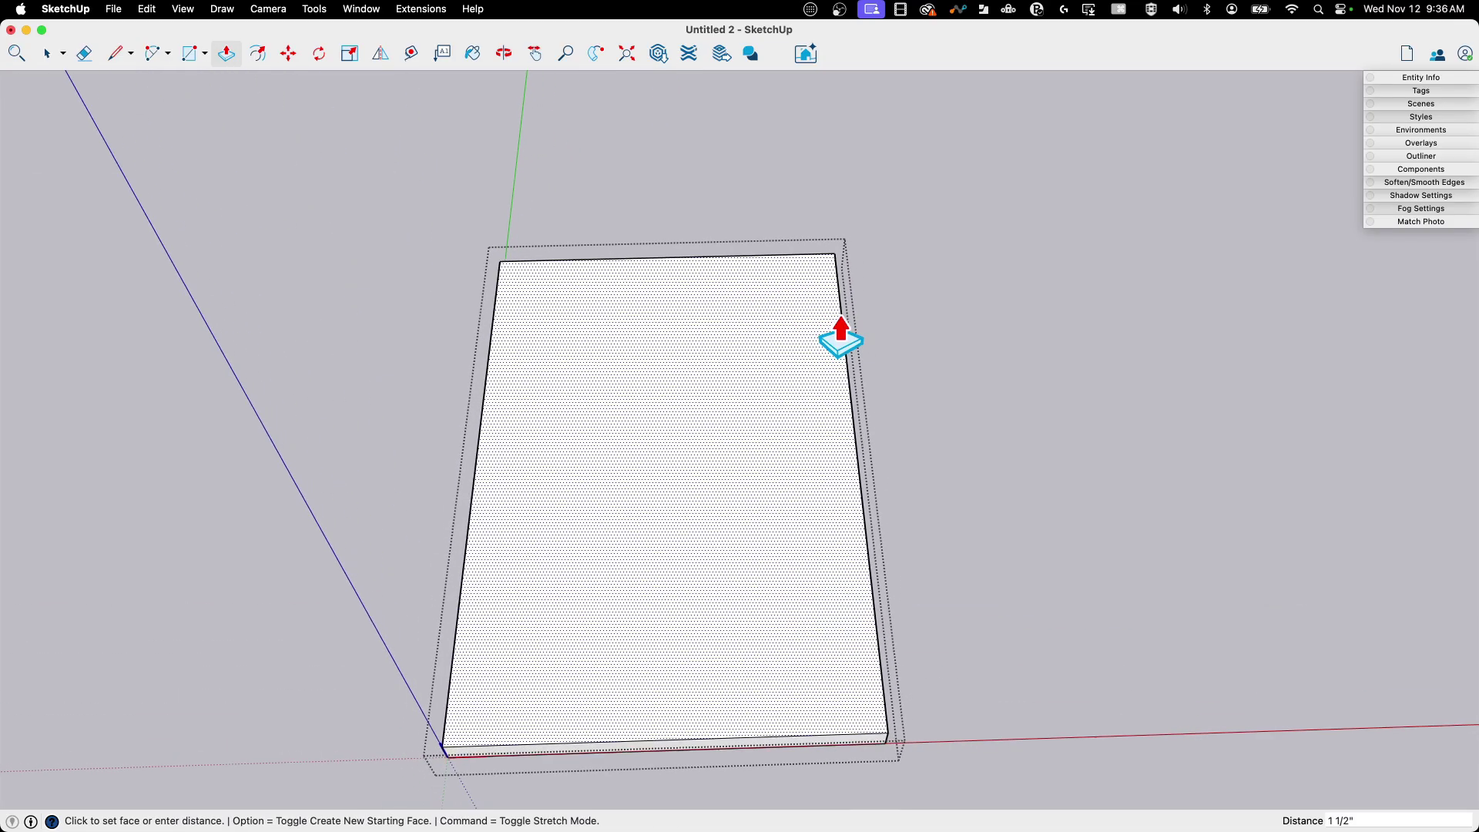
# Offset the slab's top face edges inward by 1 inch.
pyautogui.press('f')
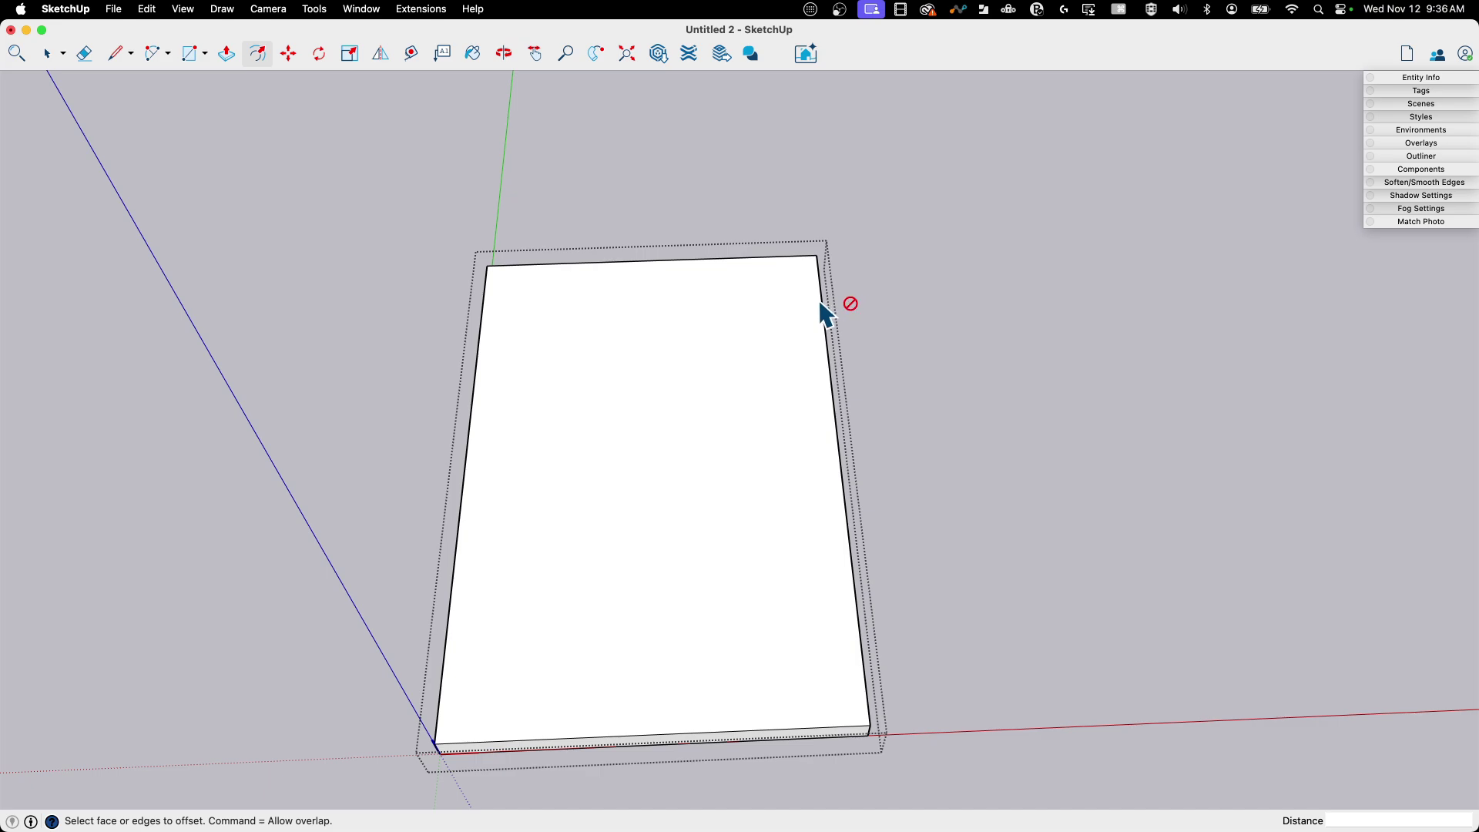
pyautogui.click(829, 312)
pyautogui.click(830, 311)
pyautogui.click(810, 318)
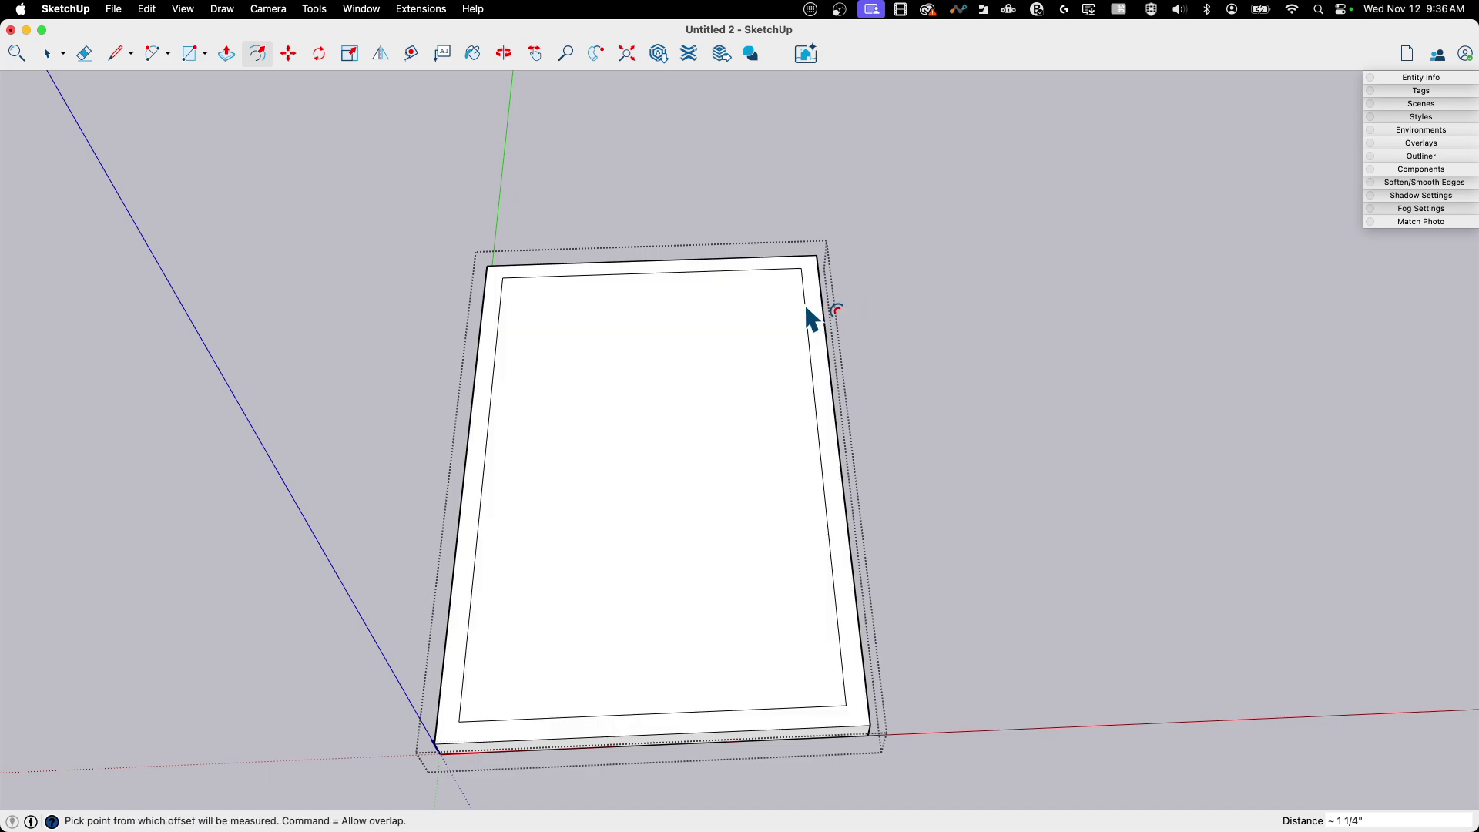
pyautogui.write('1.5')
pyautogui.press('Return')
# Push the inner panel through the slab, leaving an open frame ring.
pyautogui.moveTo(810, 319); pyautogui.dragTo(627, 284, button='middle')
pyautogui.press('p')
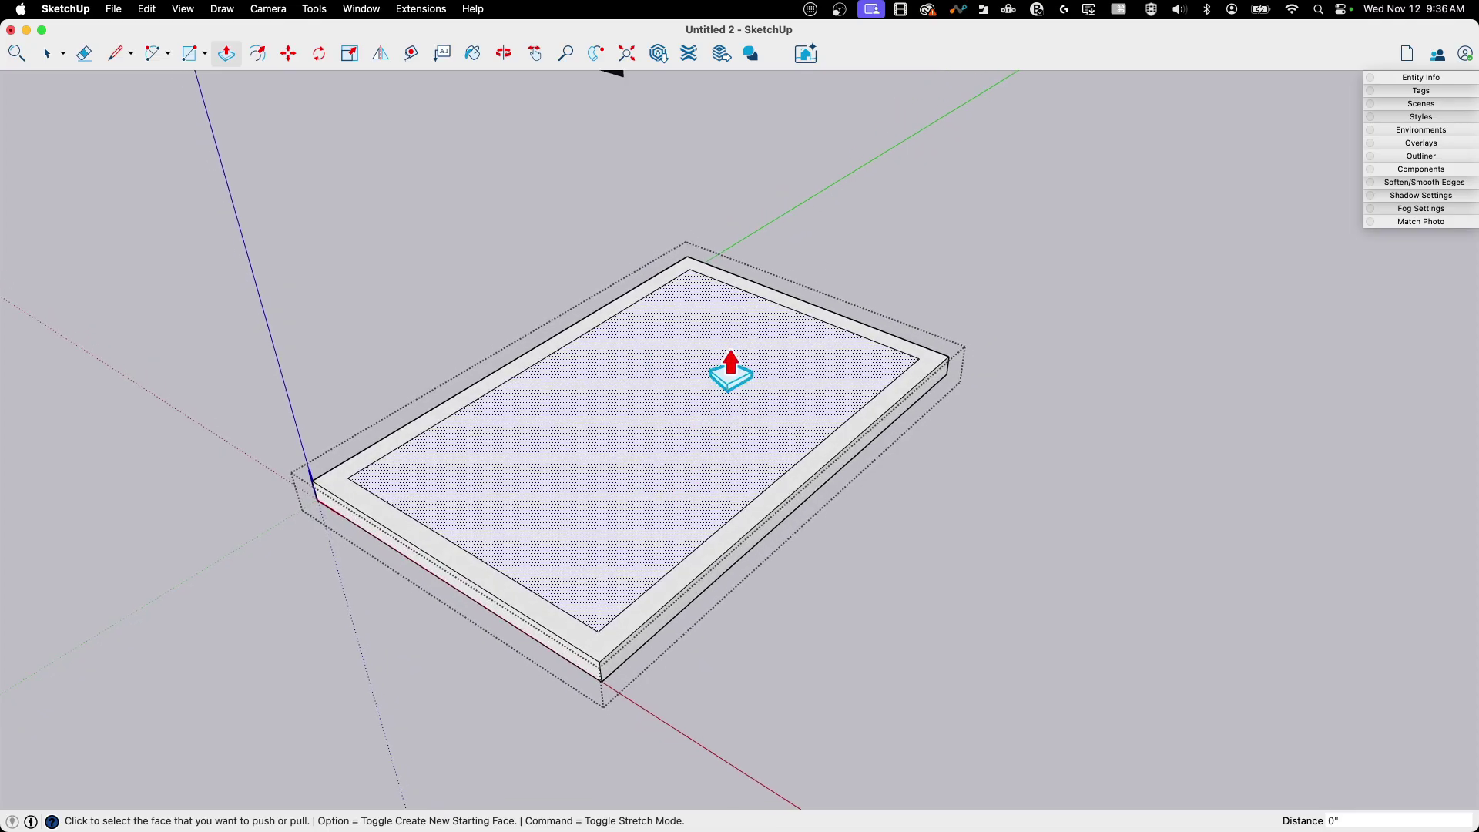
pyautogui.click(730, 377)
pyautogui.click(562, 380)
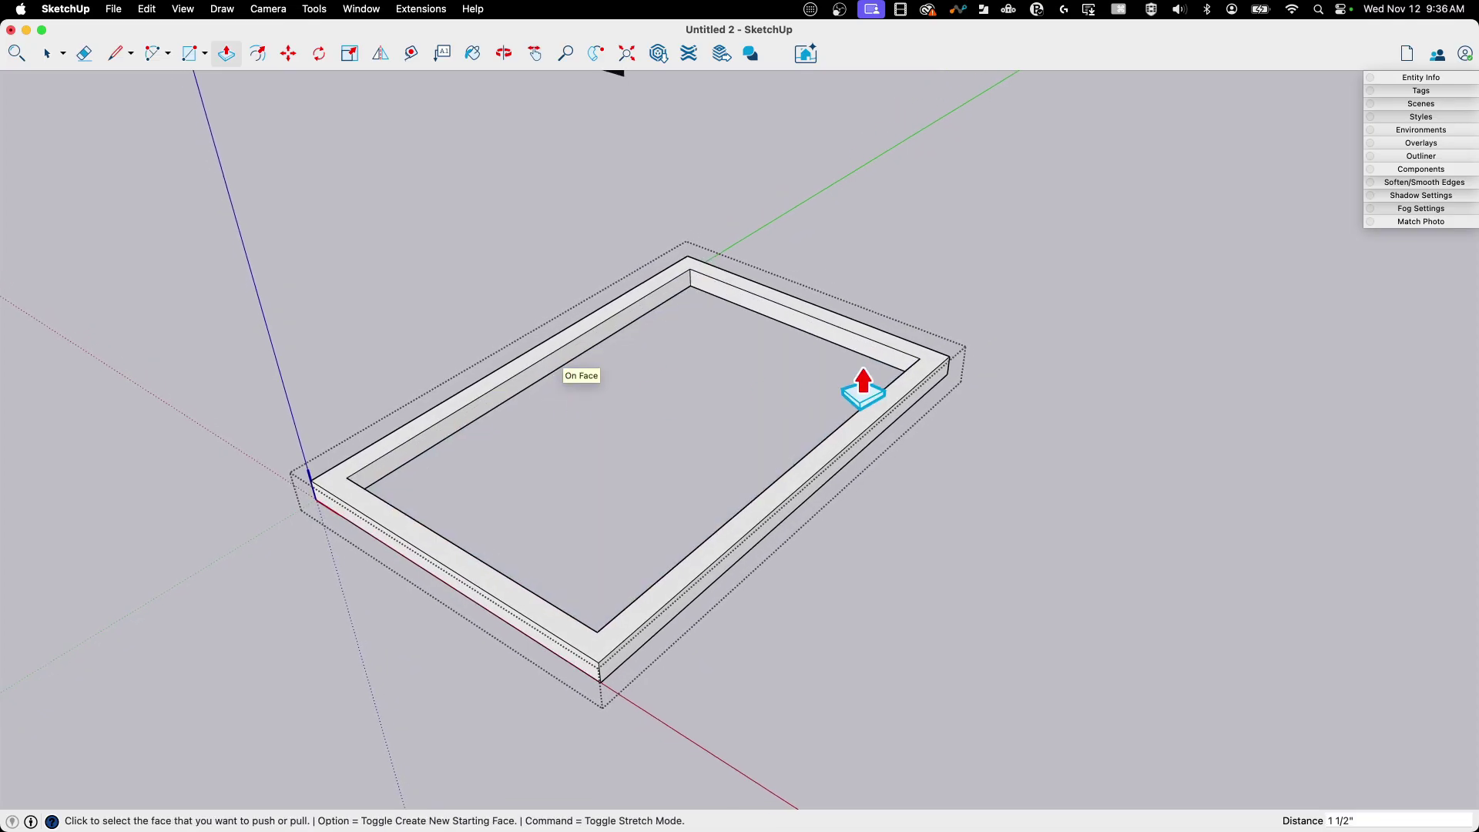
# Orbit and zoom around the frame ring to check it from all sides.
pyautogui.moveTo(863, 381); pyautogui.dragTo(759, 390, button='middle')
pyautogui.scroll(2, 462, 347)
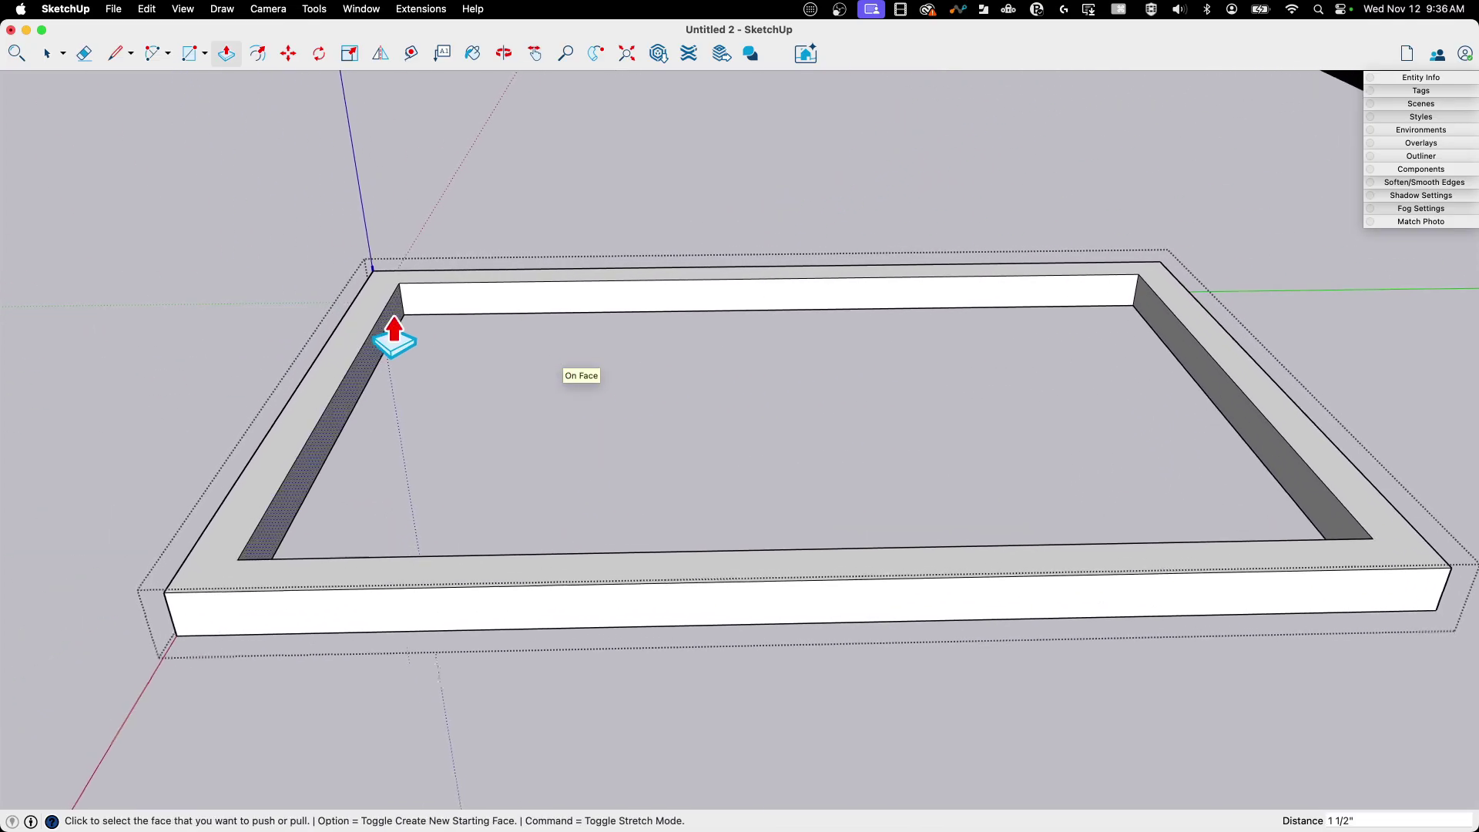
pyautogui.scroll(5, 462, 314)
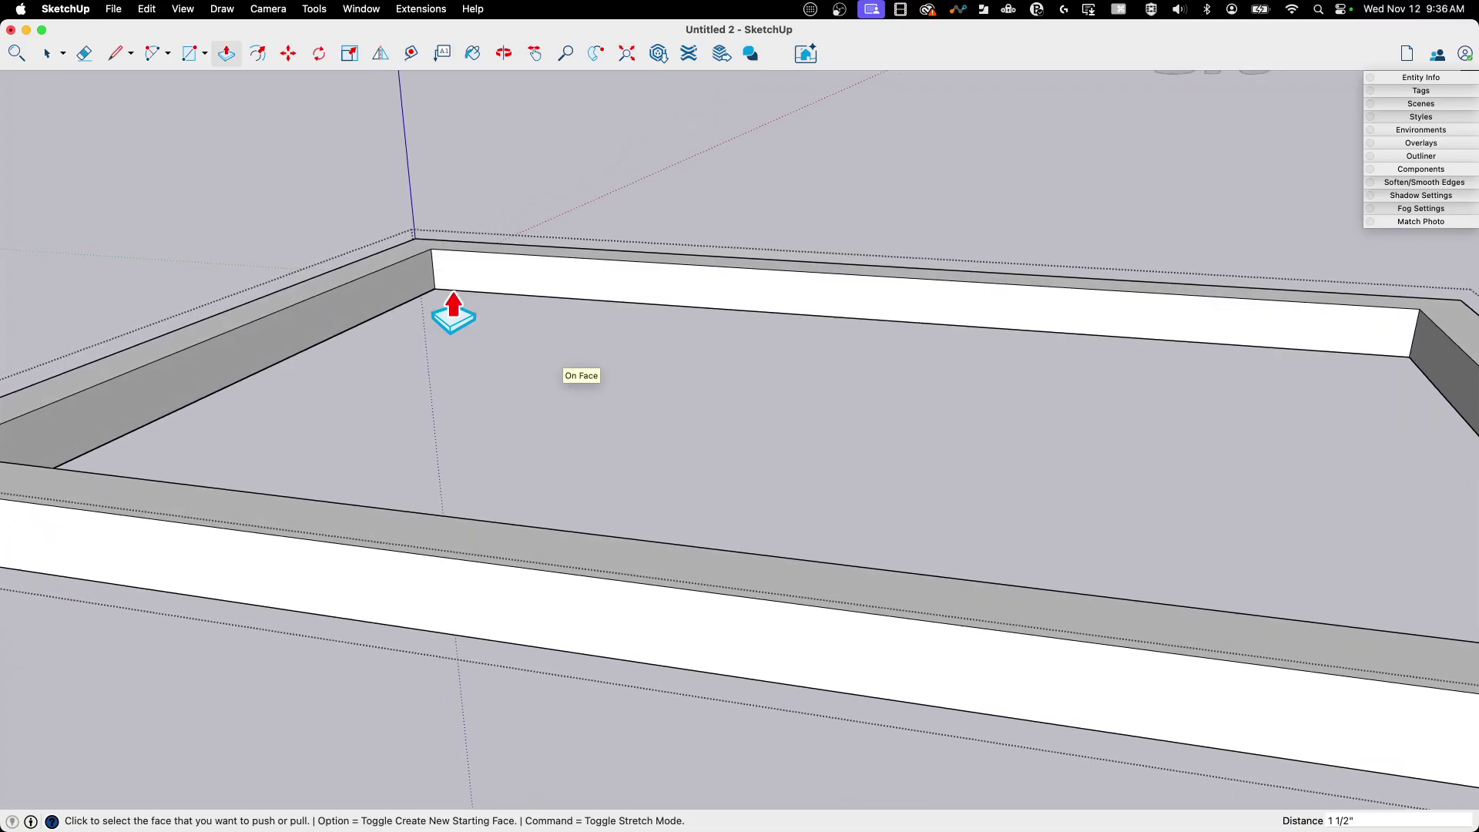
pyautogui.scroll(-4, 455, 316)
pyautogui.scroll(5, 455, 316)
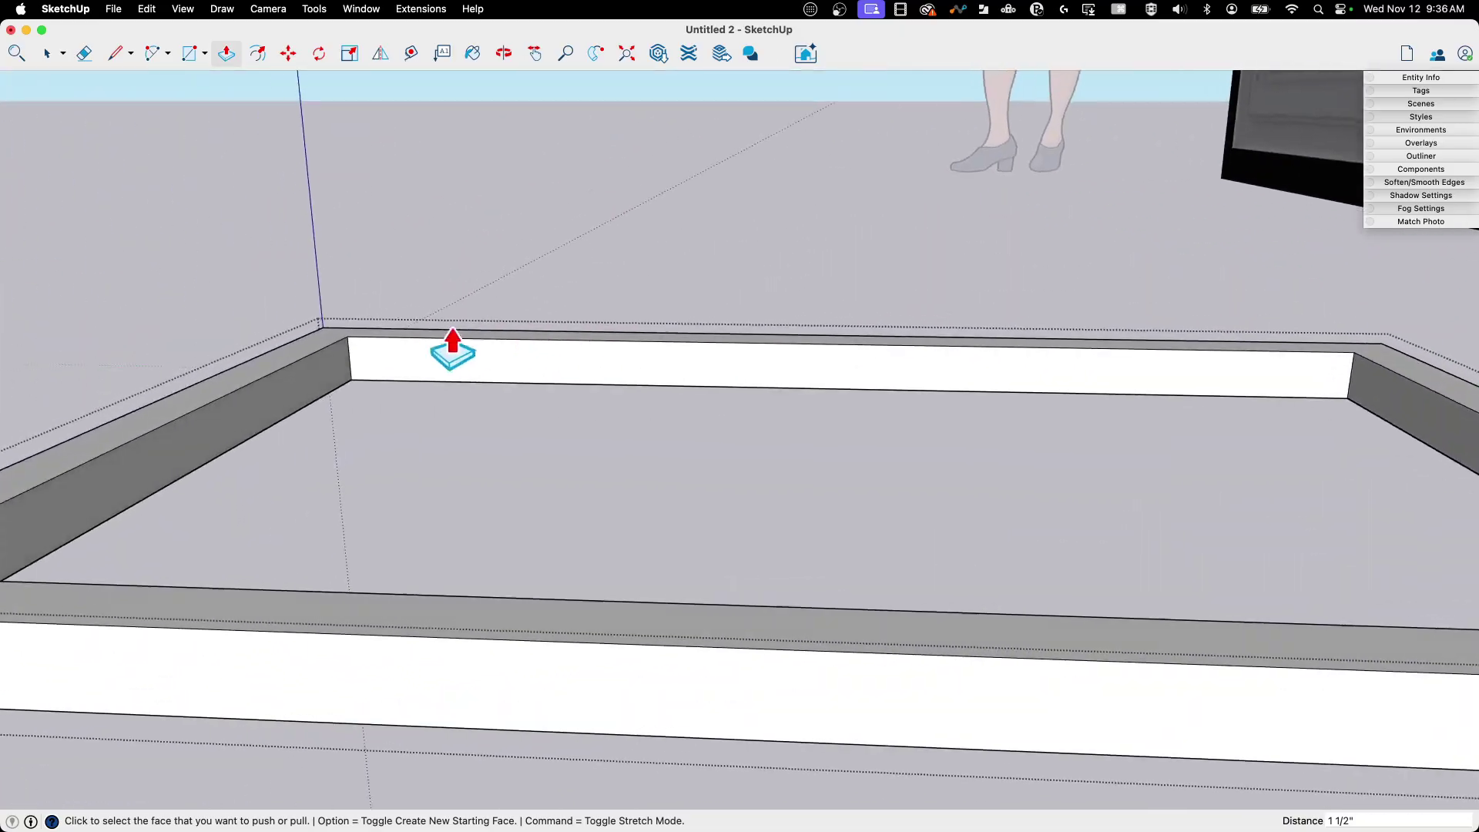
pyautogui.scroll(1, 453, 350)
pyautogui.moveTo(243, 454); pyautogui.dragTo(478, 509, button='middle')
pyautogui.scroll(-4, 637, 248)
pyautogui.moveTo(637, 247); pyautogui.dragTo(436, 234, button='middle')
# Box-select the whole extruded frame and make it a nested component named 'Frame'.
pyautogui.press('space')
pyautogui.moveTo(310, 185); pyautogui.dragTo(953, 587)
pyautogui.moveTo(953, 588); pyautogui.dragTo(884, 324, button='middle')
pyautogui.rightClick(888, 303)
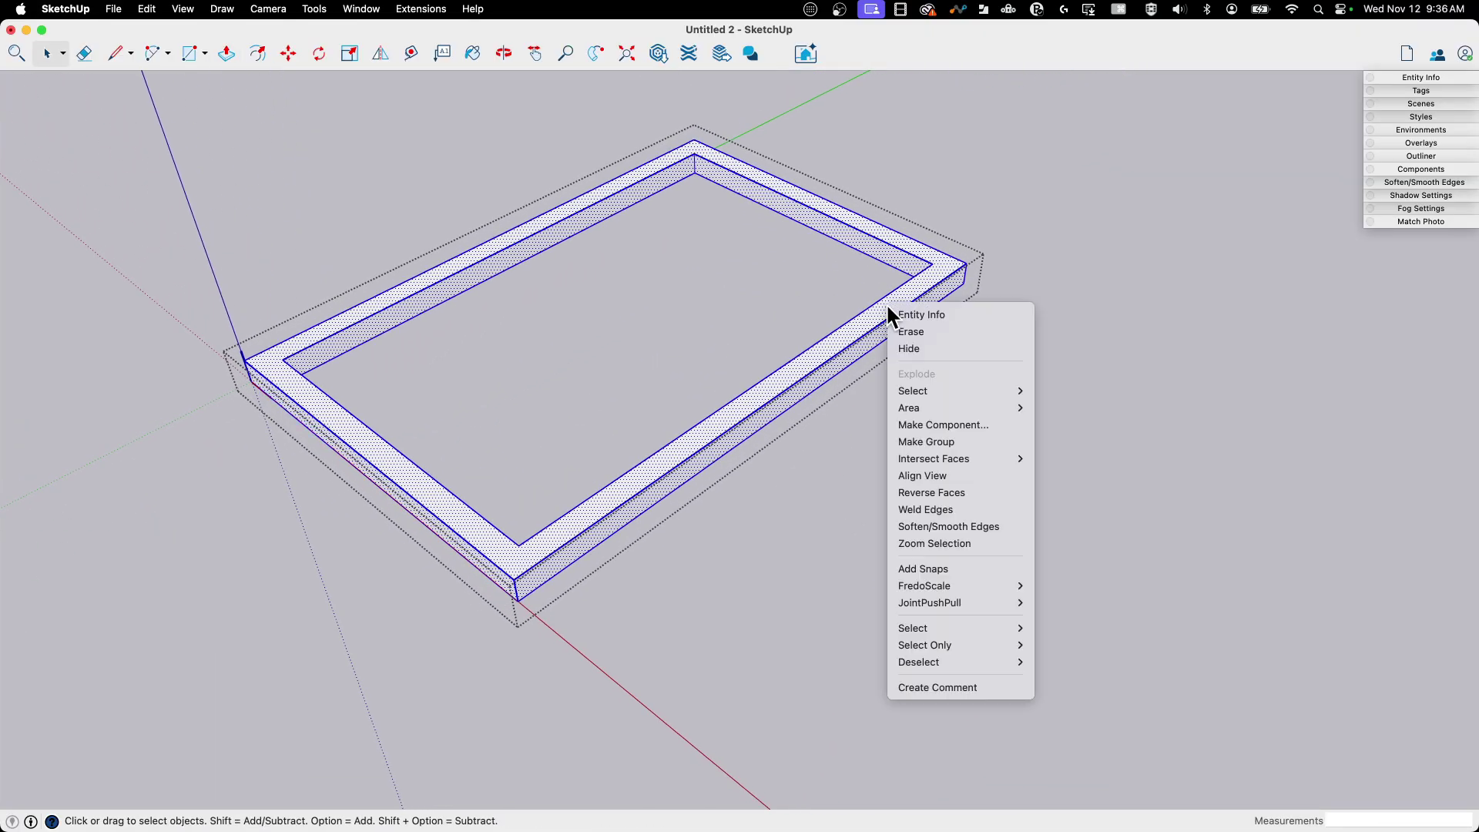
pyautogui.click(965, 424)
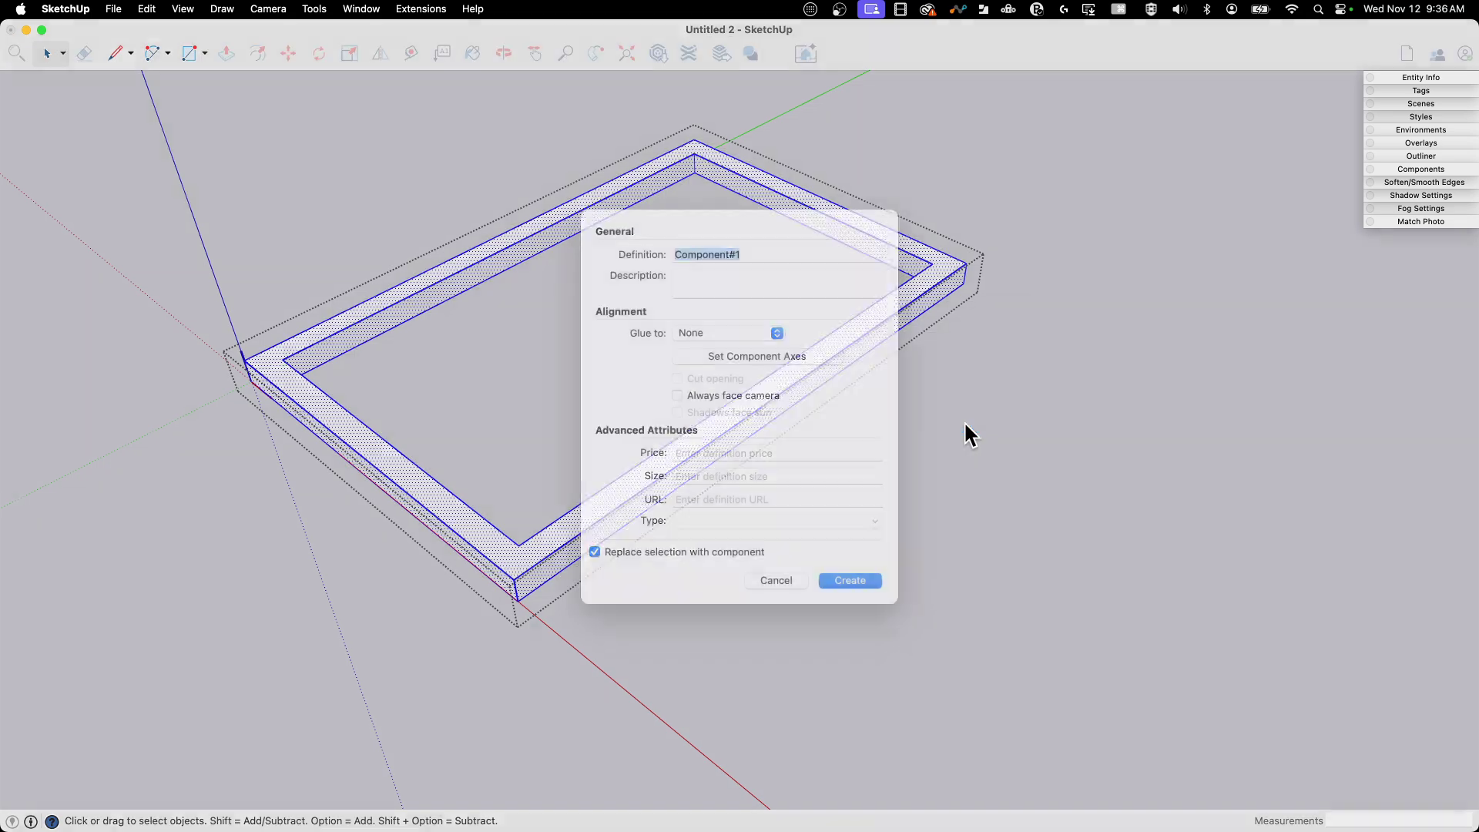
pyautogui.write('Frame')
pyautogui.press('Return')
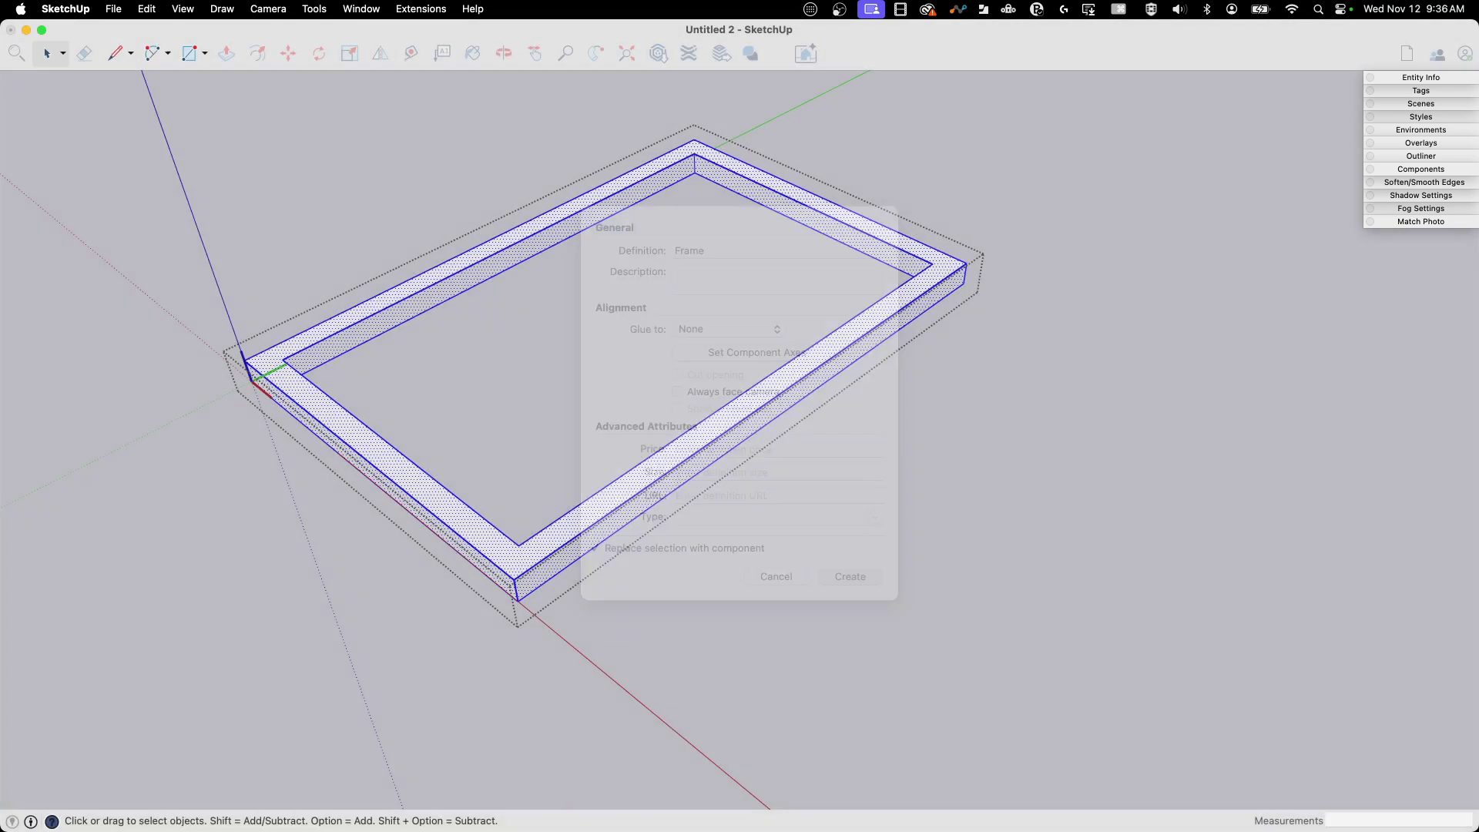
pyautogui.scroll(5, 935, 307)
pyautogui.moveTo(748, 129)
pyautogui.mouseDown(button='middle')
pyautogui.moveTo(743, 197)
pyautogui.moveTo(250, 302)
pyautogui.moveTo(296, 240)
pyautogui.moveTo(315, 238)
pyautogui.mouseUp(button='middle')
# Mark a point 0.5" down the inner corner and draw a line across the back inner wall.
pyautogui.click(317, 295)
pyautogui.moveTo(317, 295); pyautogui.dragTo(293, 271, button='middle')
pyautogui.press('l')
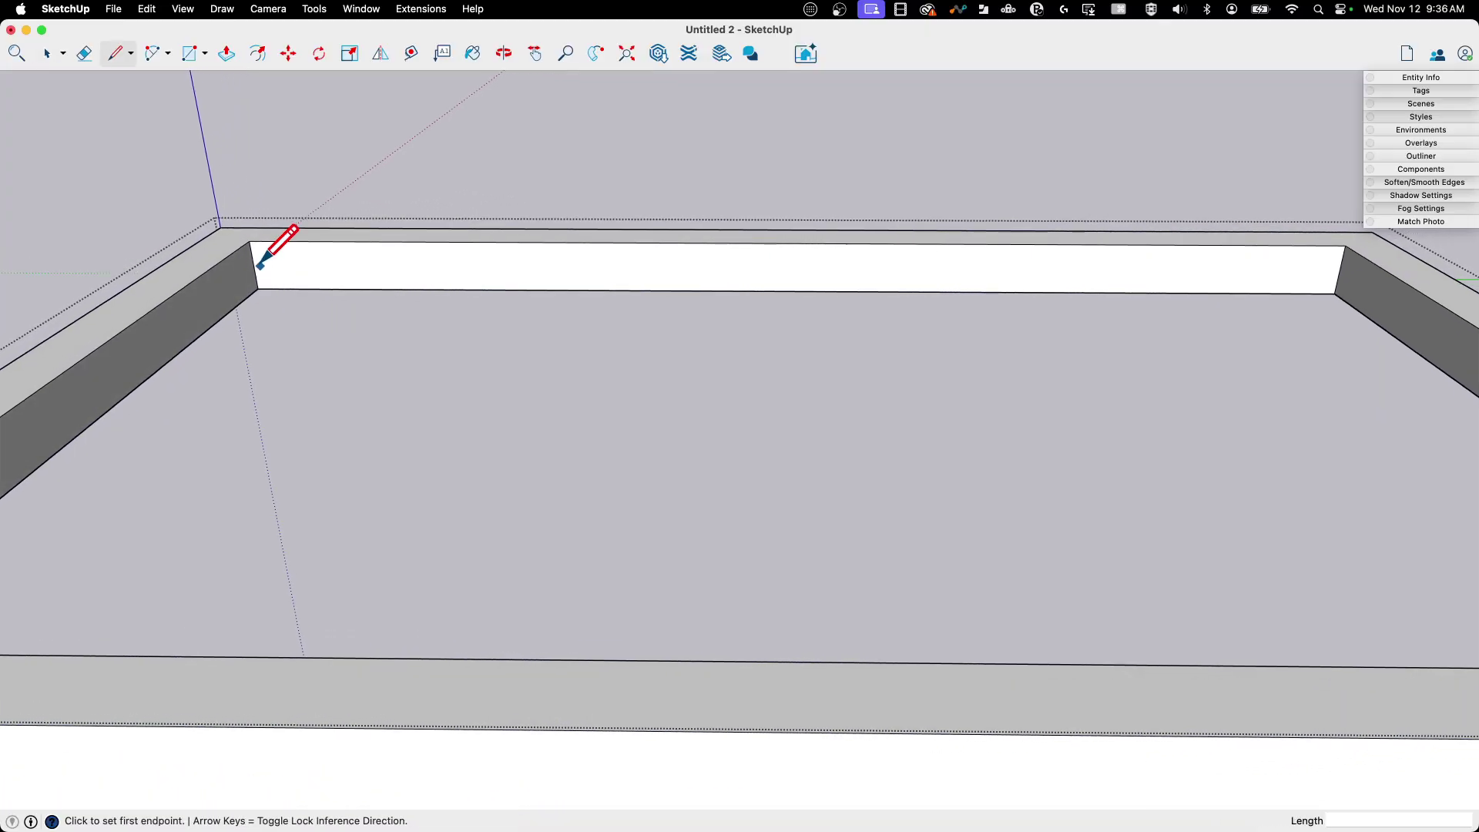
pyautogui.click(250, 241)
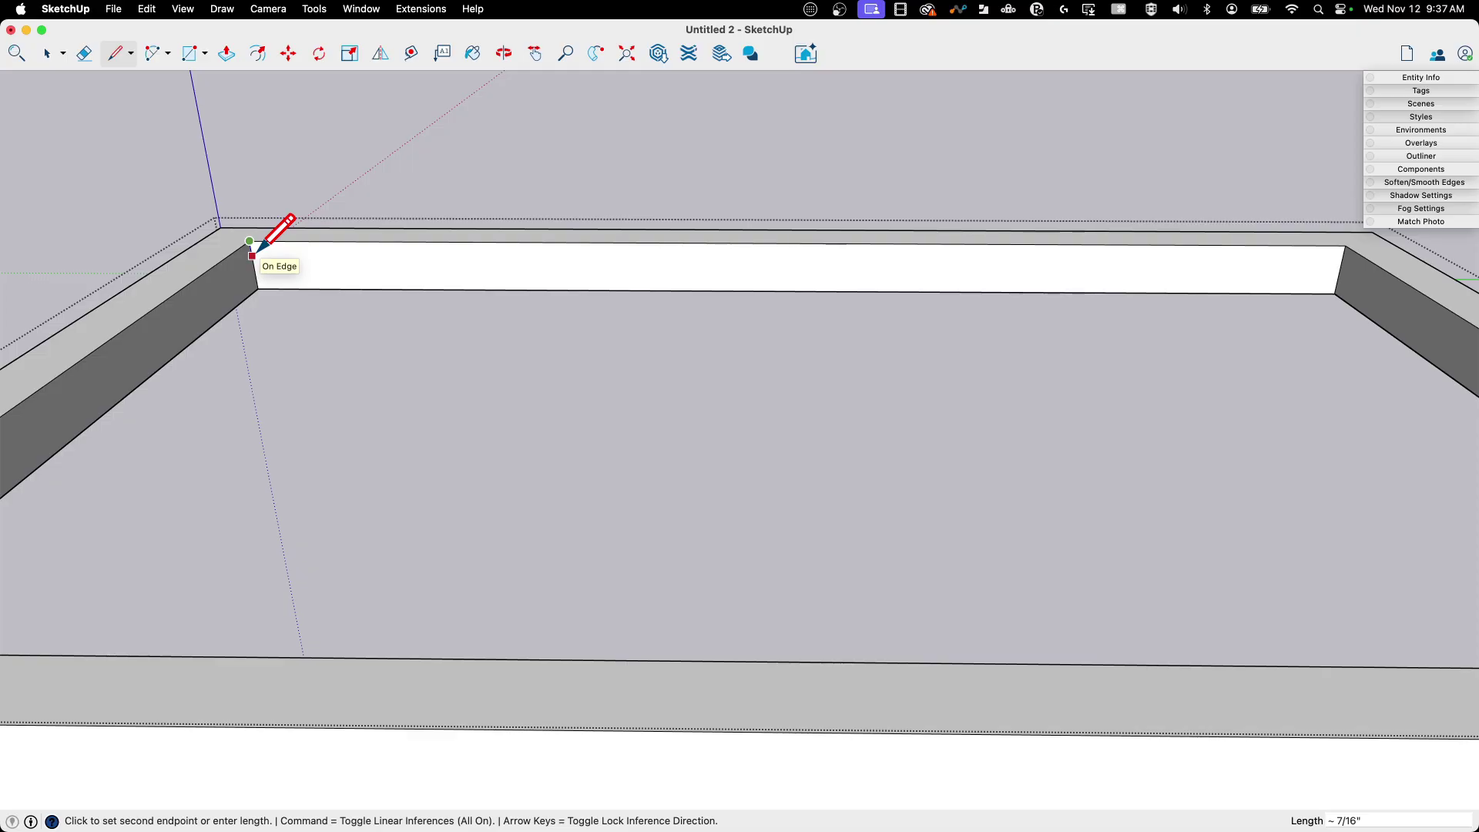
pyautogui.write('.5')
pyautogui.press('Return')
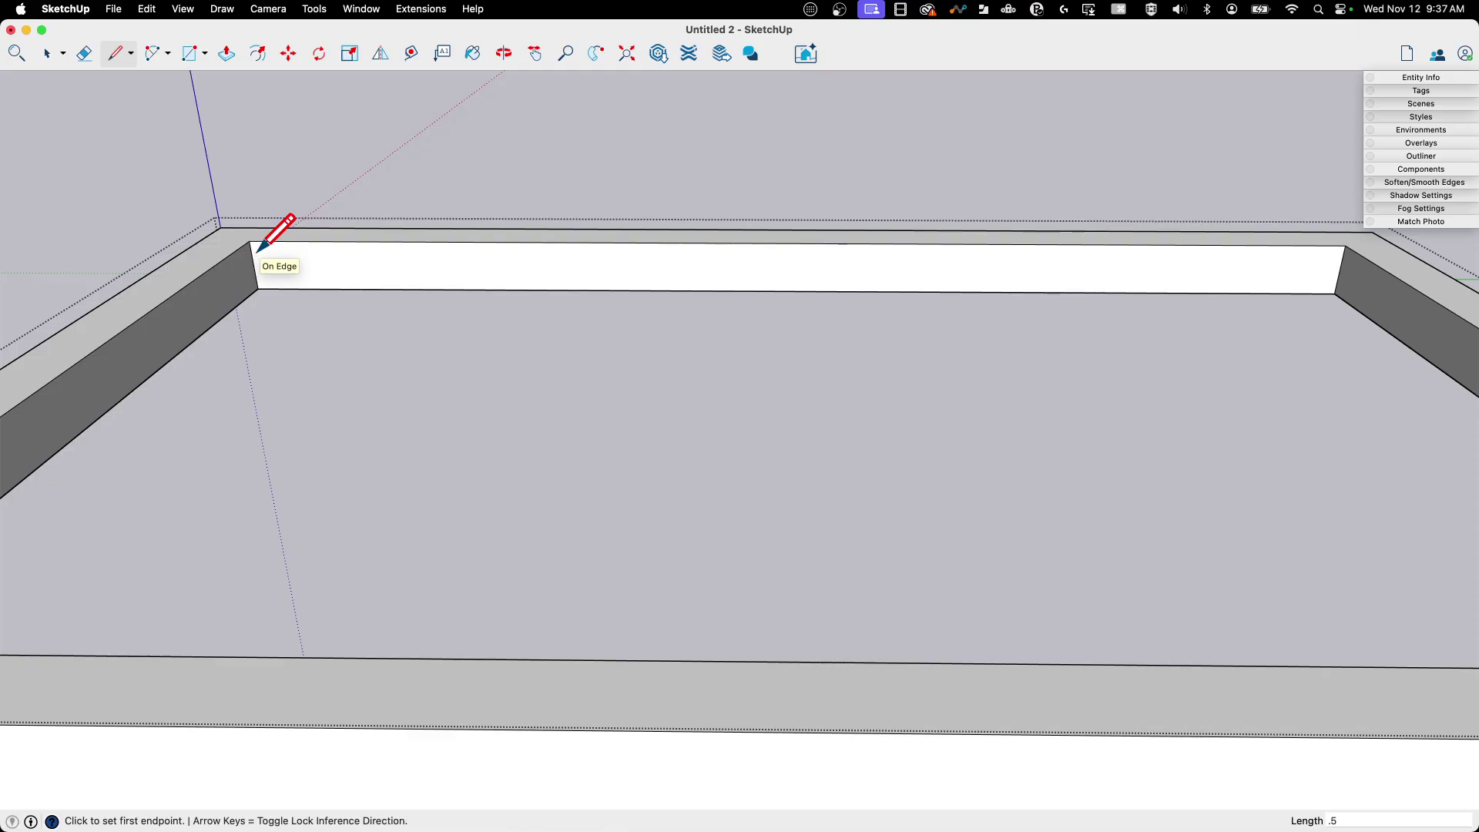
pyautogui.click(254, 247)
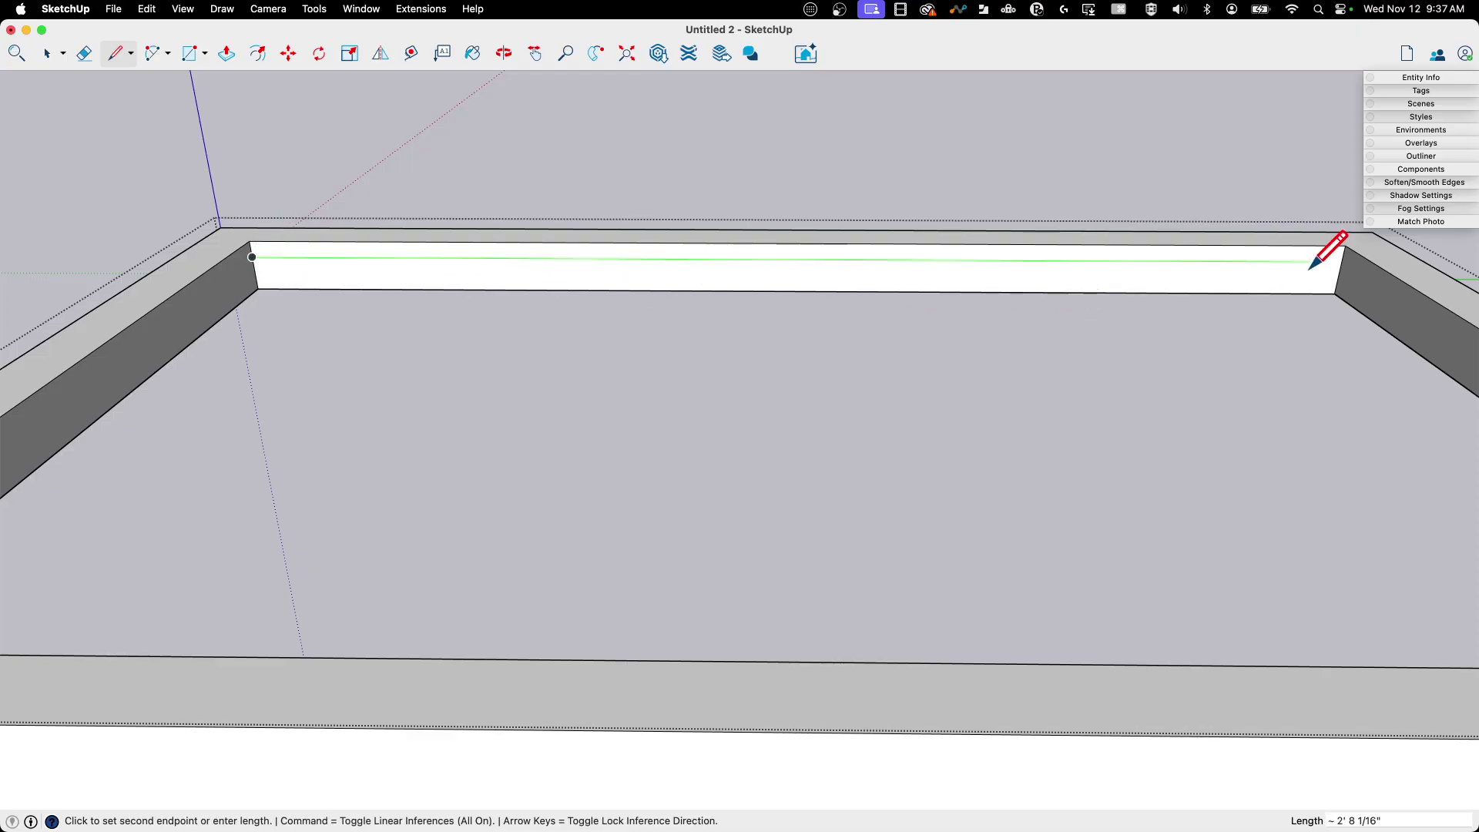
pyautogui.click(1341, 259)
# Continue the line around the other inner walls and delete the face it creates across the opening.
pyautogui.click(1342, 258)
pyautogui.moveTo(1343, 258); pyautogui.dragTo(1200, 262, button='middle')
pyautogui.click(971, 307)
pyautogui.click(971, 307)
pyautogui.click(1249, 372)
pyautogui.click(1086, 287)
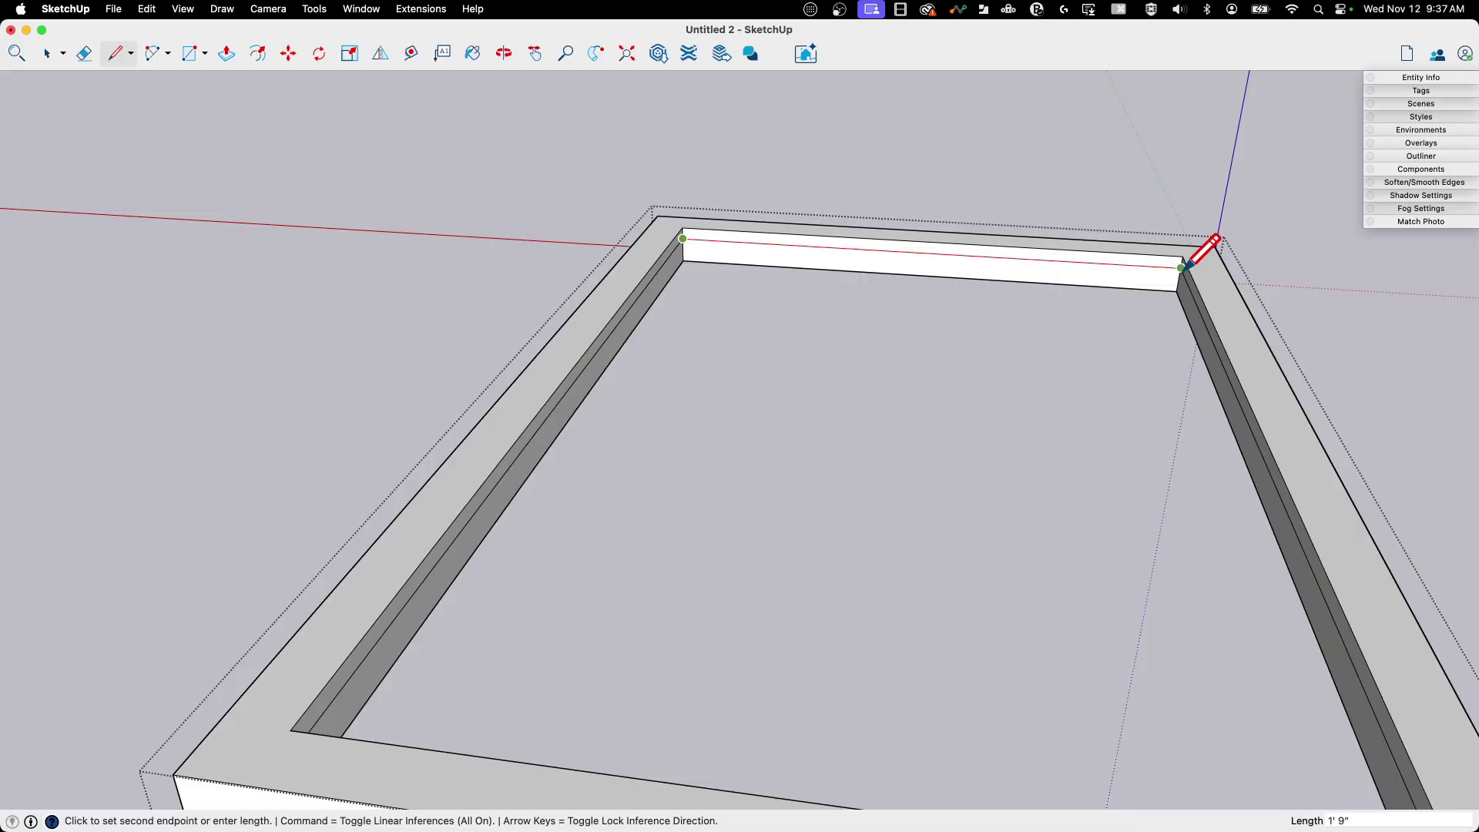
pyautogui.click(1181, 269)
pyautogui.moveTo(1109, 331); pyautogui.dragTo(704, 370, button='middle')
pyautogui.press('space')
pyautogui.click(704, 603)
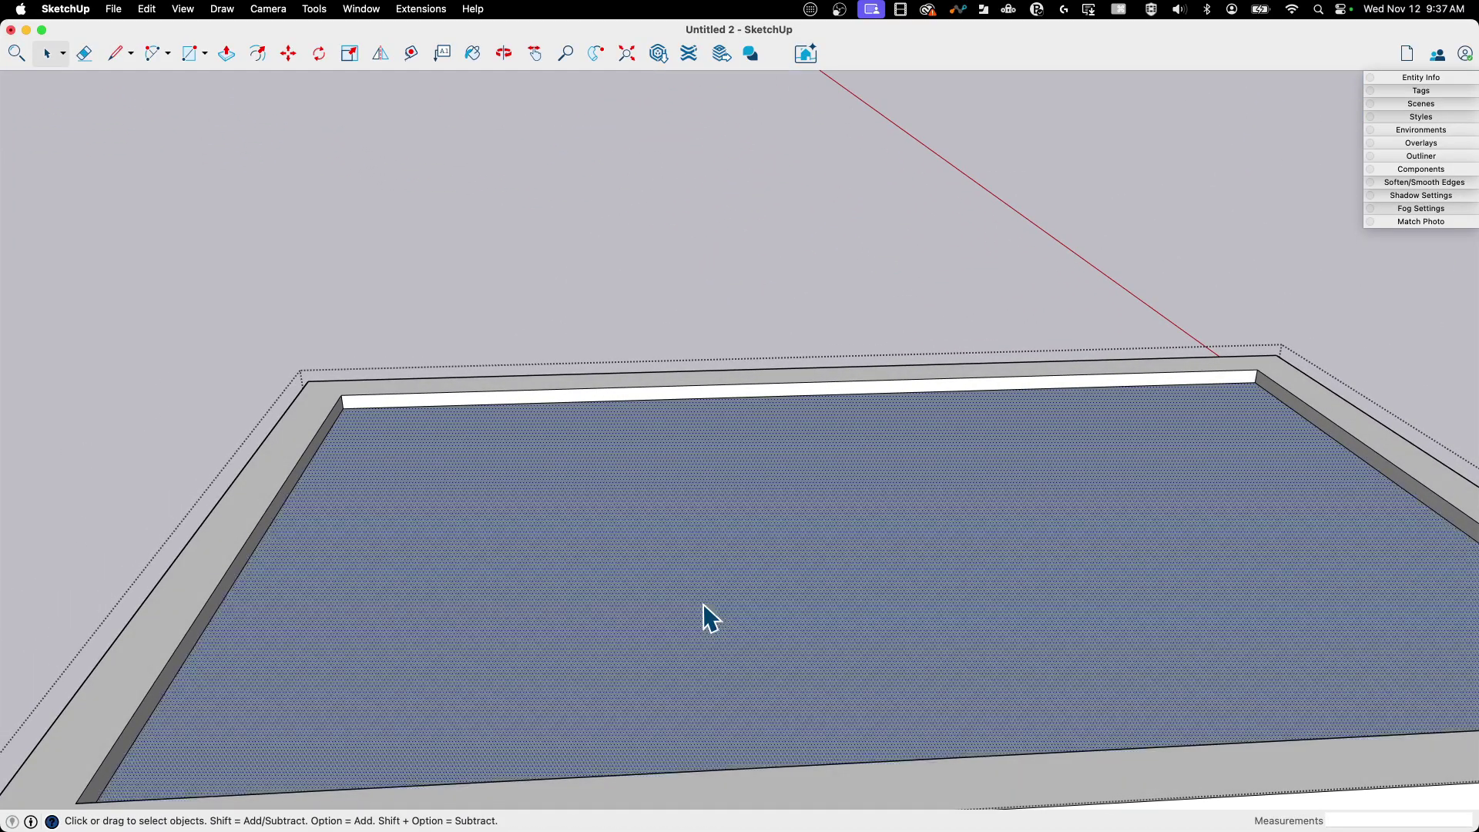
pyautogui.press('Delete')
# Draw a second band line from the far-left inner corner along the next inner walls.
pyautogui.moveTo(704, 603); pyautogui.dragTo(490, 360, button='middle')
pyautogui.press('p')
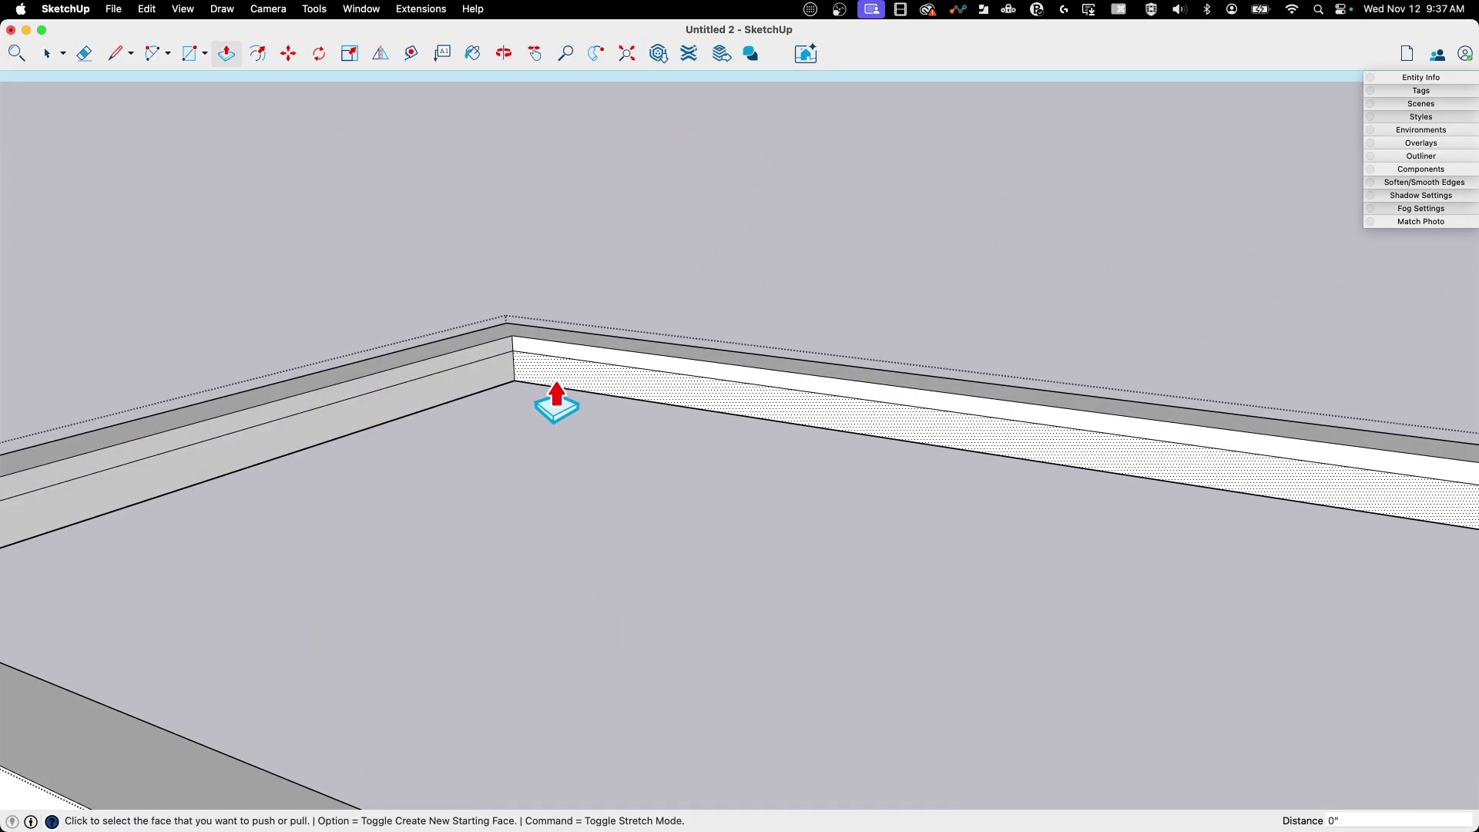
pyautogui.moveTo(553, 401)
pyautogui.mouseDown(button='middle')
pyautogui.moveTo(532, 373)
pyautogui.moveTo(505, 390)
pyautogui.mouseUp(button='middle')
pyautogui.press('l')
pyautogui.click(488, 373)
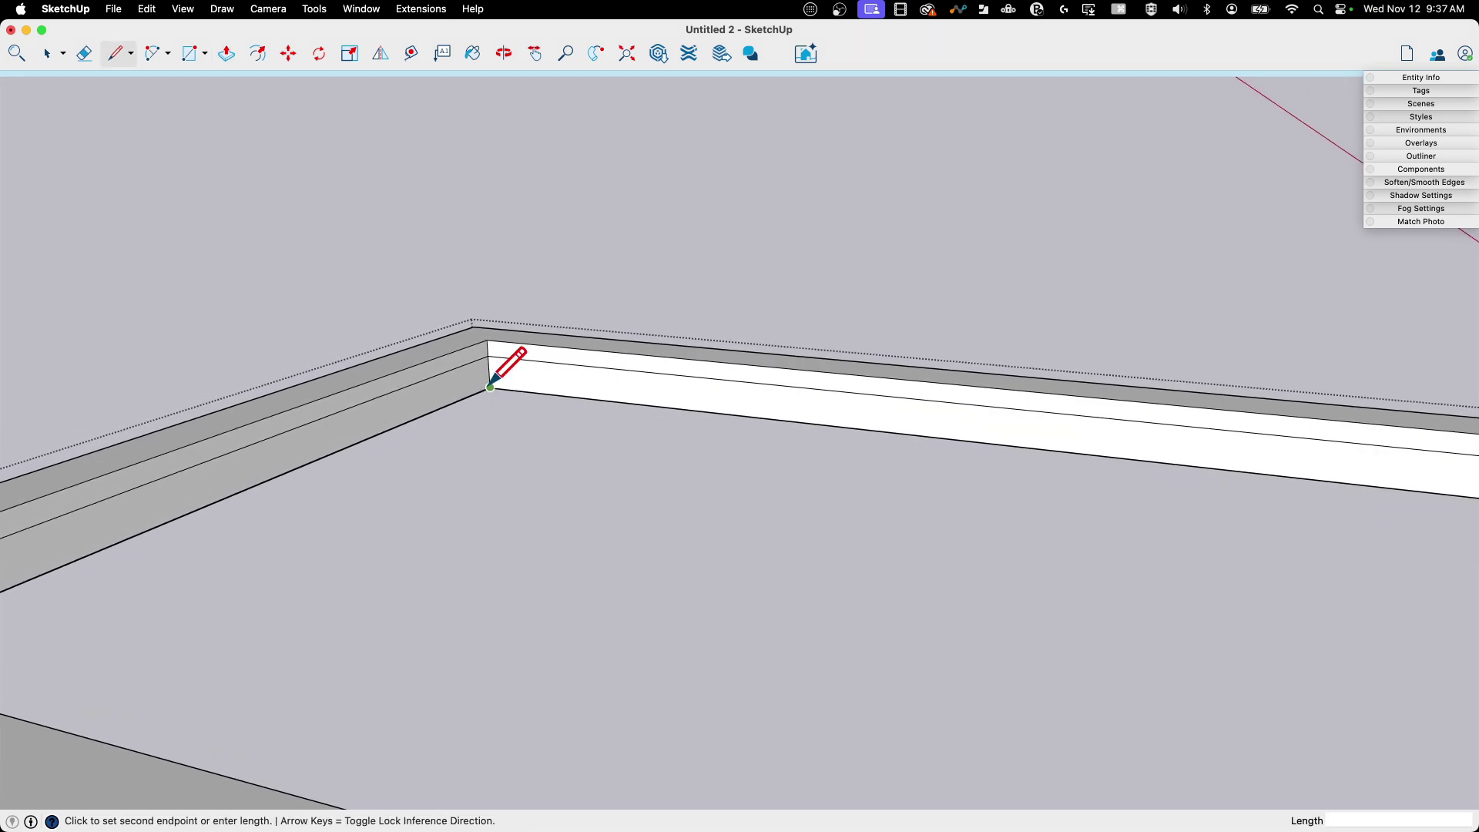
pyautogui.moveTo(497, 366); pyautogui.dragTo(724, 407, button='middle')
pyautogui.scroll(-5, 724, 407)
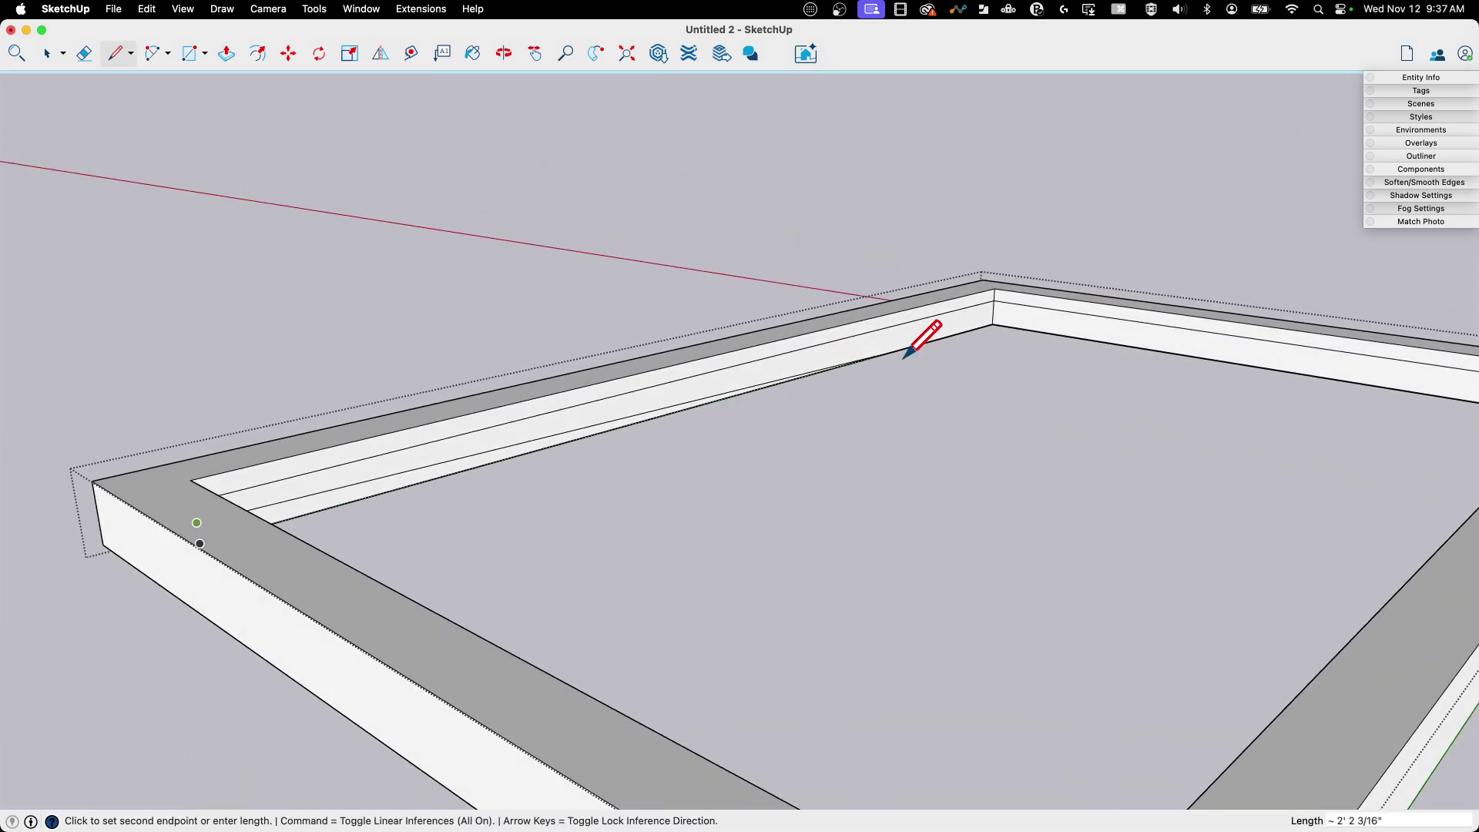
pyautogui.click(992, 307)
pyautogui.click(991, 311)
pyautogui.moveTo(991, 312); pyautogui.dragTo(1065, 310, button='middle')
pyautogui.click(1036, 255)
# Close the second loop of lines and delete the bottom face filling the opening.
pyautogui.click(1035, 255)
pyautogui.moveTo(1036, 255); pyautogui.dragTo(1066, 226, button='middle')
pyautogui.click(1134, 223)
pyautogui.click(1133, 224)
pyautogui.click(1044, 228)
pyautogui.press('space')
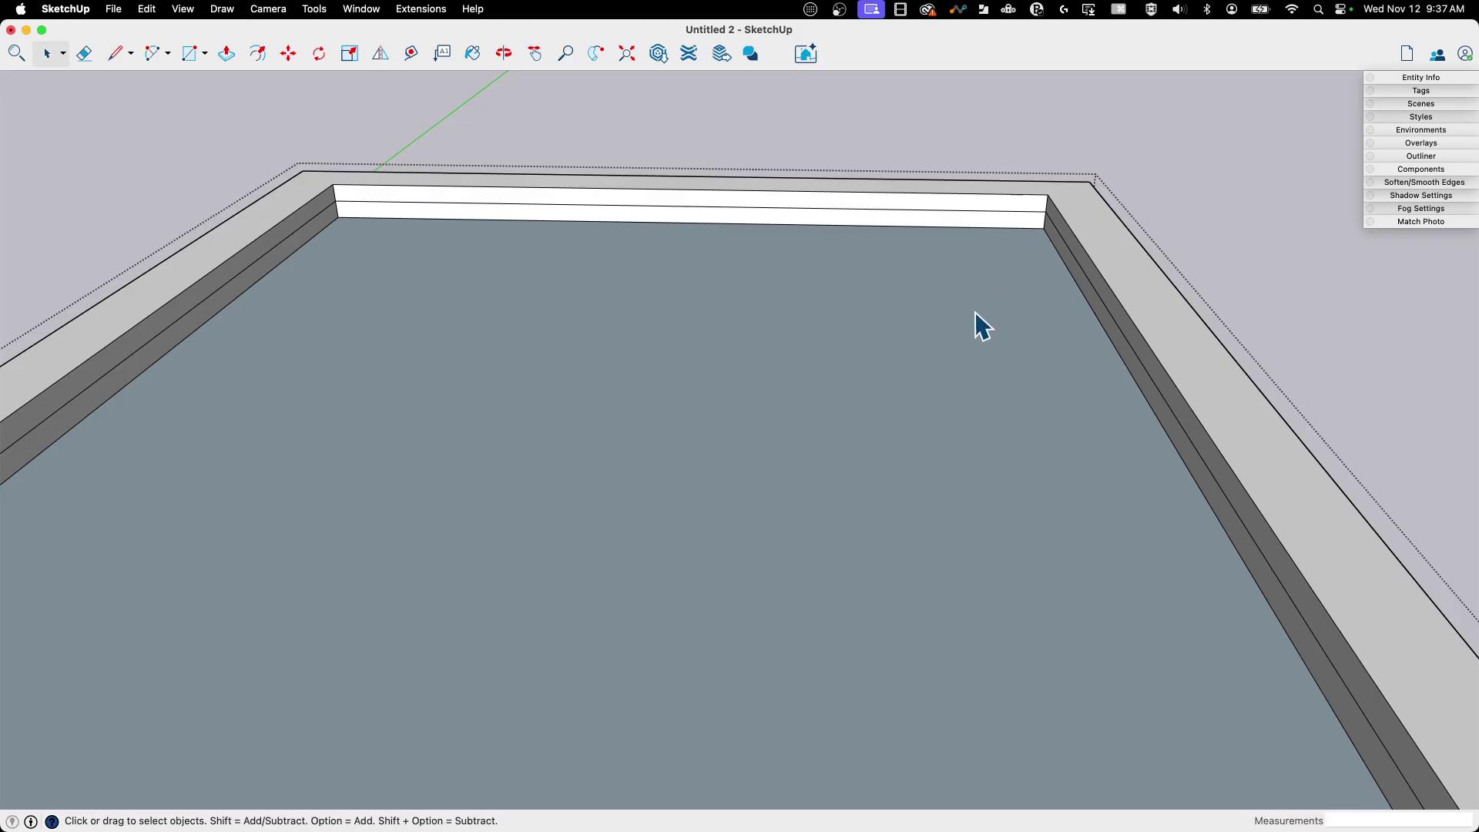
pyautogui.click(1001, 255)
pyautogui.press('Delete')
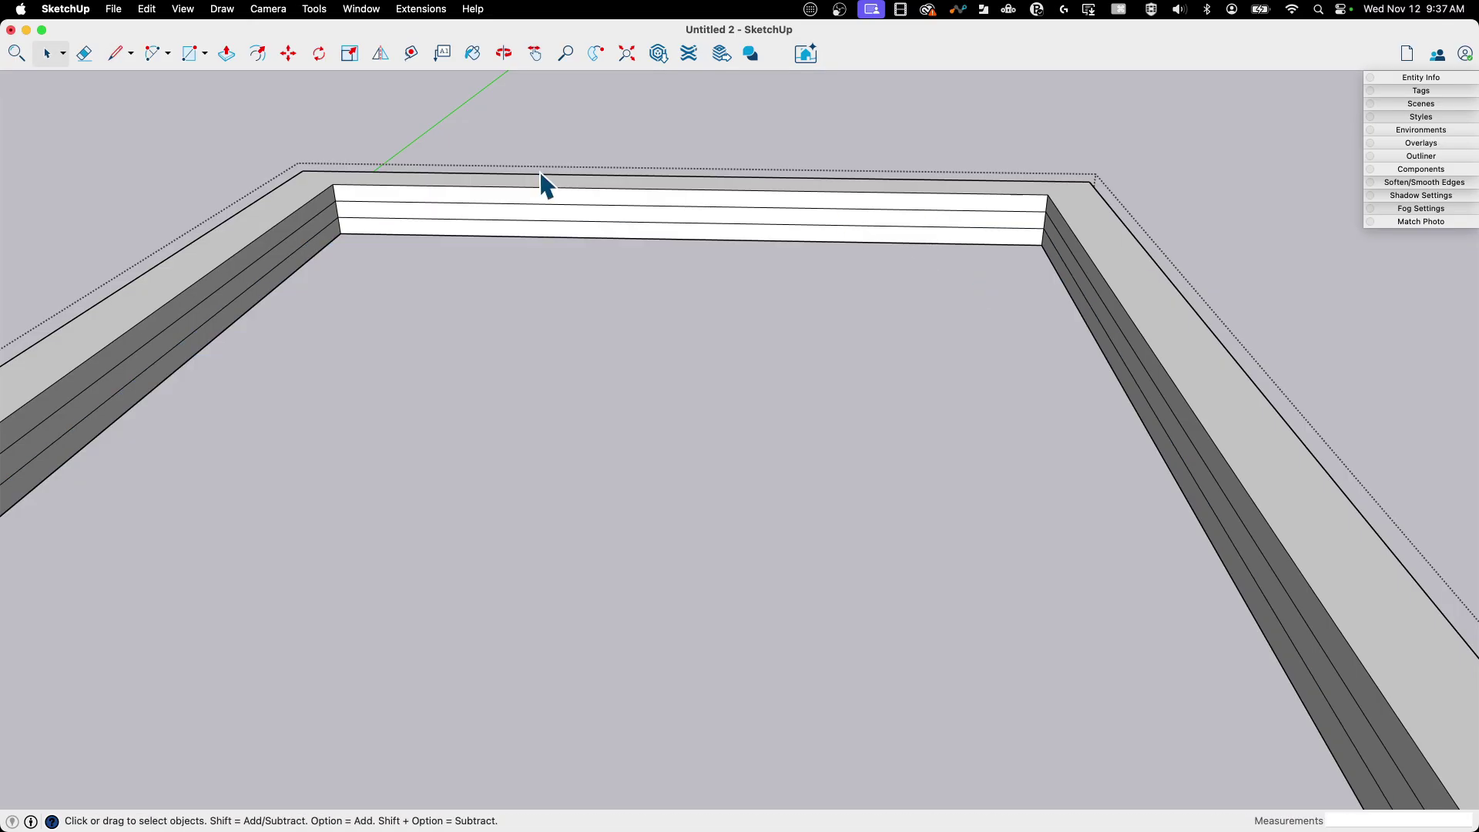
pyautogui.scroll(5, 372, 218)
pyautogui.keyDown('shift'); pyautogui.moveTo(476, 245); pyautogui.dragTo(497, 202, button='middle'); pyautogui.keyUp('shift')
# Push the middle band of the inner walls in 1/2", repeating the same depth on the opposite wall.
pyautogui.press('p')
pyautogui.click(497, 202)
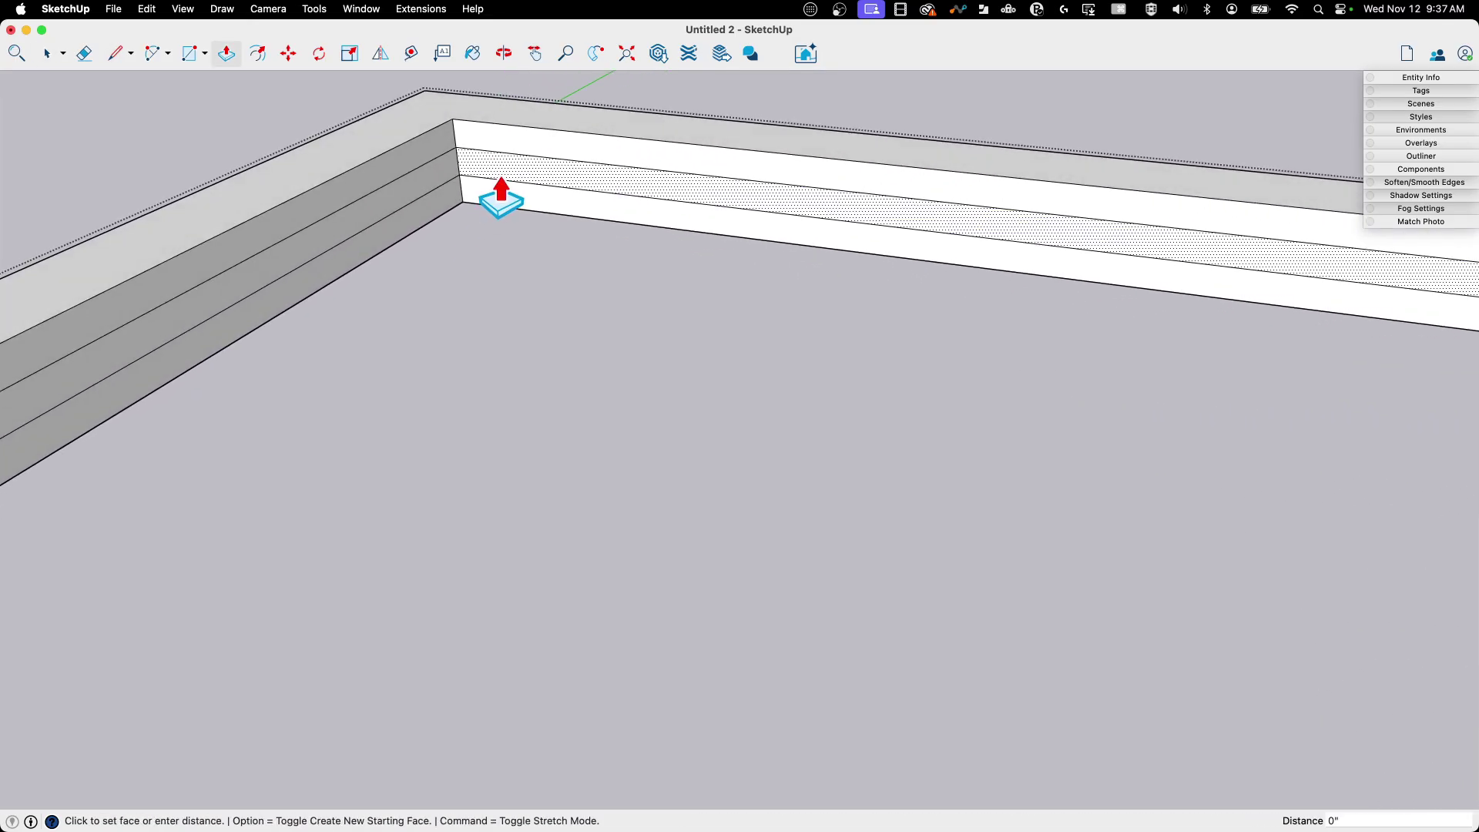
pyautogui.click(506, 193)
pyautogui.click(508, 197)
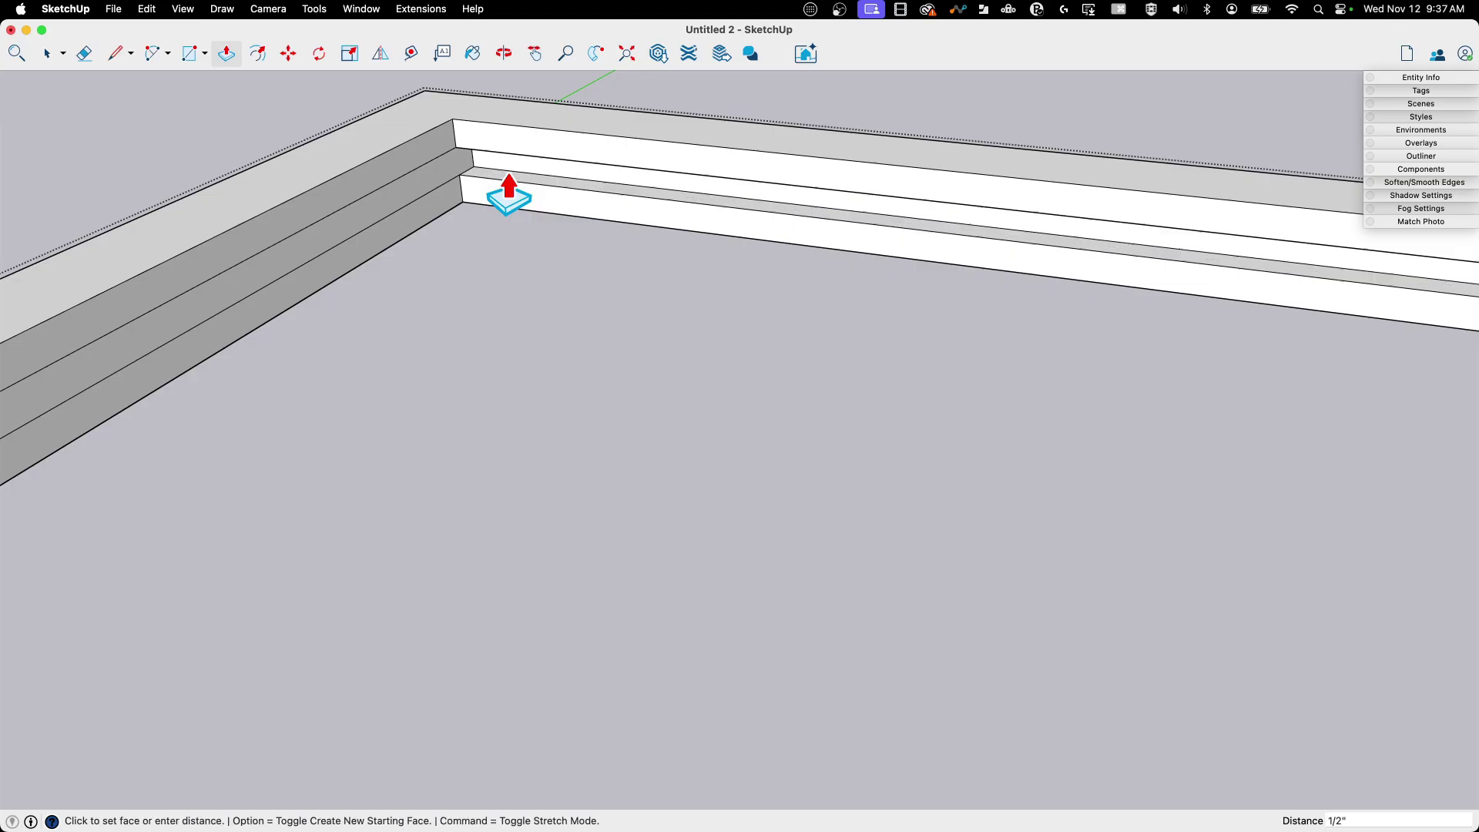
pyautogui.moveTo(506, 195); pyautogui.dragTo(443, 281, button='middle')
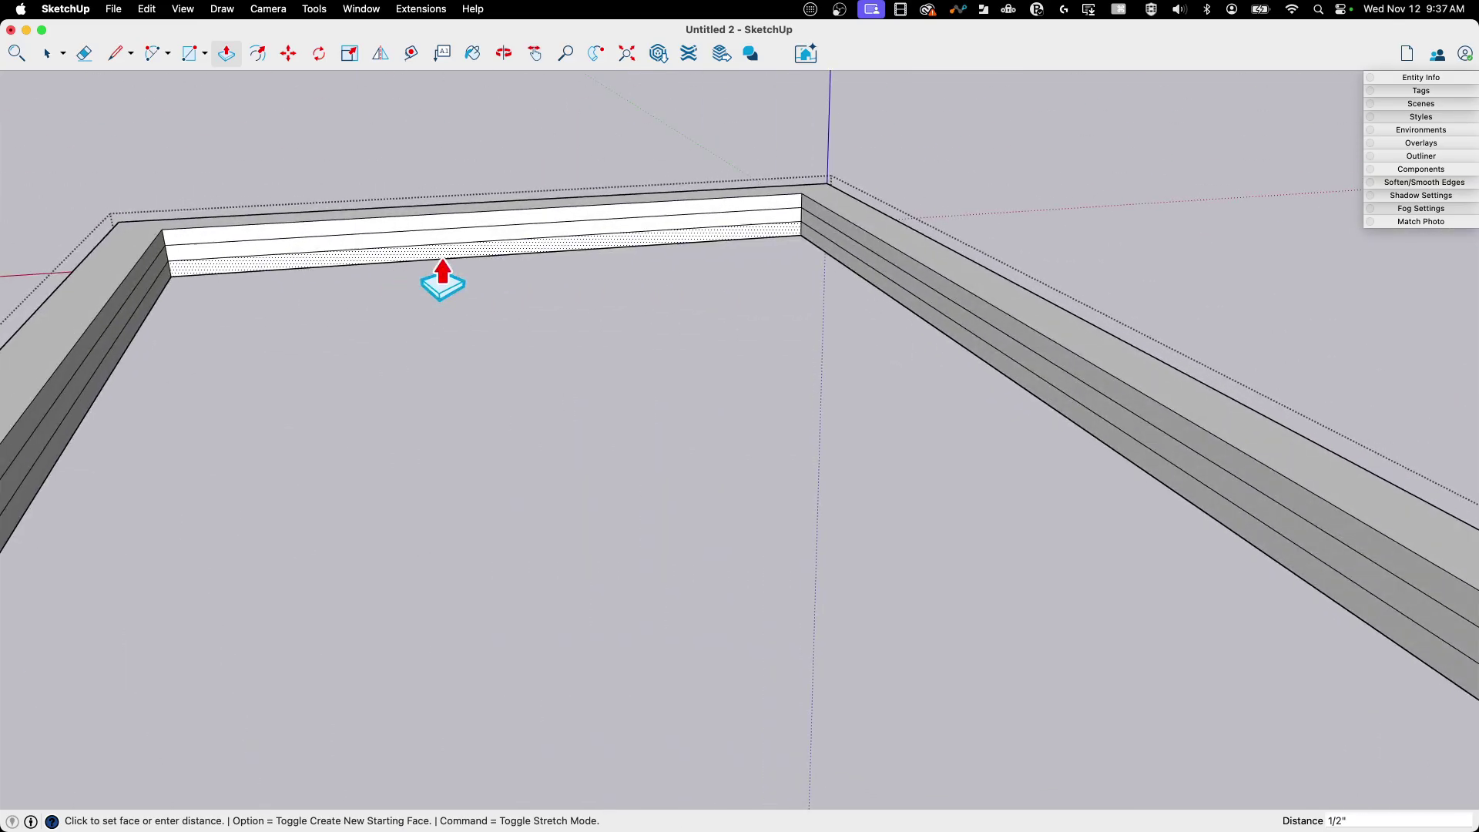
pyautogui.click(528, 254)
pyautogui.moveTo(528, 254); pyautogui.dragTo(875, 347, button='middle')
pyautogui.doubleClick(836, 375)
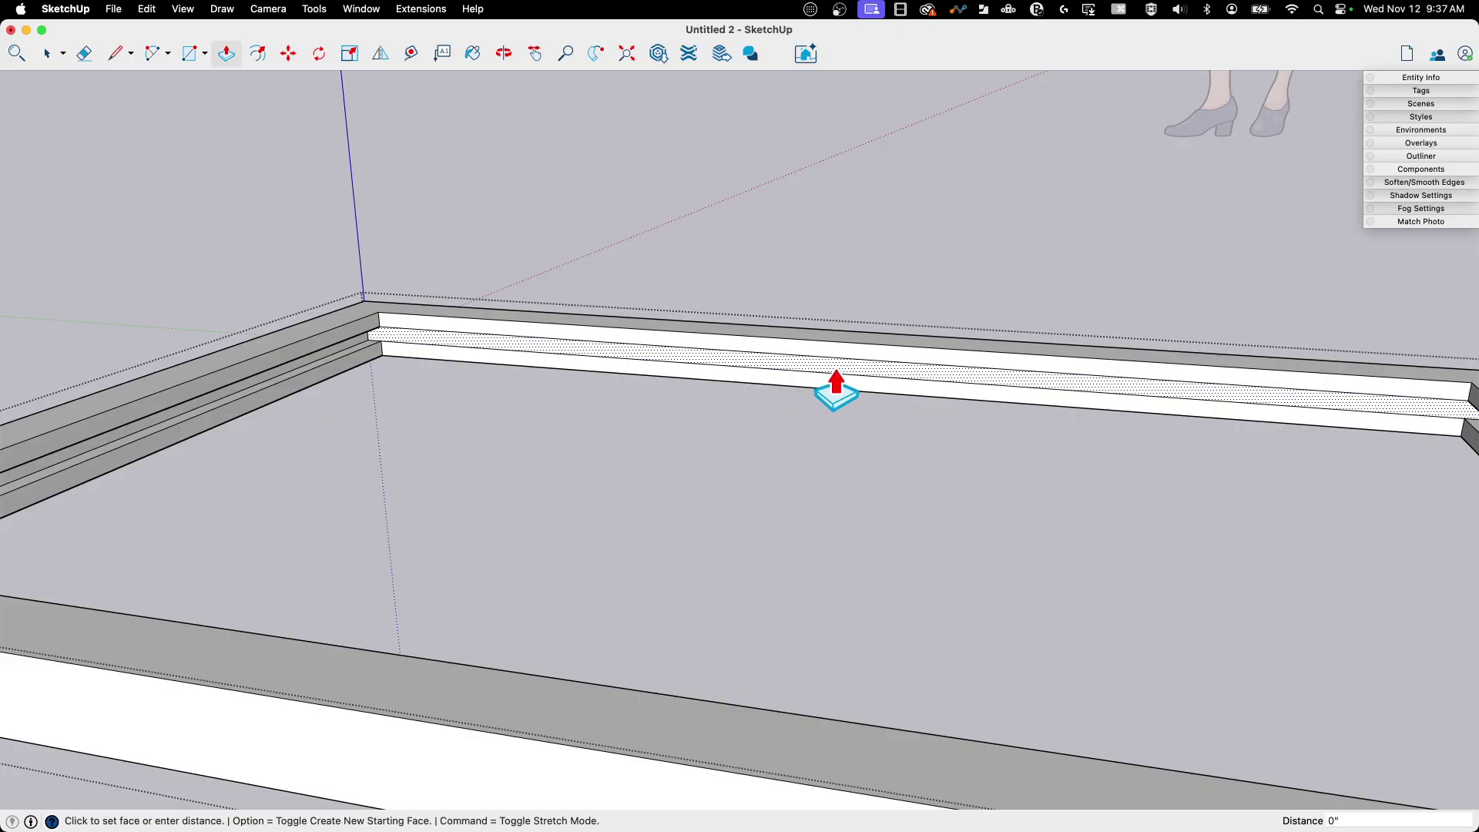
pyautogui.moveTo(574, 362); pyautogui.dragTo(310, 338, button='middle')
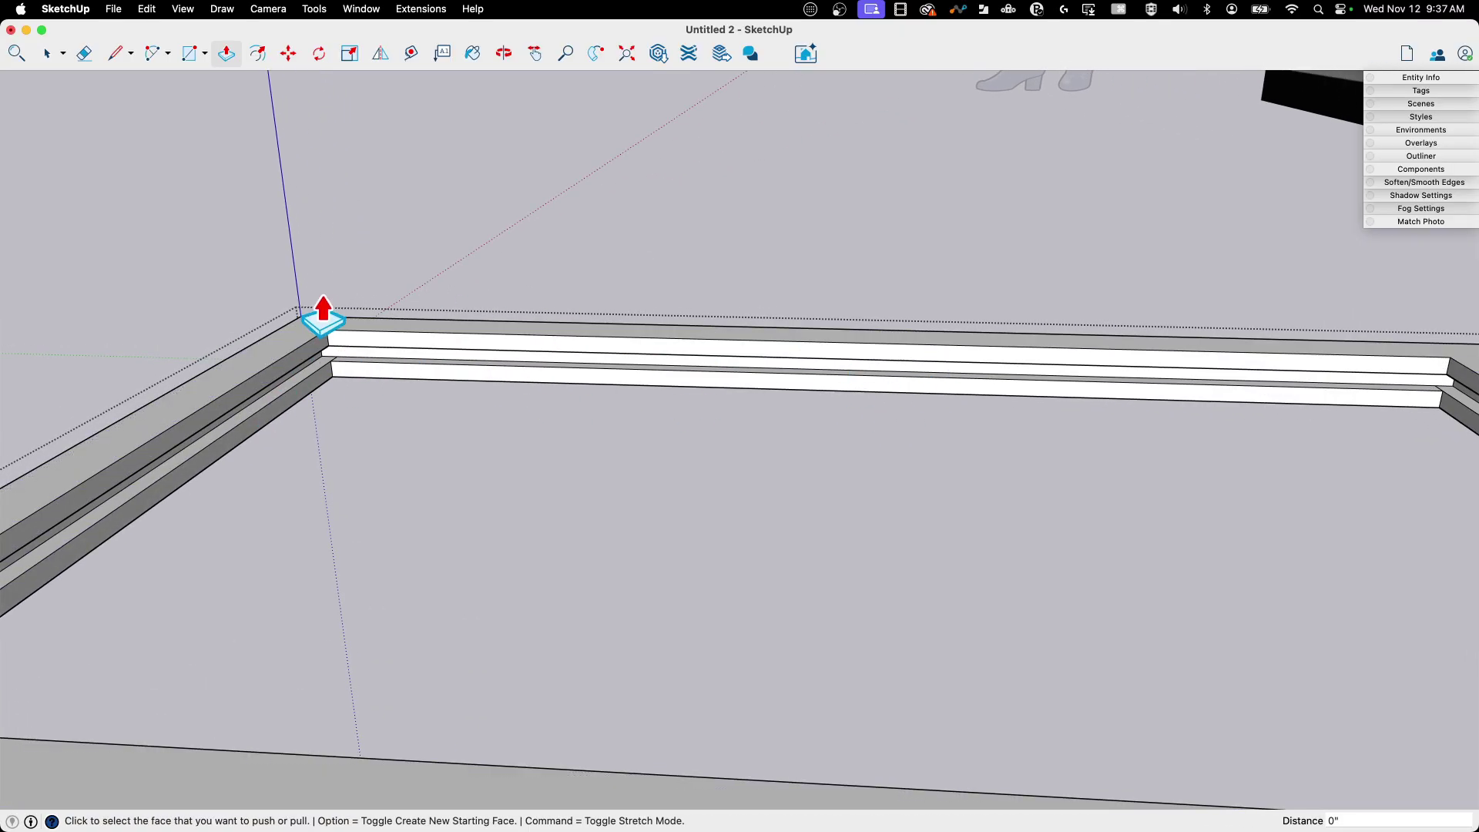
# Exit the Frame component and view the frame from a steep overhead angle.
pyautogui.press('space')
pyautogui.moveTo(947, 359); pyautogui.dragTo(1069, 625, button='middle')
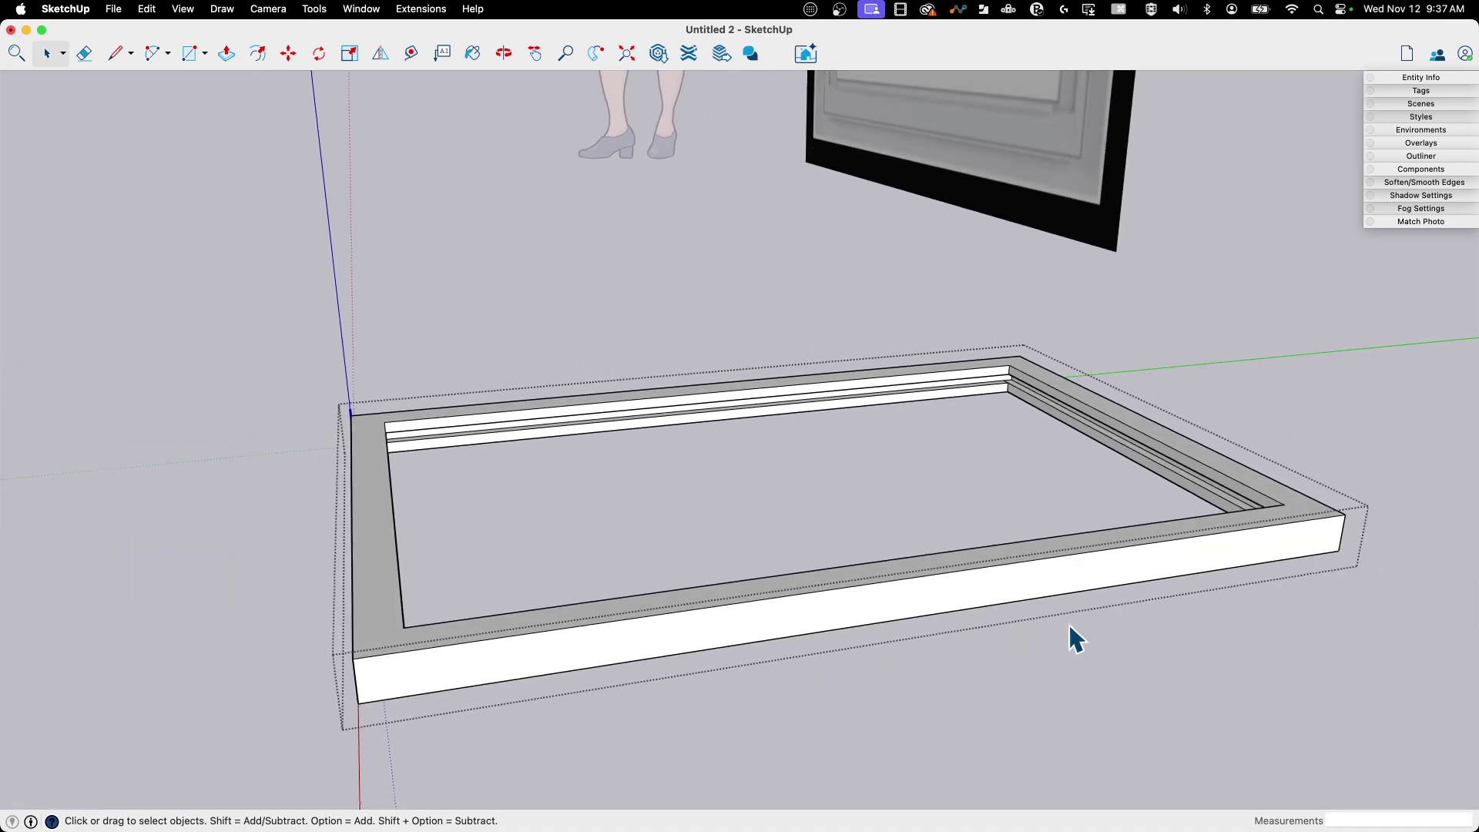
pyautogui.click(1152, 281)
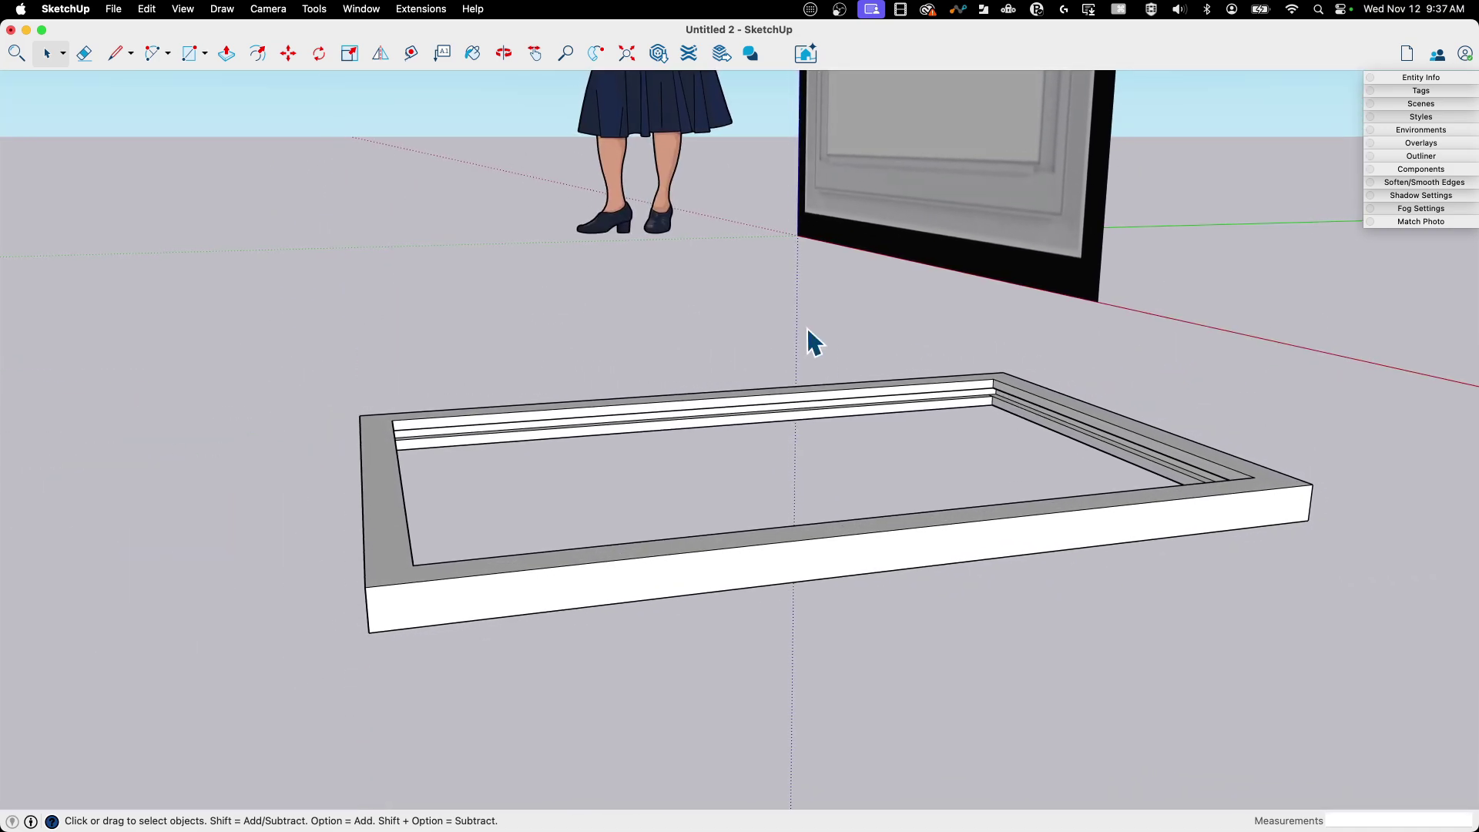
pyautogui.moveTo(941, 385); pyautogui.dragTo(1223, 434, button='middle')
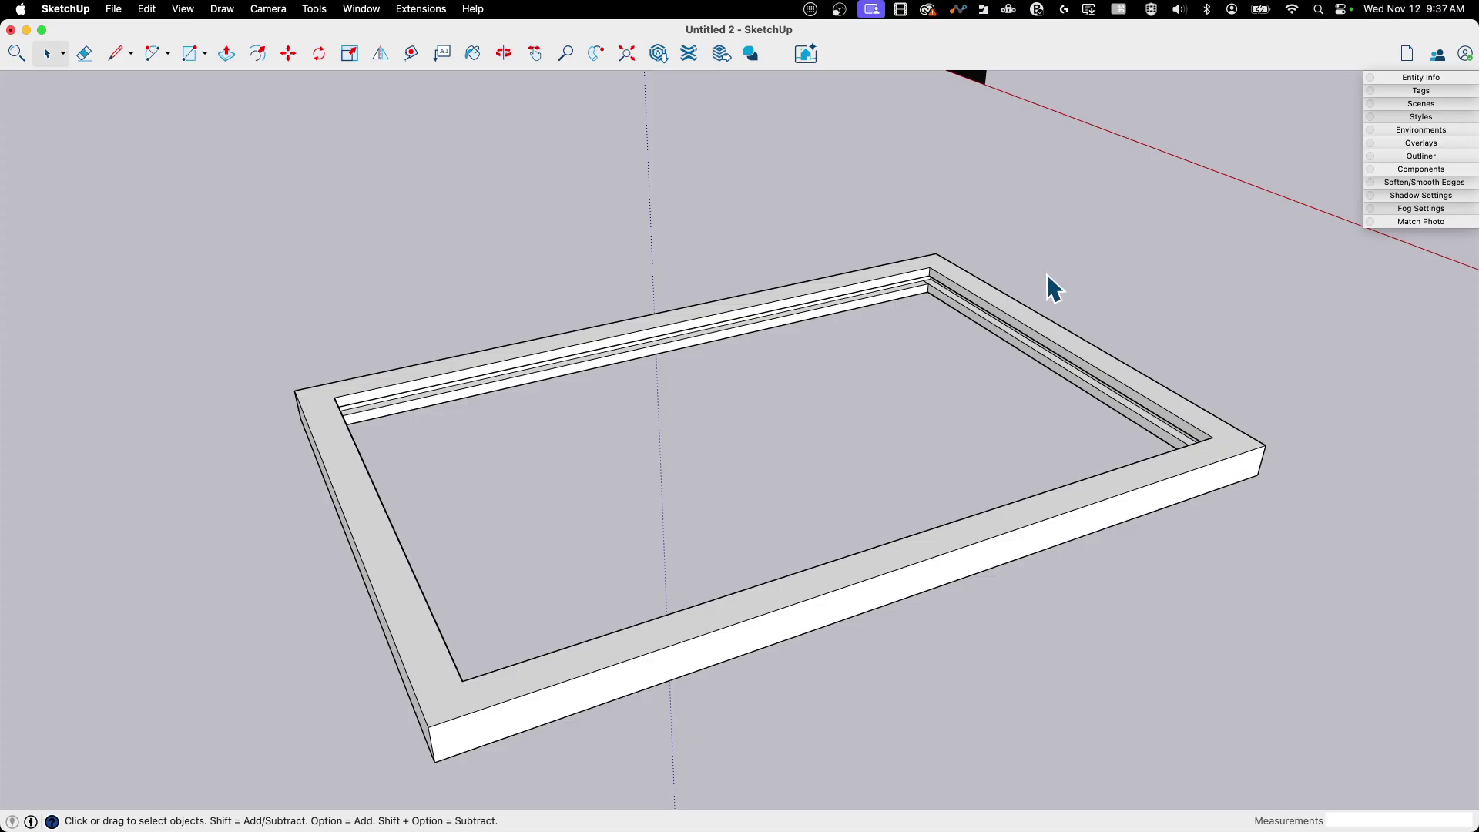
pyautogui.scroll(8, 802, 324)
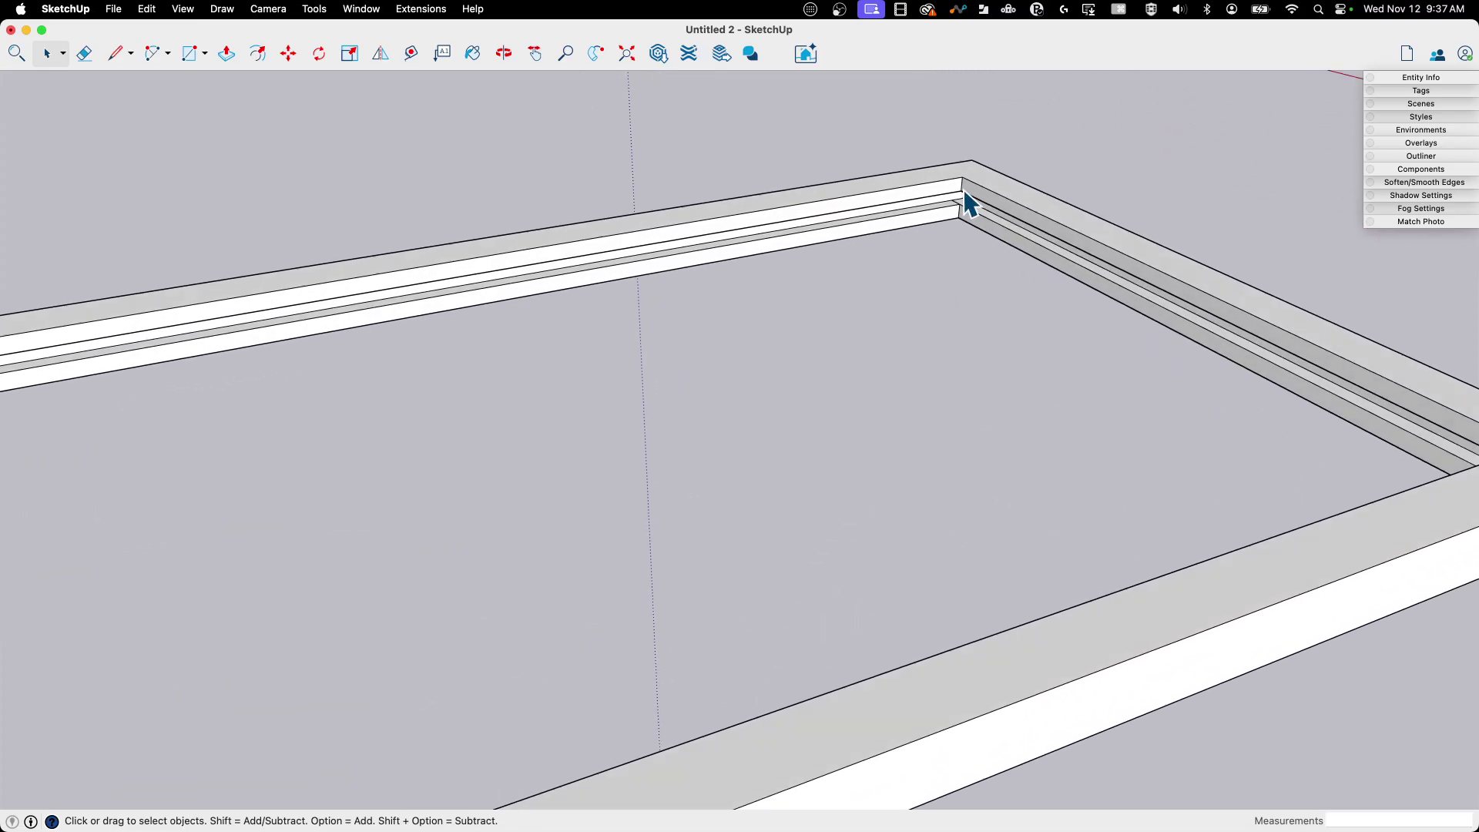
pyautogui.moveTo(964, 188); pyautogui.dragTo(753, 146, button='middle')
pyautogui.press('r')
pyautogui.press('l')
pyautogui.scroll(-5, 647, 185)
# Open the Frame component for editing from a lower view of the whole frame.
pyautogui.moveTo(548, 271); pyautogui.dragTo(891, 608, button='middle')
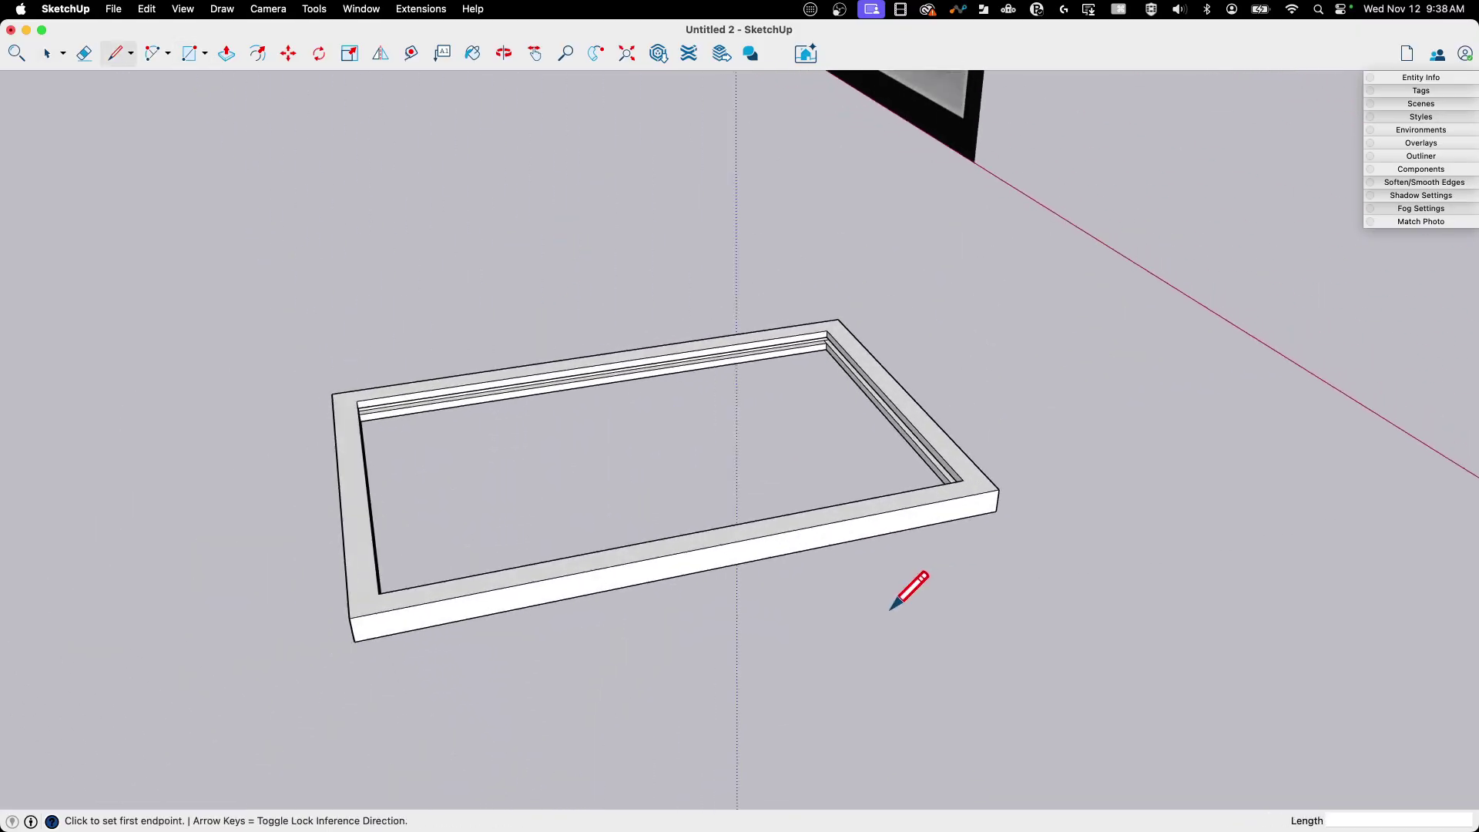
pyautogui.press('space')
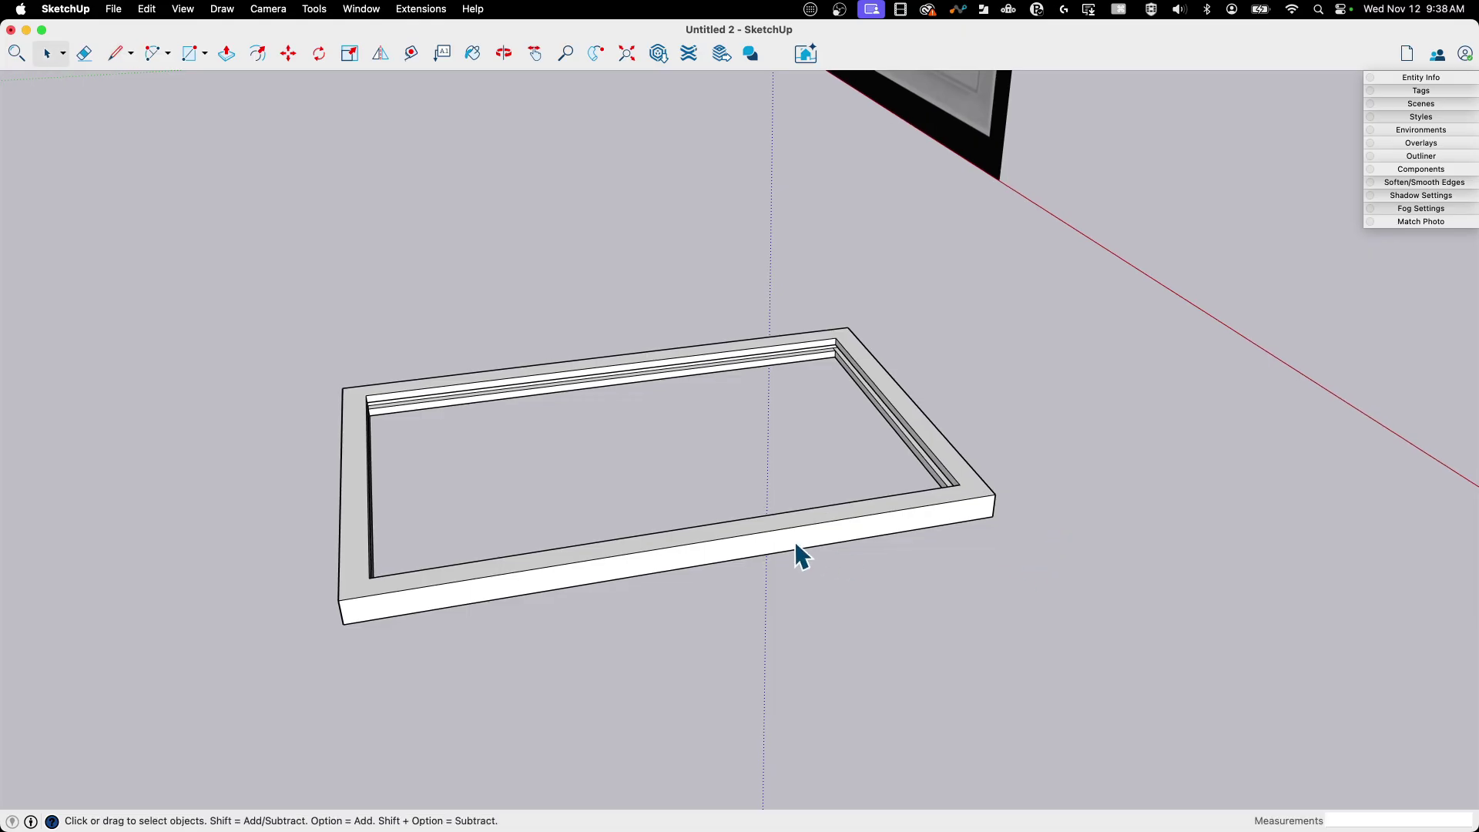
pyautogui.tripleClick(794, 540)
pyautogui.doubleClick(769, 526)
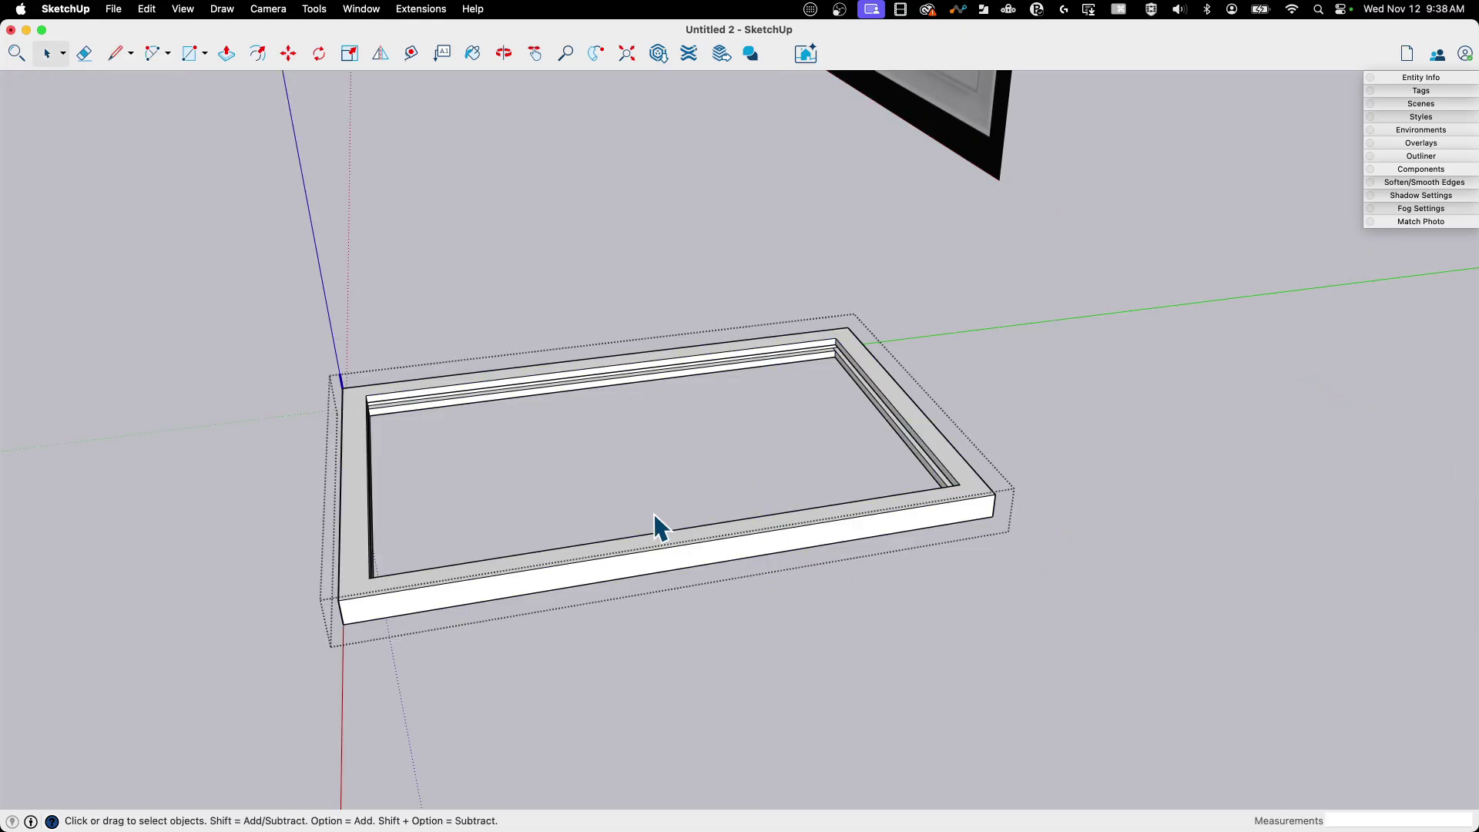
pyautogui.tripleClick(682, 550)
# Draw reference lines on the frame's front, including a 12-inch line.
pyautogui.press('l')
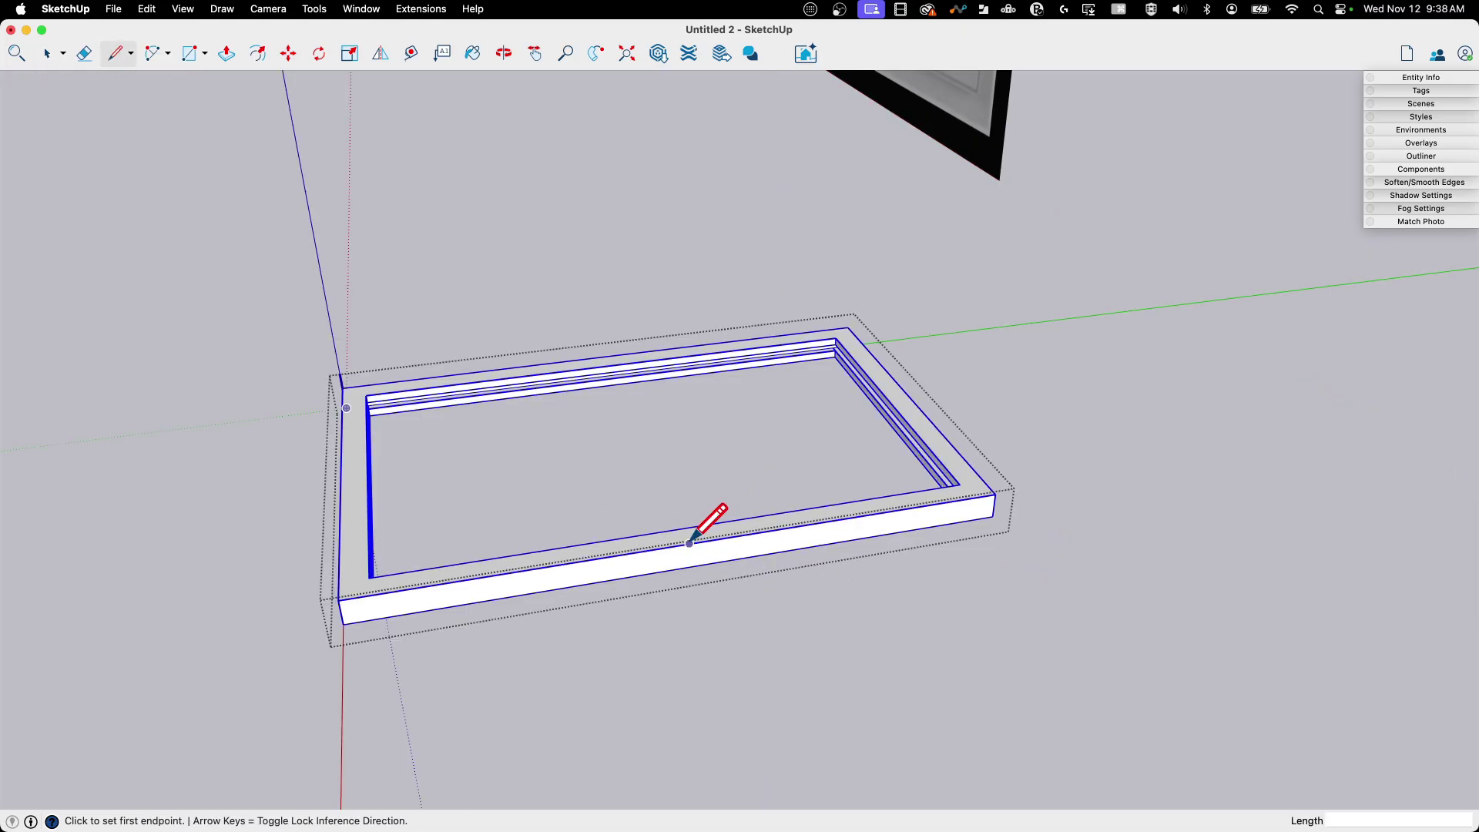
pyautogui.click(690, 543)
pyautogui.click(691, 616)
pyautogui.press('space')
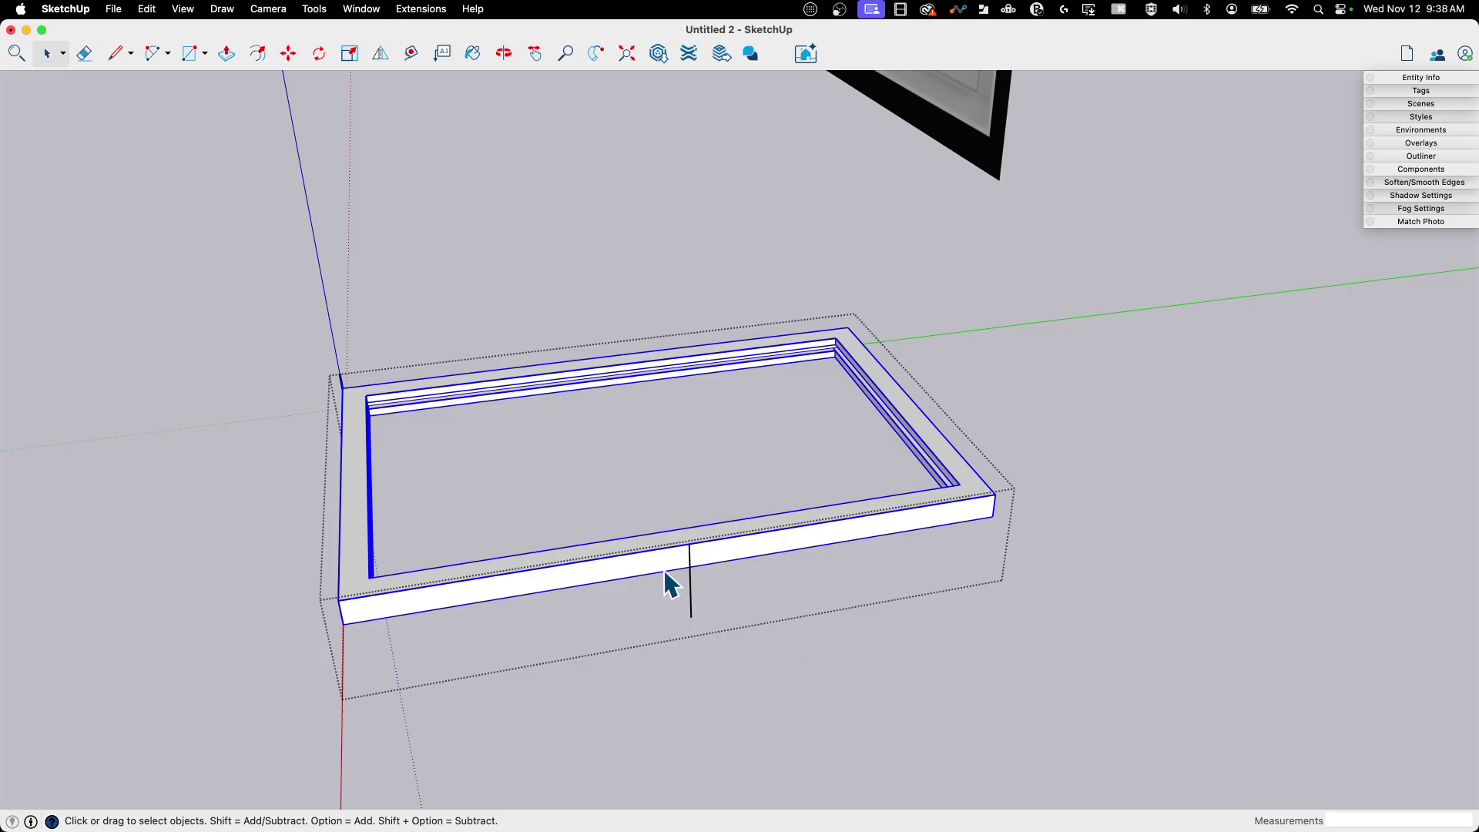
pyautogui.moveTo(670, 584)
pyautogui.mouseDown(button='middle')
pyautogui.moveTo(692, 568)
pyautogui.moveTo(670, 594)
pyautogui.moveTo(637, 584)
pyautogui.moveTo(647, 560)
pyautogui.mouseUp(button='middle')
pyautogui.press('l')
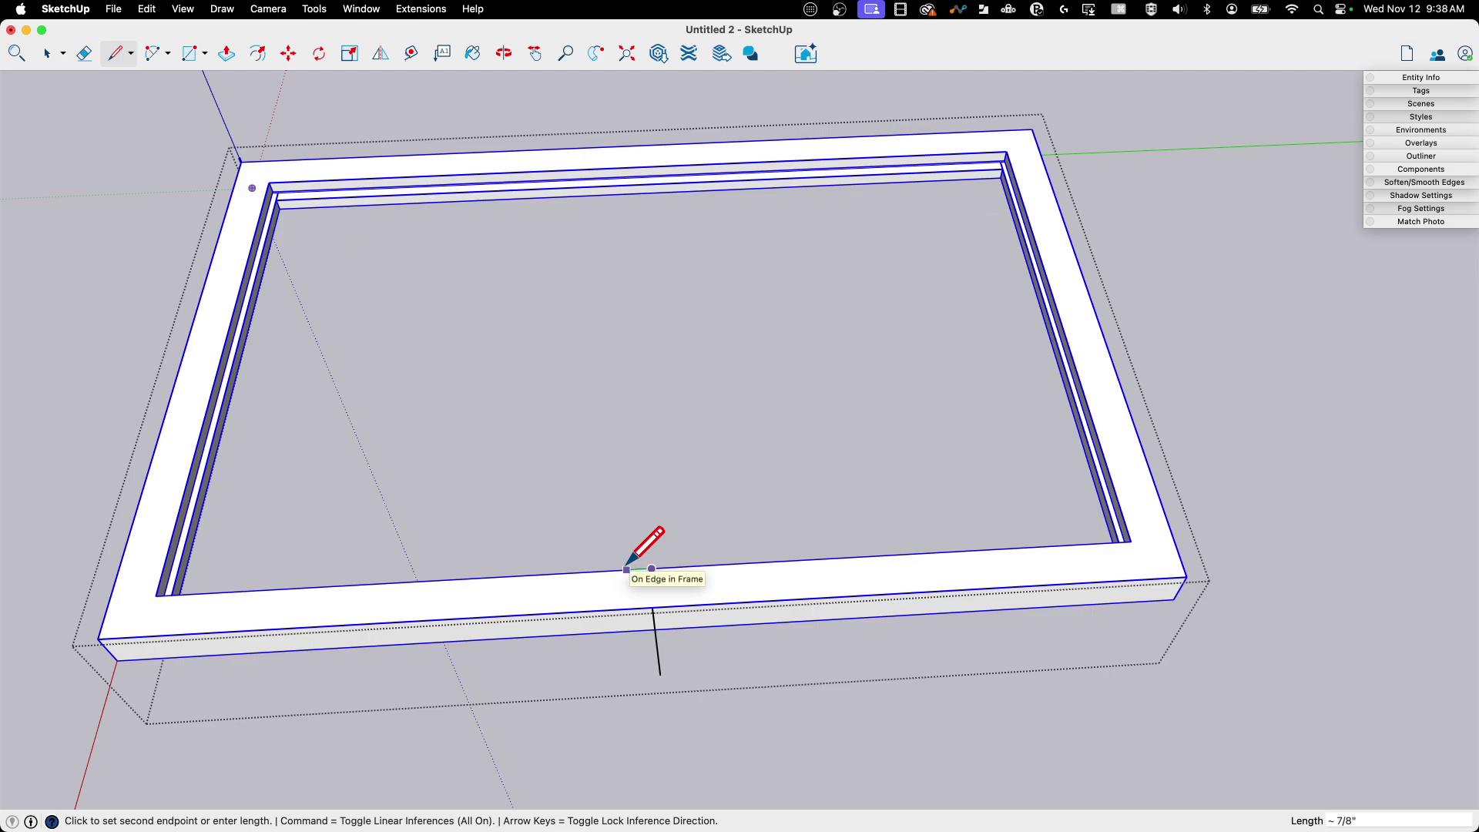
pyautogui.write('12')
pyautogui.press('Return')
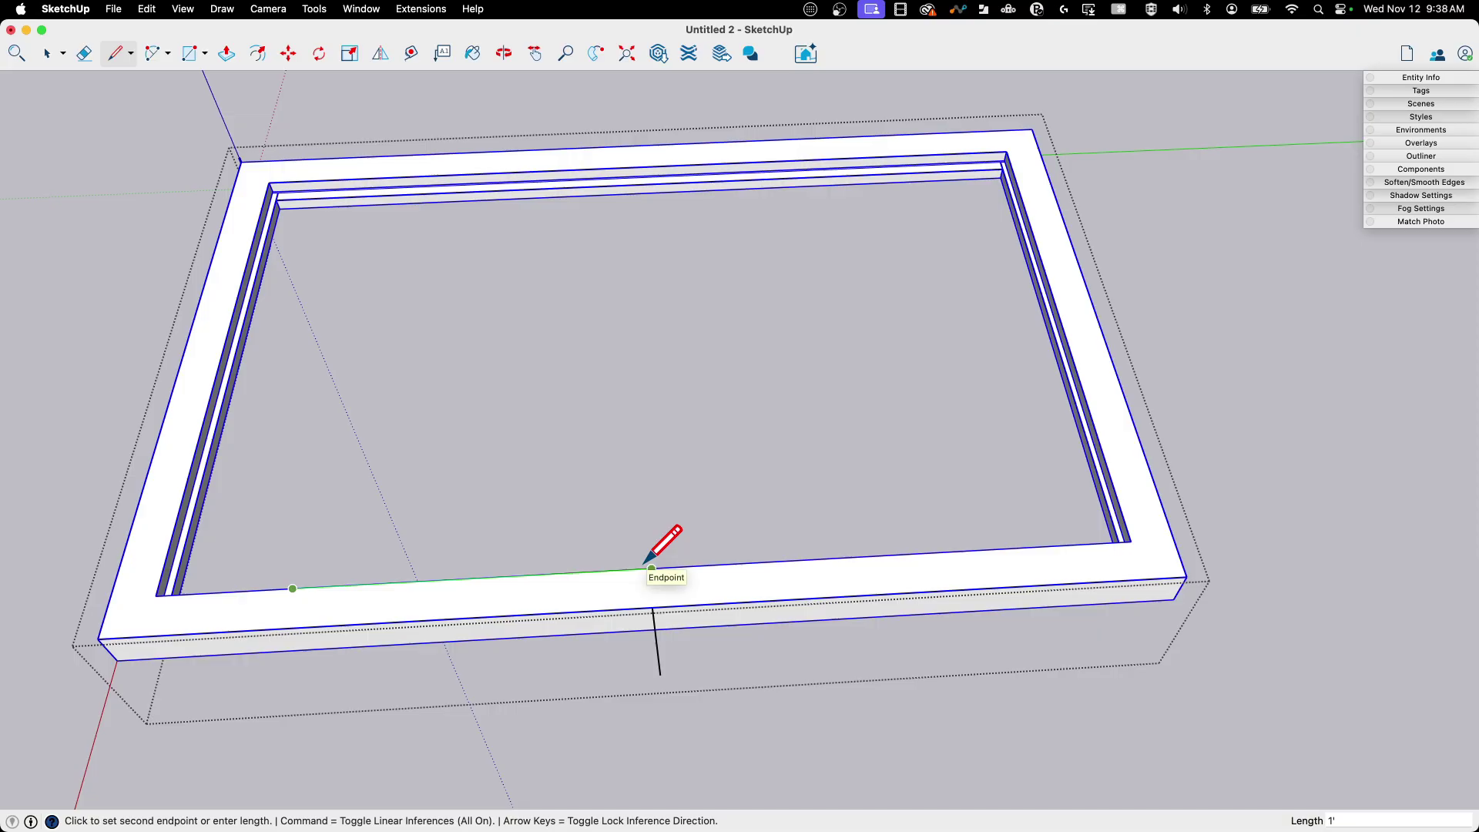
pyautogui.click(652, 569)
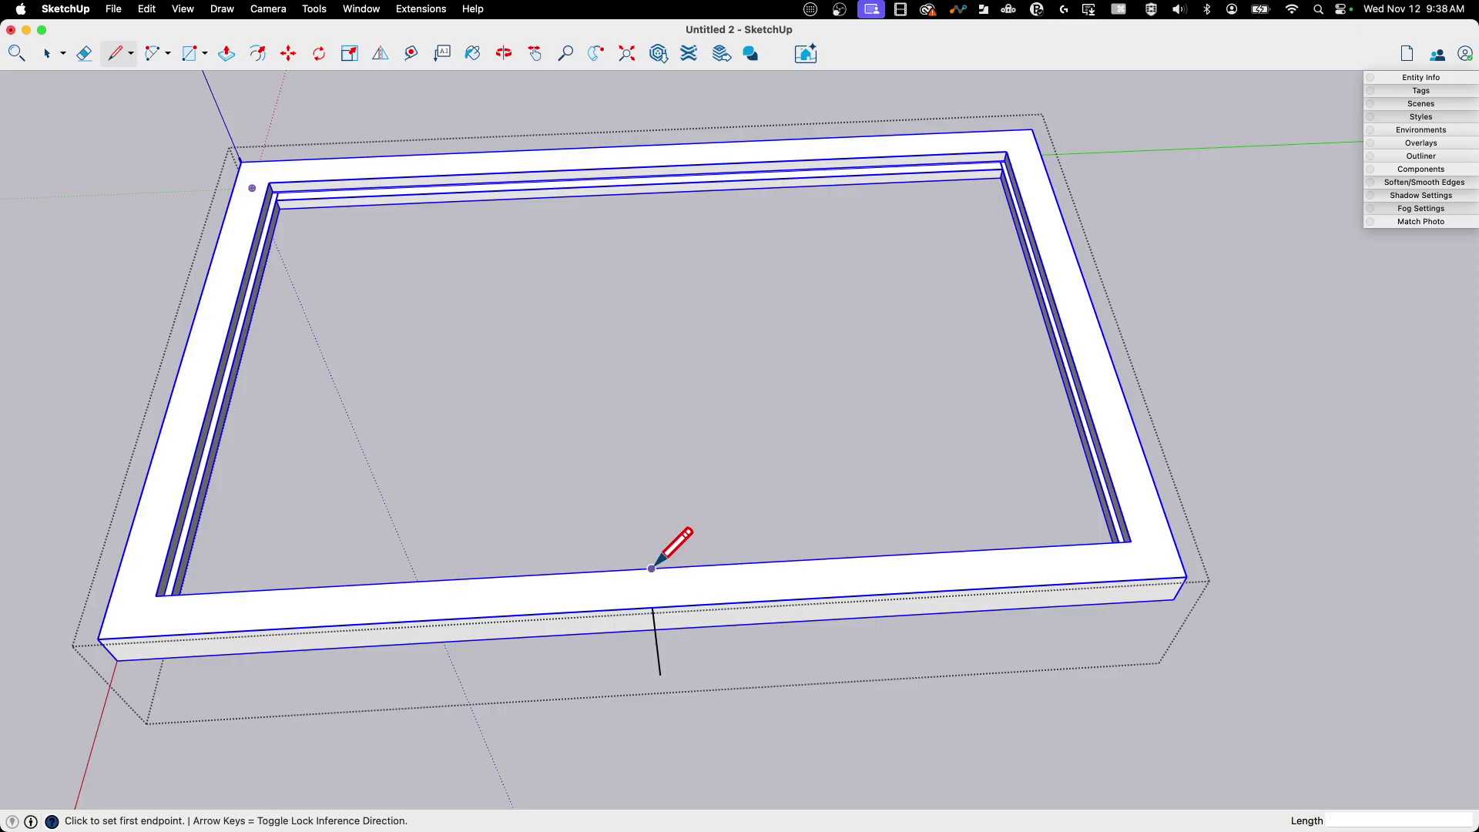
# Run a line across the opening to the far rail with a 12-inch segment, then exit the frame.
pyautogui.click(652, 568)
pyautogui.click(623, 569)
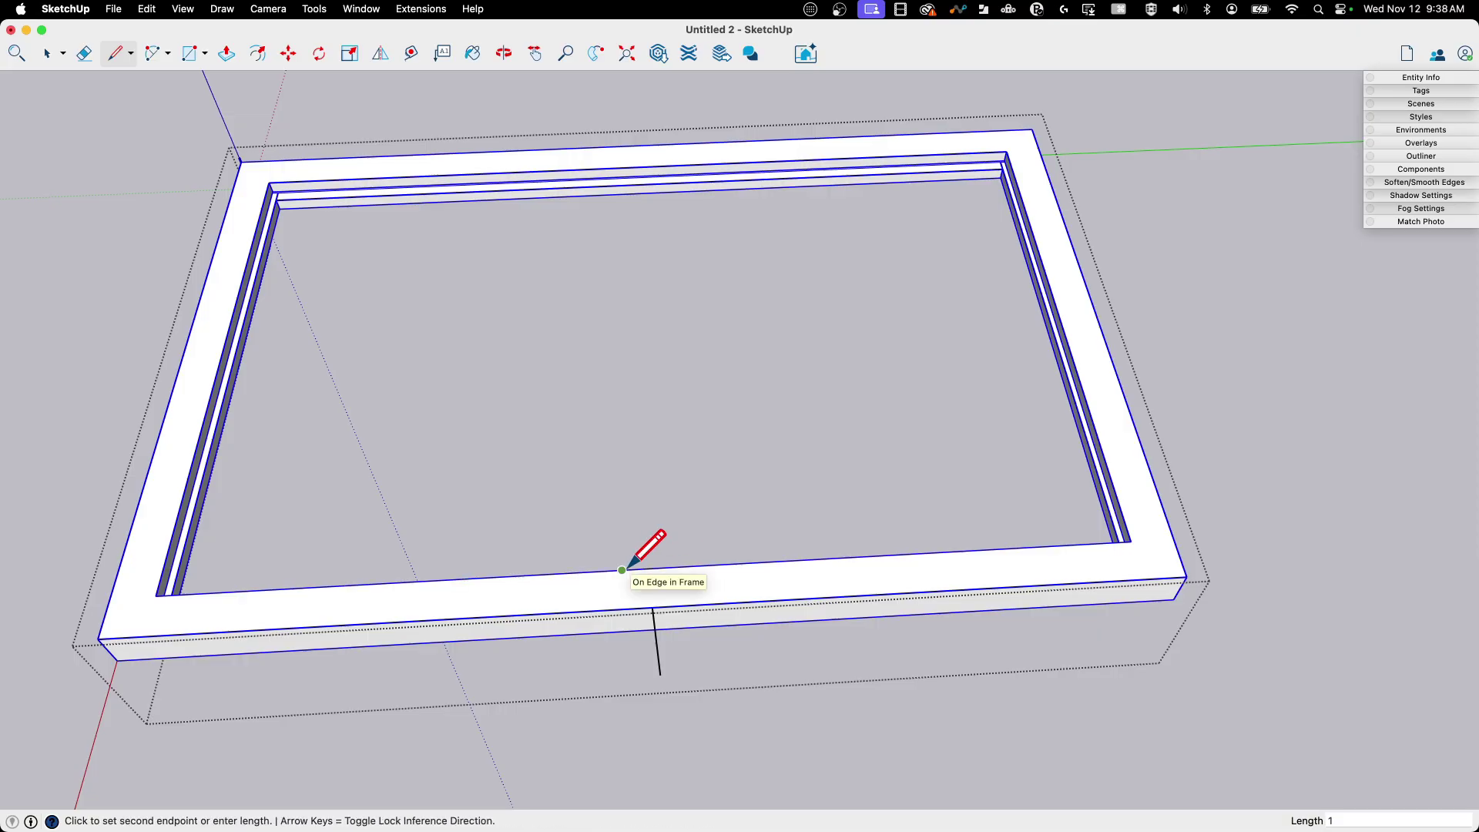
pyautogui.click(620, 167)
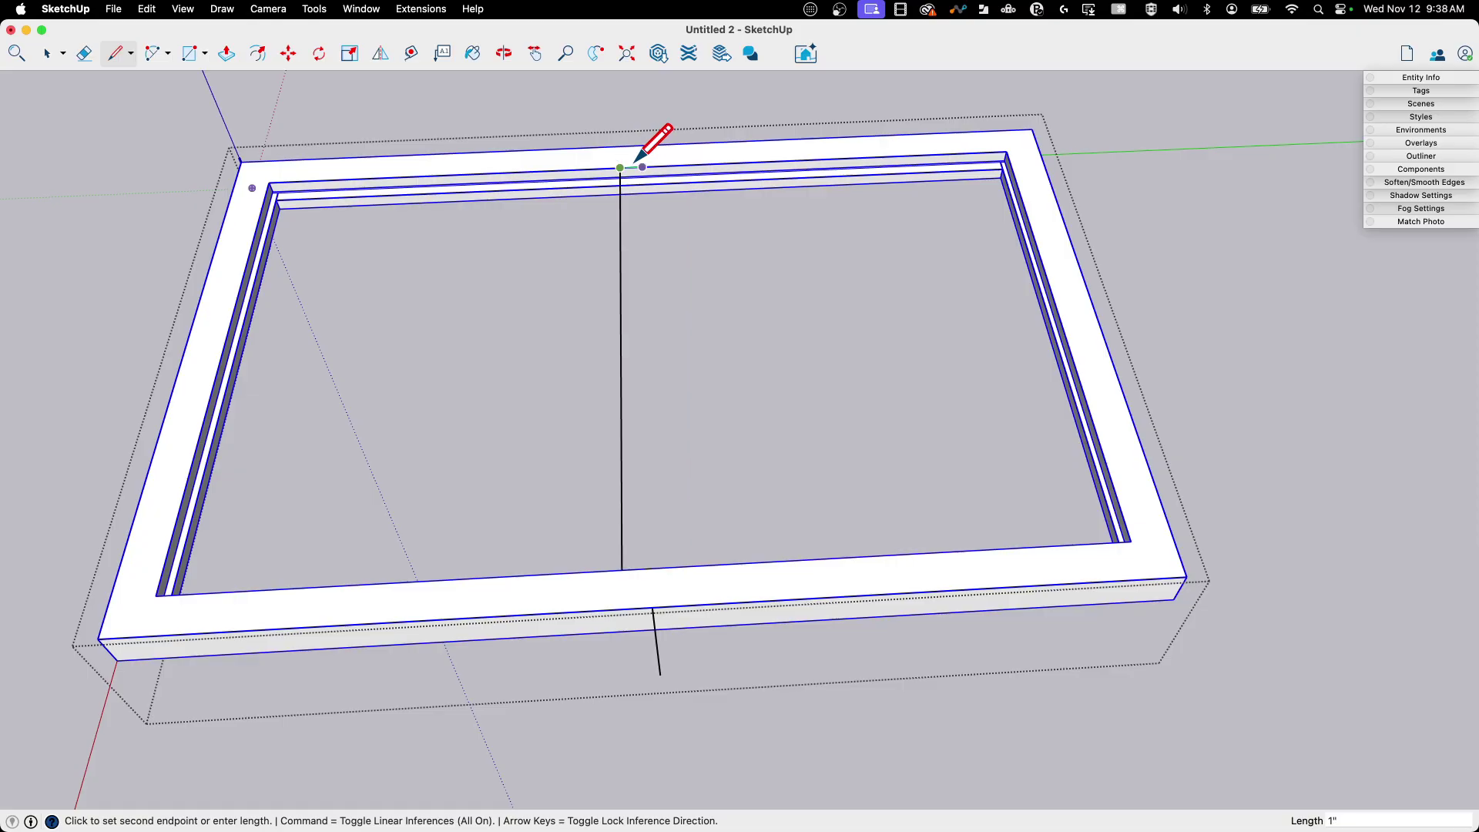
pyautogui.write('12')
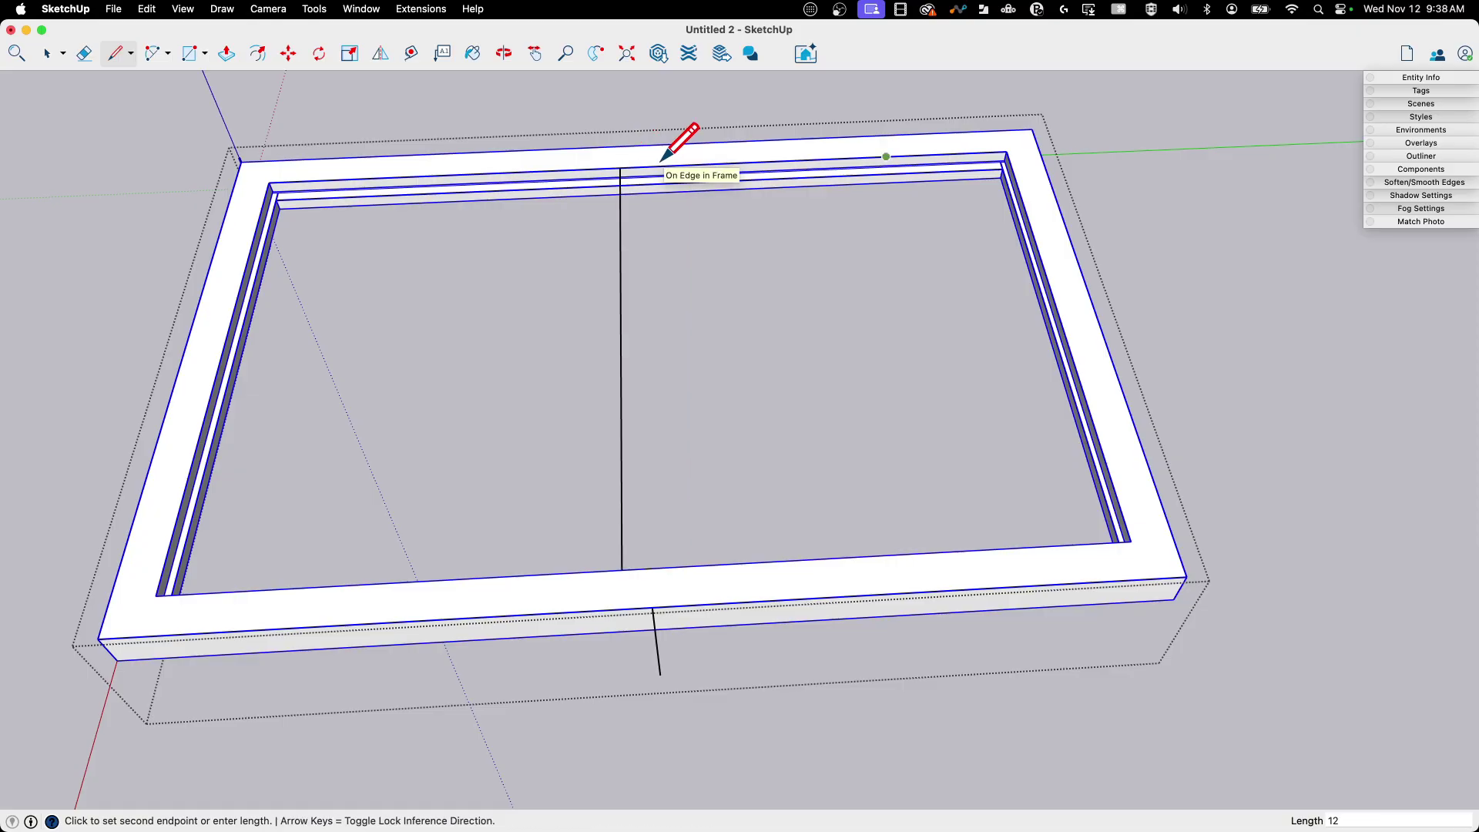
pyautogui.press('Return')
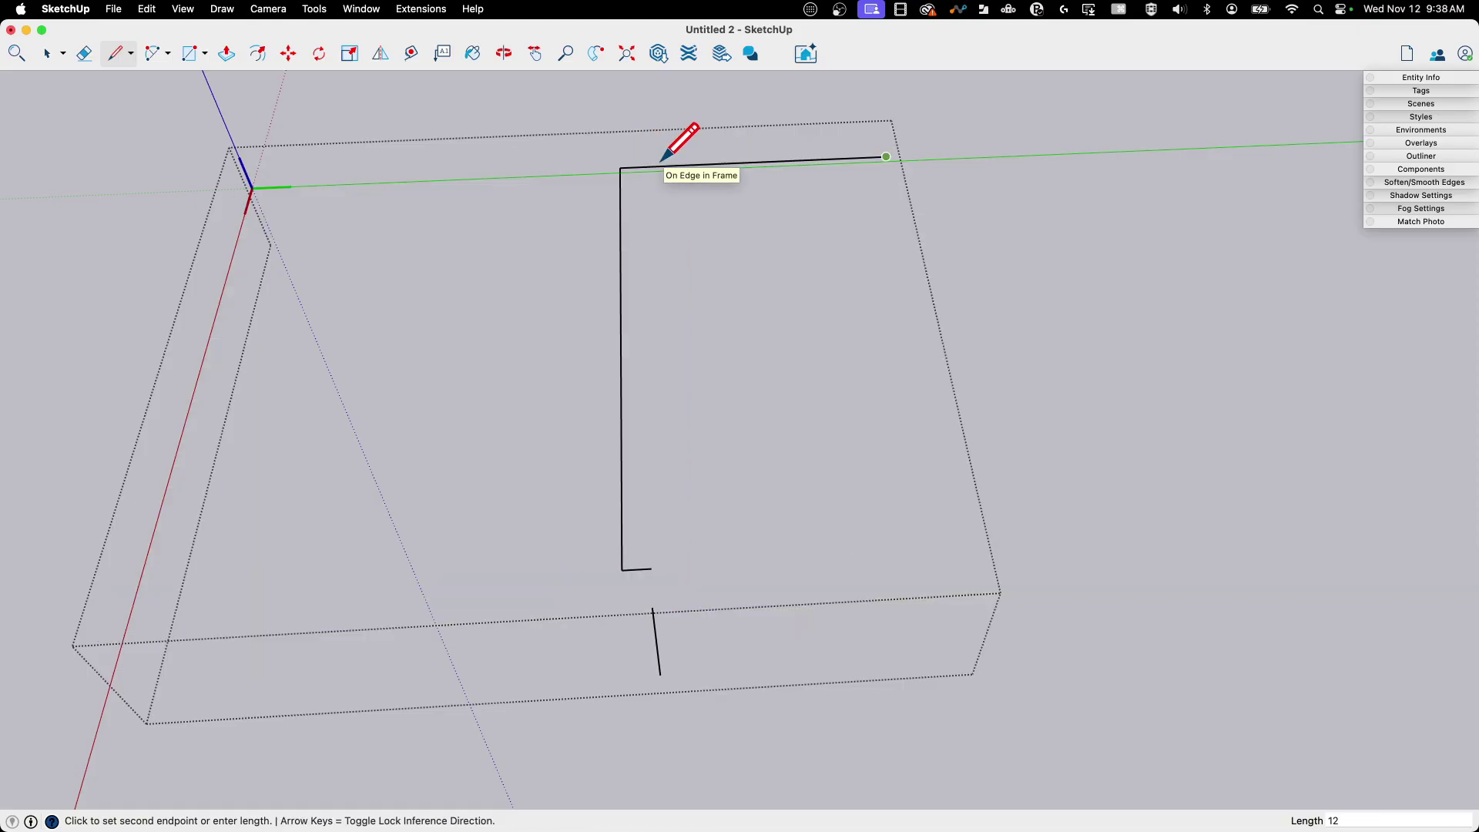
pyautogui.press('Escape')
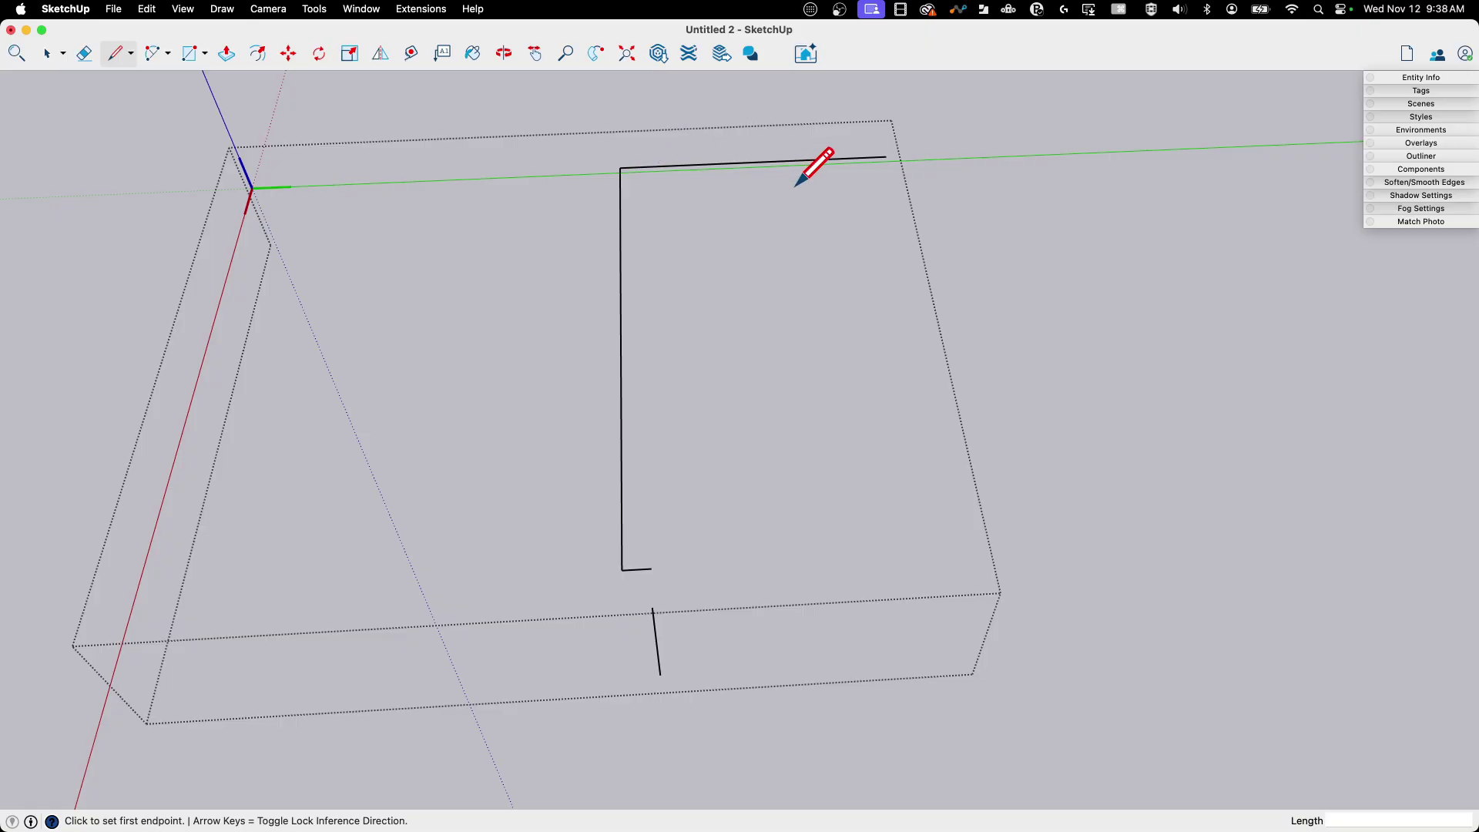
pyautogui.press('space')
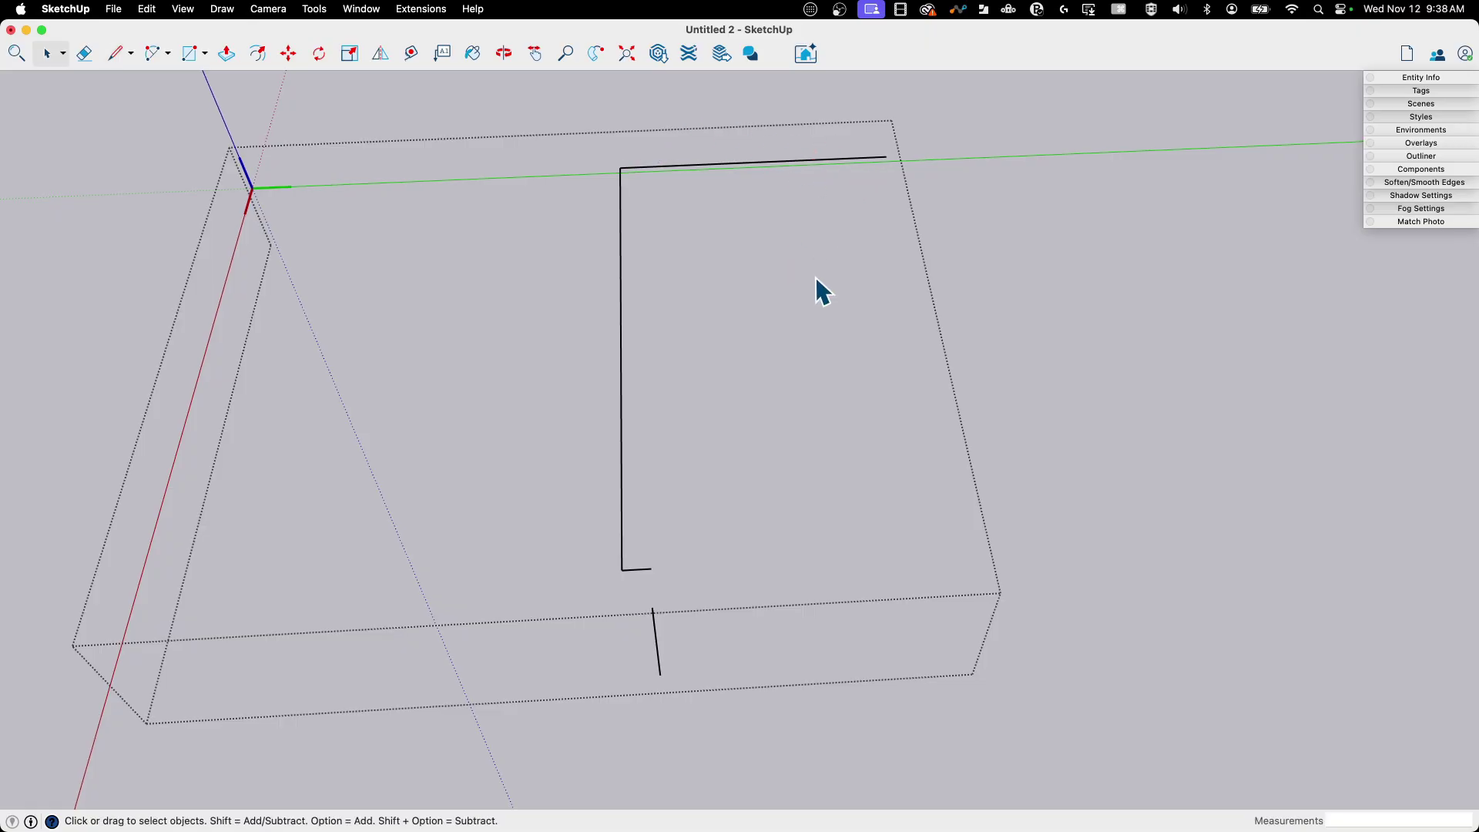
pyautogui.click(981, 293)
pyautogui.moveTo(778, 393); pyautogui.dragTo(744, 326, button='middle')
pyautogui.press('super+z')
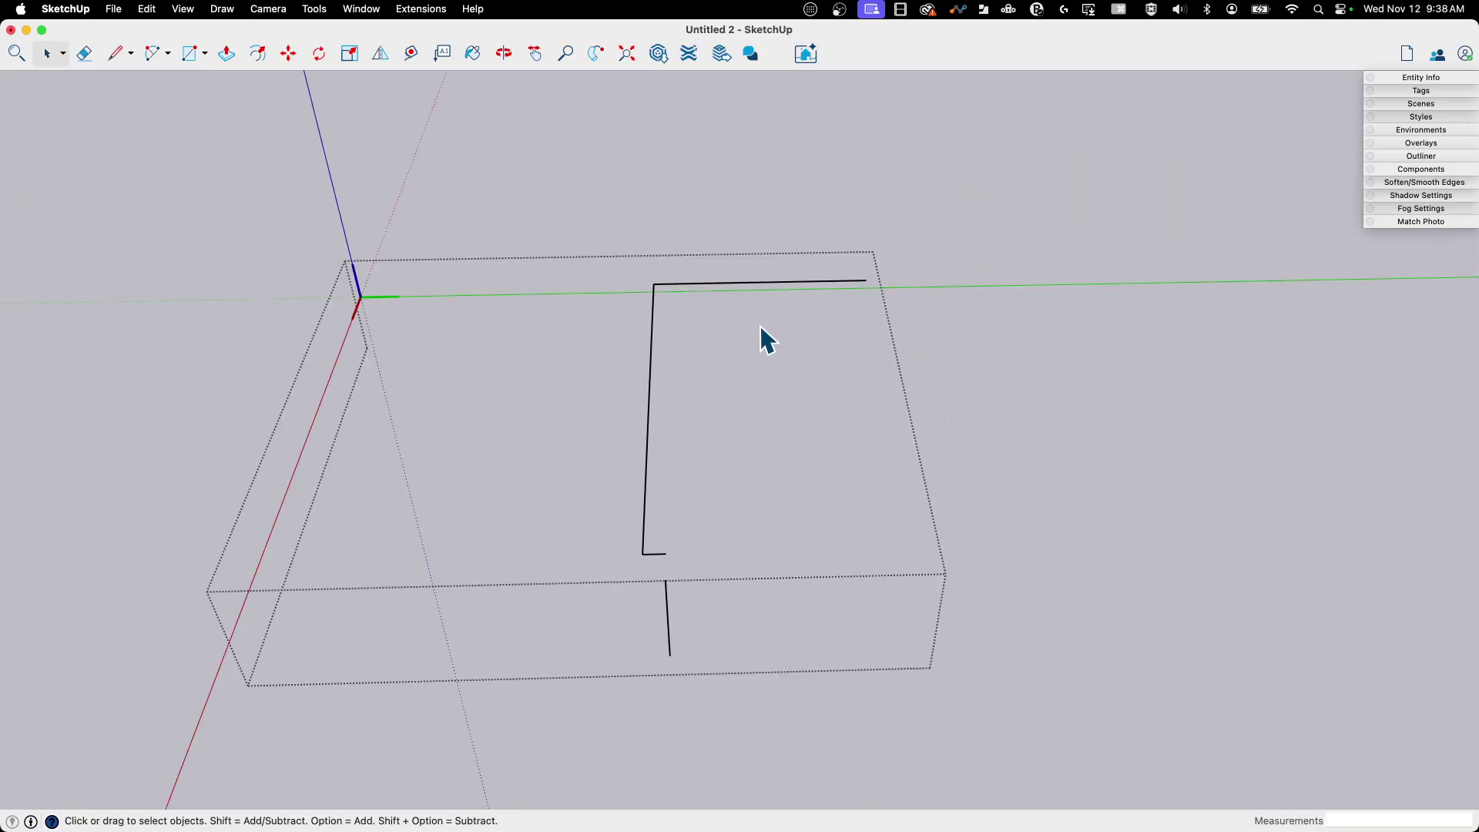
pyautogui.press('super+z')
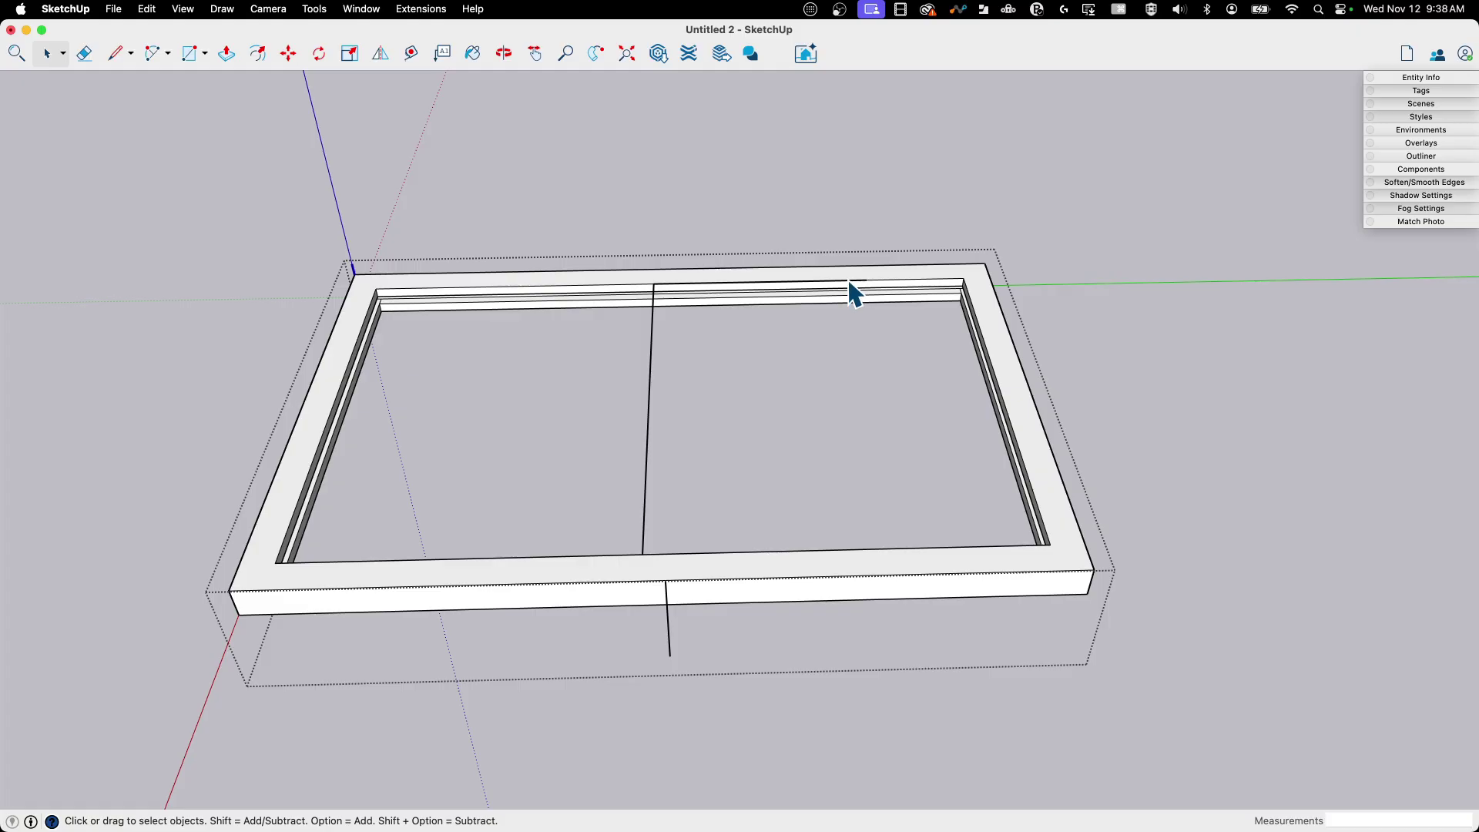
# Draw a 2-inch strip face across the opening between the two rails.
pyautogui.scroll(1, 769, 273)
pyautogui.press('l')
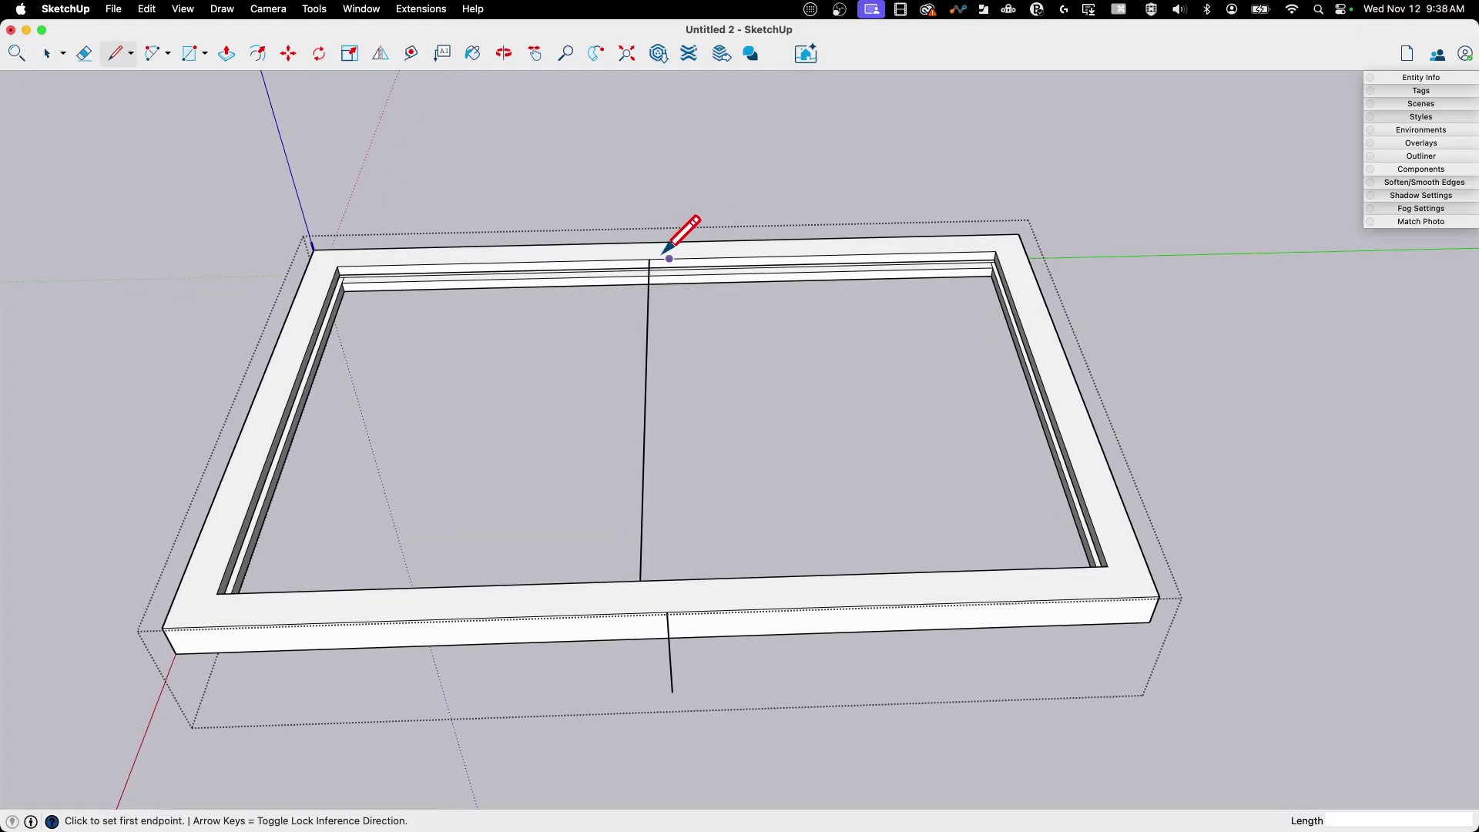
pyautogui.scroll(1, 646, 253)
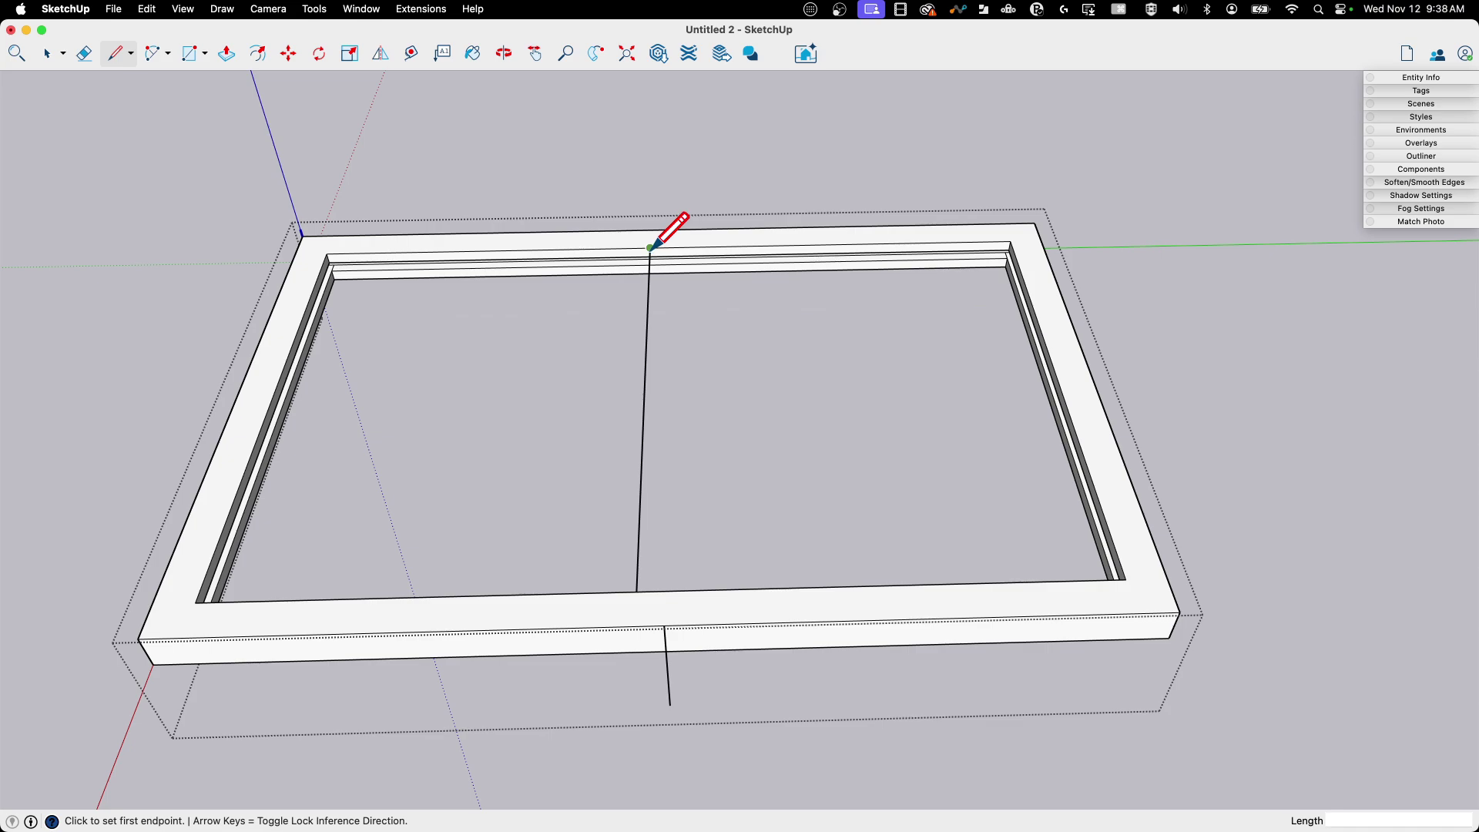
pyautogui.click(650, 248)
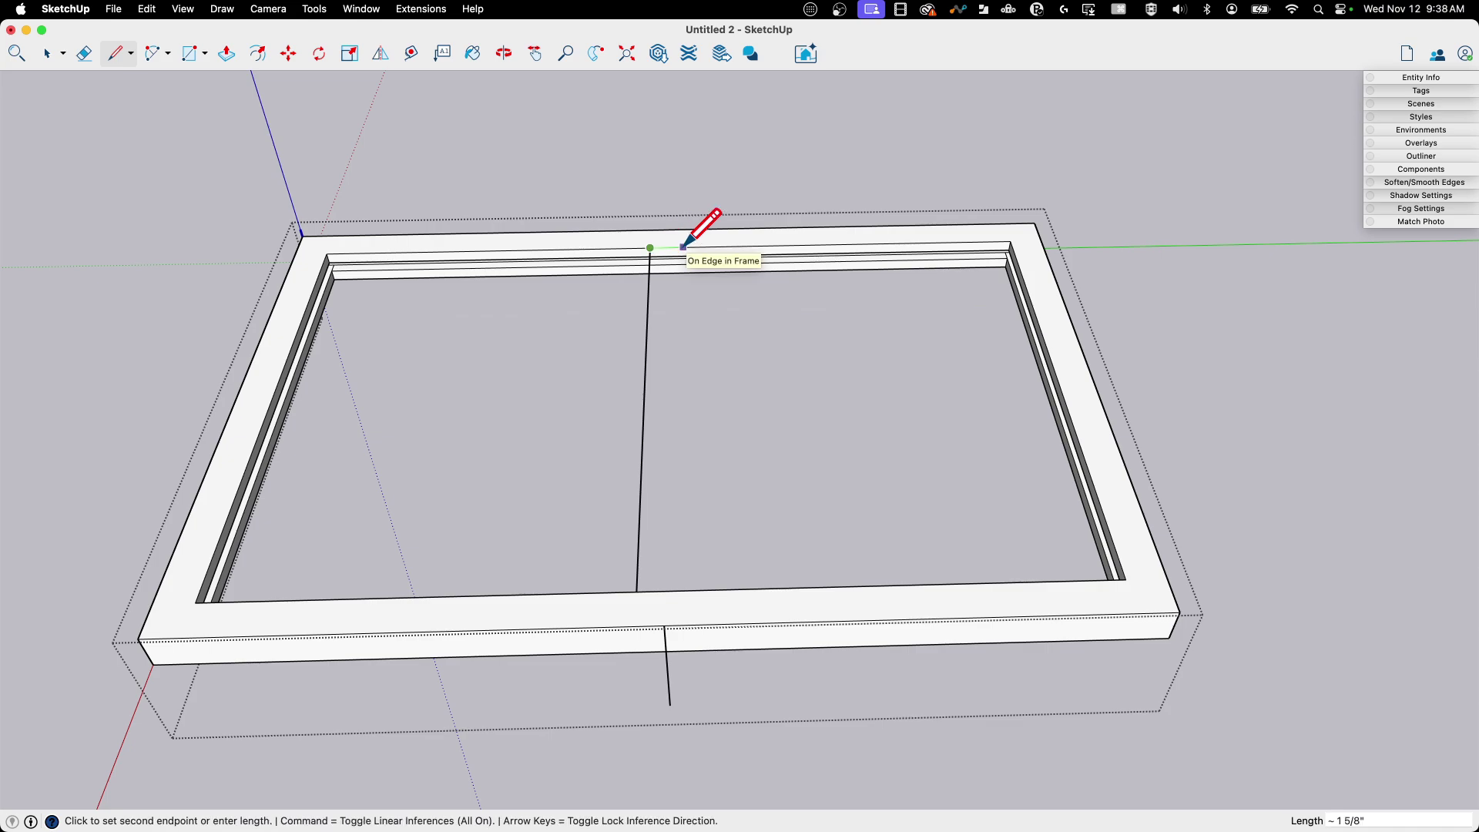
pyautogui.click(692, 247)
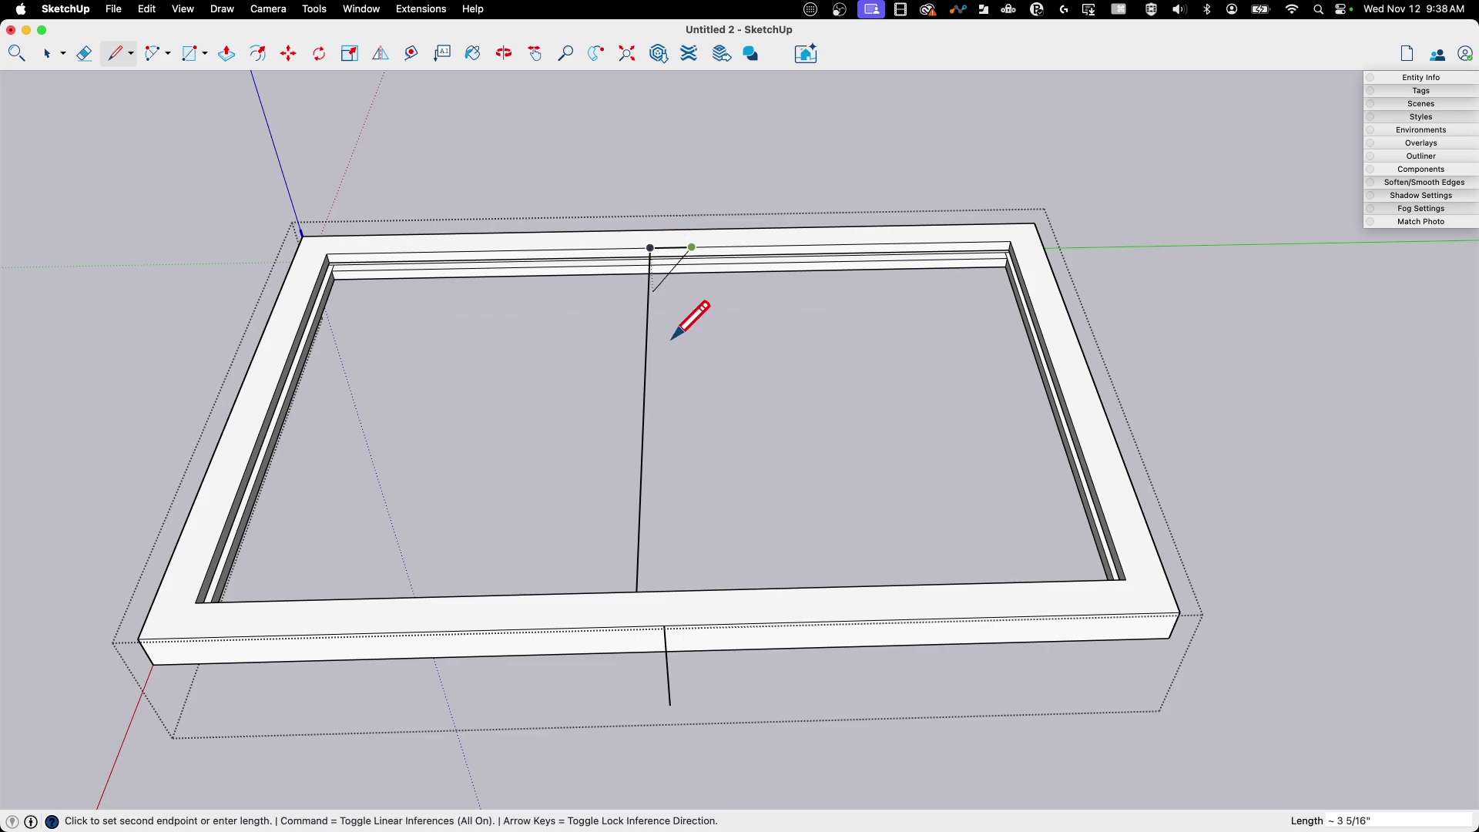
pyautogui.click(692, 591)
pyautogui.click(637, 591)
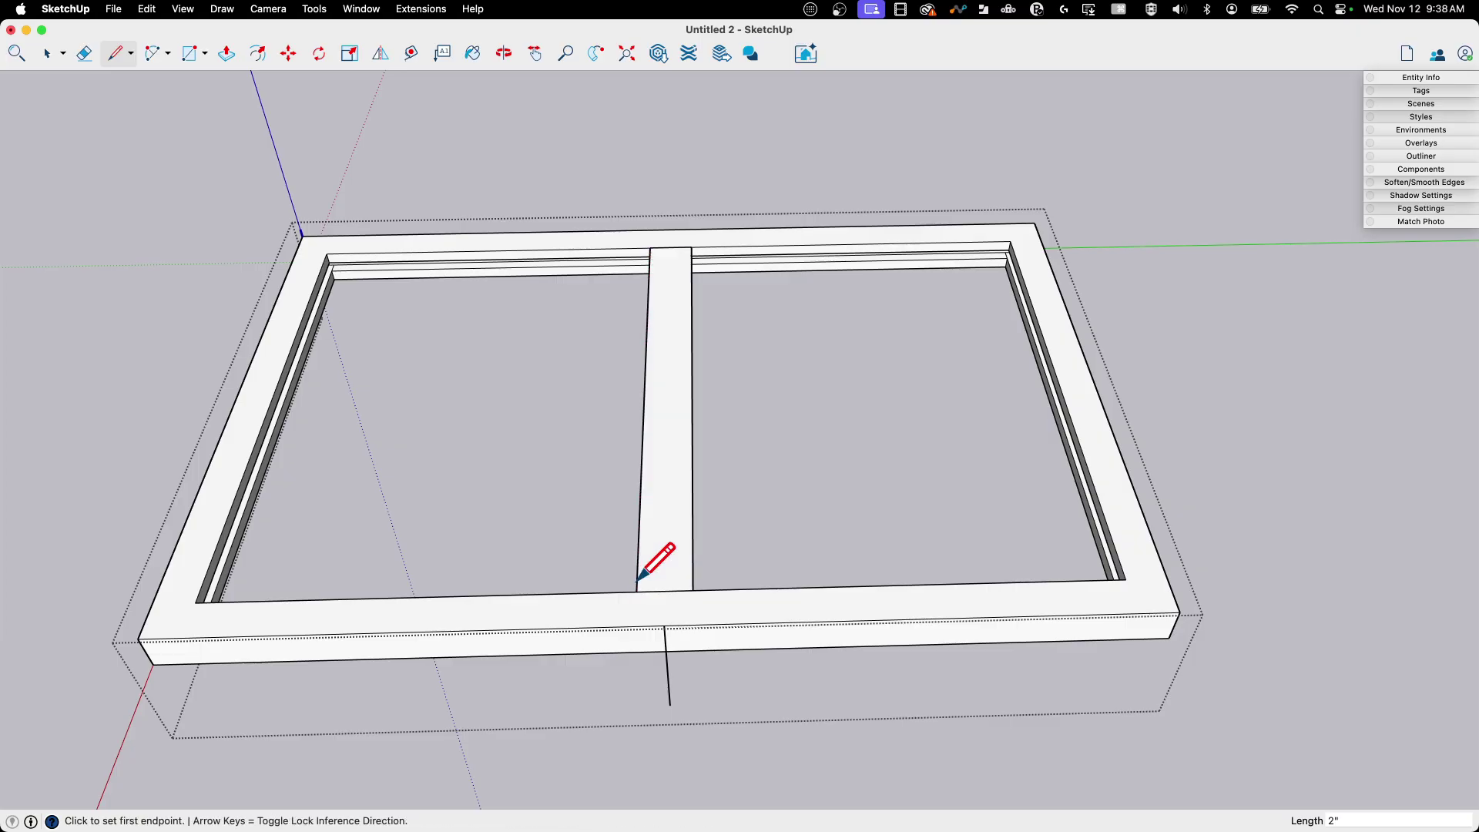
# Push/Pull the middle strip up 1/2 inch.
pyautogui.press('space')
pyautogui.scroll(-1, 707, 425)
pyautogui.moveTo(707, 425); pyautogui.dragTo(566, 339, button='middle')
pyautogui.press('p')
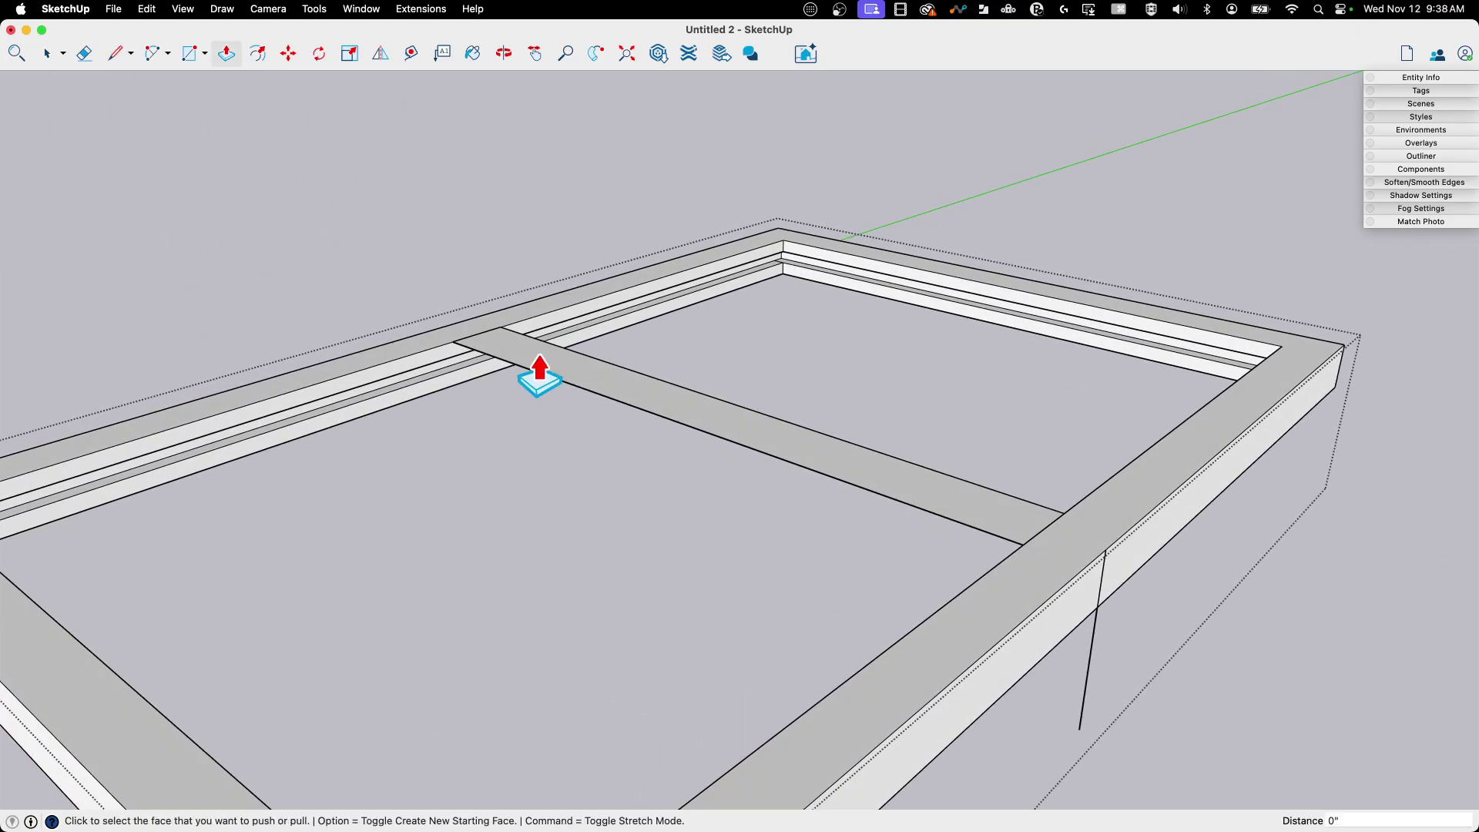
pyautogui.click(506, 366)
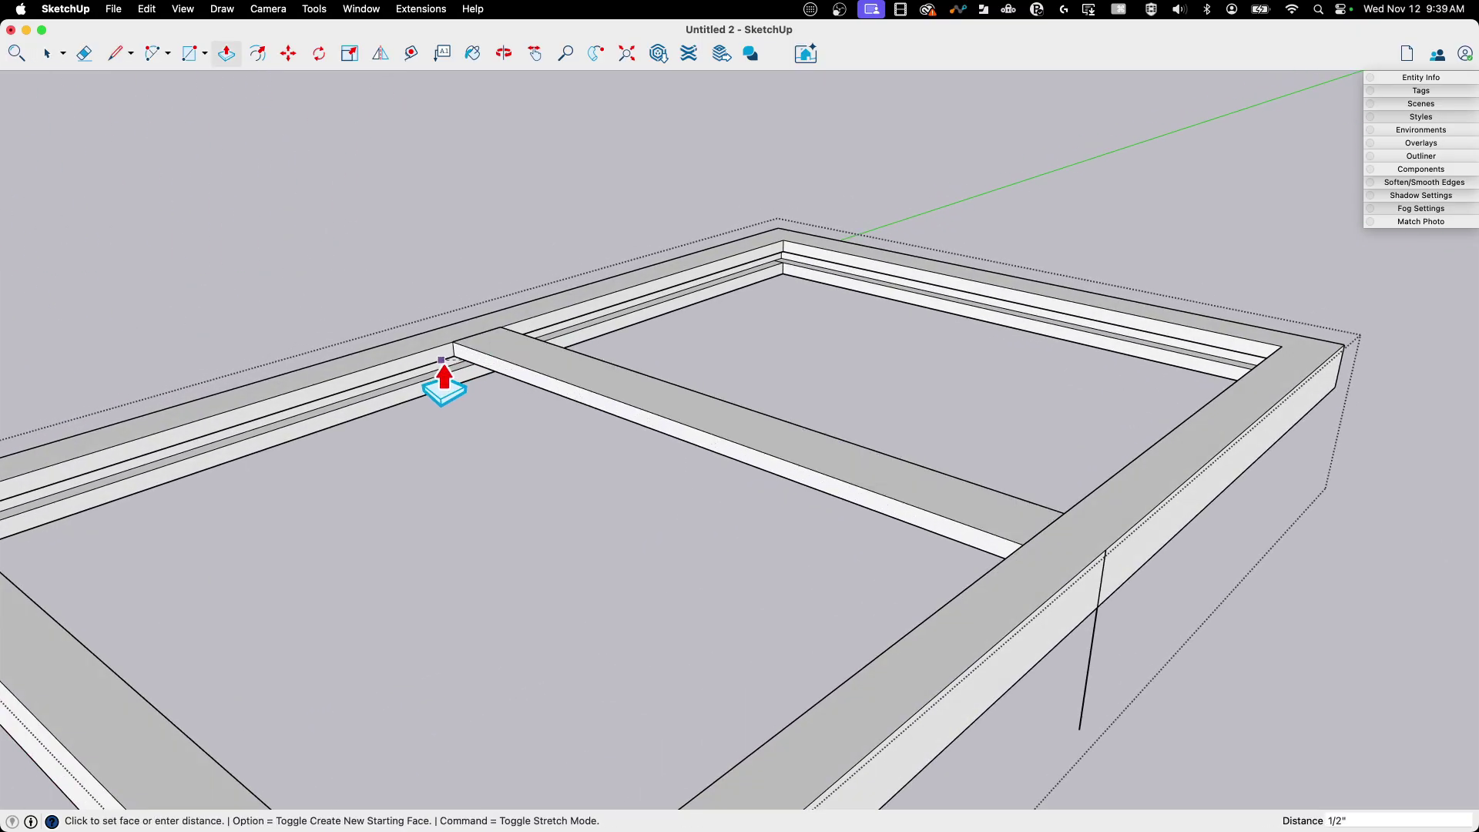
pyautogui.click(443, 362)
# Push/Pull the strip's side face out to the frame's inner edge to form a panel.
pyautogui.press('space')
pyautogui.moveTo(509, 356); pyautogui.dragTo(862, 325, button='middle')
pyautogui.press('p')
pyautogui.click(583, 423)
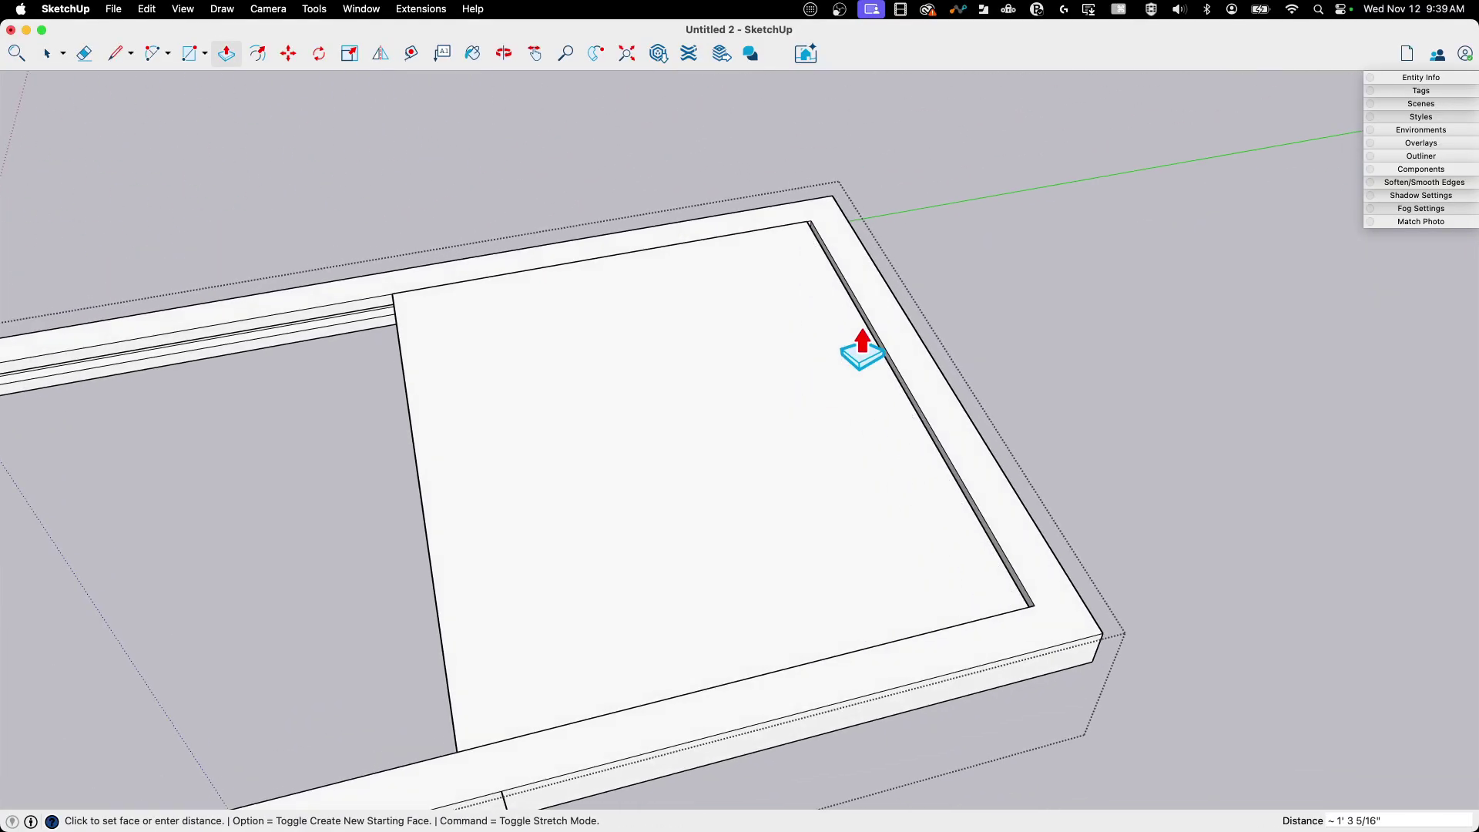
pyautogui.click(818, 235)
pyautogui.moveTo(818, 235); pyautogui.dragTo(840, 343, button='middle')
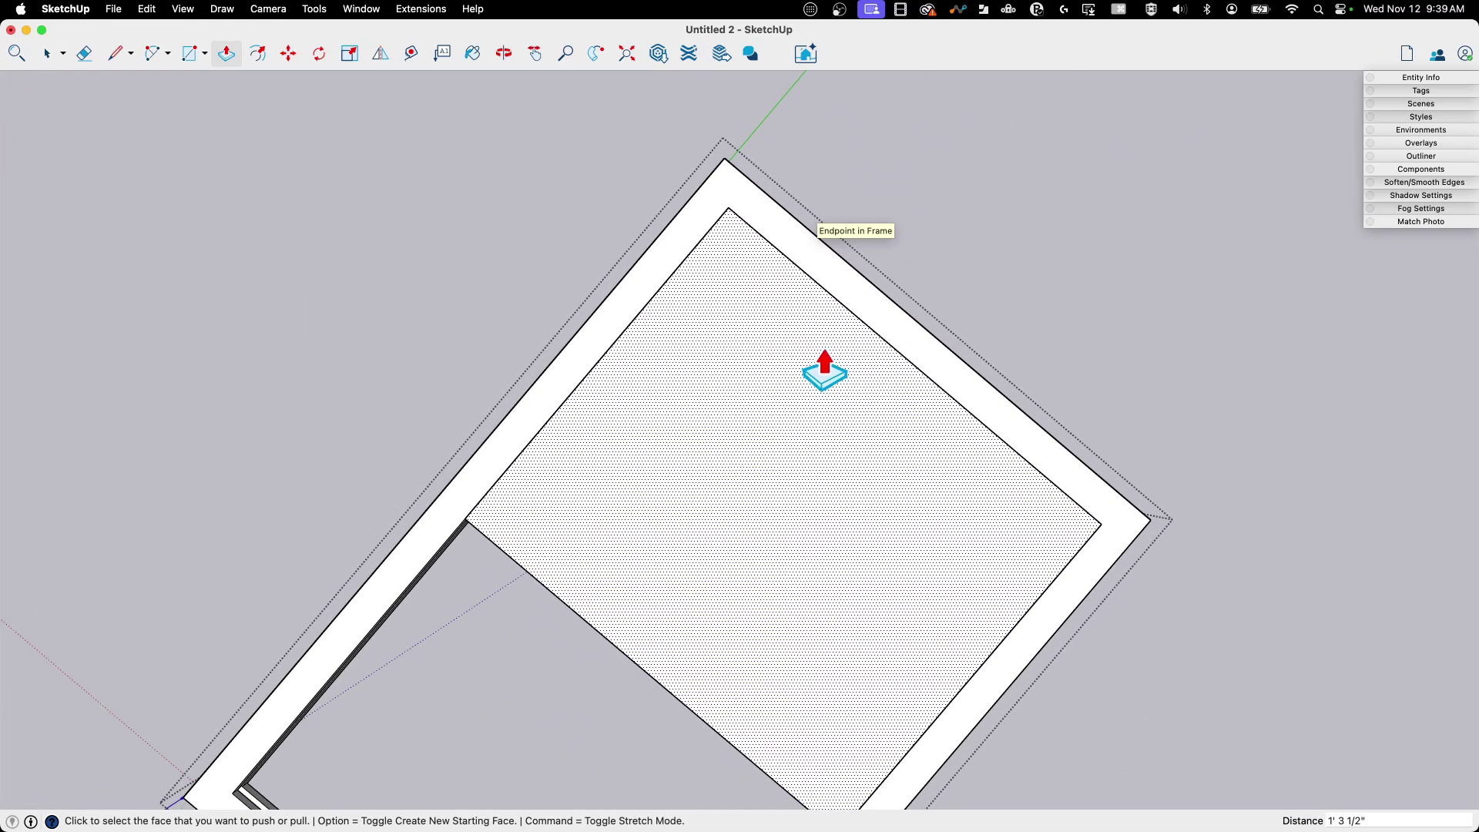
# Offset the panel face's outline 1/2 inch inward.
pyautogui.press('f')
pyautogui.click(819, 285)
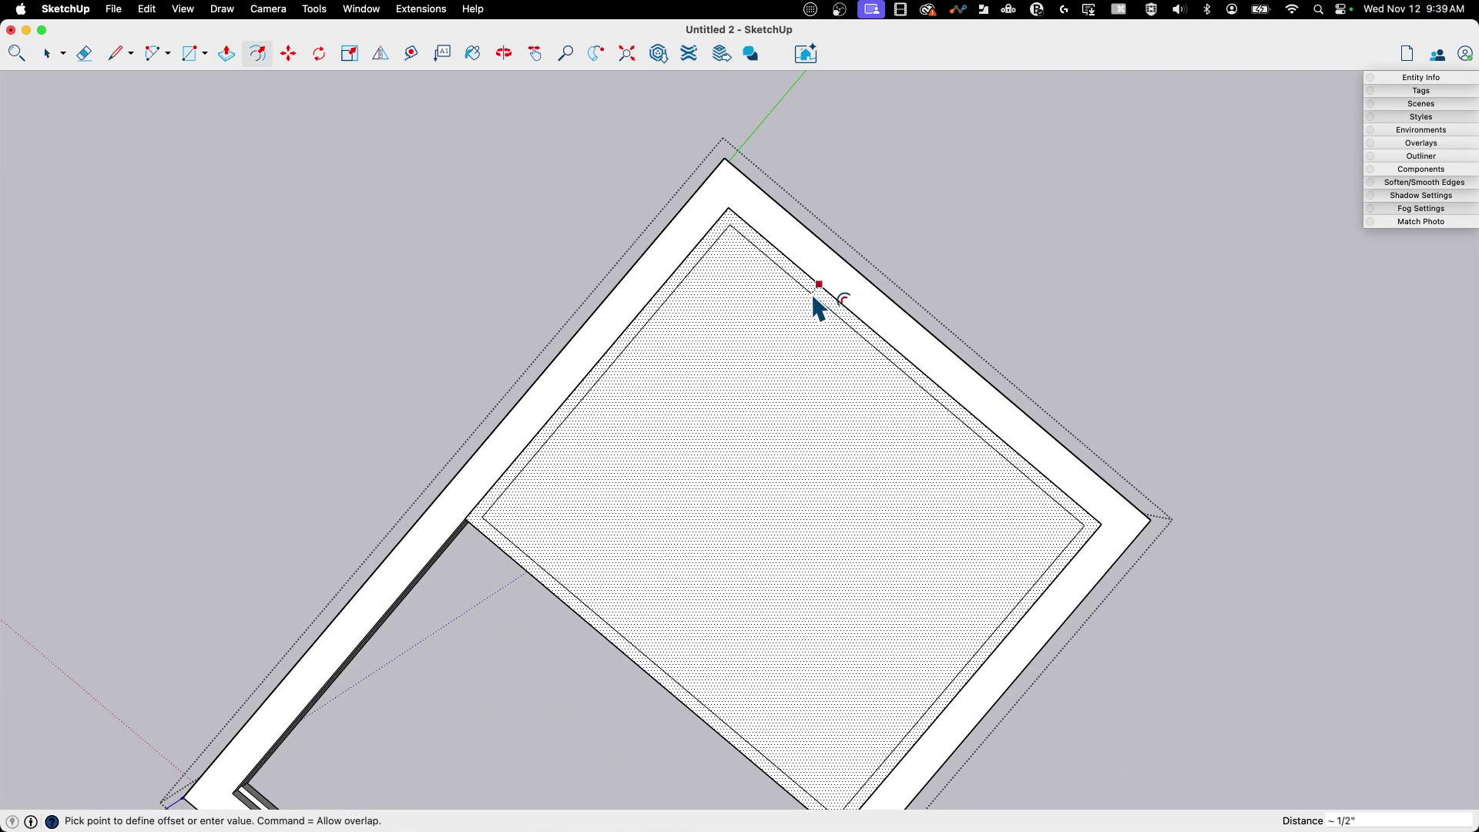
pyautogui.click(815, 299)
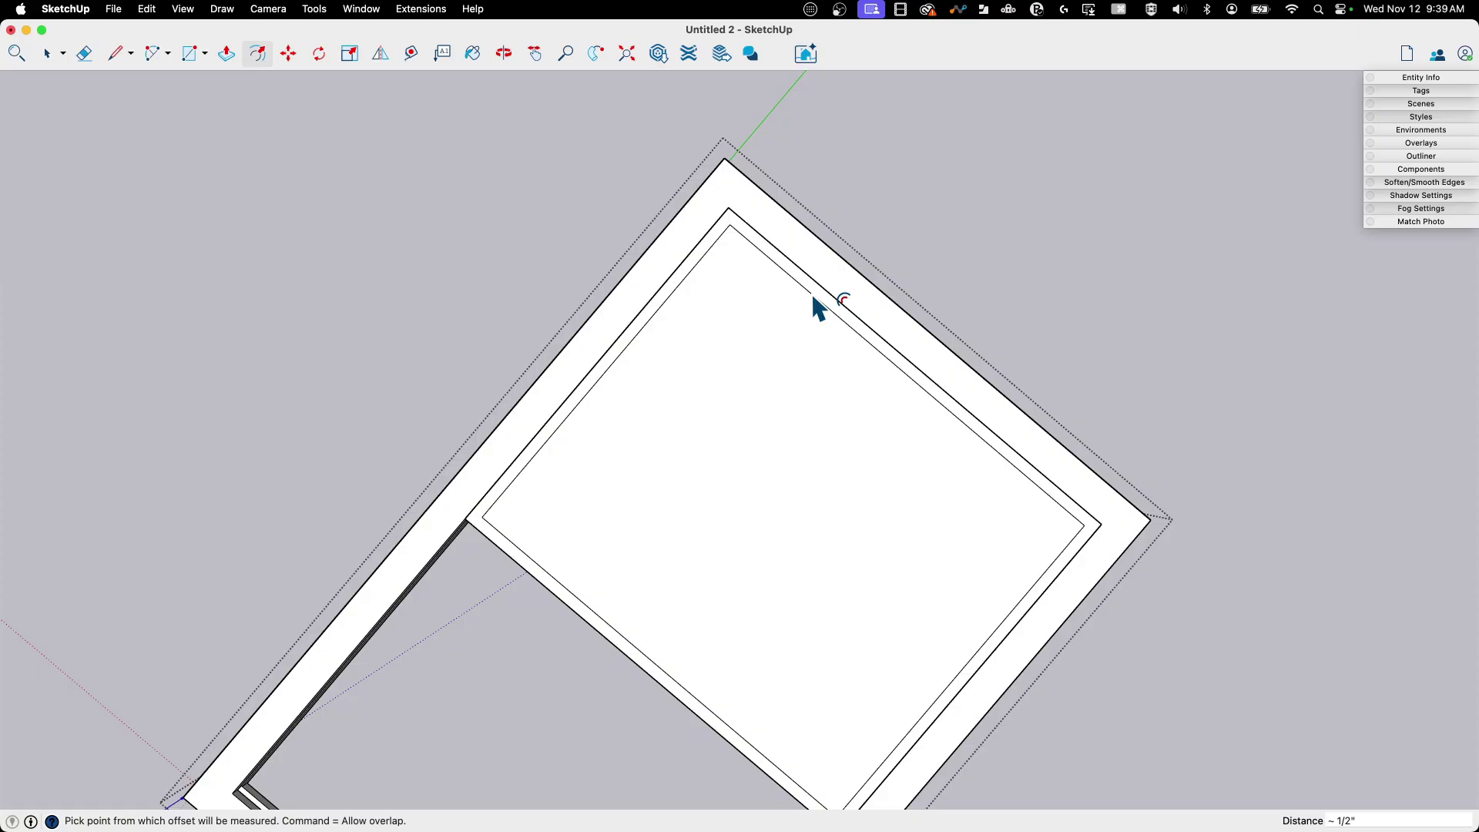
pyautogui.moveTo(819, 308); pyautogui.dragTo(562, 447, button='middle')
# Move the inner edge by the meeting rail 1.5 inches and erase the leftover edge.
pyautogui.press('space')
pyautogui.click(579, 439)
pyautogui.press('m')
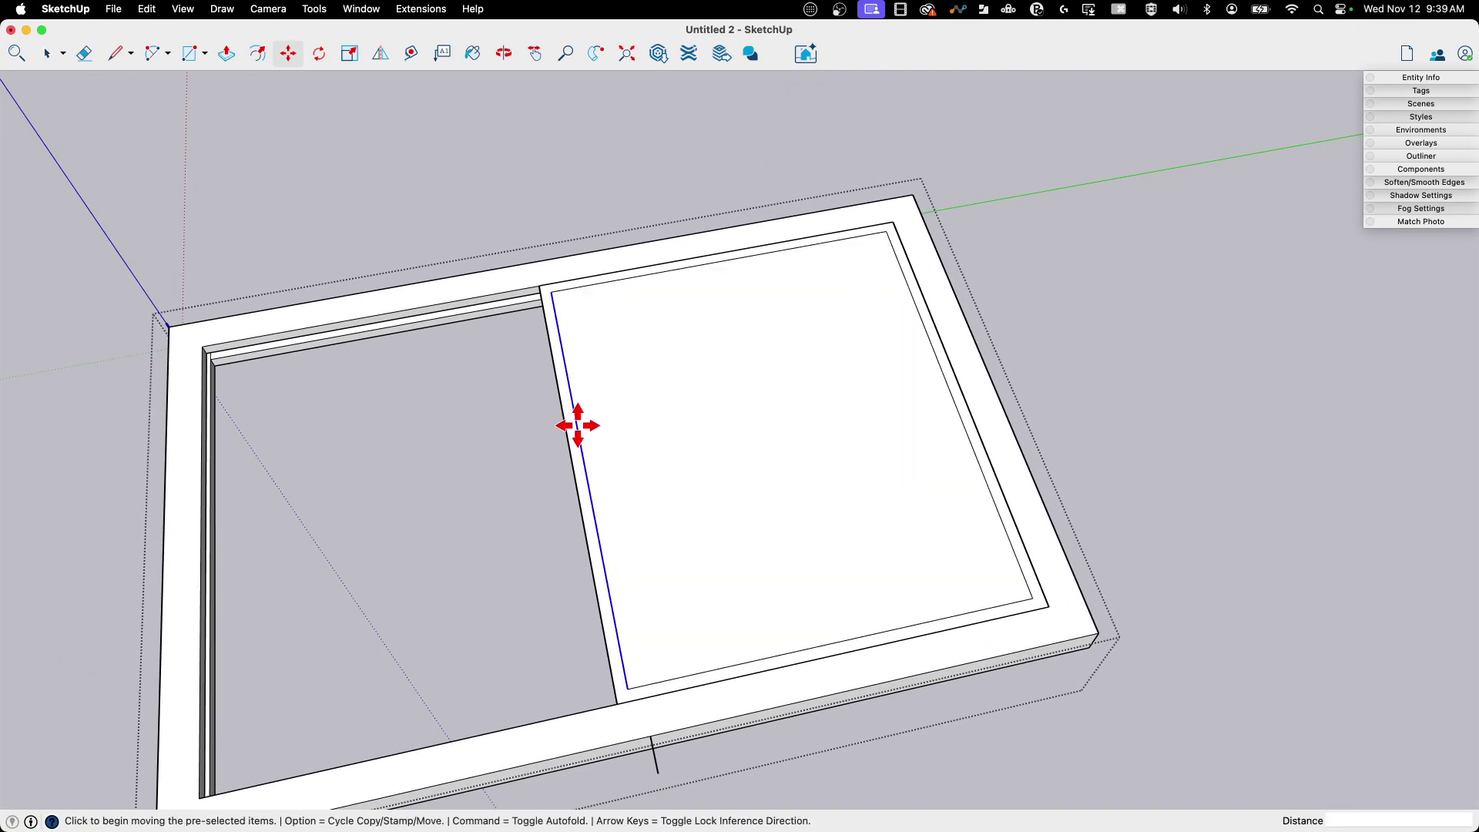
pyautogui.click(575, 422)
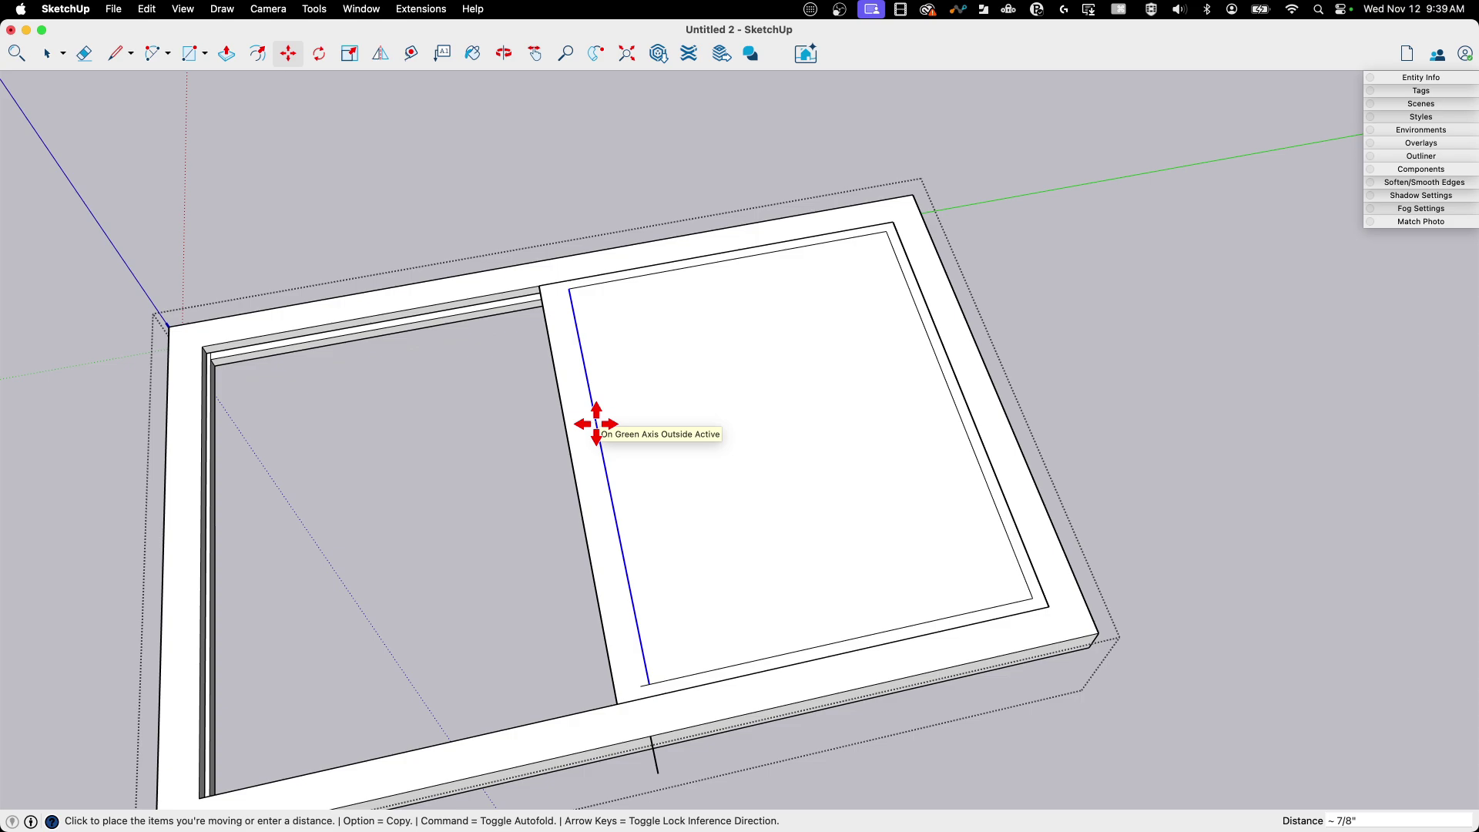
pyautogui.write('1.5')
pyautogui.press('Return')
pyautogui.press('e')
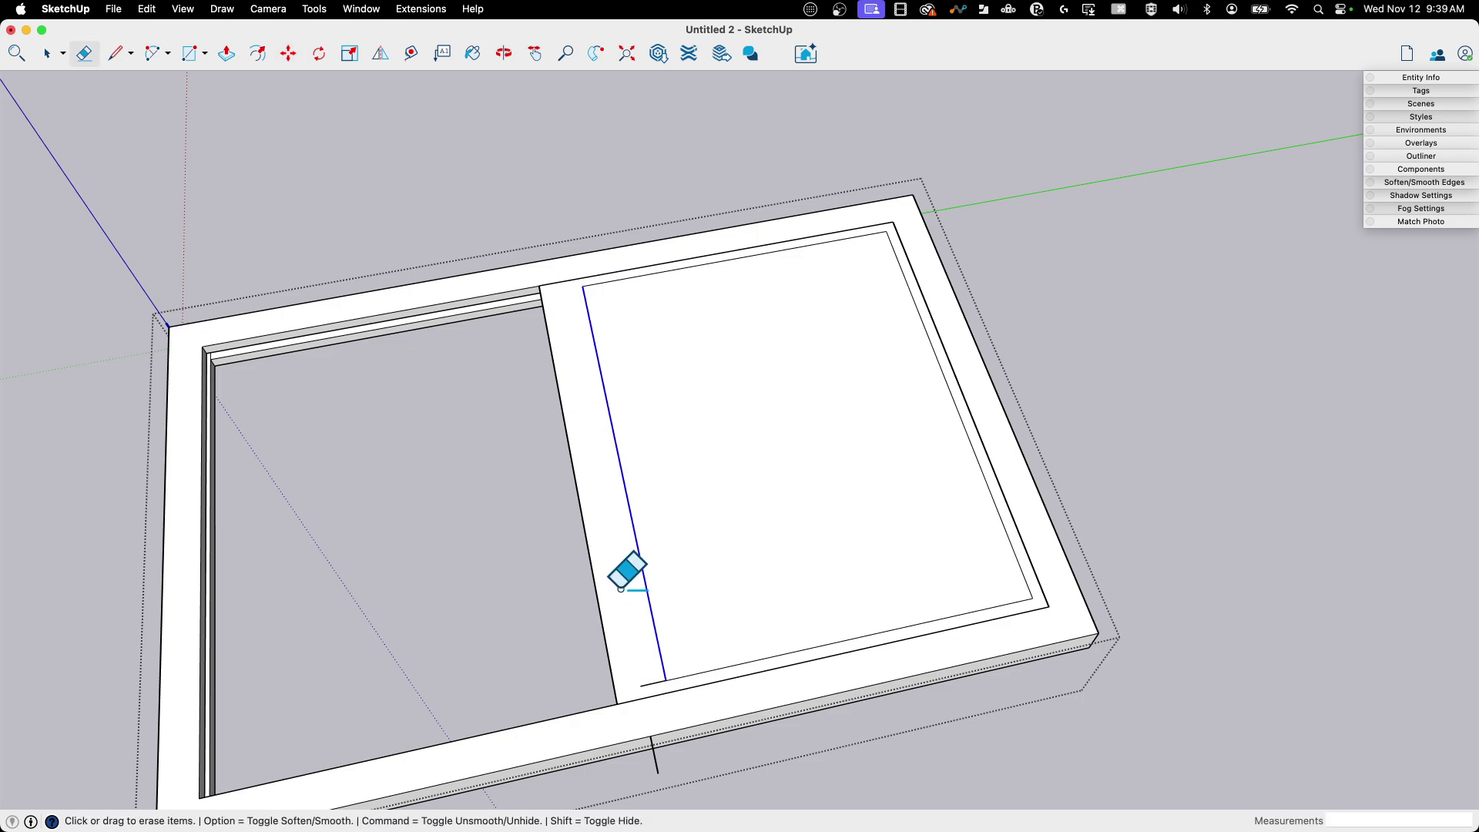
pyautogui.click(651, 676)
# Recess the inner glass face 1/2 inch and select the sash border.
pyautogui.moveTo(651, 670); pyautogui.dragTo(756, 383, button='middle')
pyautogui.press('p')
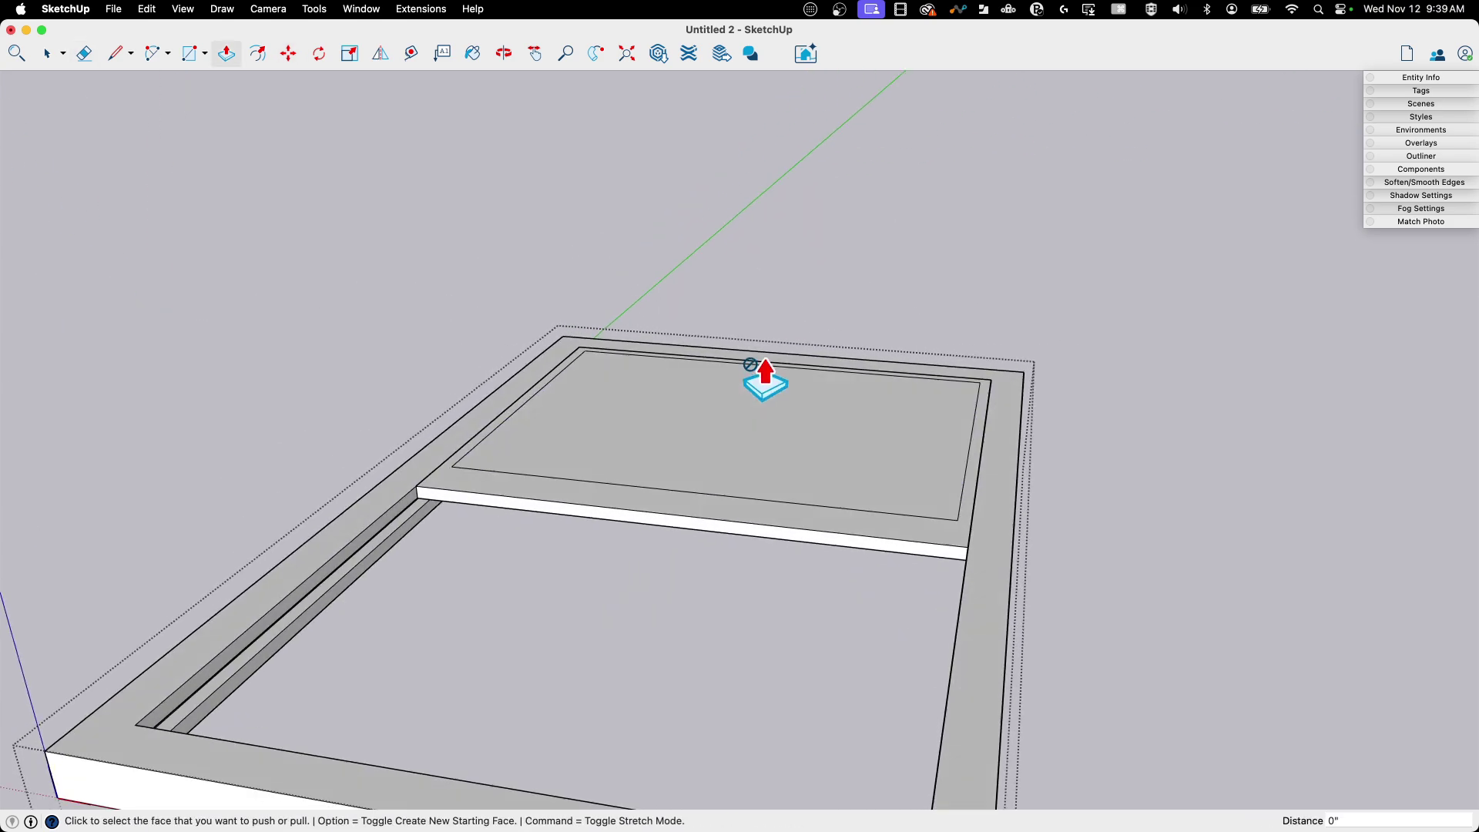
pyautogui.click(761, 416)
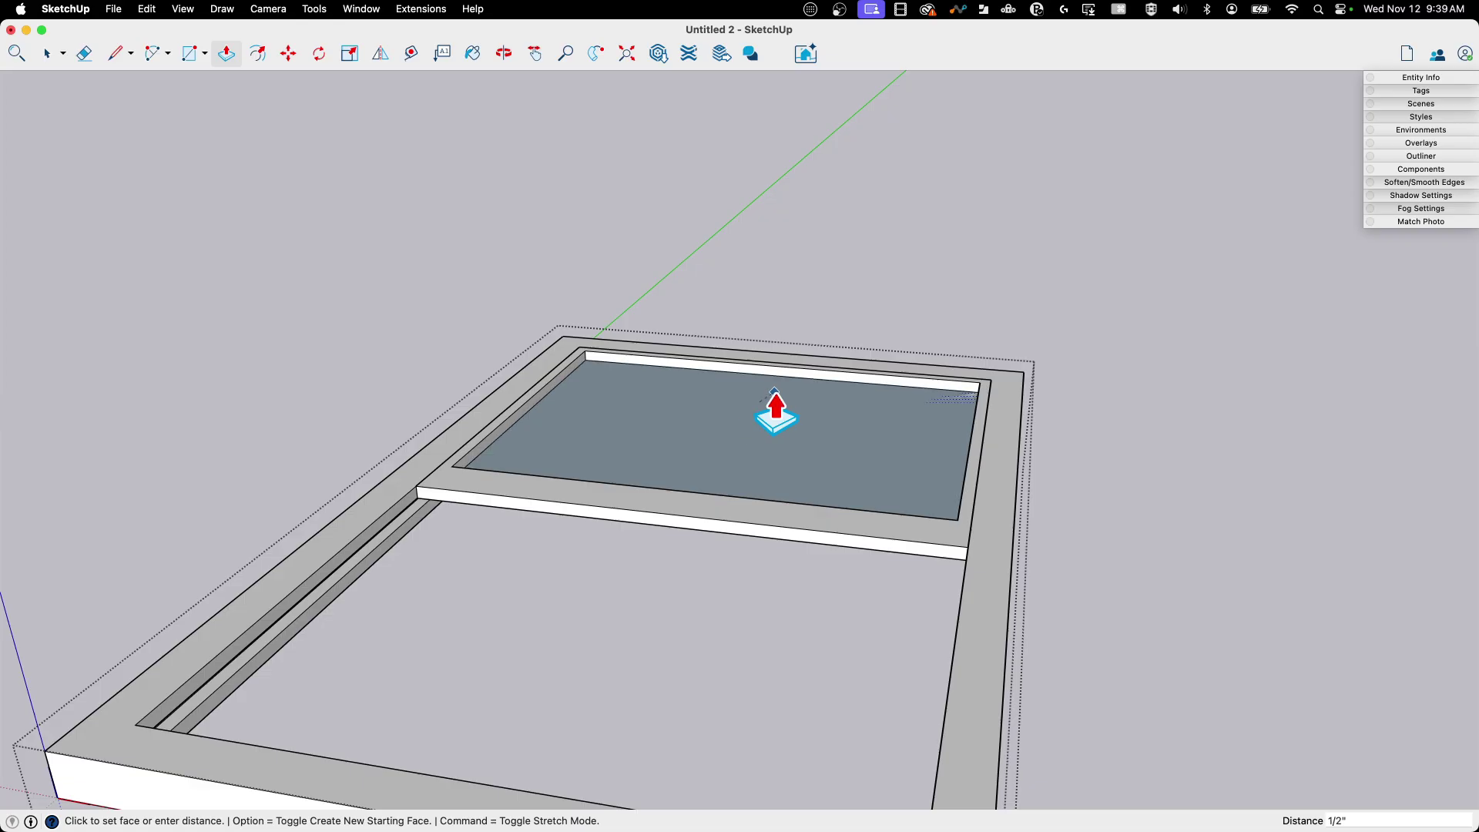
pyautogui.click(775, 412)
pyautogui.press('space')
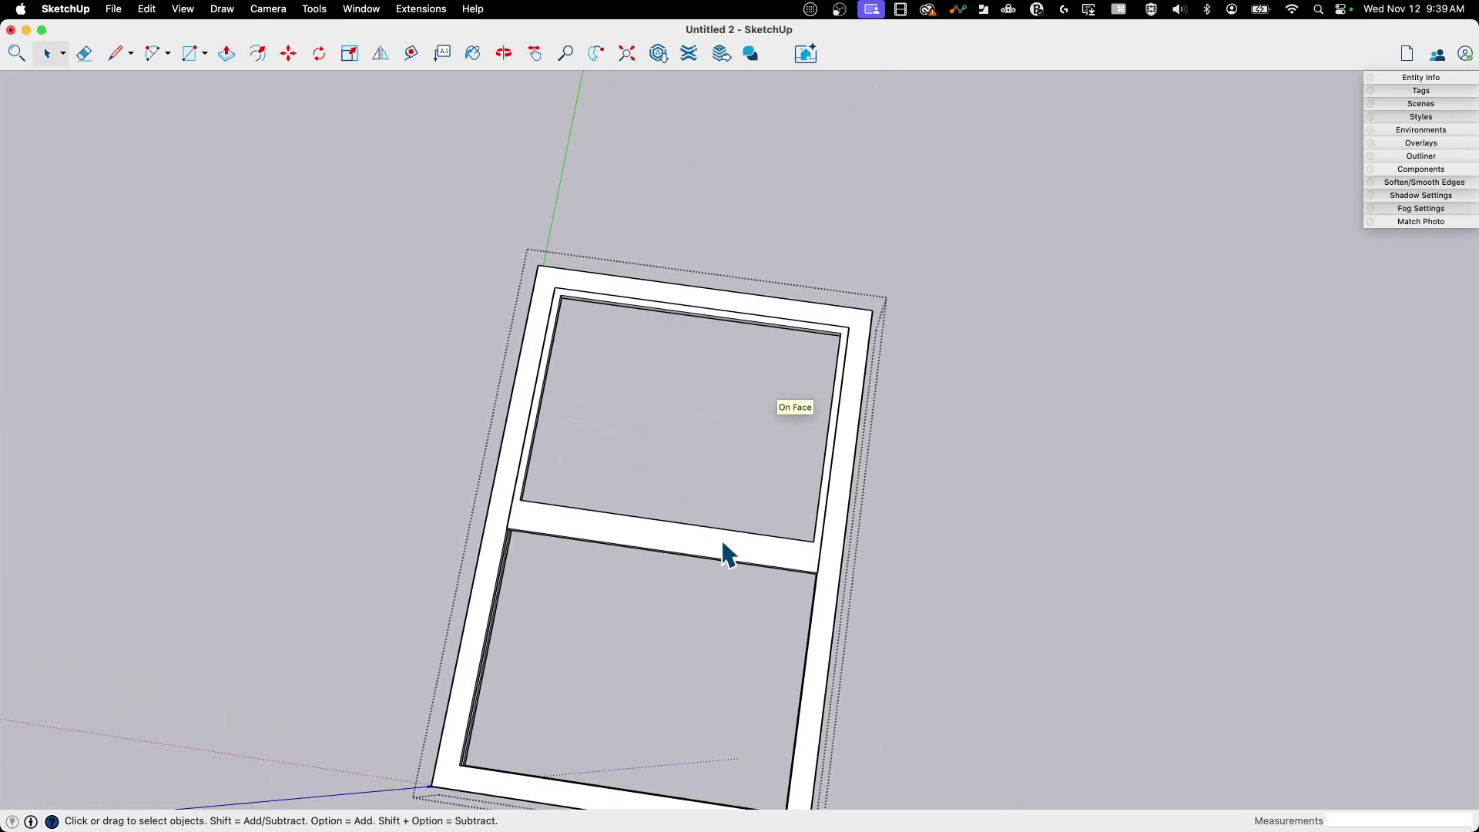
pyautogui.doubleClick(755, 550)
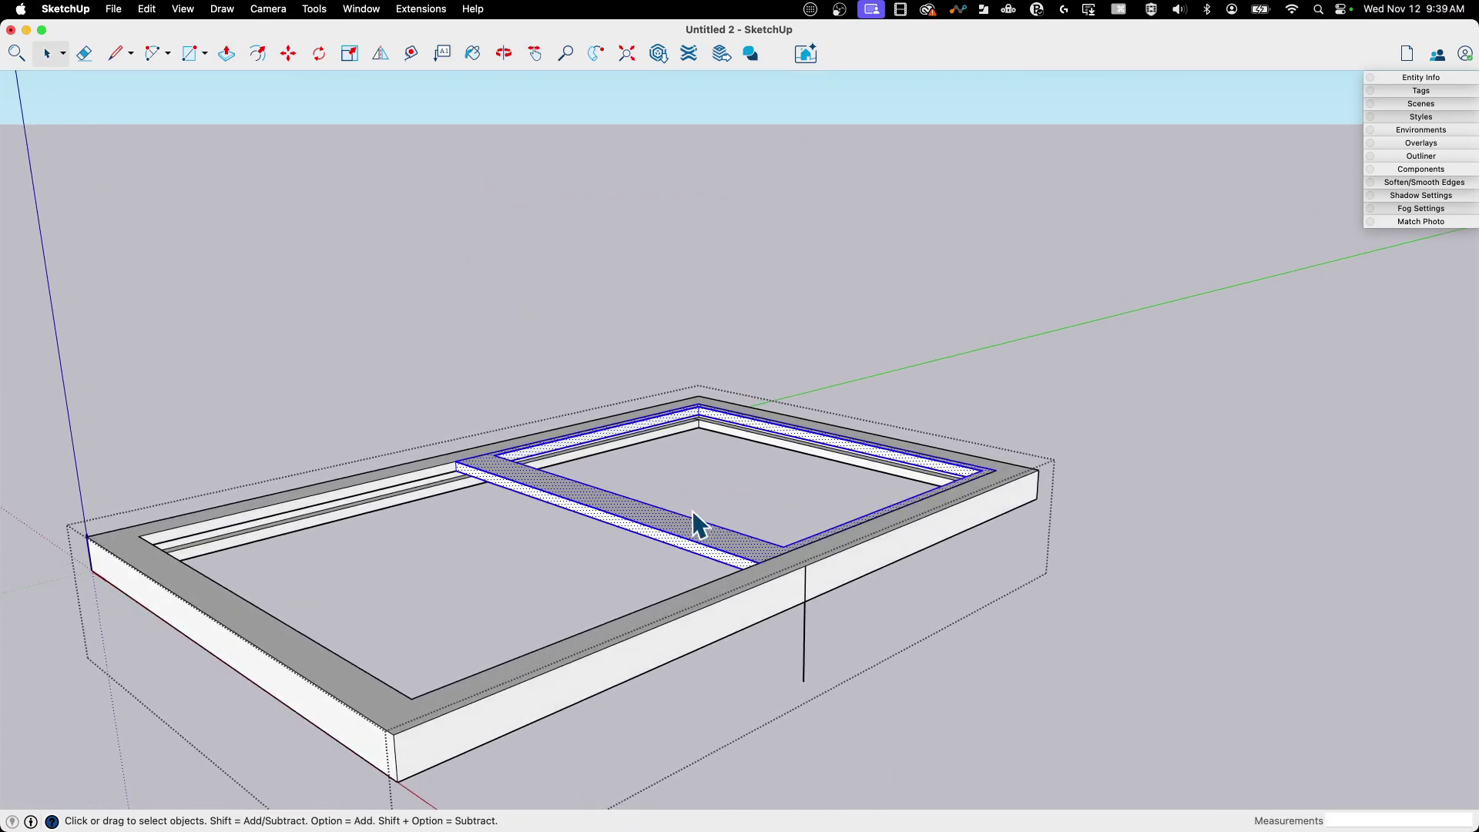
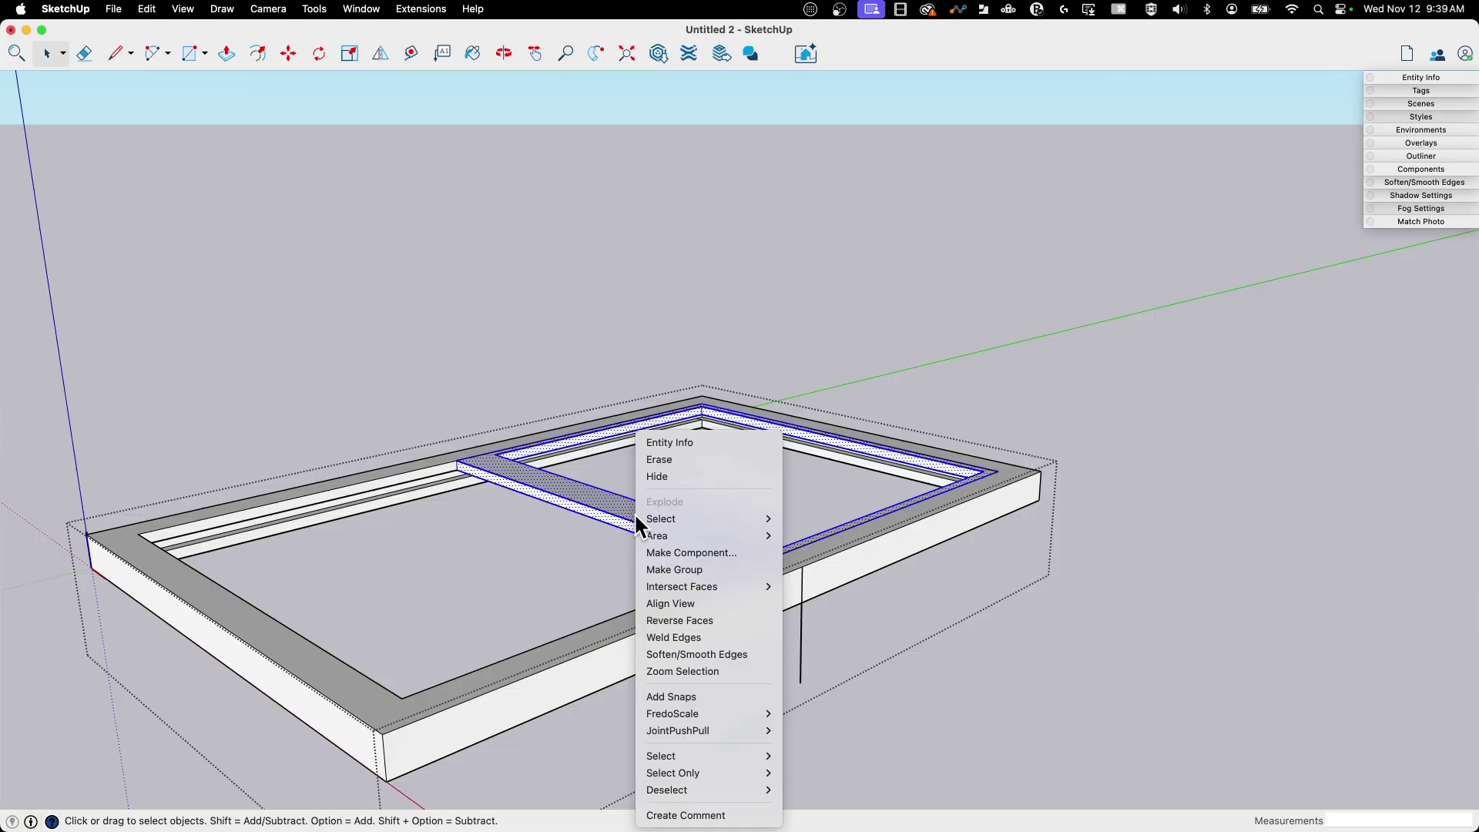
# Make the selected inner pane a component named Fixed Pane.
pyautogui.click(707, 550)
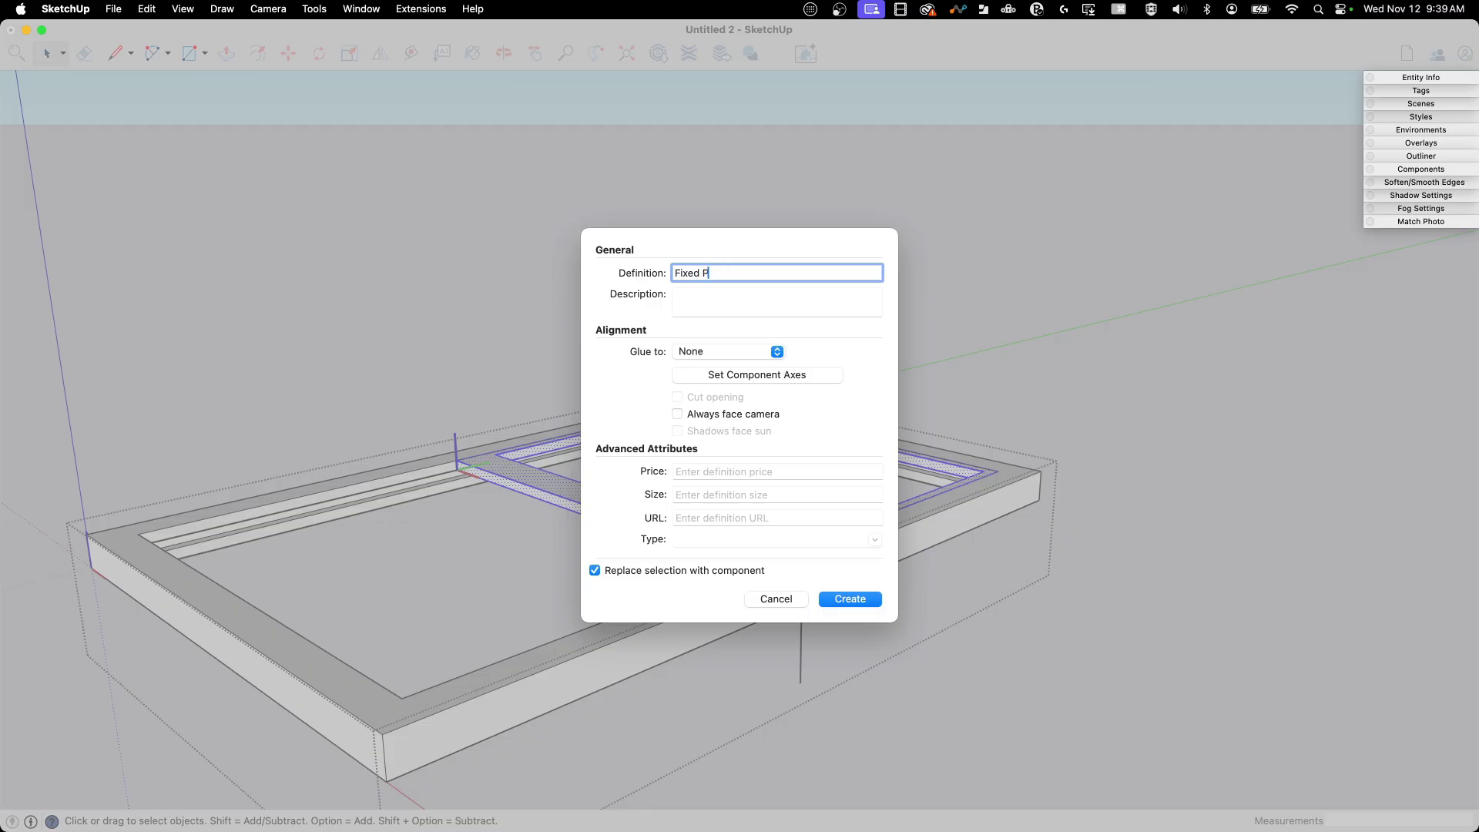
pyautogui.press('Return')
pyautogui.scroll(5, 538, 485)
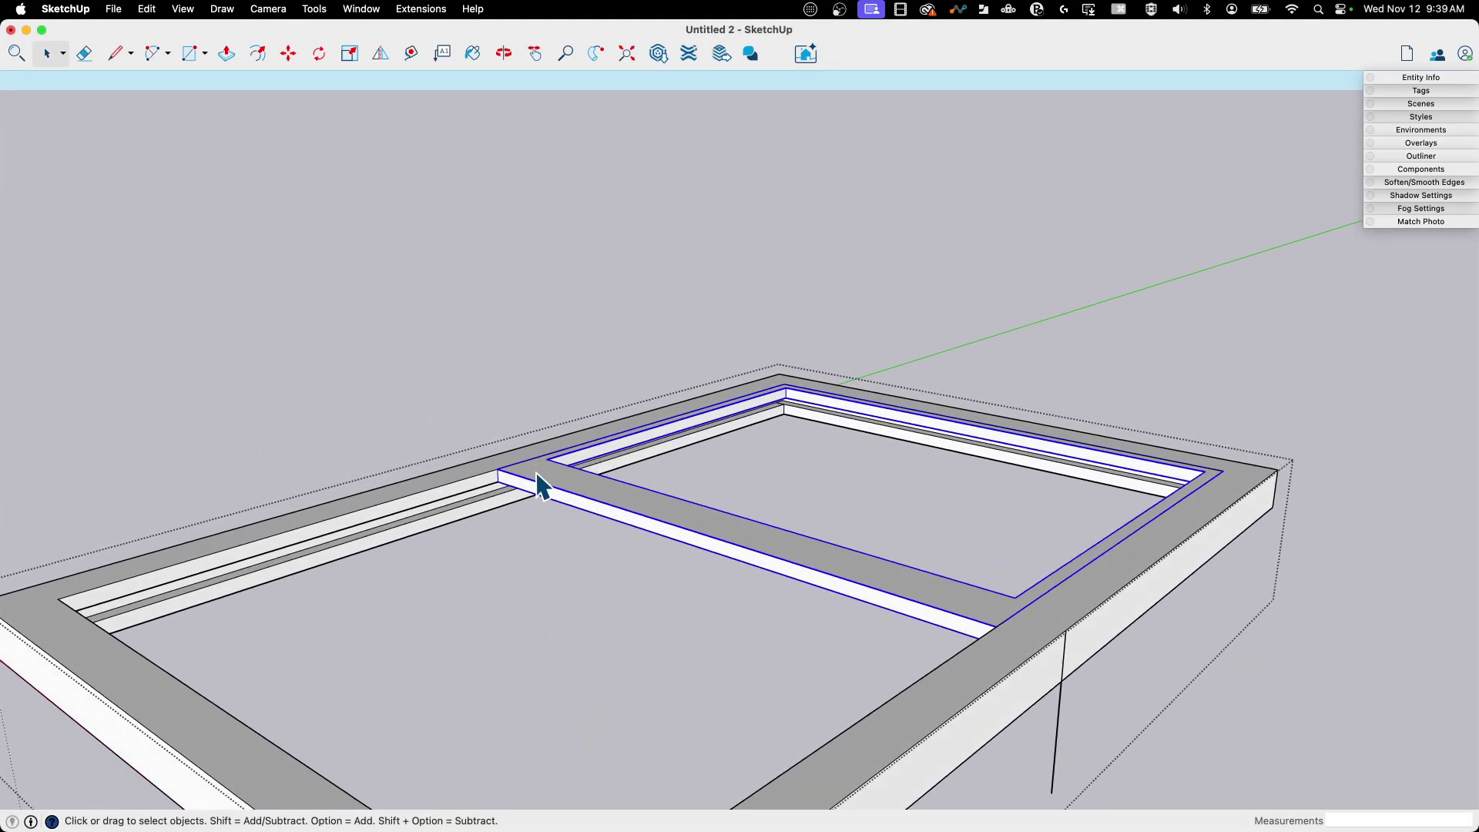
pyautogui.scroll(3, 573, 543)
# Move the Fixed Pane 1 inch down within the frame.
pyautogui.press('m')
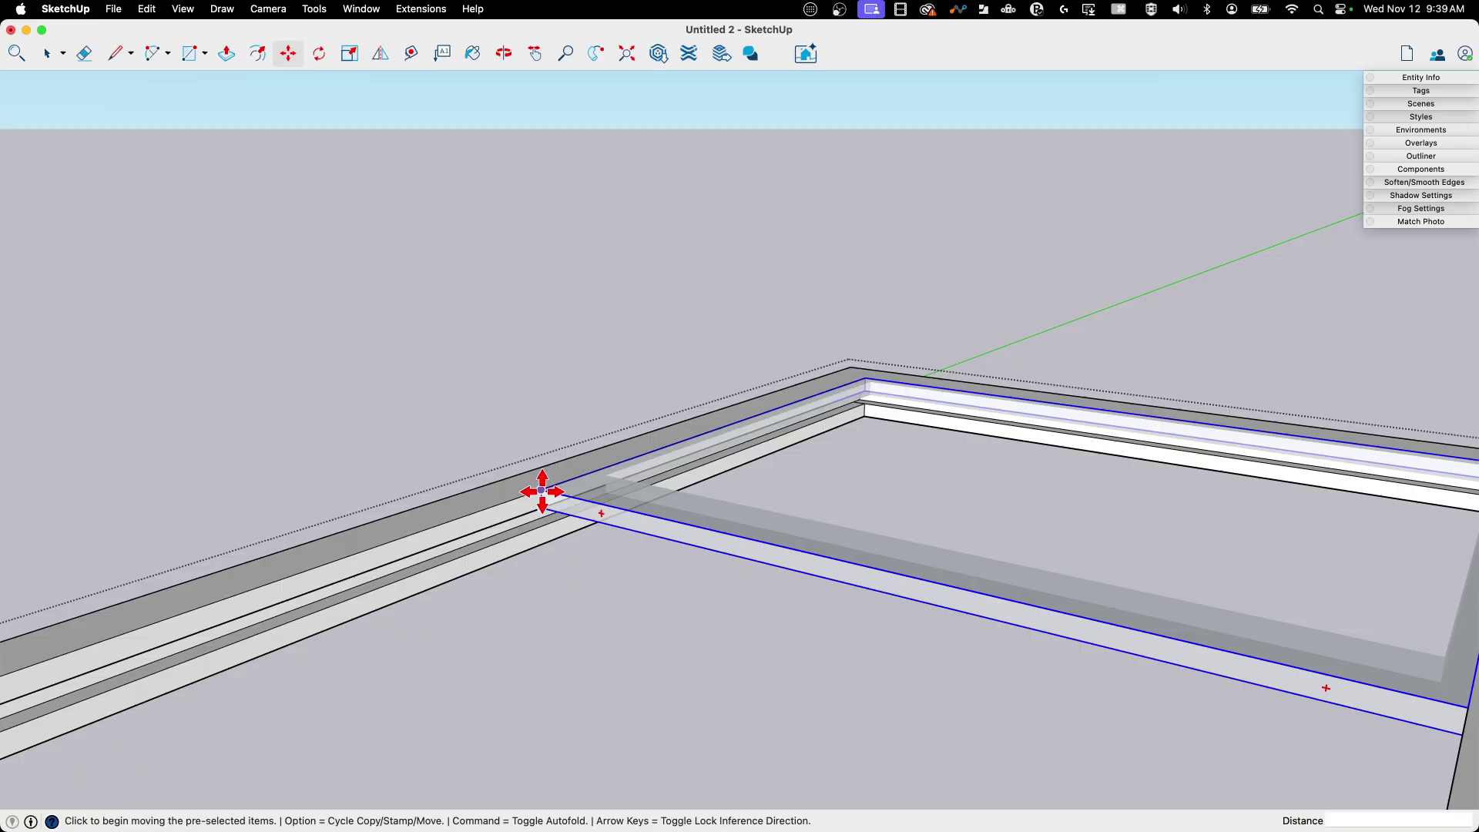
pyautogui.click(542, 490)
pyautogui.click(553, 534)
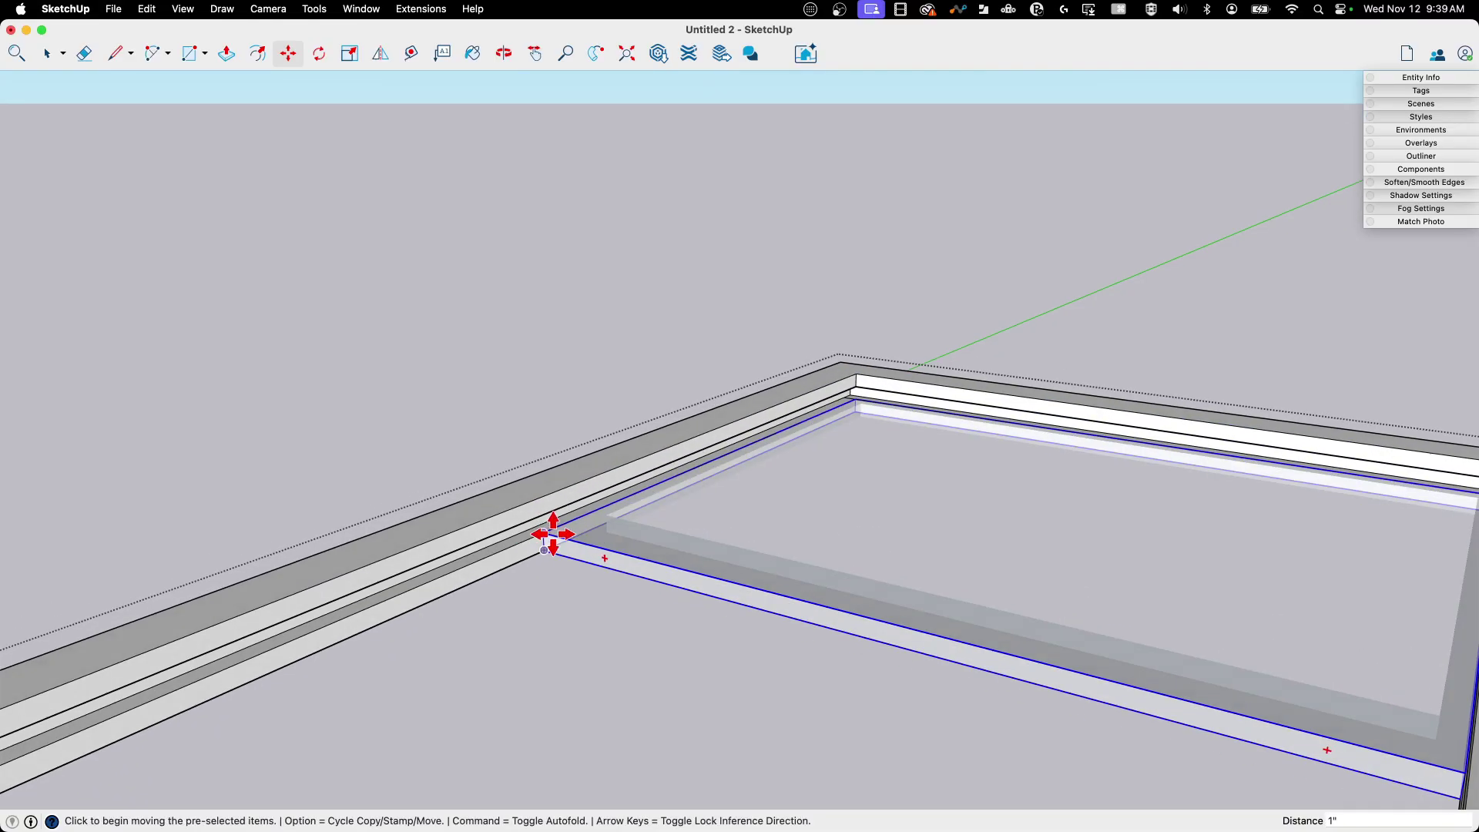
pyautogui.scroll(-5, 553, 534)
pyautogui.moveTo(553, 534); pyautogui.dragTo(541, 367, button='middle')
pyautogui.press('space')
pyautogui.scroll(3, 763, 412)
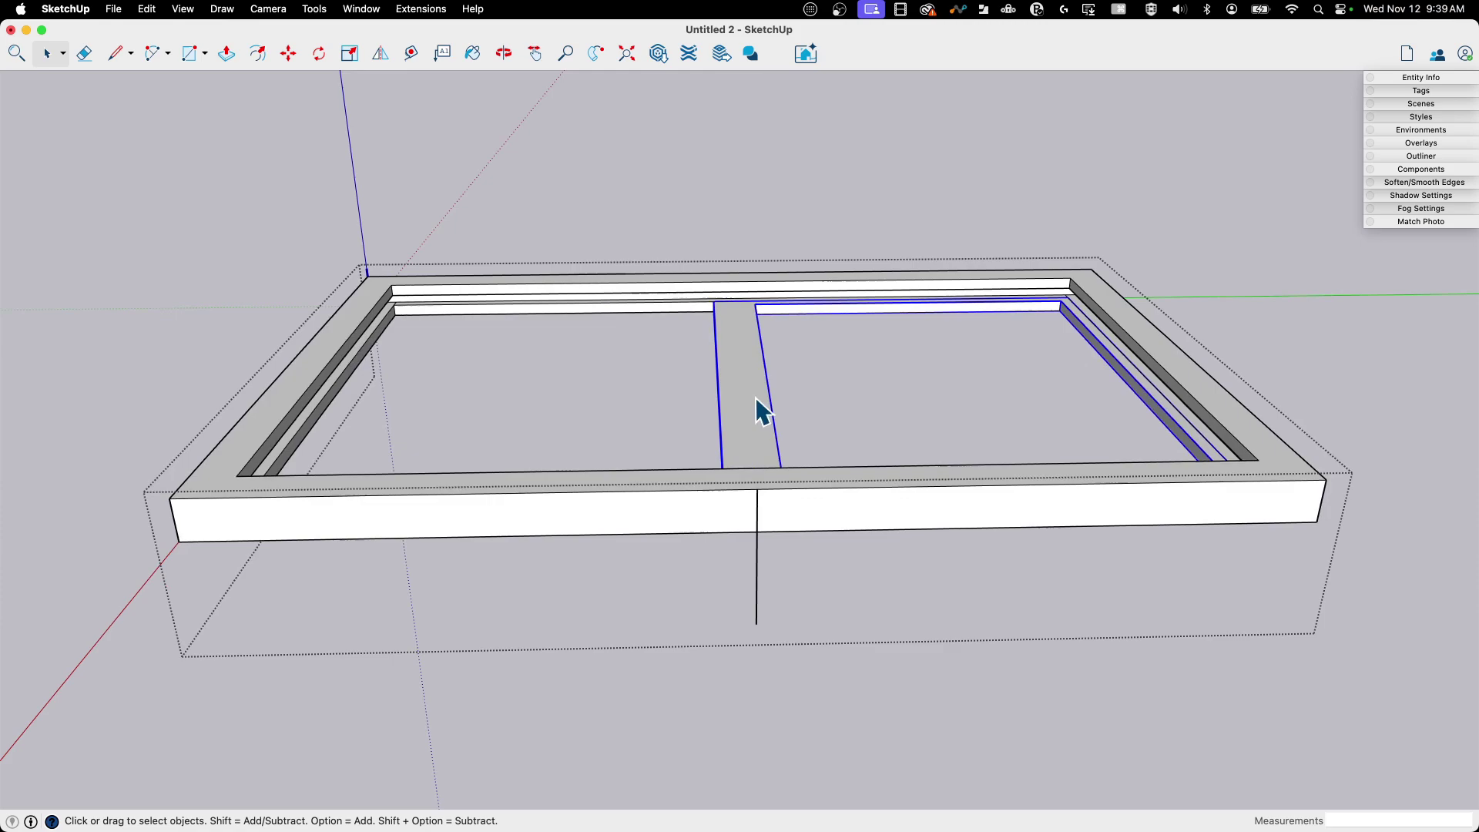
pyautogui.moveTo(736, 378); pyautogui.dragTo(737, 377, button='middle')
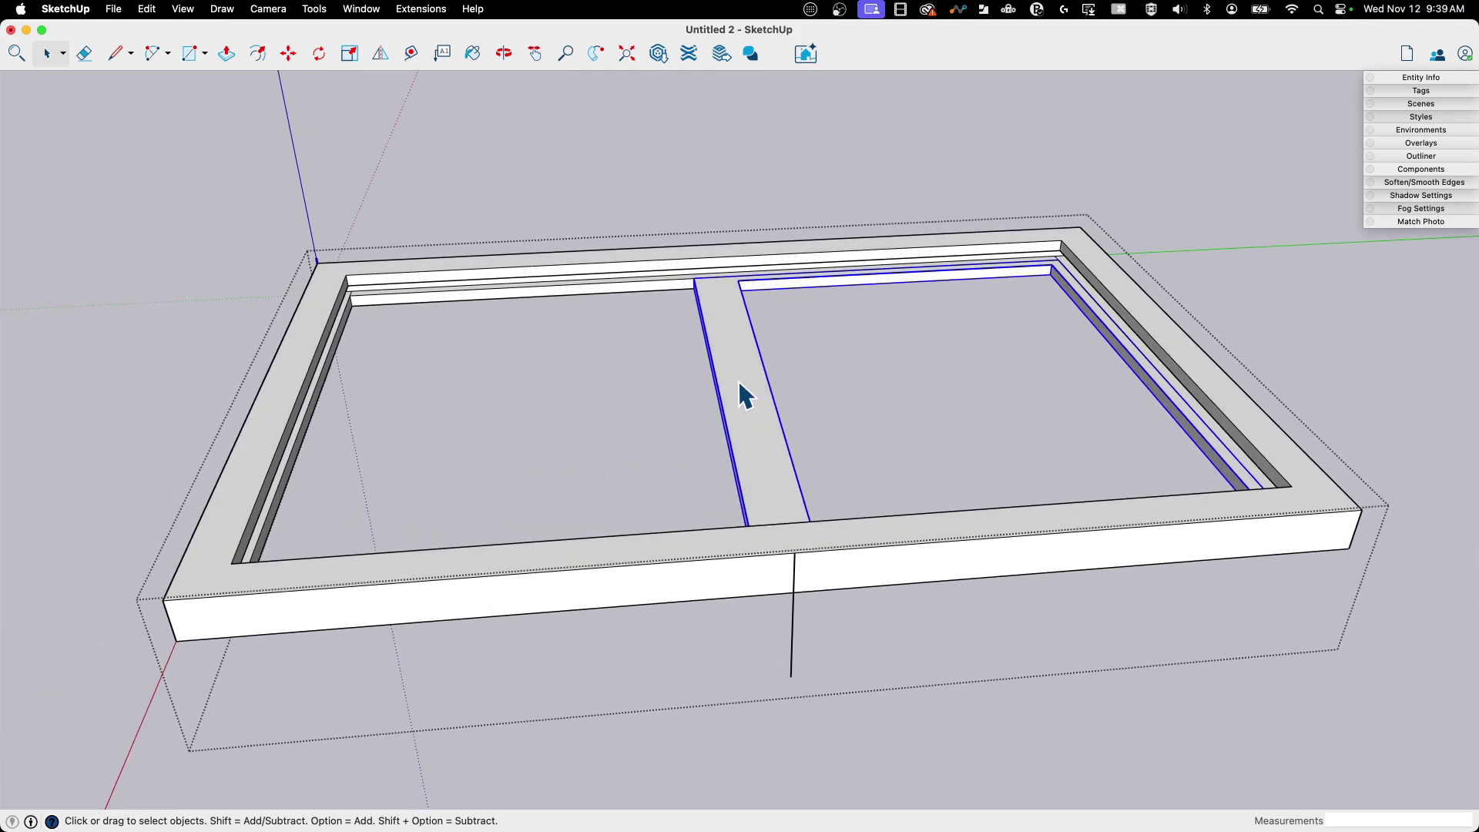
# Copy the Fixed Pane out beside the frame.
pyautogui.press('m')
pyautogui.click(748, 429)
pyautogui.press('alt')
pyautogui.scroll(-5, 598, 320)
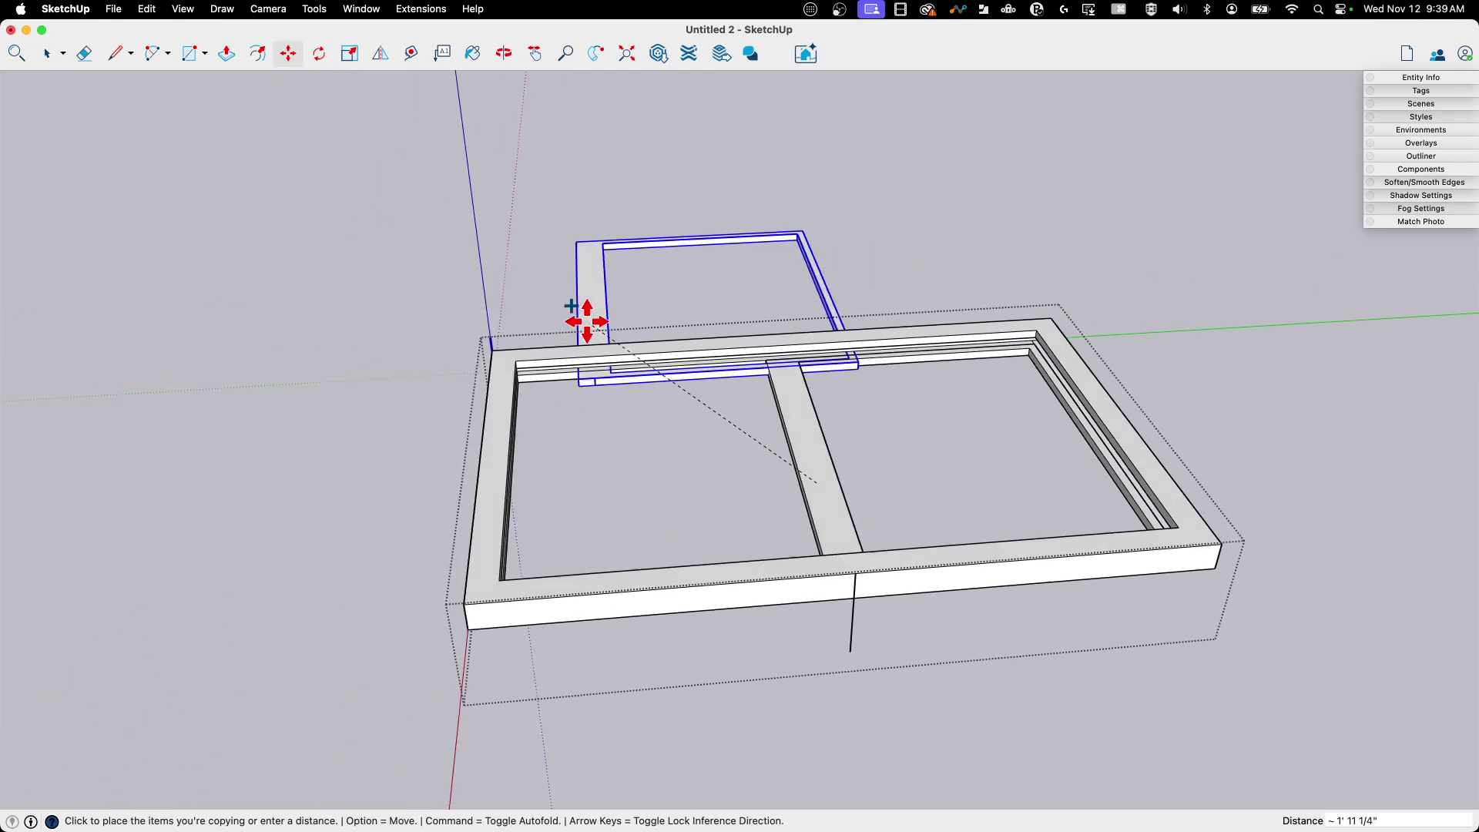
# Make the copy unique and rename its definition to Sliding Pane in Entity Info.
pyautogui.rightClick(407, 483)
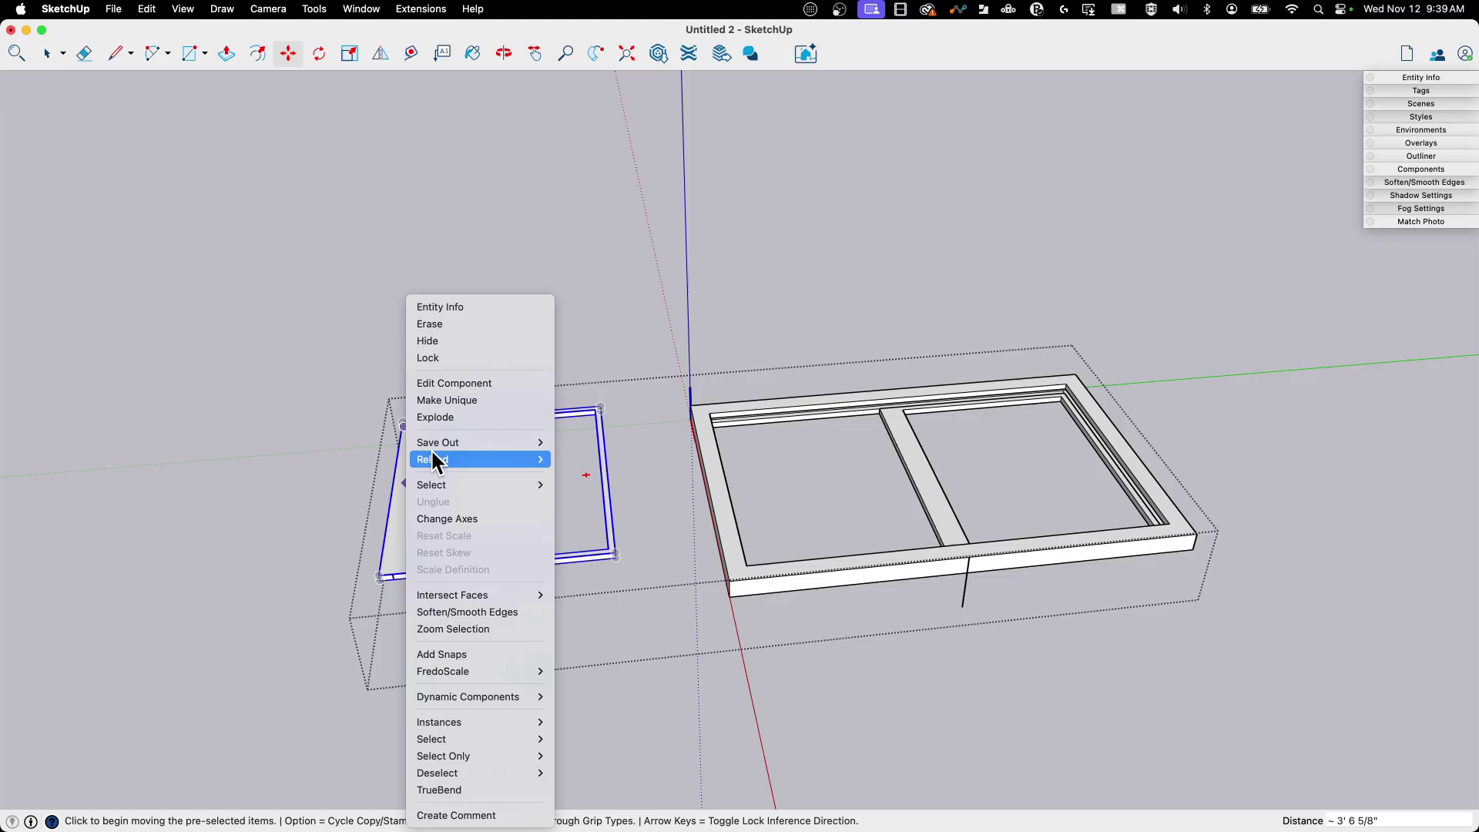
pyautogui.click(477, 400)
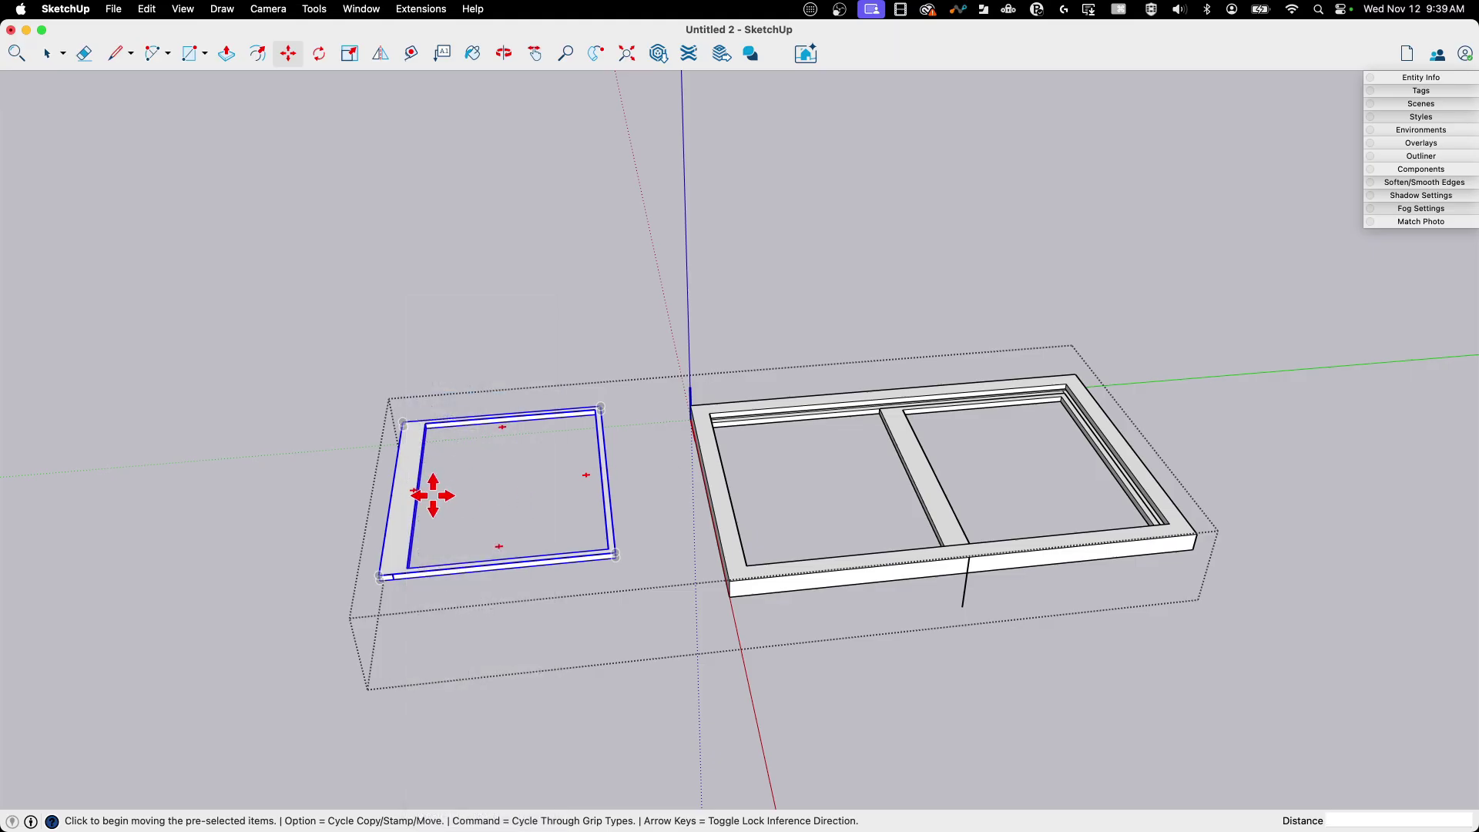
pyautogui.click(1459, 78)
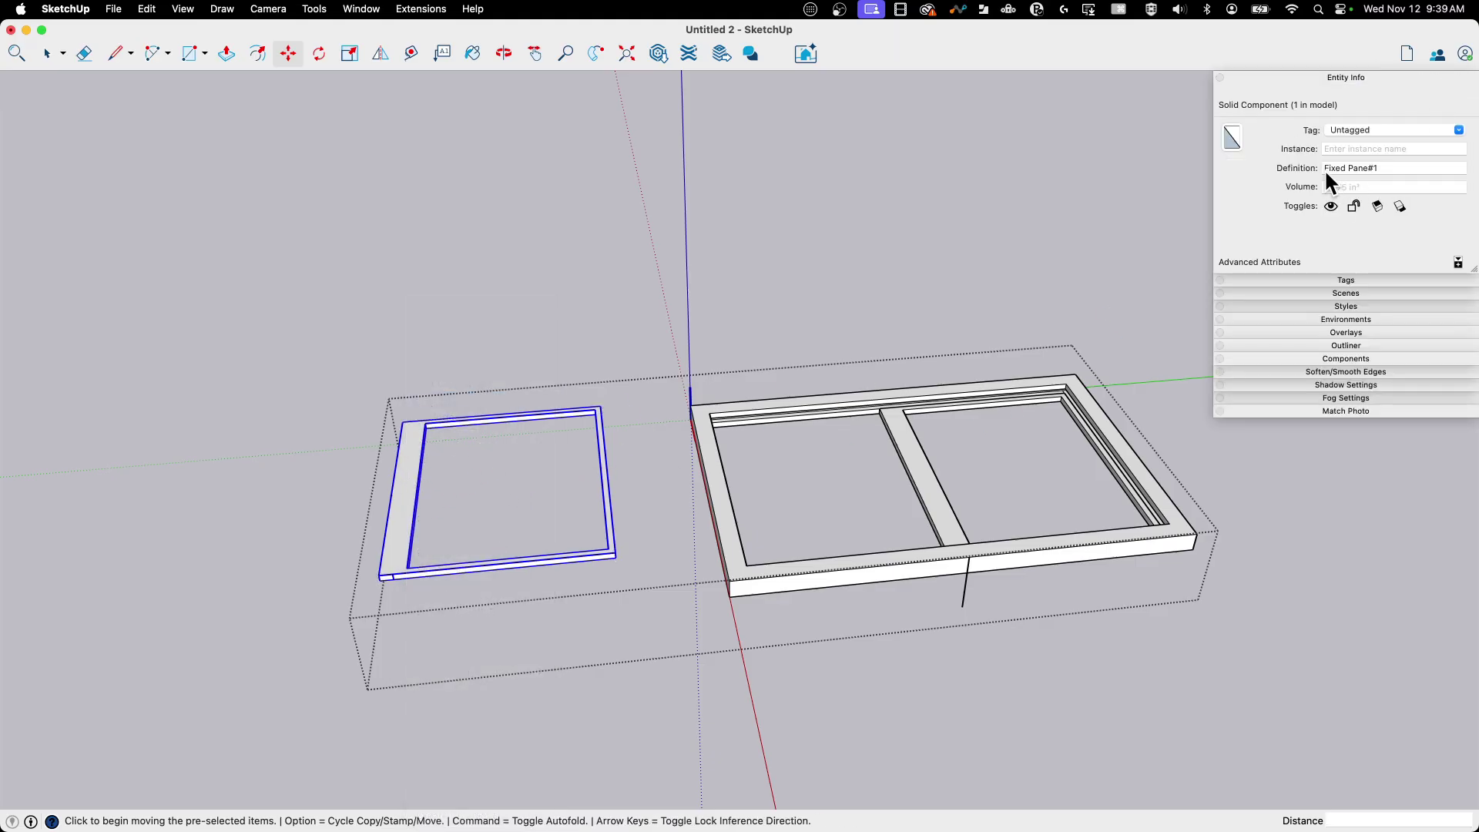
pyautogui.click(1375, 170)
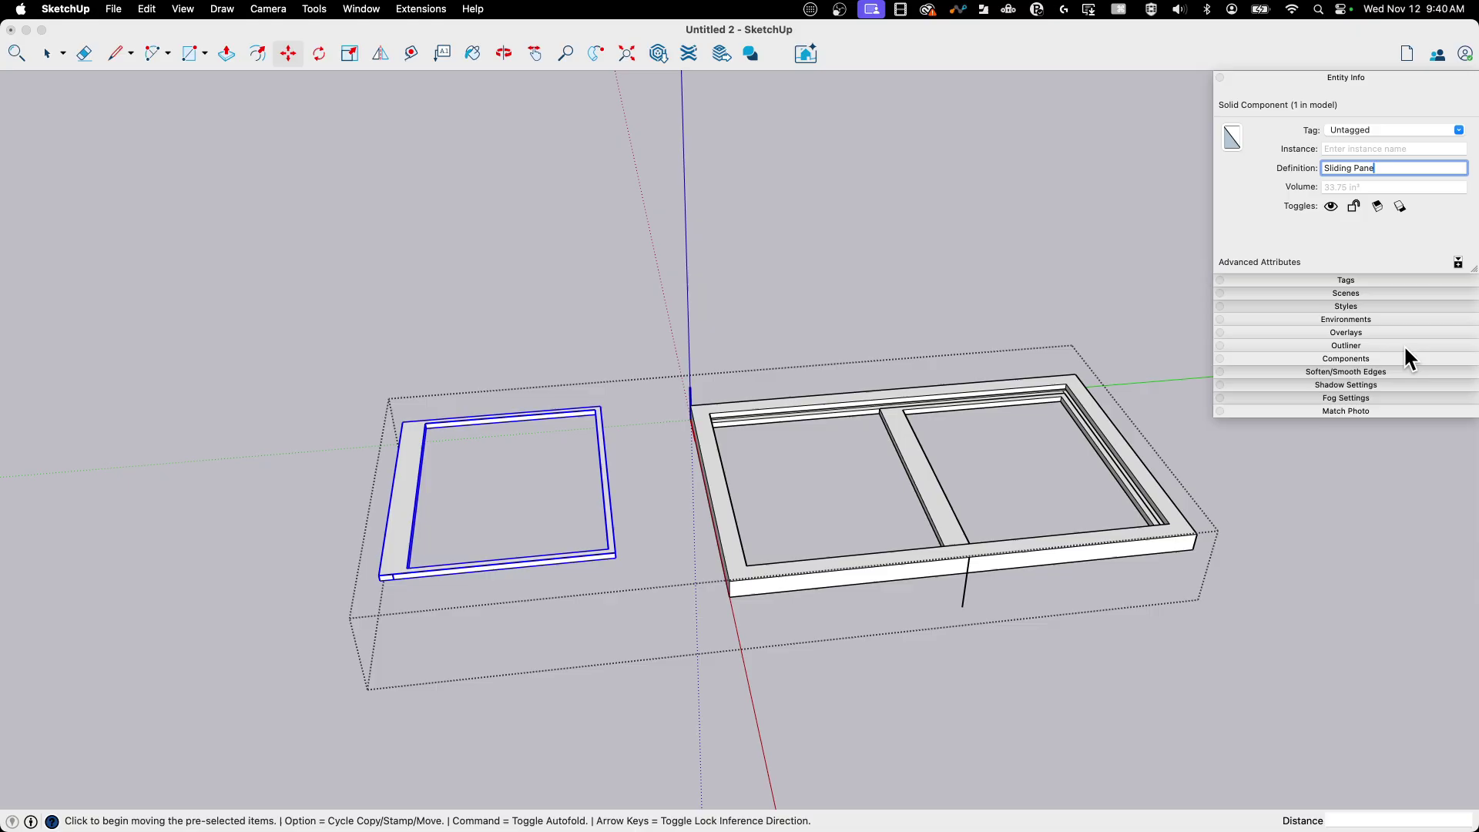
pyautogui.press('Return')
pyautogui.scroll(10, 462, 403)
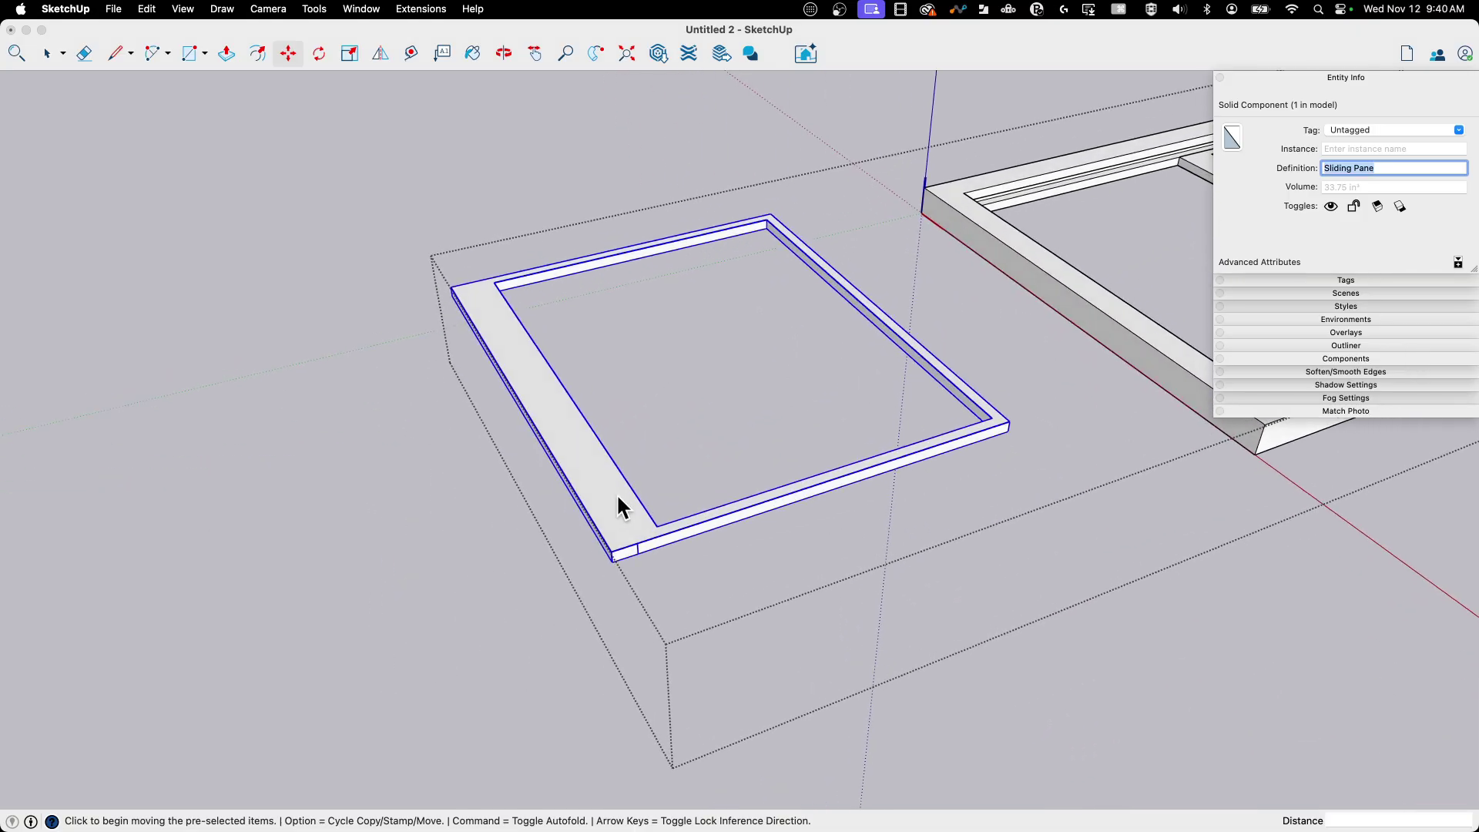
# Try repositioning the Sliding Pane, then cancel and view both panes from above.
pyautogui.click(622, 508)
pyautogui.moveTo(611, 495); pyautogui.dragTo(855, 556, button='middle')
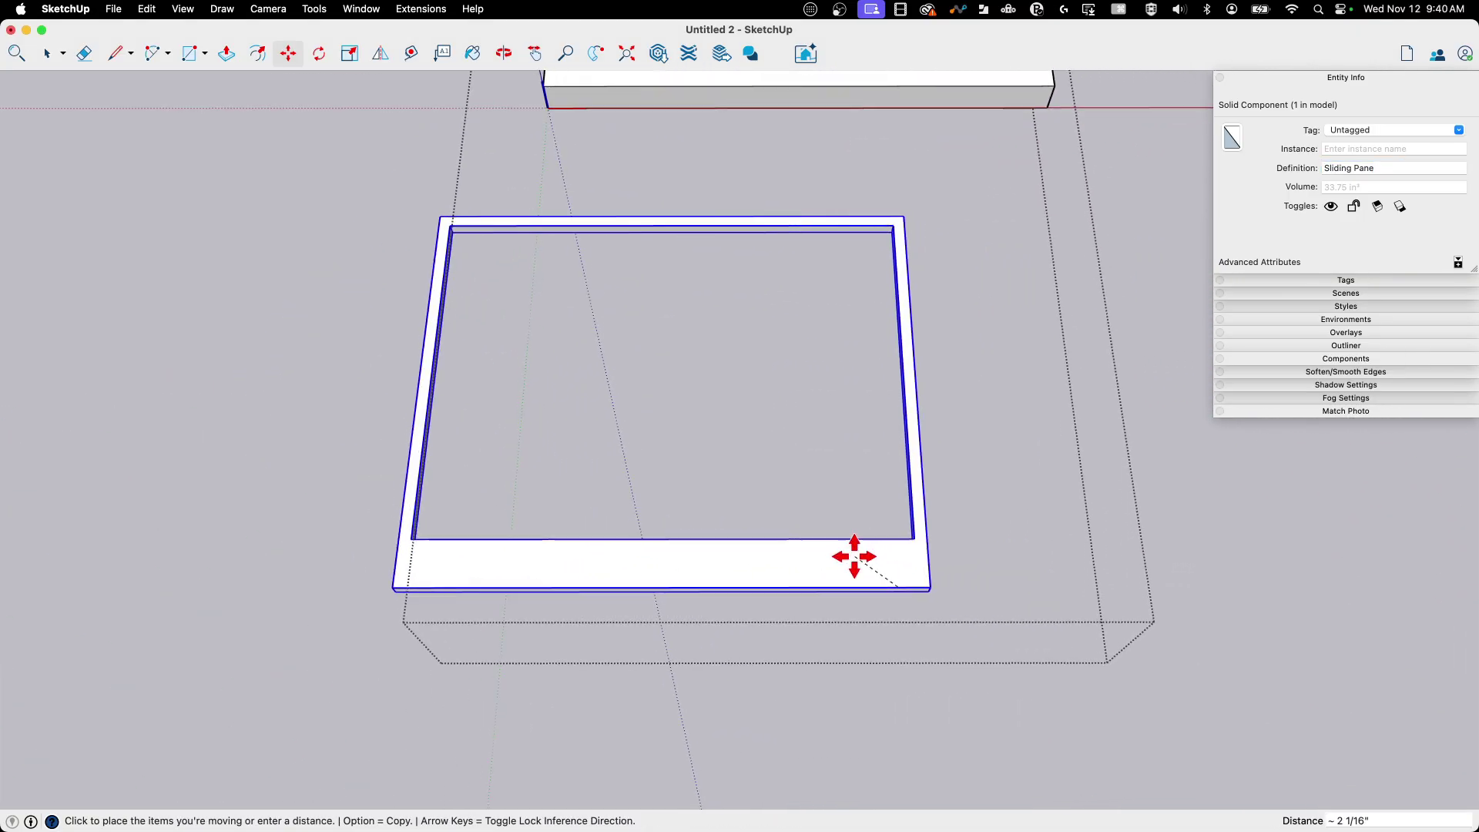
pyautogui.press('space')
pyautogui.press('q')
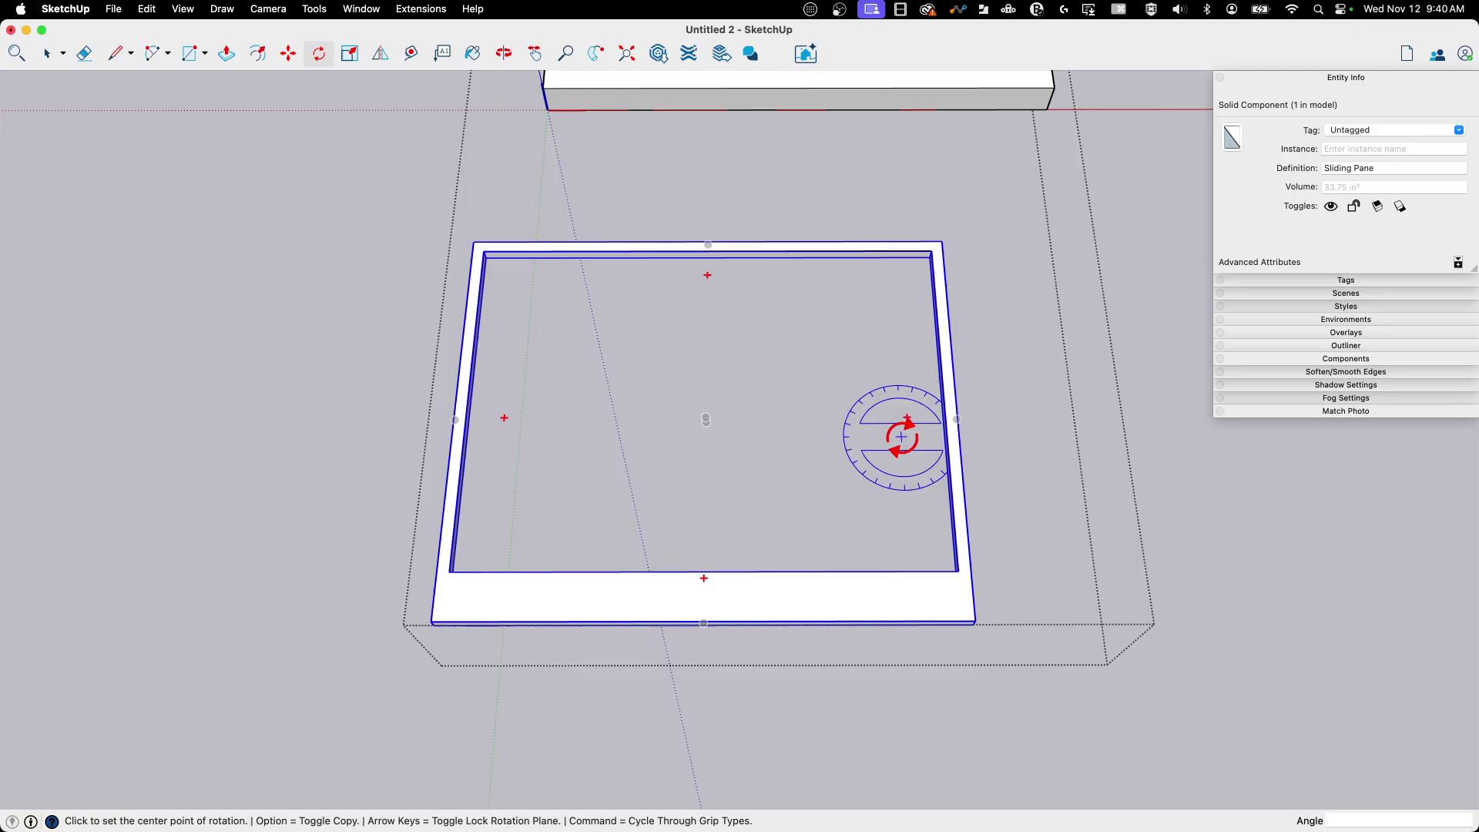
pyautogui.moveTo(907, 417); pyautogui.dragTo(974, 436, button='middle')
pyautogui.press('space')
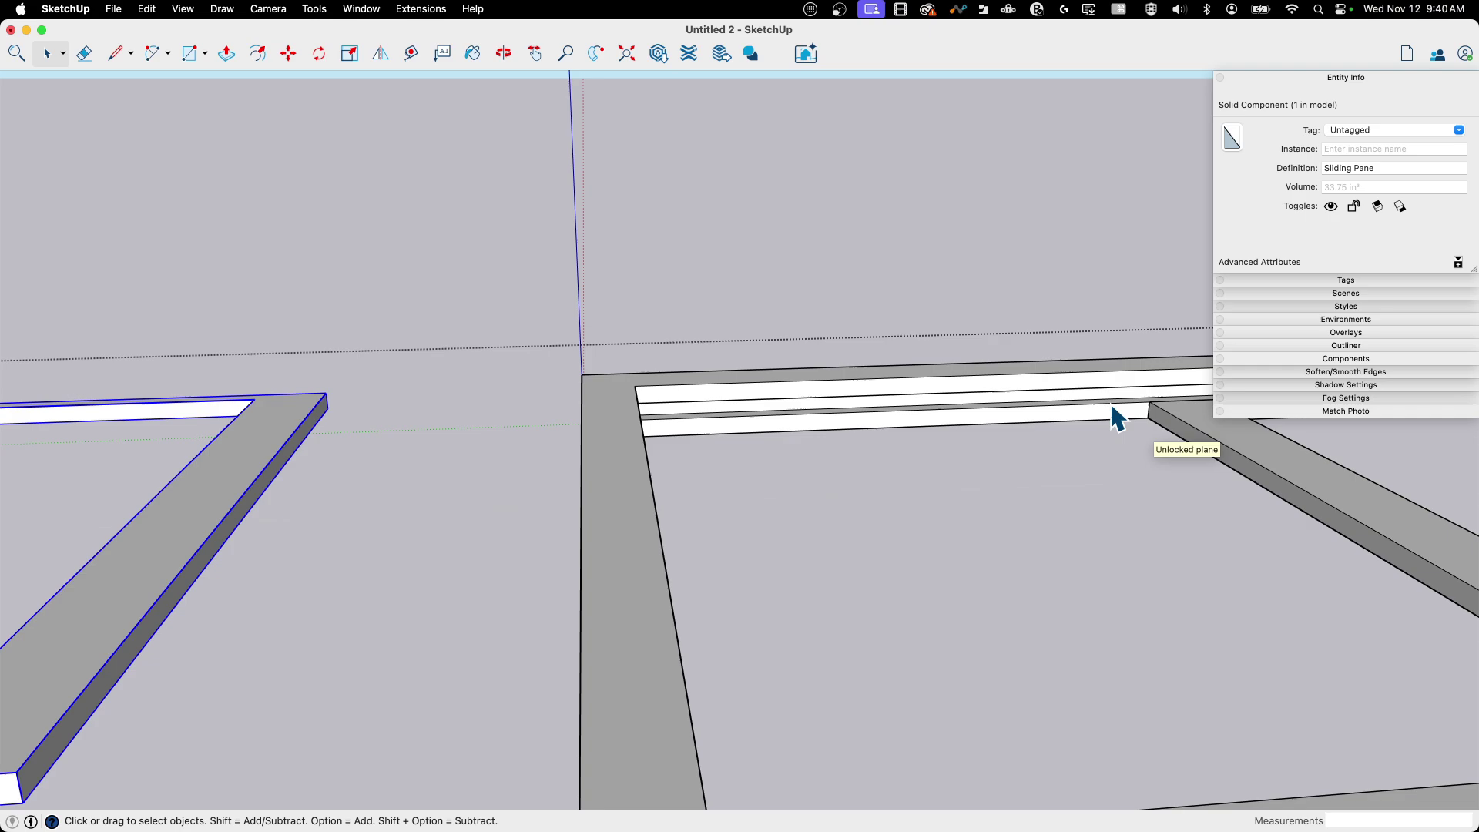
pyautogui.moveTo(1112, 413); pyautogui.dragTo(677, 439, button='middle')
pyautogui.press('p')
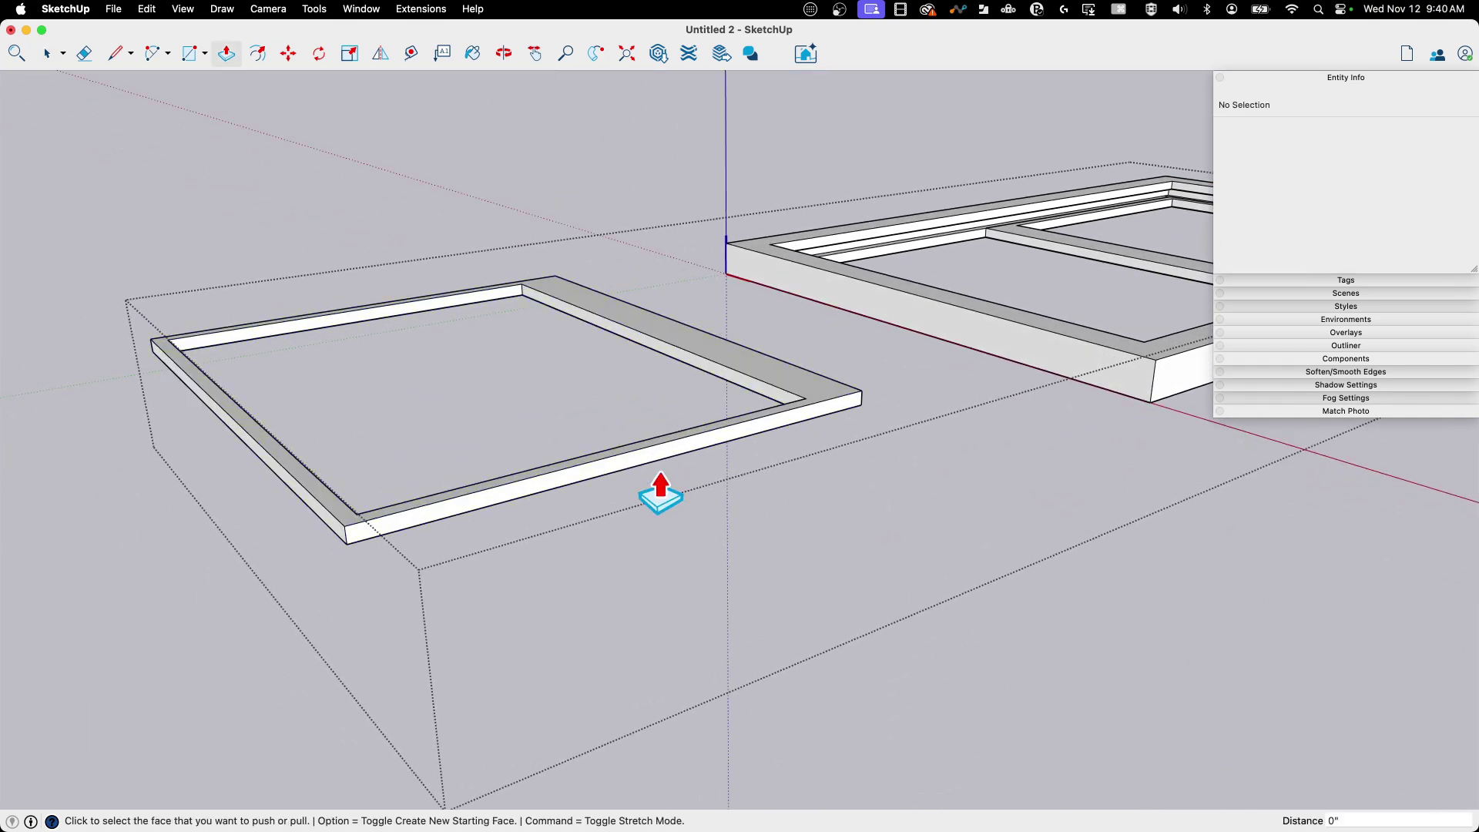
pyautogui.press('space')
# Inside the Sliding Pane, push its left and front sides out 1/2 inch each.
pyautogui.doubleClick(655, 461)
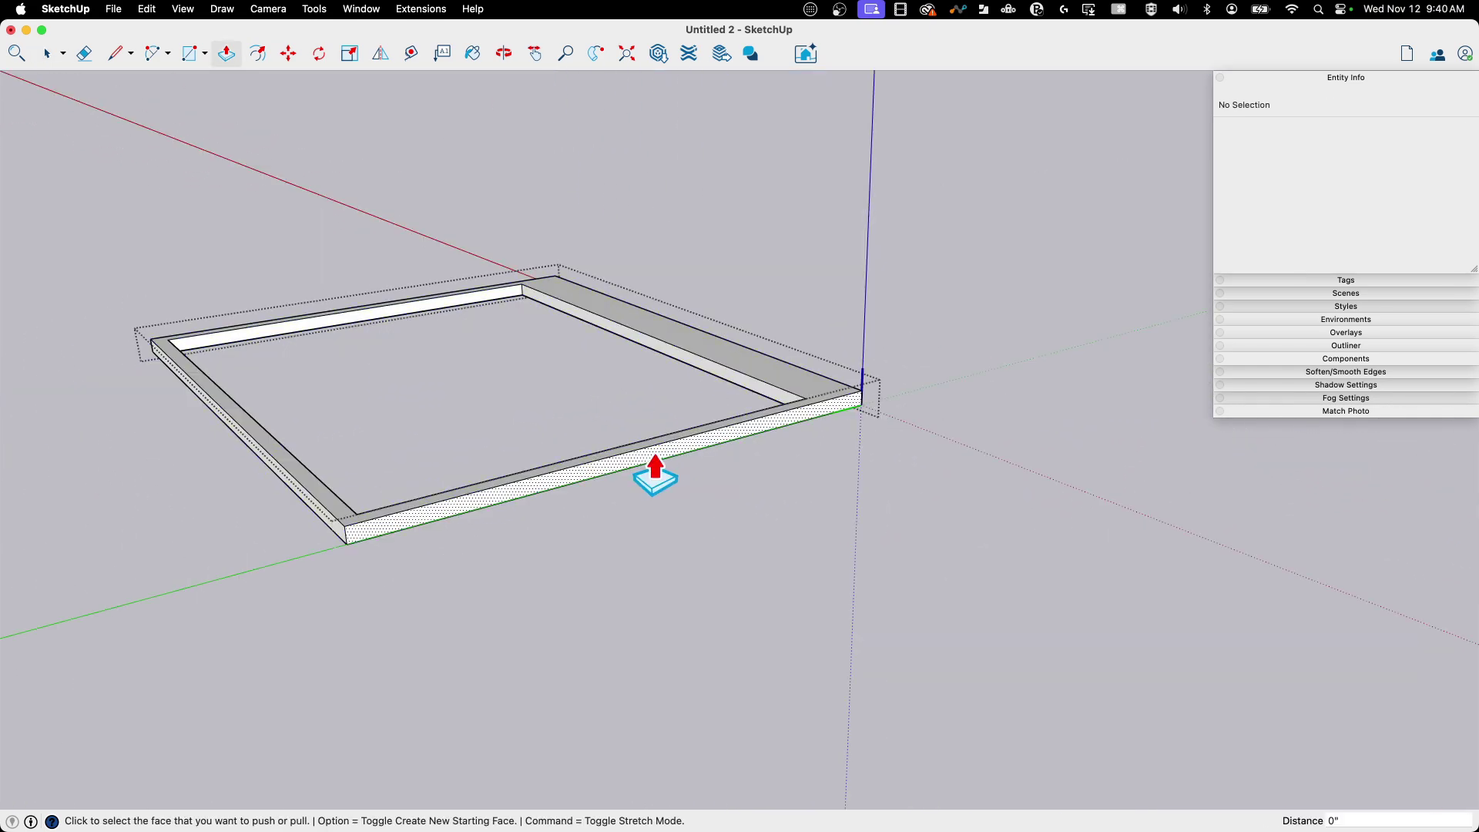
pyautogui.click(655, 462)
pyautogui.click(657, 464)
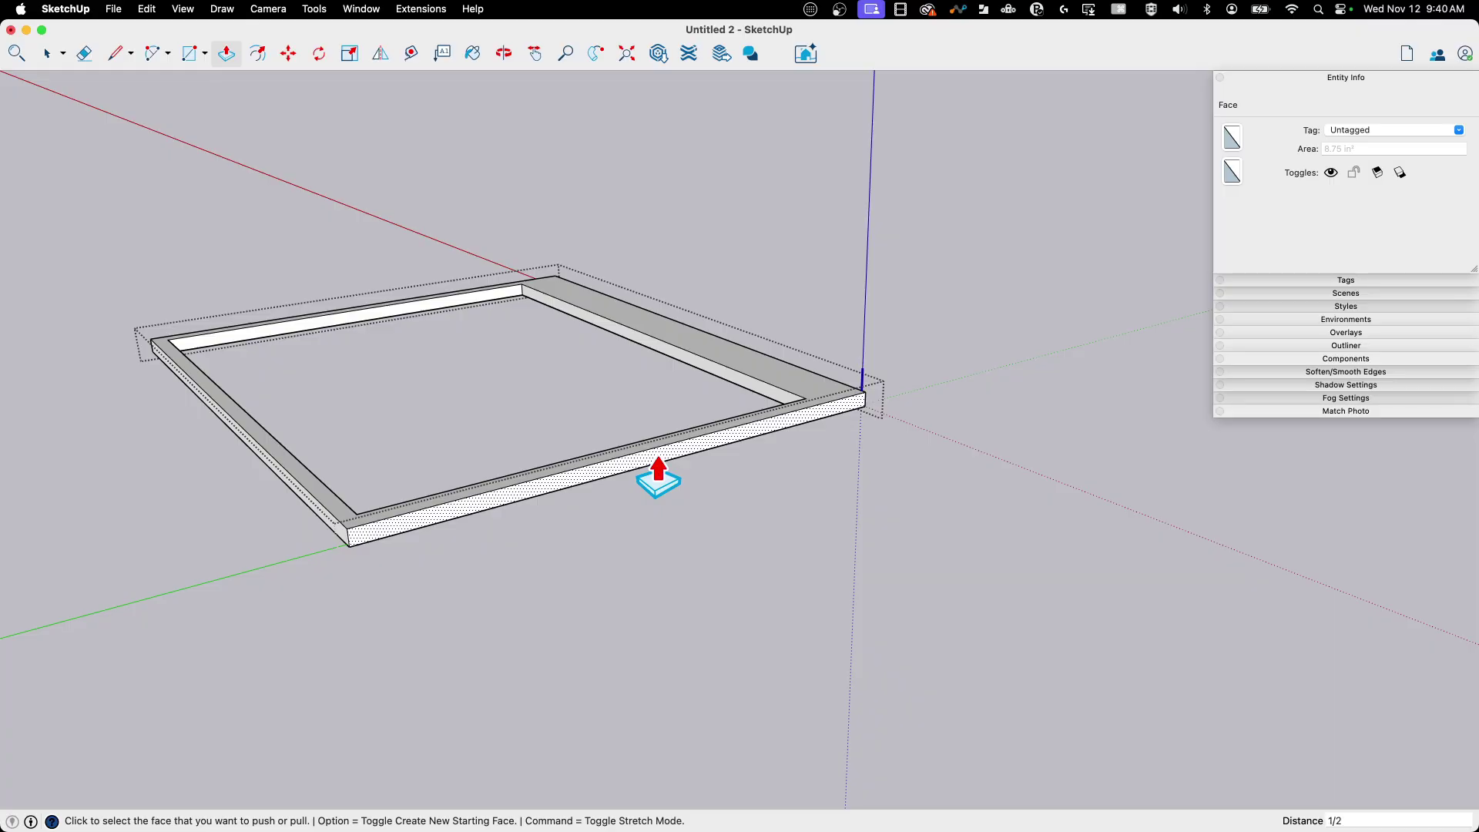
pyautogui.click(657, 464)
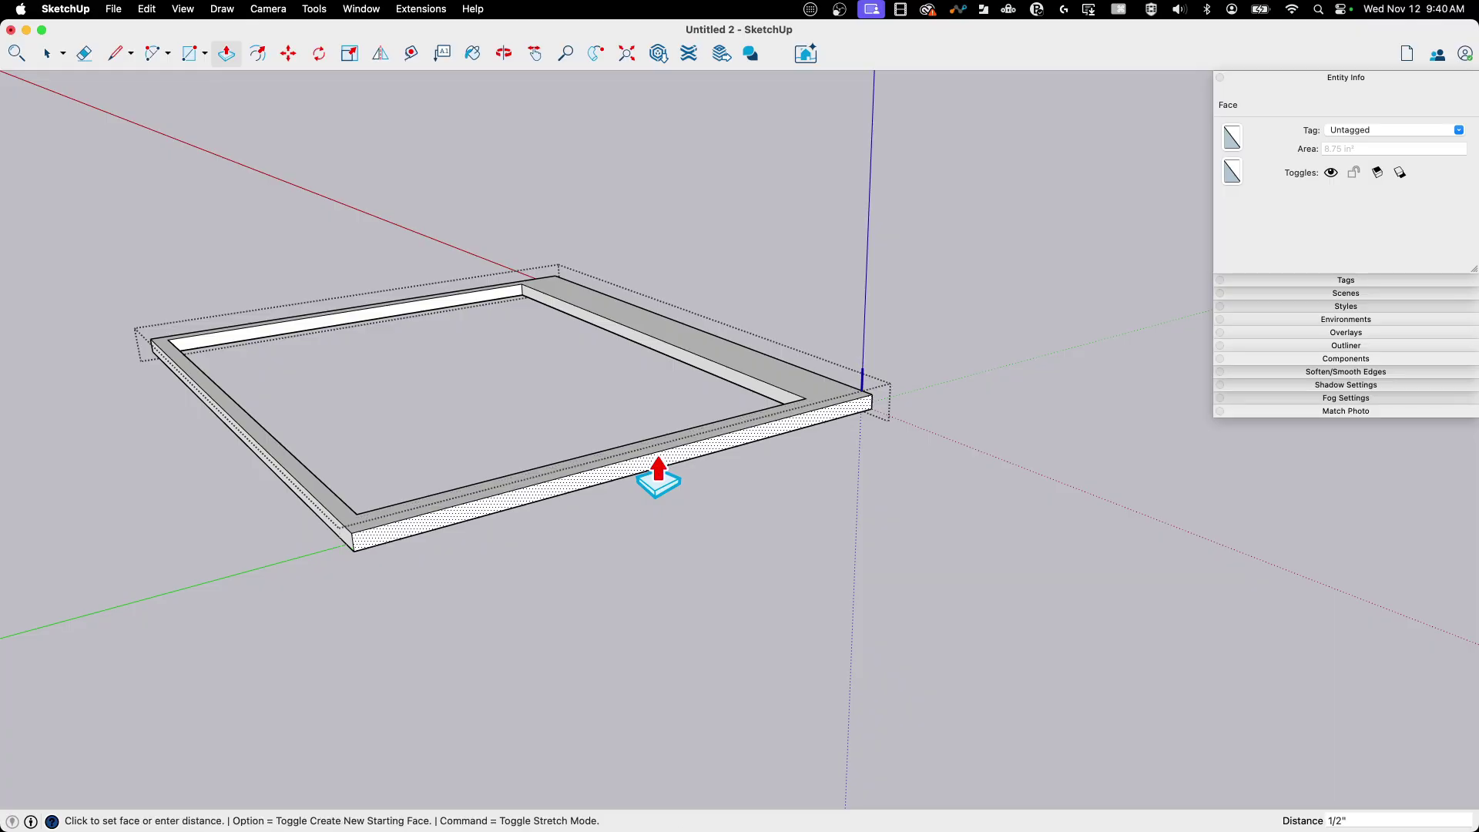
pyautogui.click(331, 527)
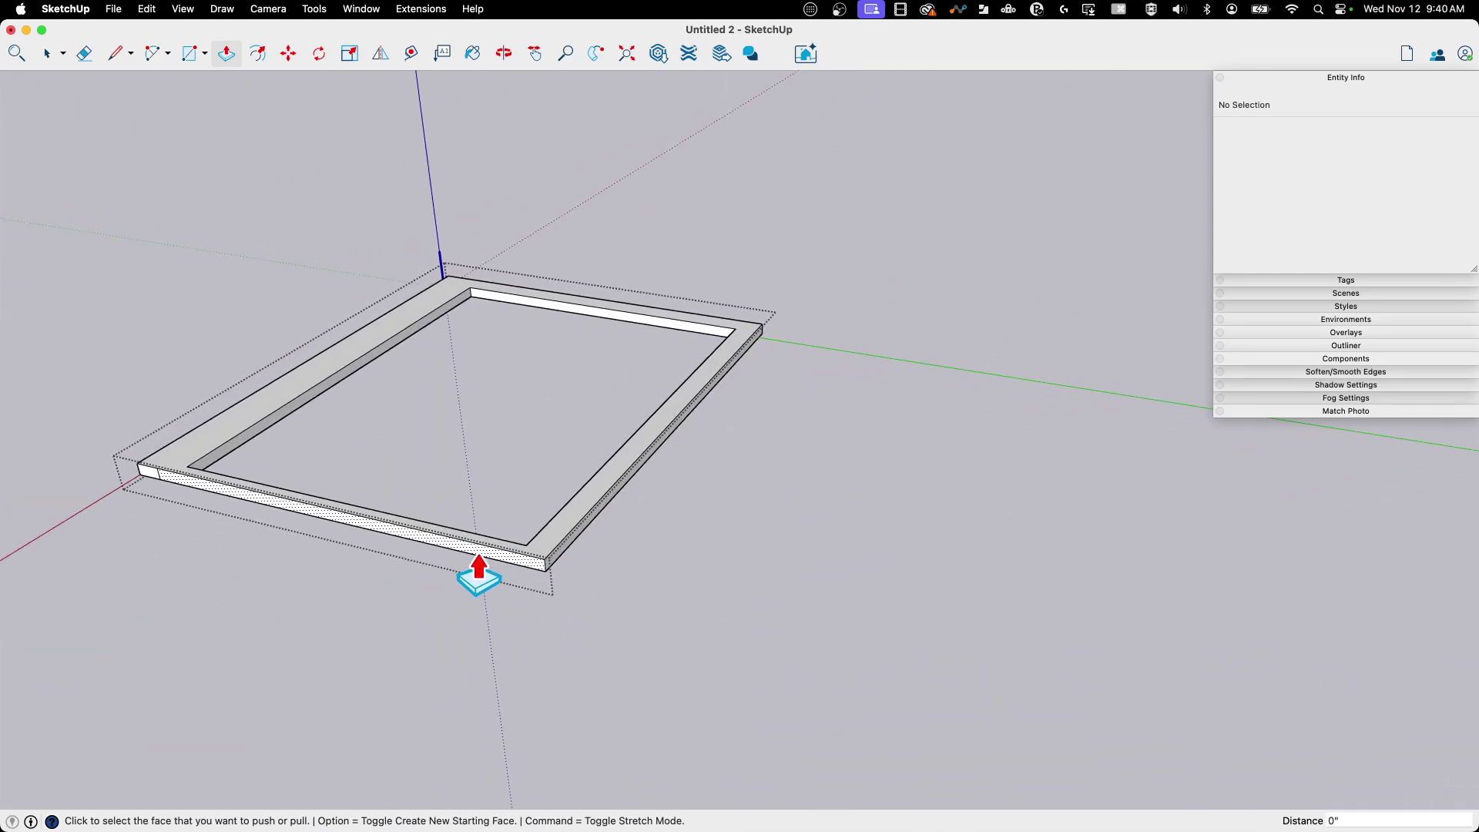
pyautogui.click(482, 553)
pyautogui.click(482, 553)
pyautogui.press('space')
pyautogui.click(694, 561)
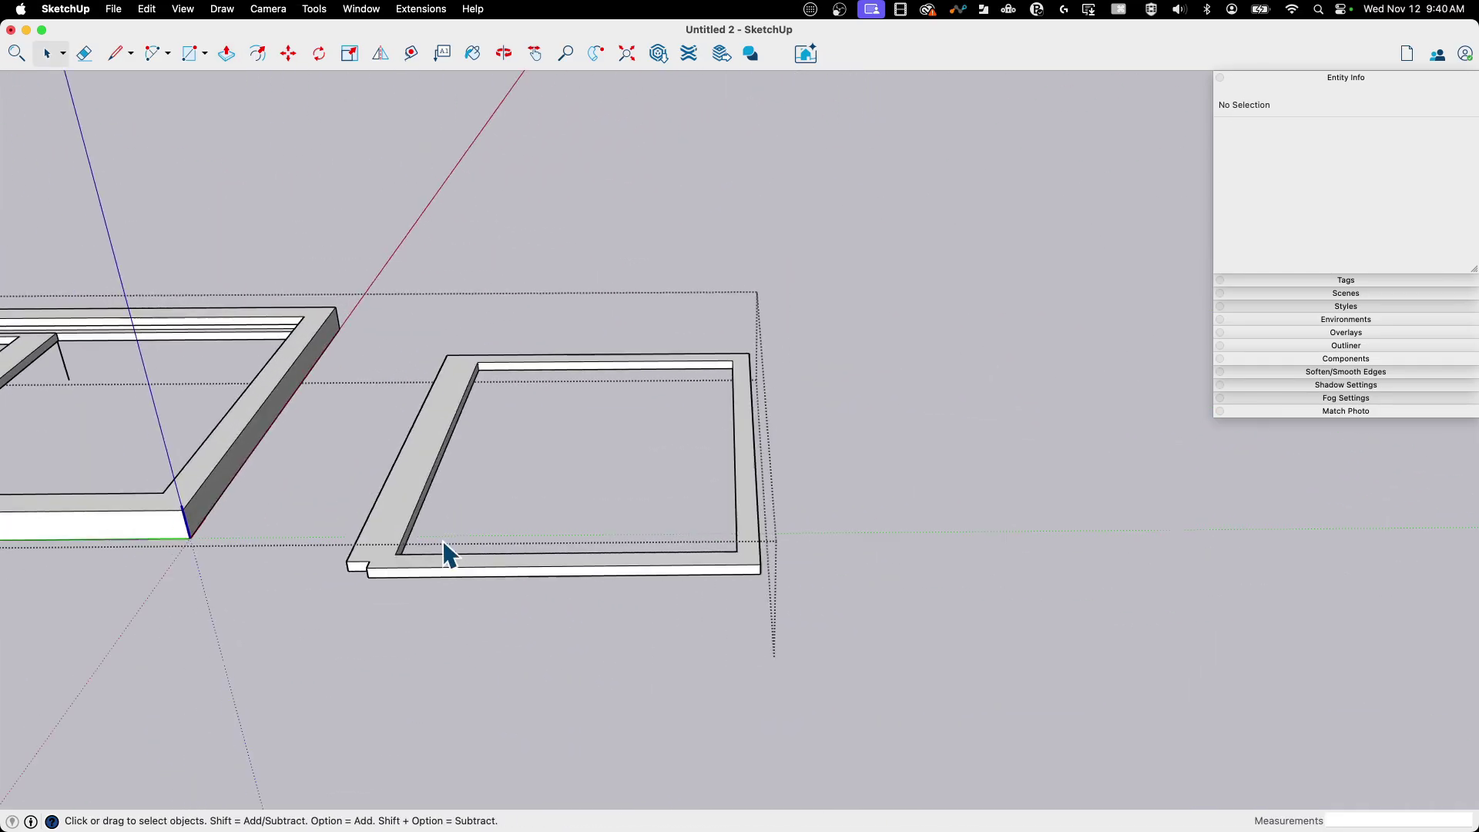
# Deal with the small corner face at the pushed corner and close the pane's editing.
pyautogui.moveTo(512, 612)
pyautogui.mouseDown(button='middle')
pyautogui.moveTo(522, 526)
pyautogui.moveTo(545, 577)
pyautogui.moveTo(526, 585)
pyautogui.moveTo(616, 496)
pyautogui.mouseUp(button='middle')
pyautogui.press('p')
pyautogui.click(524, 574)
pyautogui.press('e')
pyautogui.press('space')
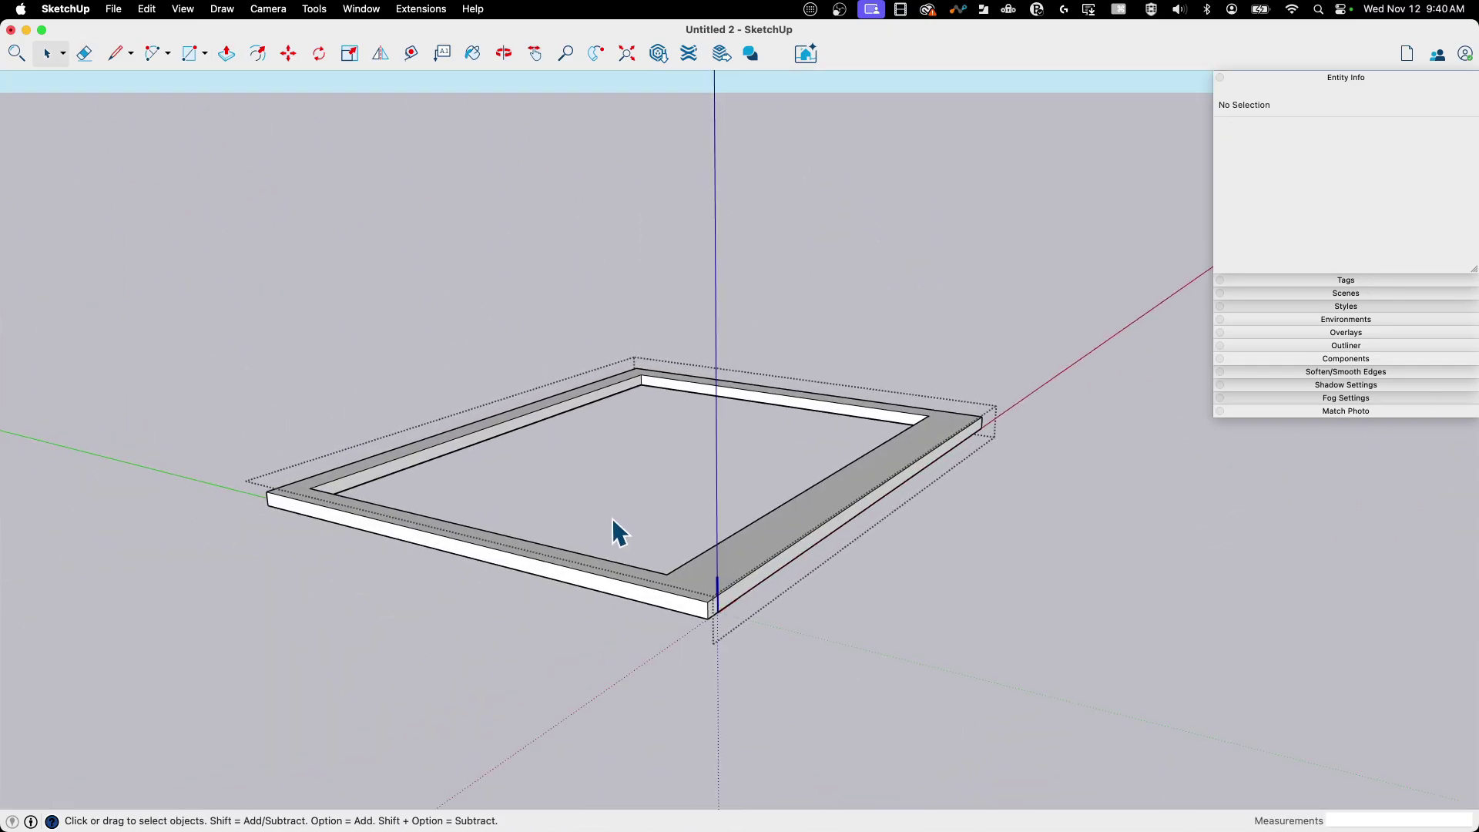
pyautogui.press('Escape')
# Move the Sliding Pane into the frame's lower opening against the divider and check its placement.
pyautogui.click(824, 538)
pyautogui.moveTo(728, 594); pyautogui.dragTo(670, 403, button='middle')
pyautogui.press('m')
pyautogui.click(683, 492)
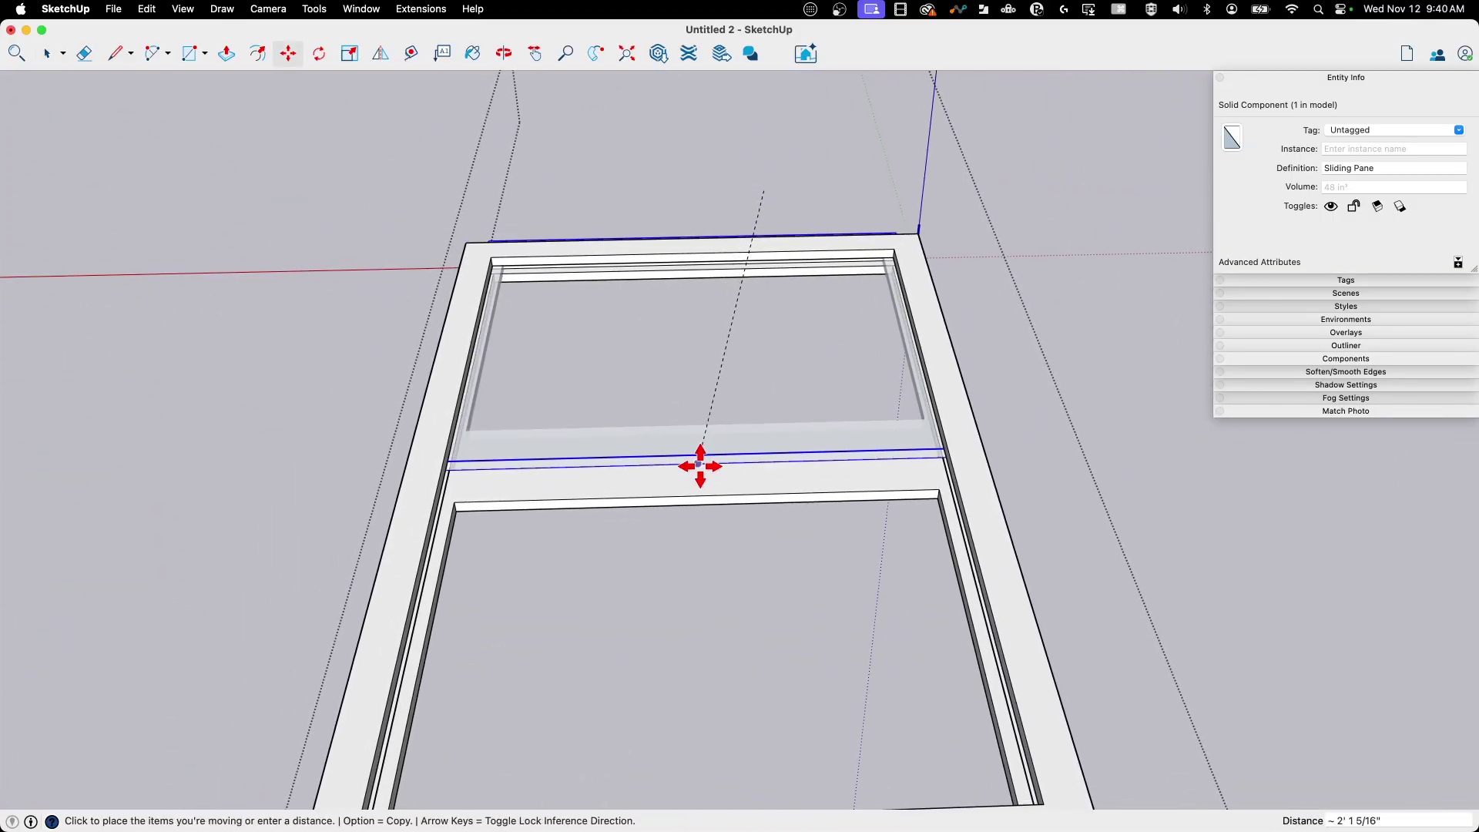
pyautogui.click(699, 465)
pyautogui.moveTo(700, 466); pyautogui.dragTo(742, 511, button='middle')
pyautogui.scroll(3, 770, 501)
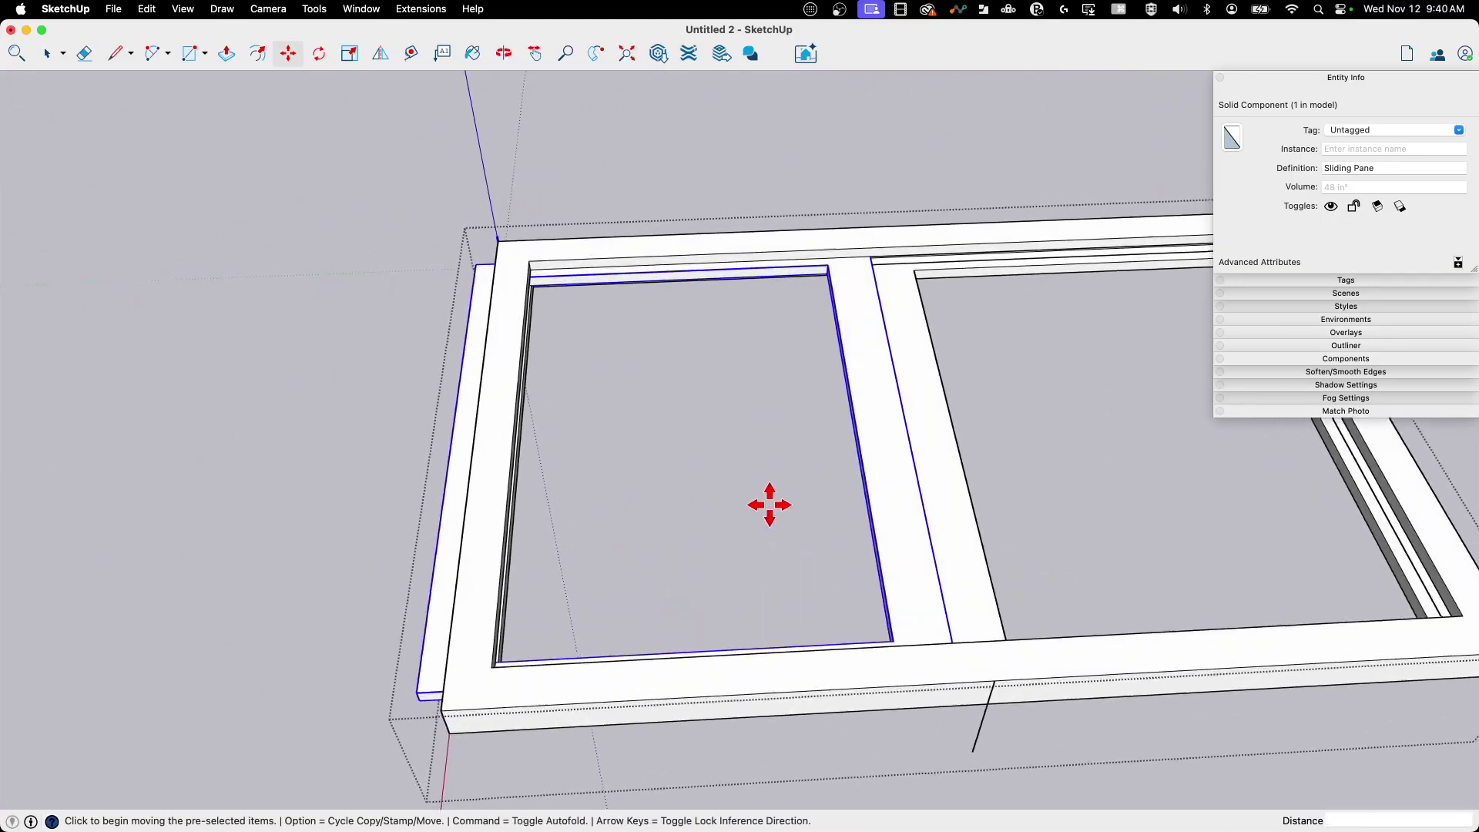
pyautogui.click(860, 401)
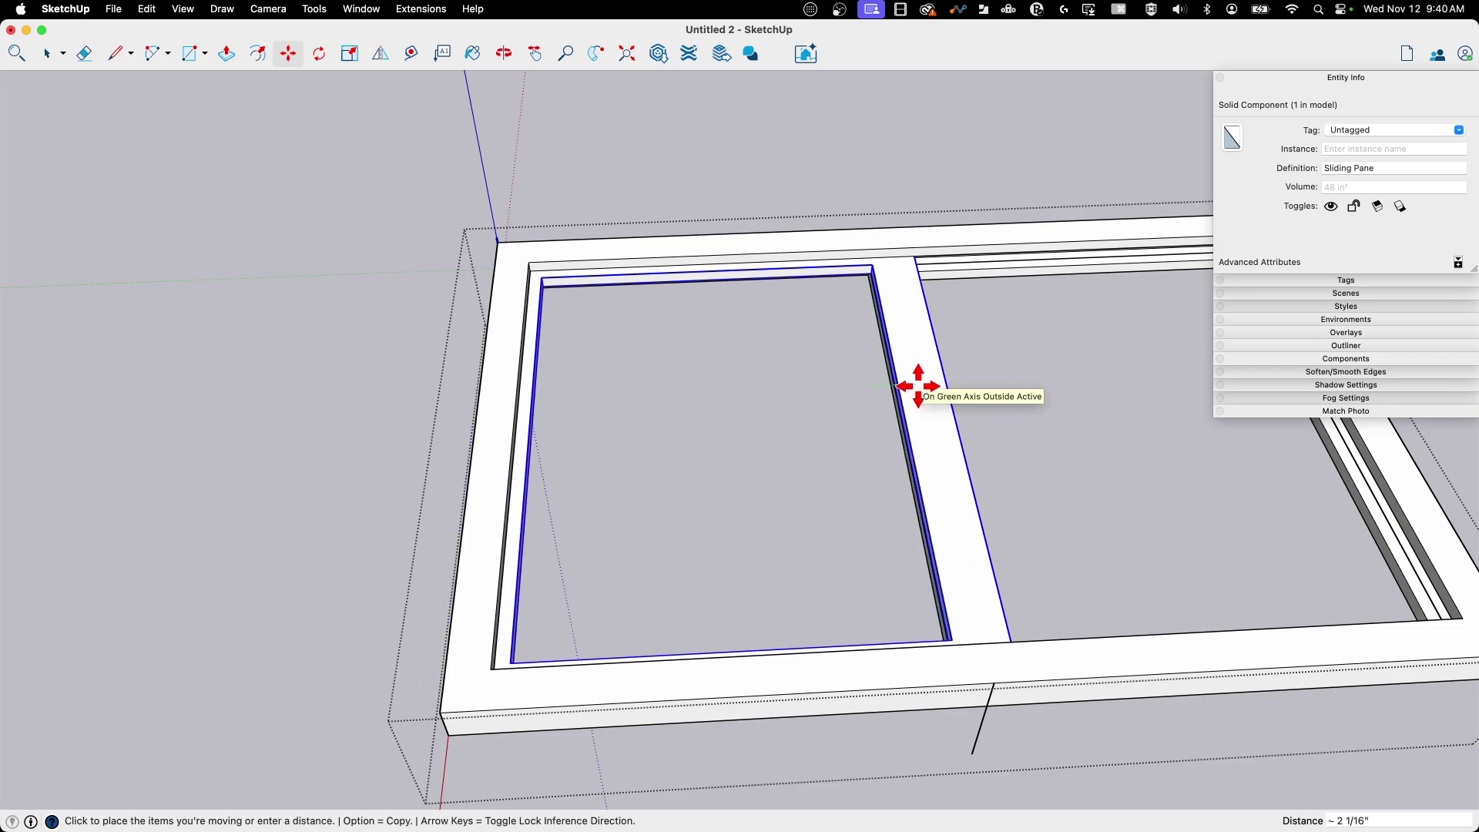
pyautogui.click(918, 385)
pyautogui.press('space')
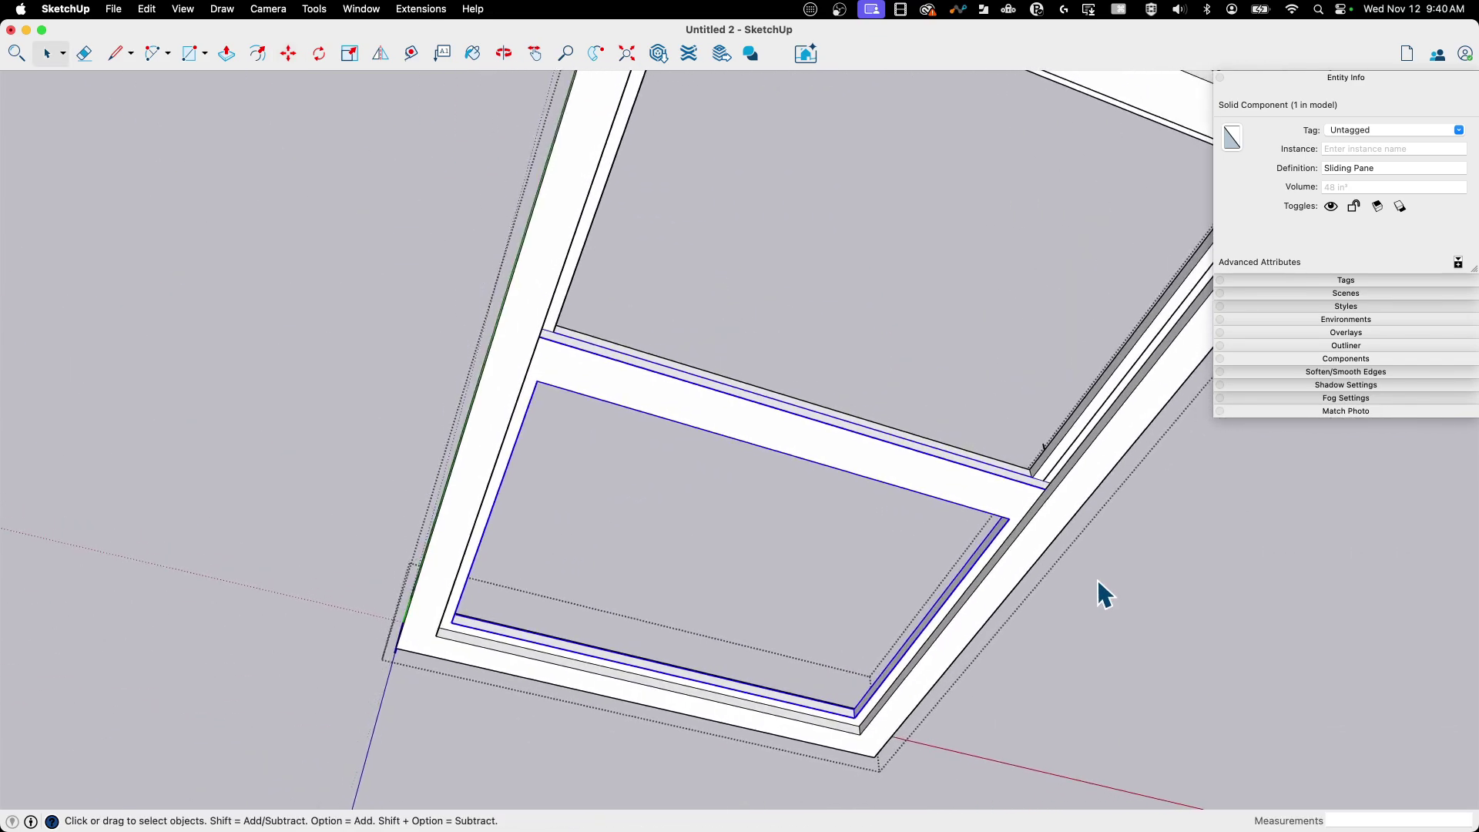
pyautogui.moveTo(1097, 579); pyautogui.dragTo(930, 531, button='middle')
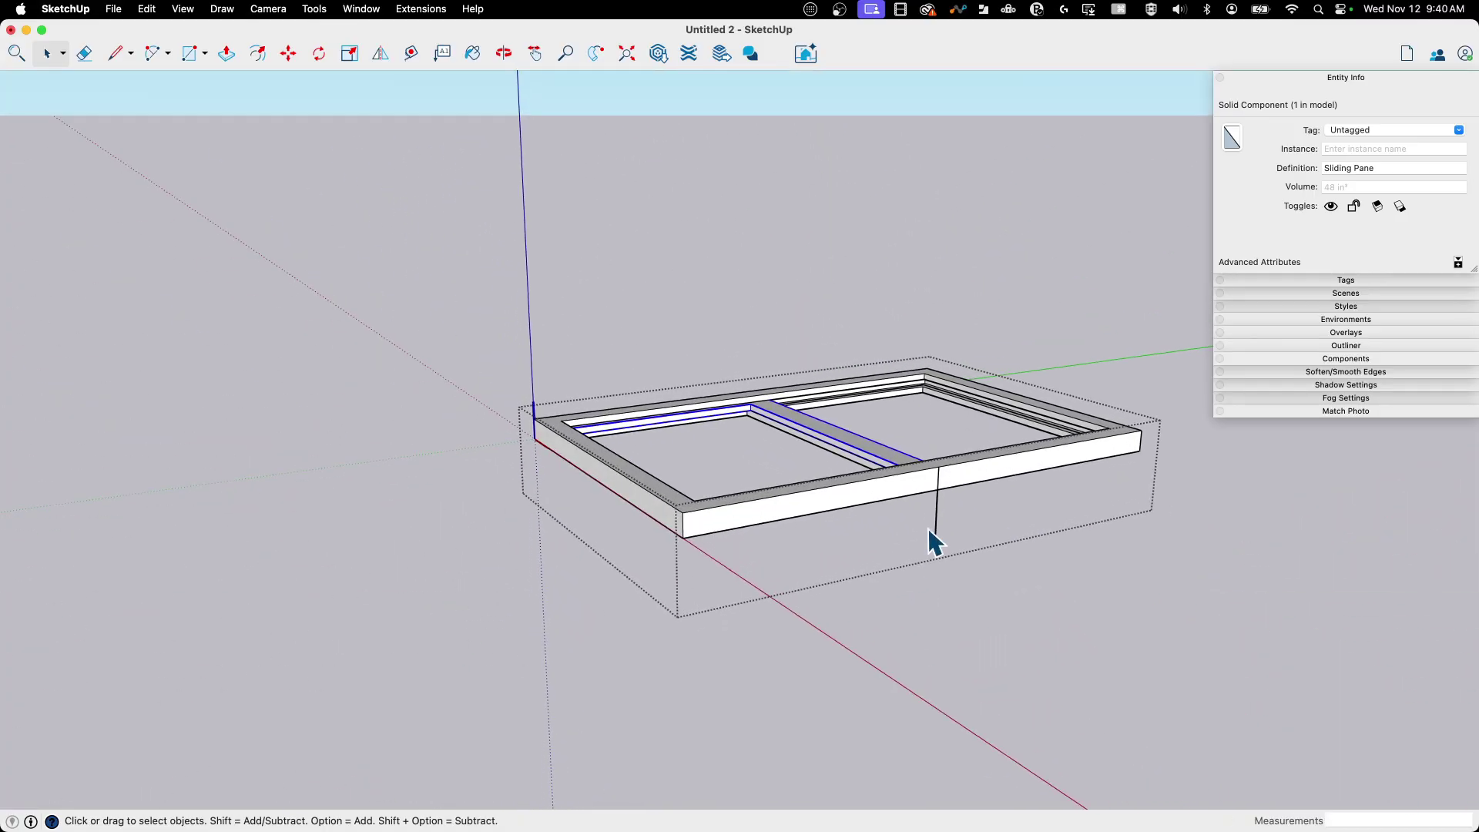
pyautogui.click(937, 522)
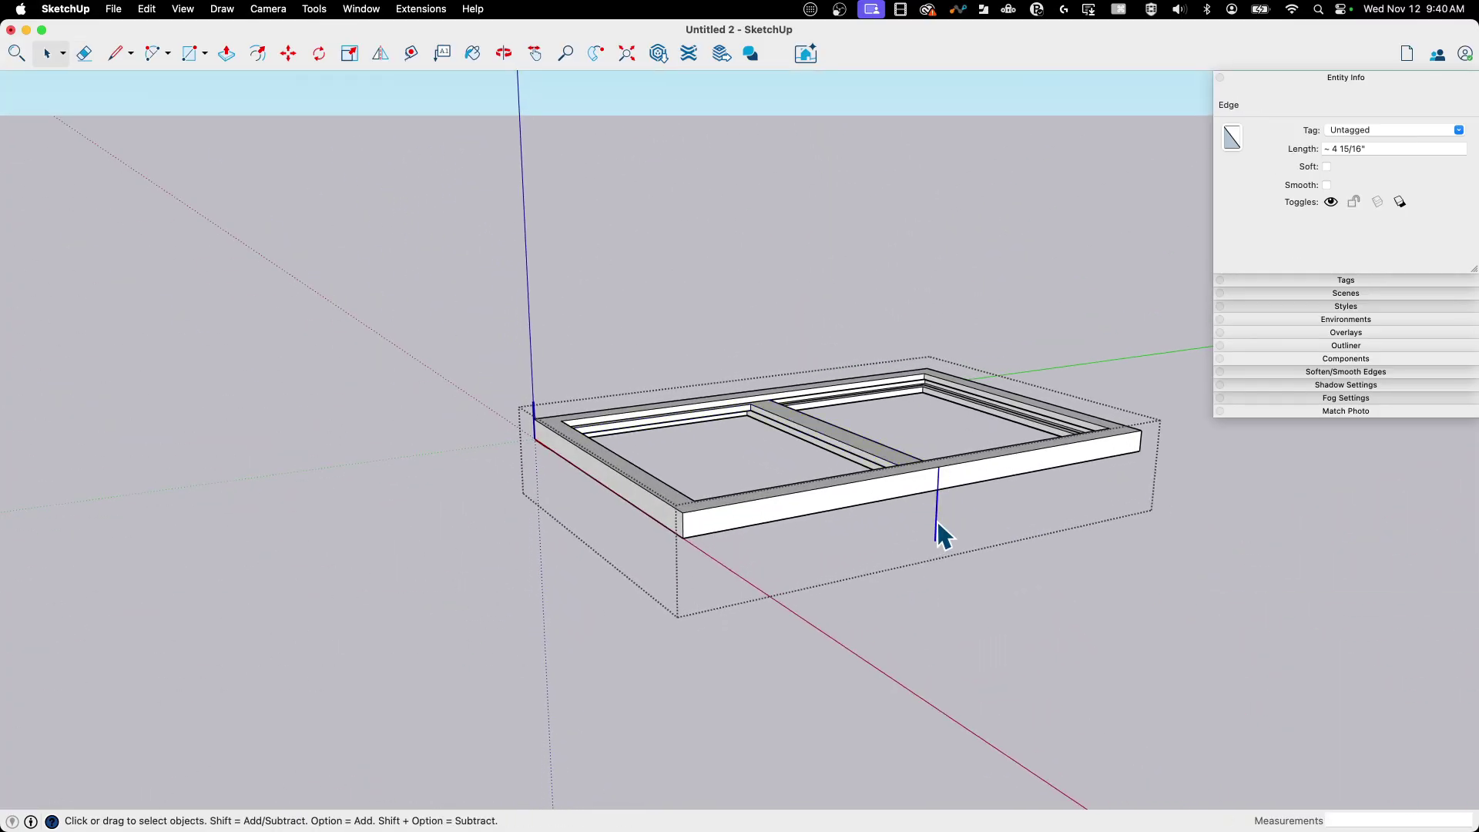
# Edit the middle rail and draw a small rectangle on its top.
pyautogui.click(1040, 552)
pyautogui.moveTo(1040, 551); pyautogui.dragTo(687, 383, button='middle')
pyautogui.scroll(5, 819, 453)
pyautogui.scroll(-5, 762, 383)
pyautogui.scroll(6, 703, 588)
pyautogui.moveTo(704, 542); pyautogui.dragTo(589, 544, button='middle')
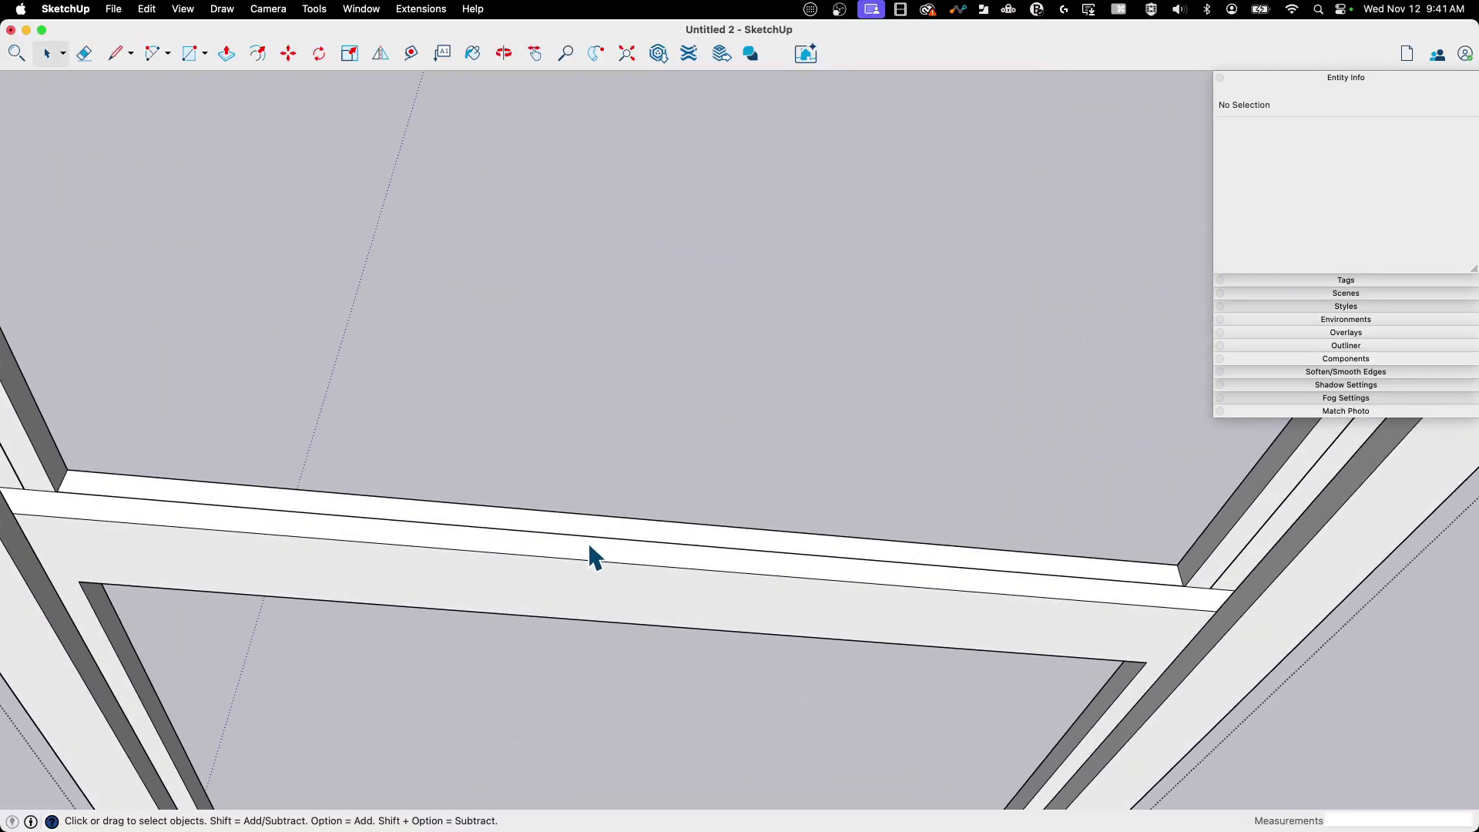
pyautogui.press('space')
pyautogui.doubleClick(625, 572)
pyautogui.press('l')
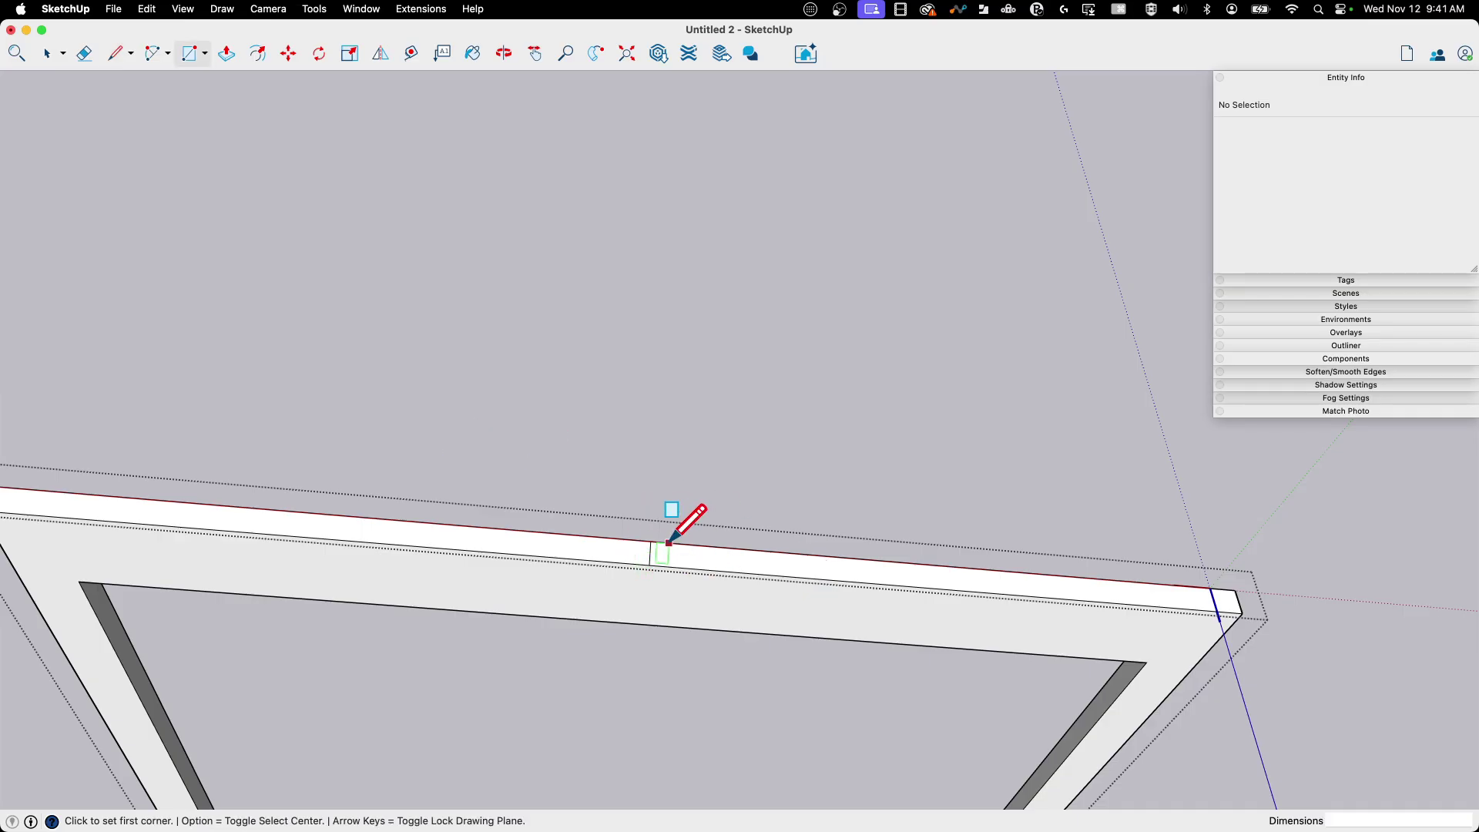
pyautogui.scroll(1, 650, 552)
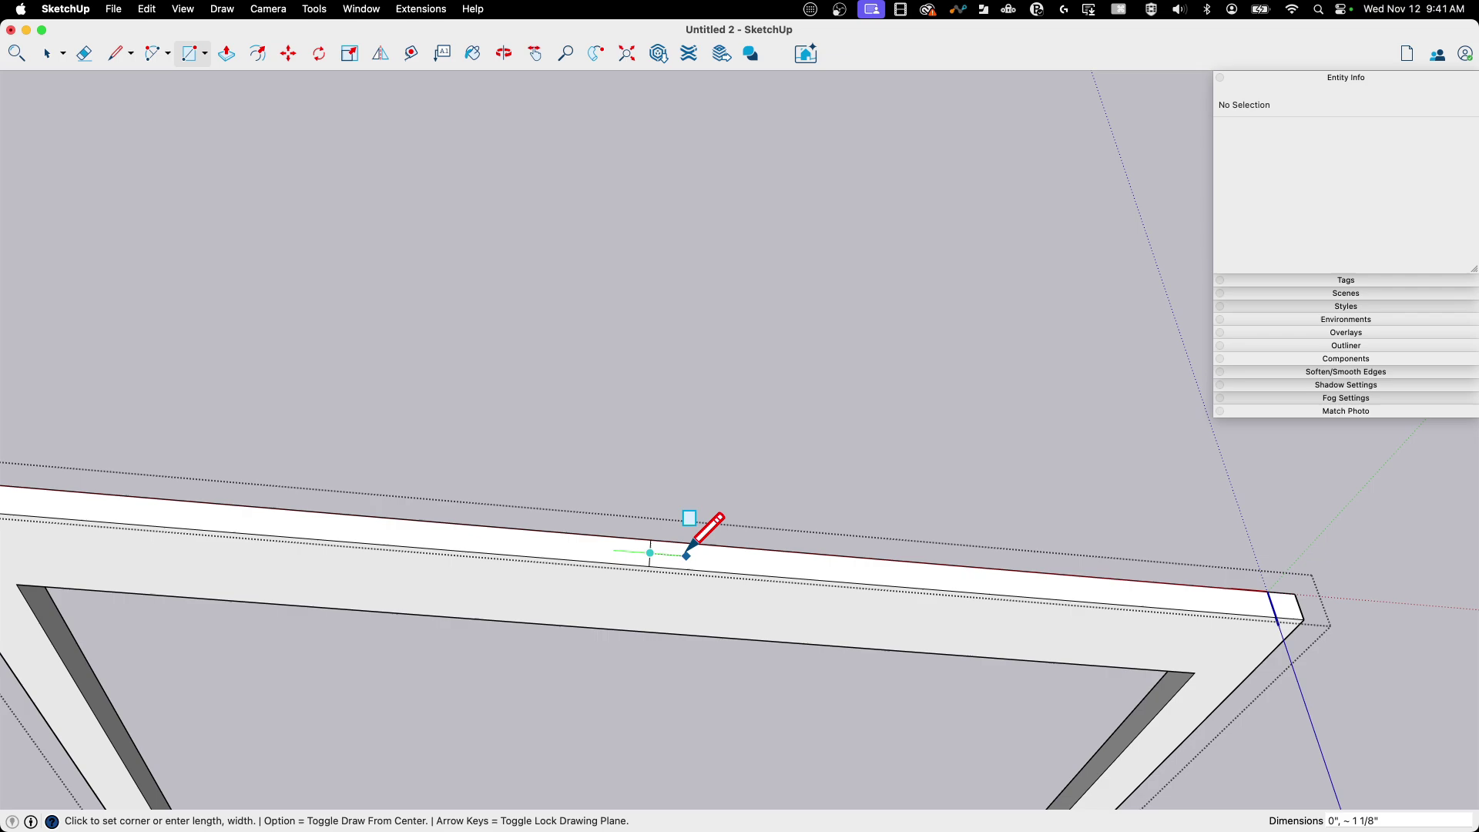
pyautogui.scroll(2, 686, 556)
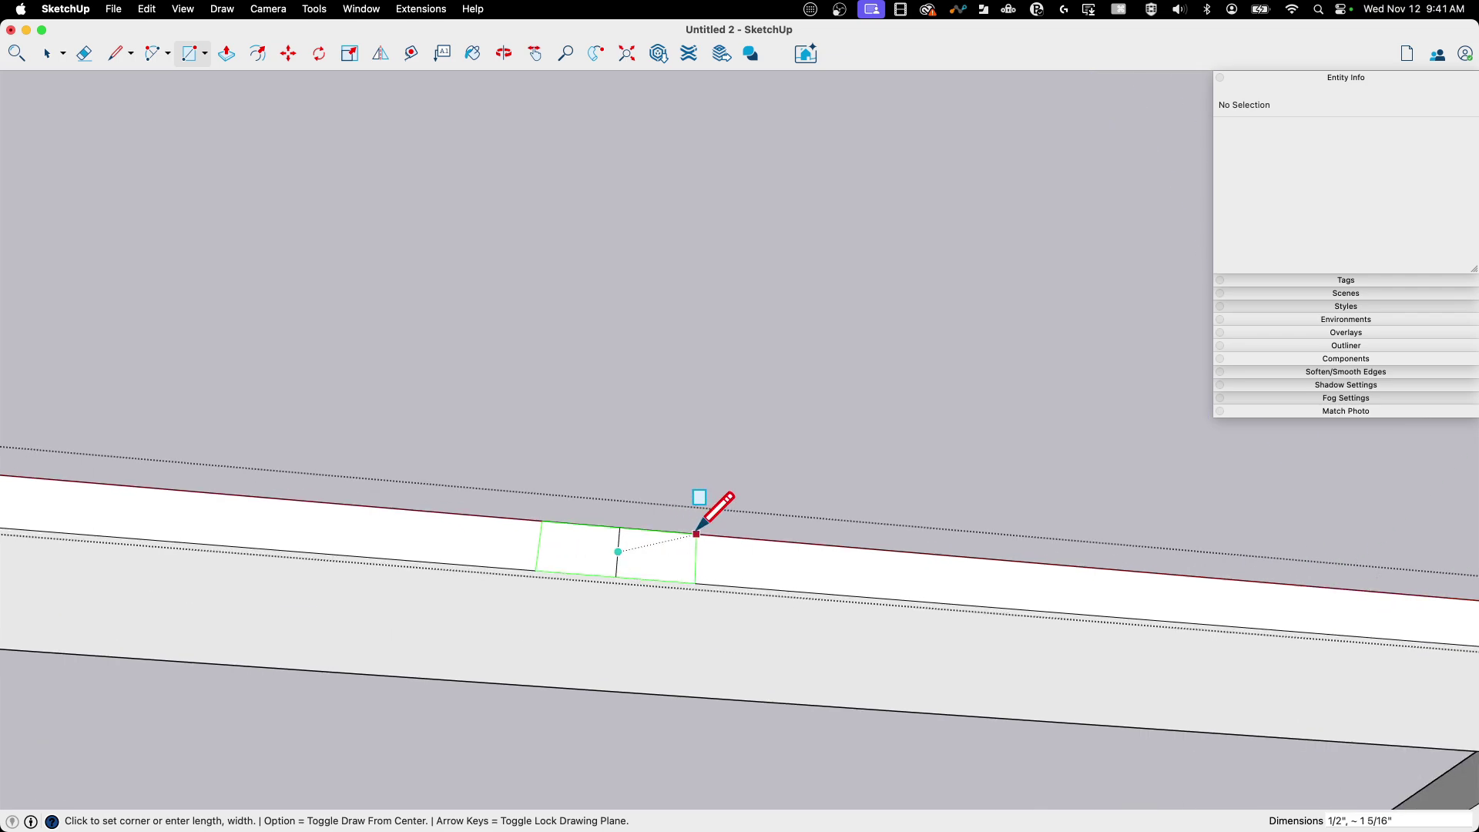
pyautogui.click(696, 533)
# Raise the rectangle into a 1/8-inch block, erase stray edges and orient its faces.
pyautogui.press('e')
pyautogui.press('p')
pyautogui.click(621, 581)
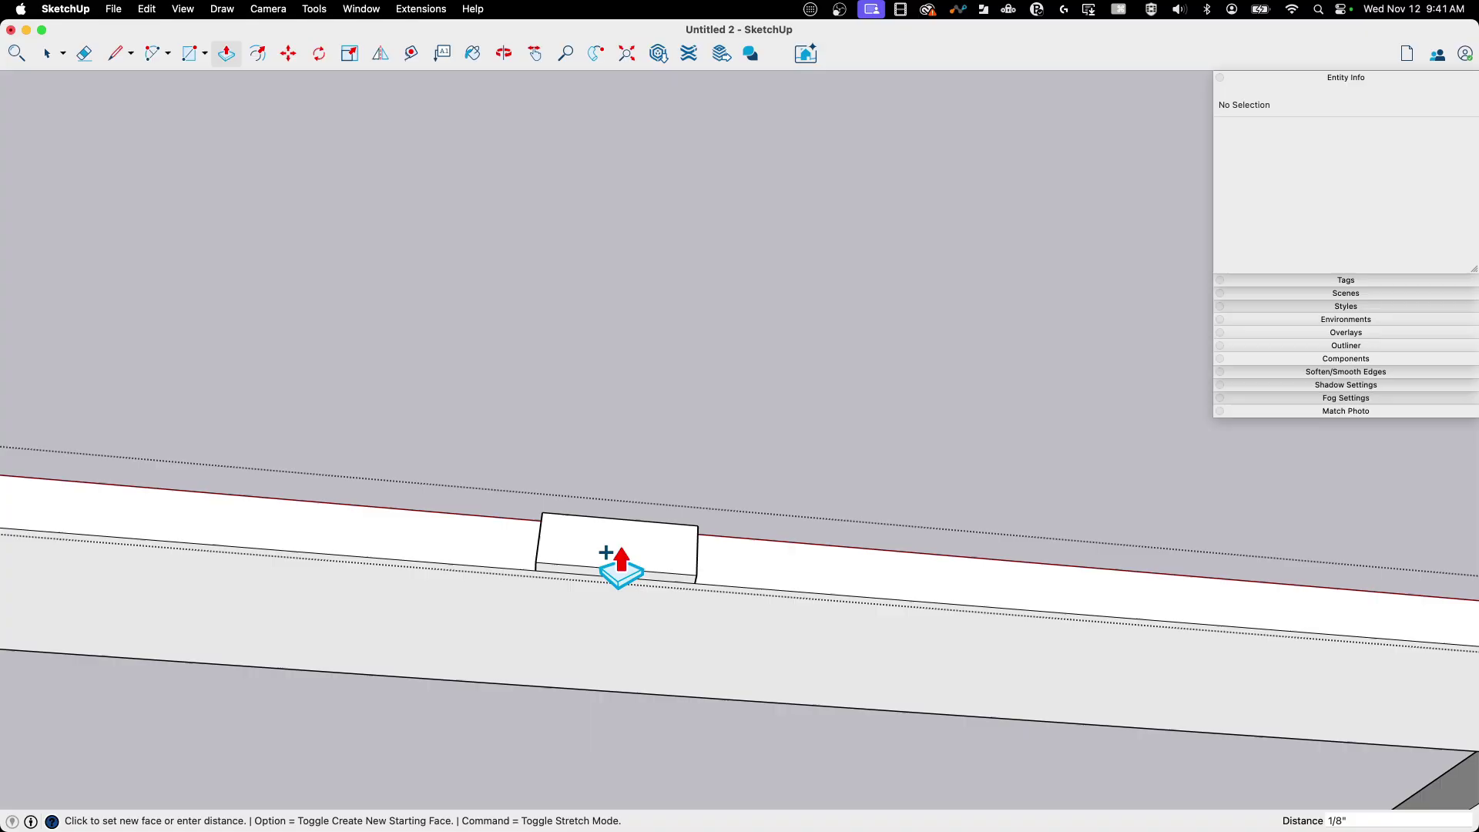
pyautogui.click(604, 552)
pyautogui.moveTo(612, 568)
pyautogui.mouseDown(button='middle')
pyautogui.moveTo(565, 593)
pyautogui.moveTo(449, 590)
pyautogui.moveTo(350, 561)
pyautogui.moveTo(263, 491)
pyautogui.mouseUp(button='middle')
pyautogui.click(594, 583)
pyautogui.click(444, 585)
pyautogui.press('e')
pyautogui.click(261, 504)
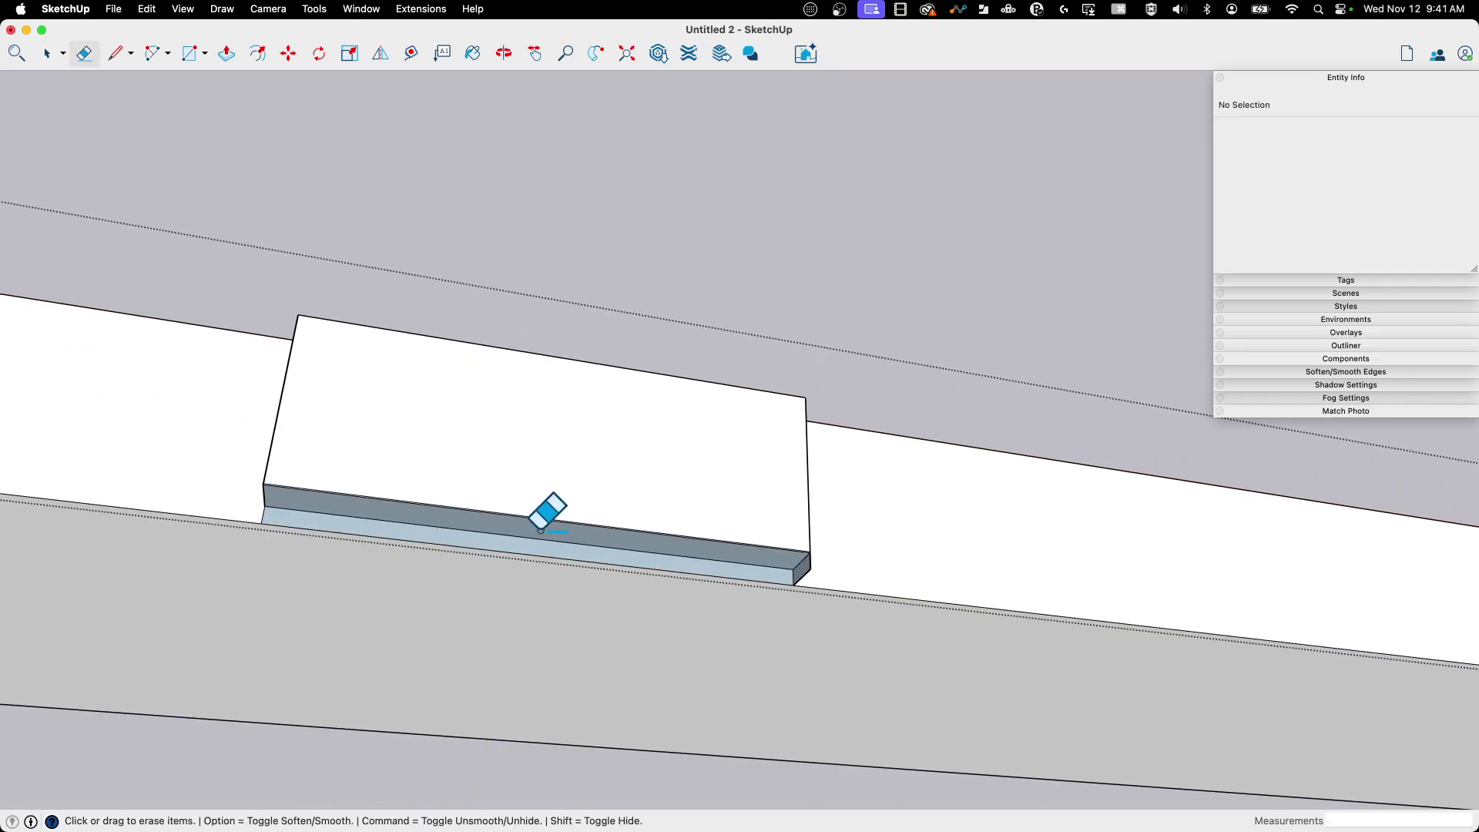
pyautogui.click(794, 580)
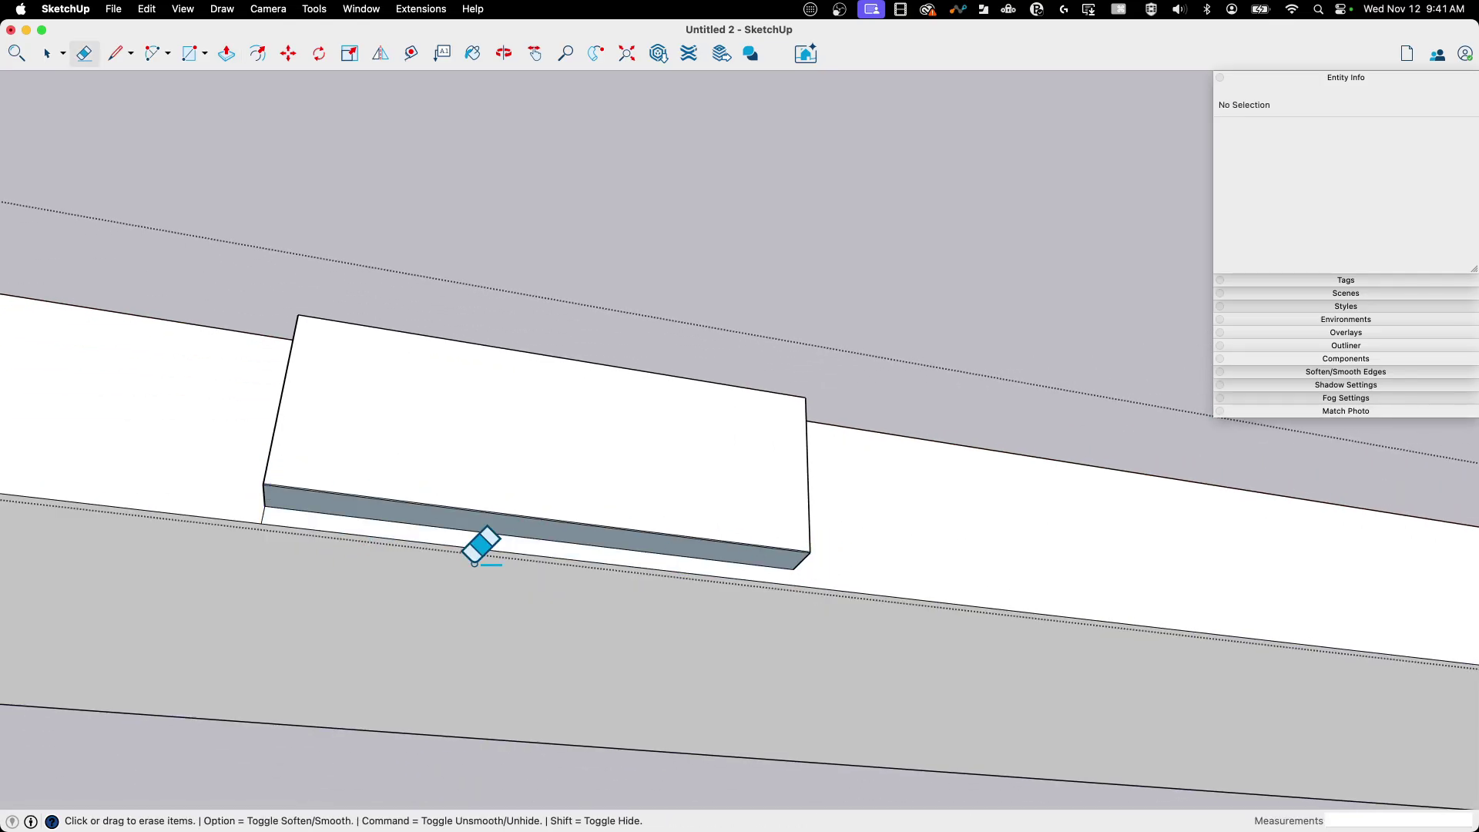
pyautogui.rightClick(378, 446)
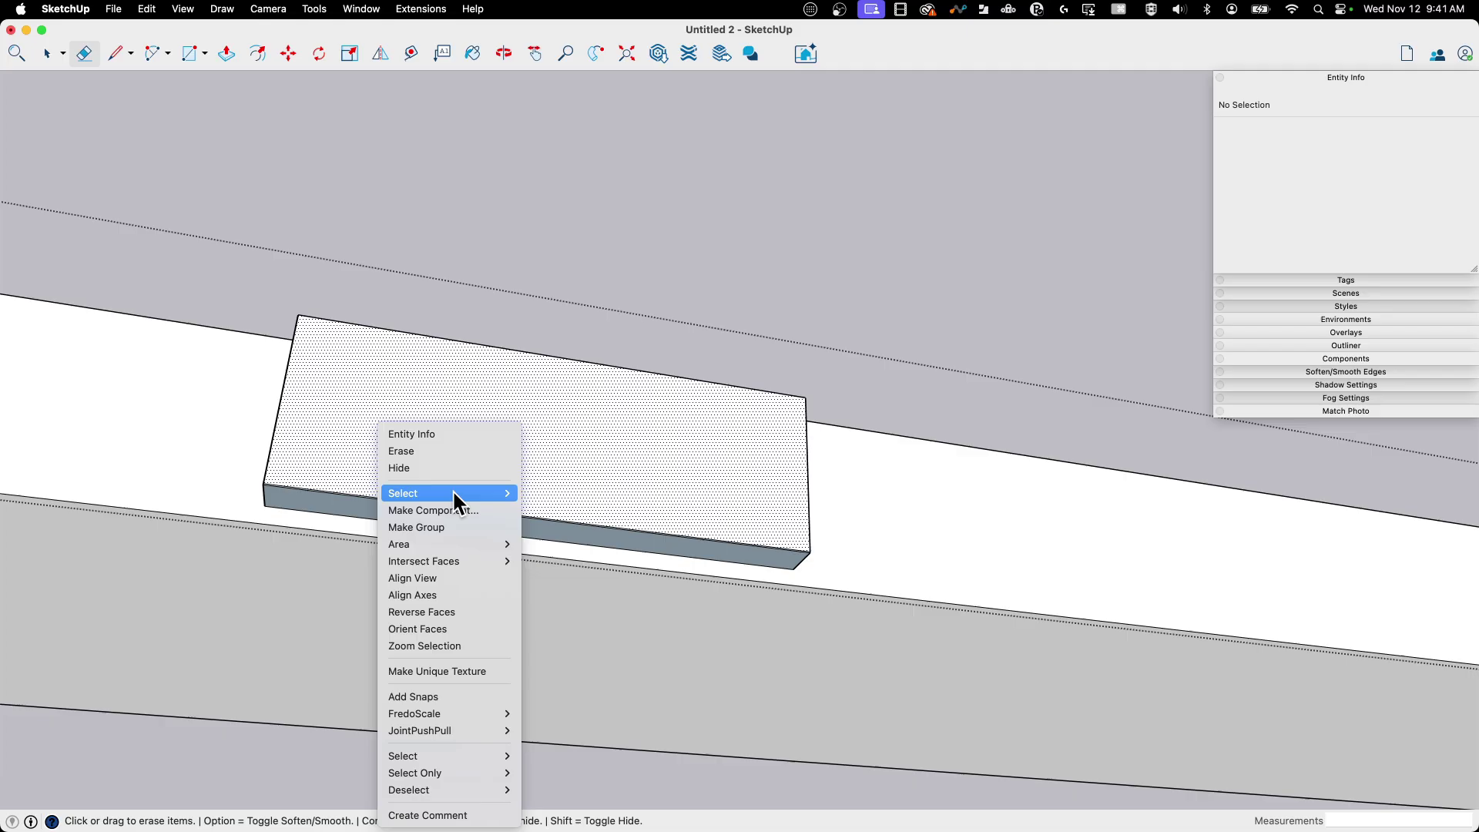
pyautogui.click(460, 577)
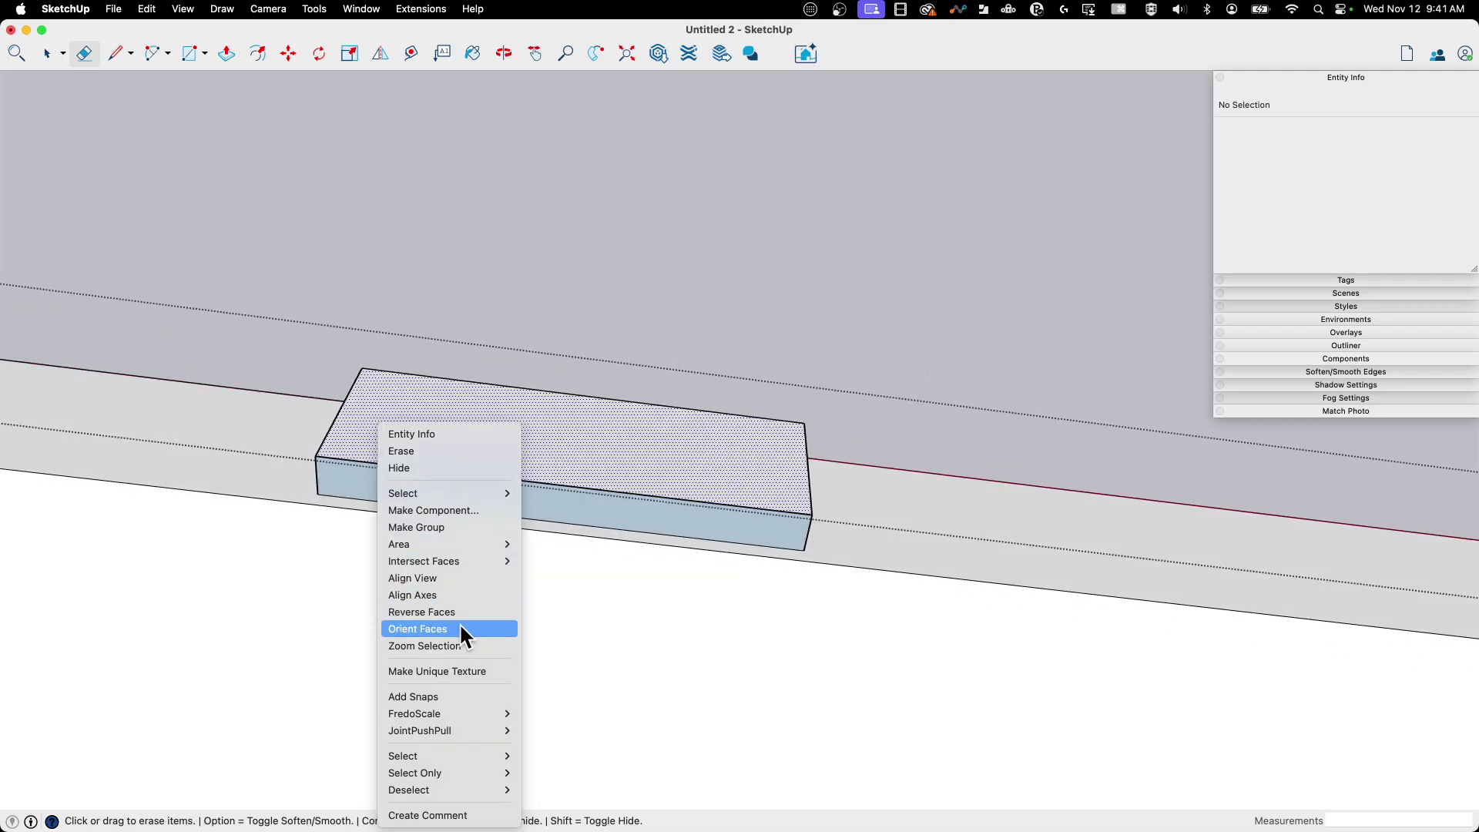
# Draw an inset outline on the block's top and erase the extra left portion.
pyautogui.press('l')
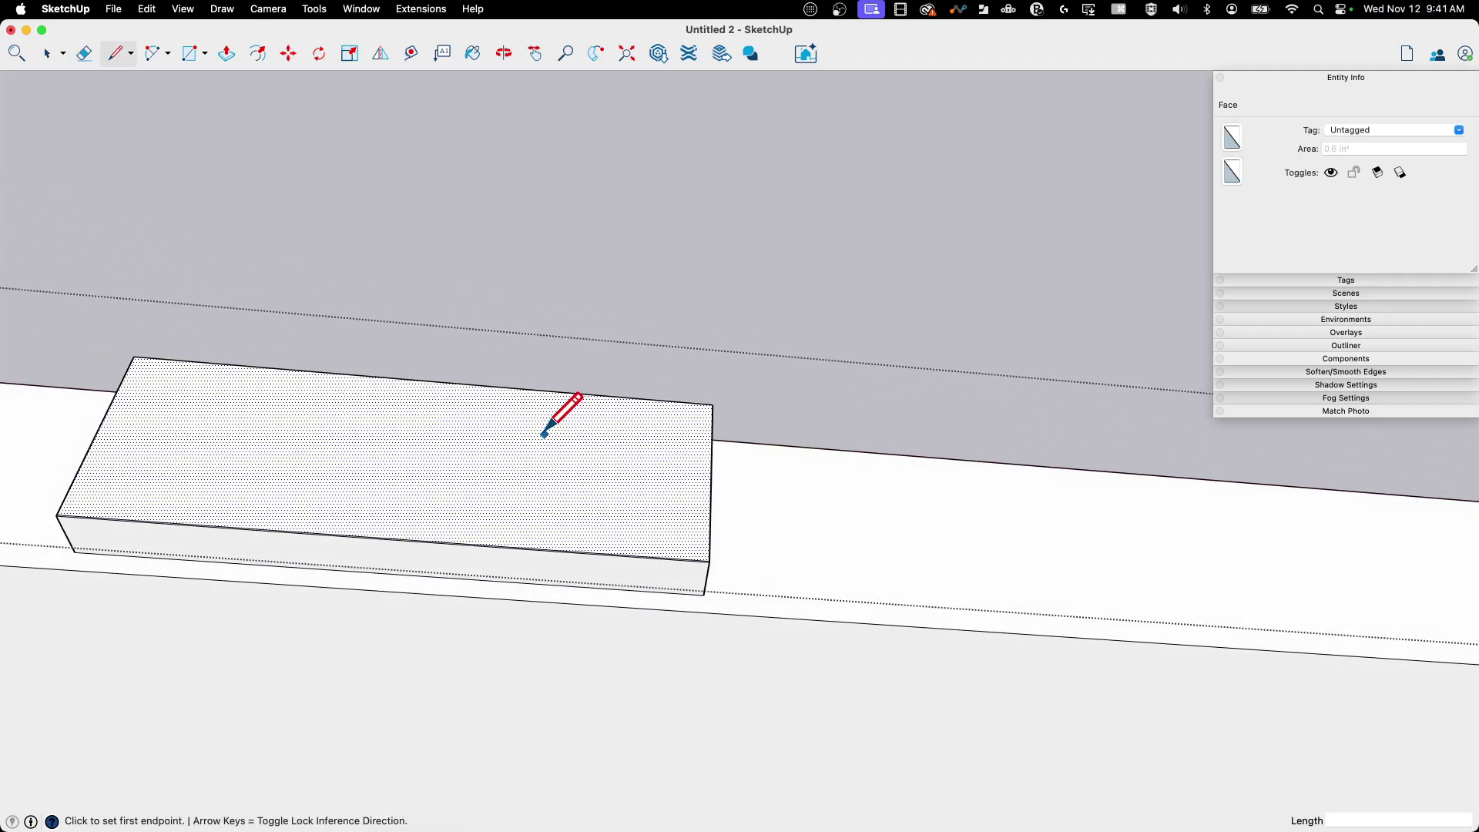
pyautogui.click(576, 398)
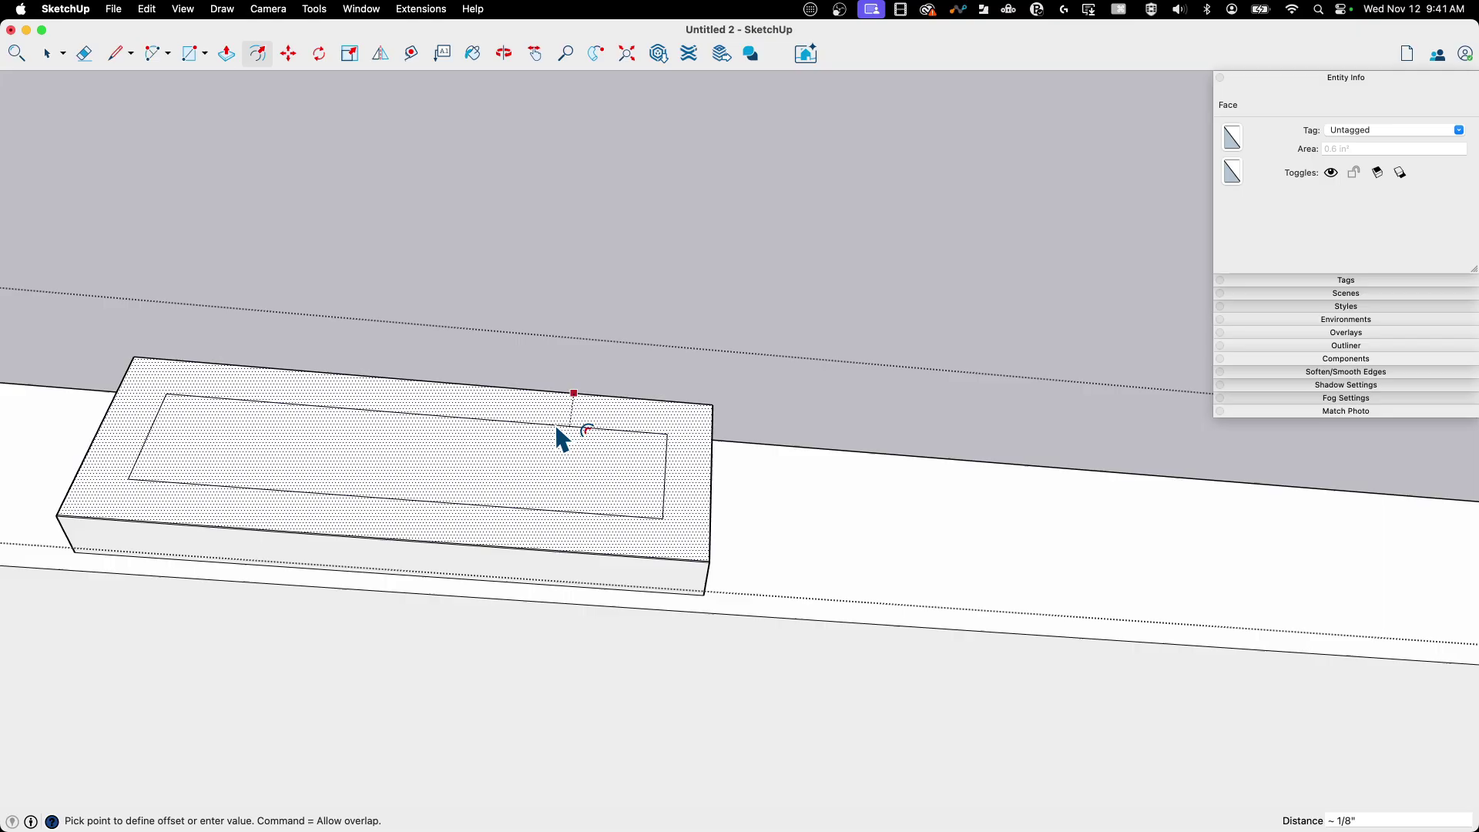
pyautogui.click(561, 436)
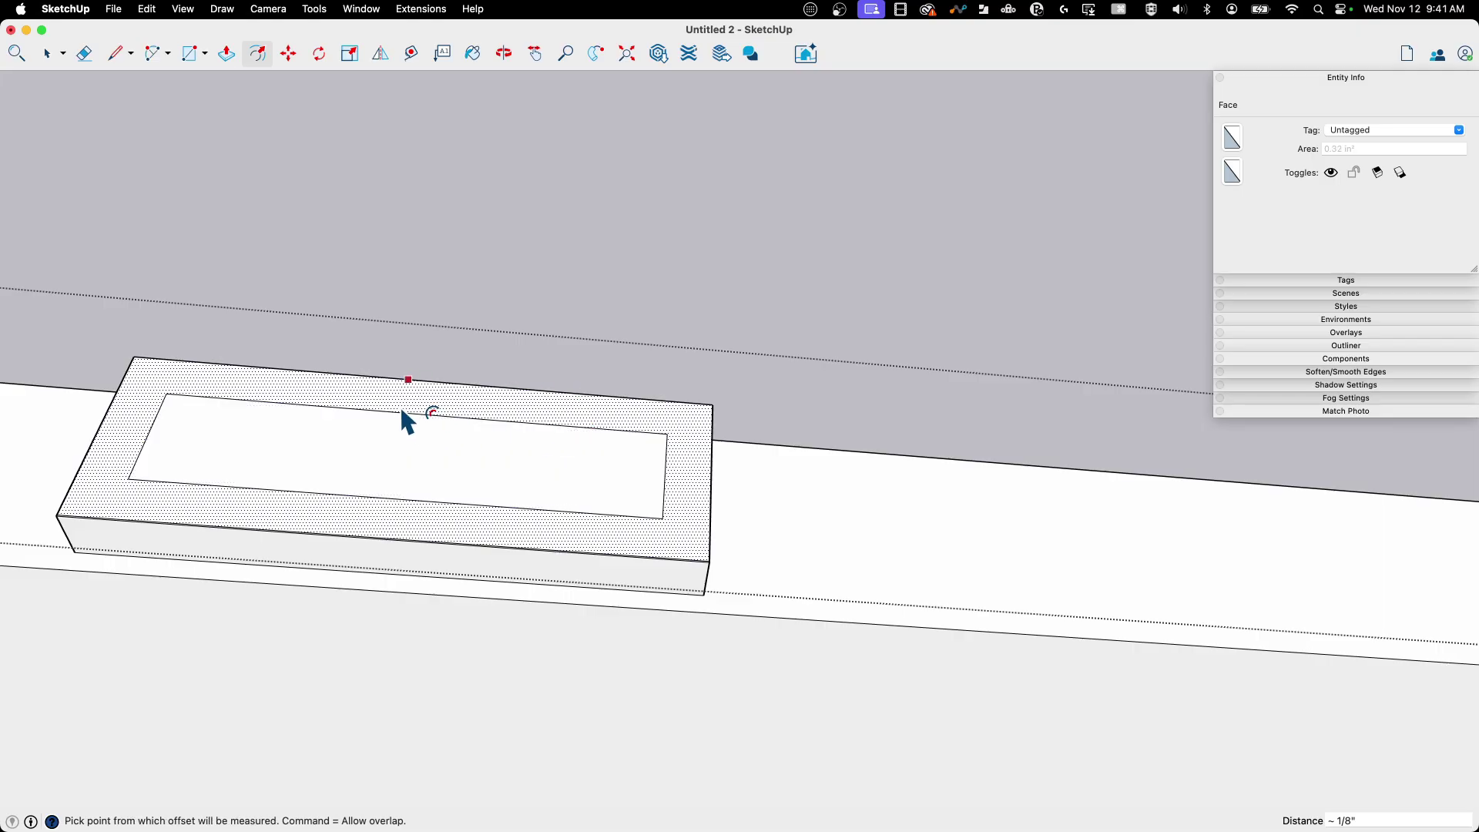
pyautogui.click(306, 491)
pyautogui.press('e')
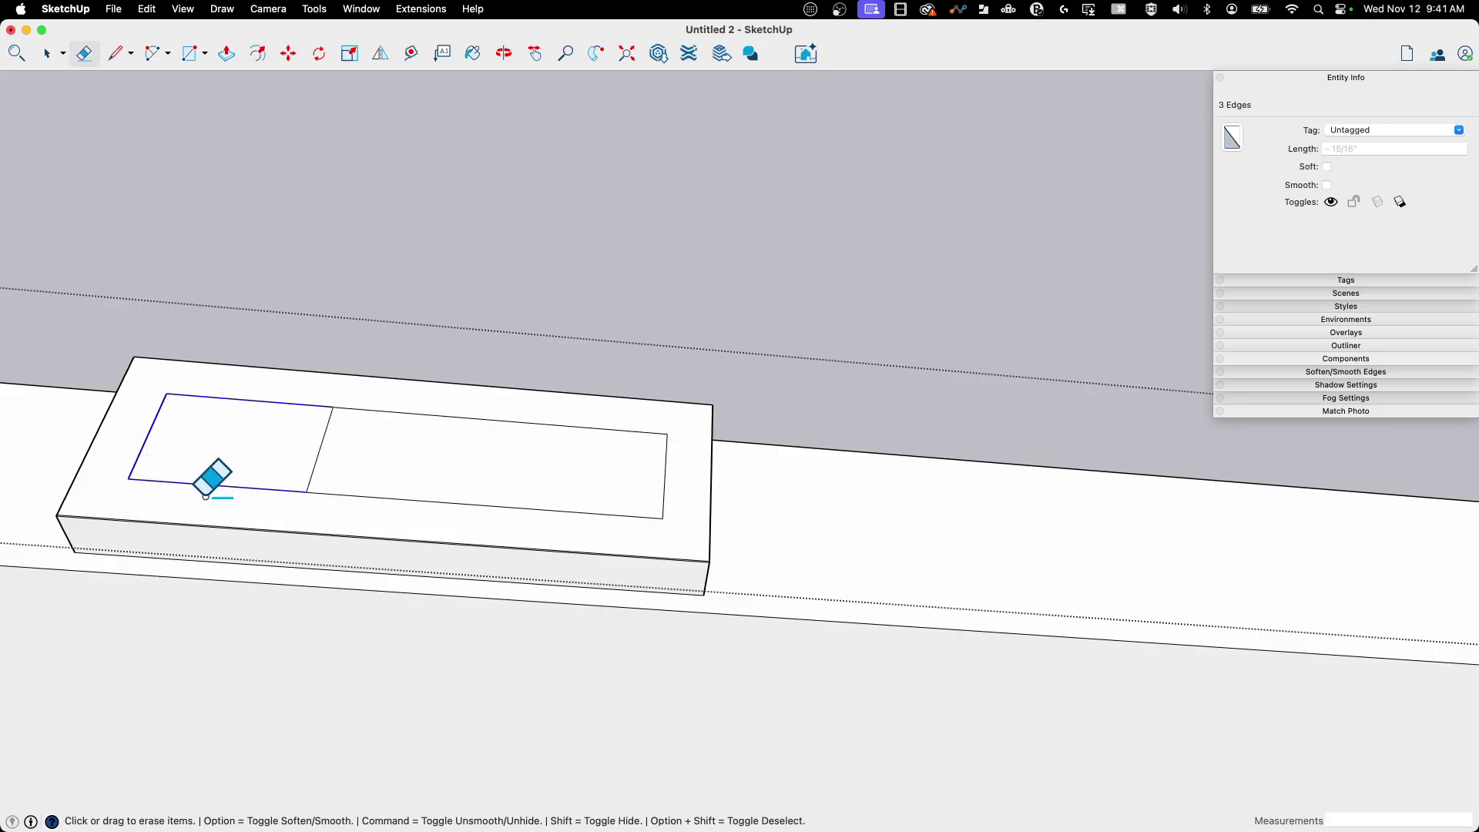
pyautogui.moveTo(205, 497); pyautogui.dragTo(223, 493)
# Raise the inner rectangle 1/4 inch and lower its top edge to slope the lock.
pyautogui.press('p')
pyautogui.click(427, 490)
pyautogui.click(436, 403)
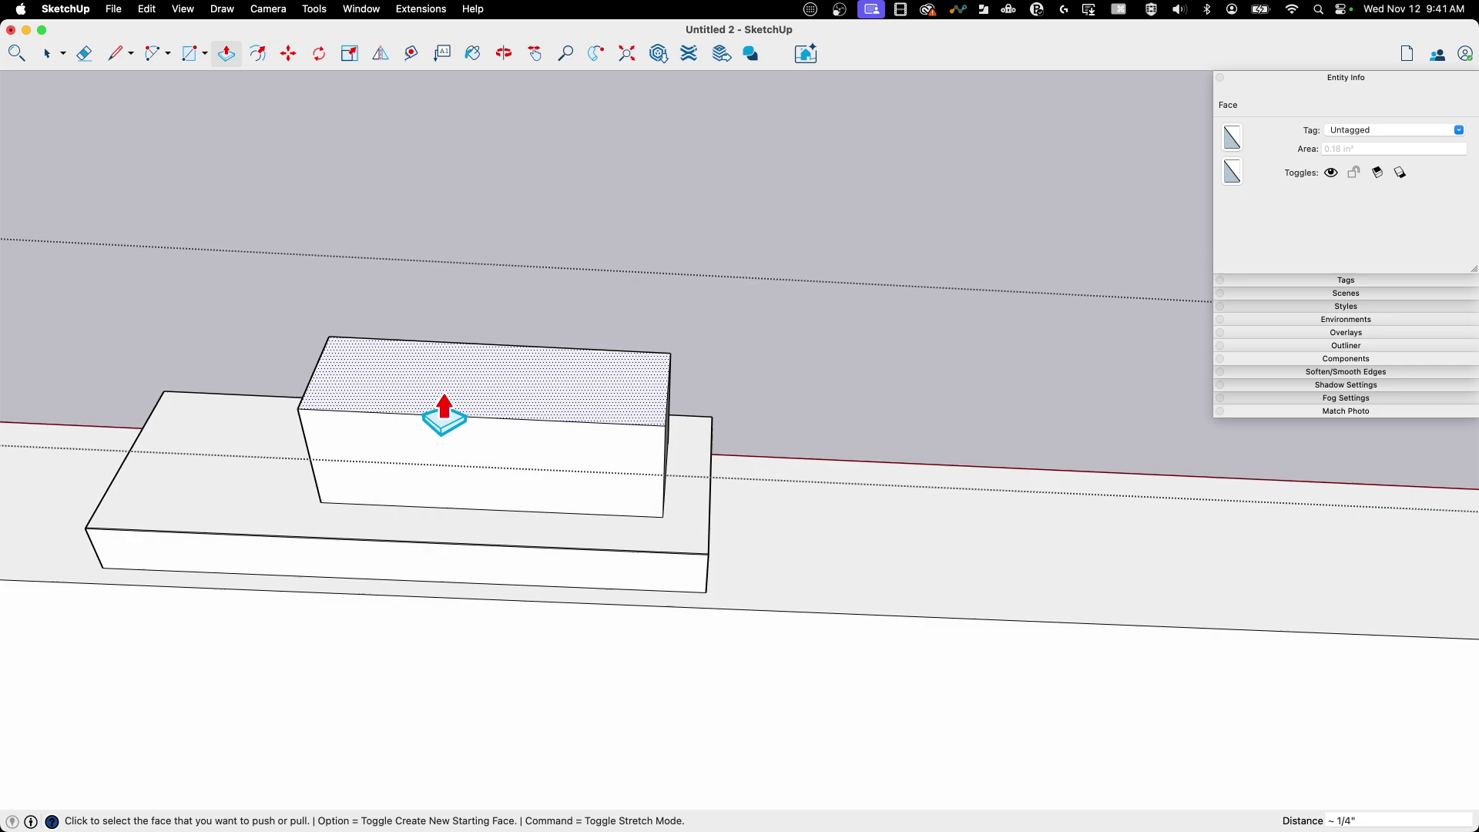
pyautogui.moveTo(445, 416); pyautogui.dragTo(637, 403, button='middle')
pyautogui.press('m')
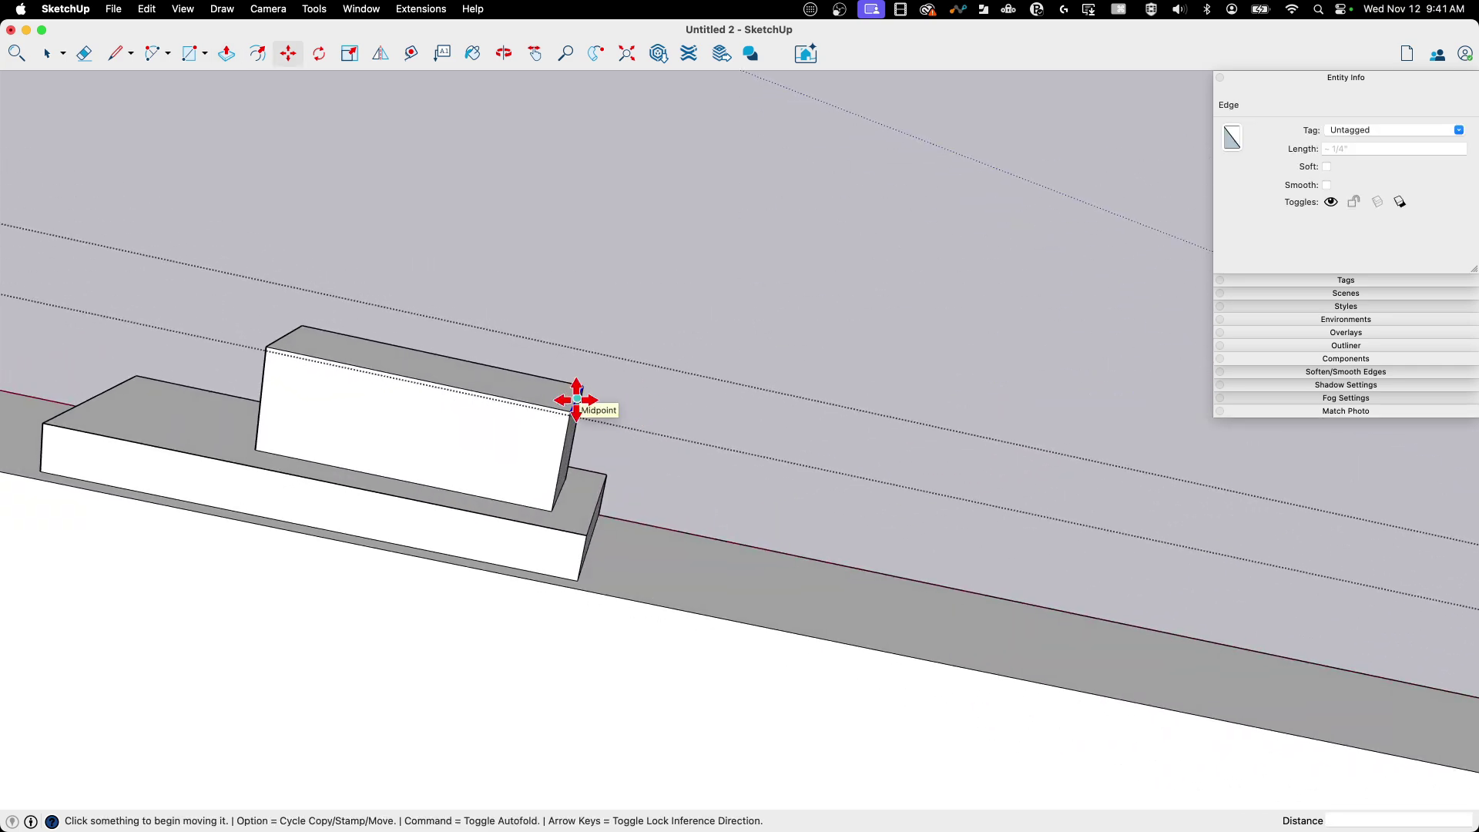
pyautogui.scroll(3, 576, 400)
pyautogui.click(574, 400)
pyautogui.click(572, 443)
pyautogui.press('space')
pyautogui.scroll(-3, 663, 397)
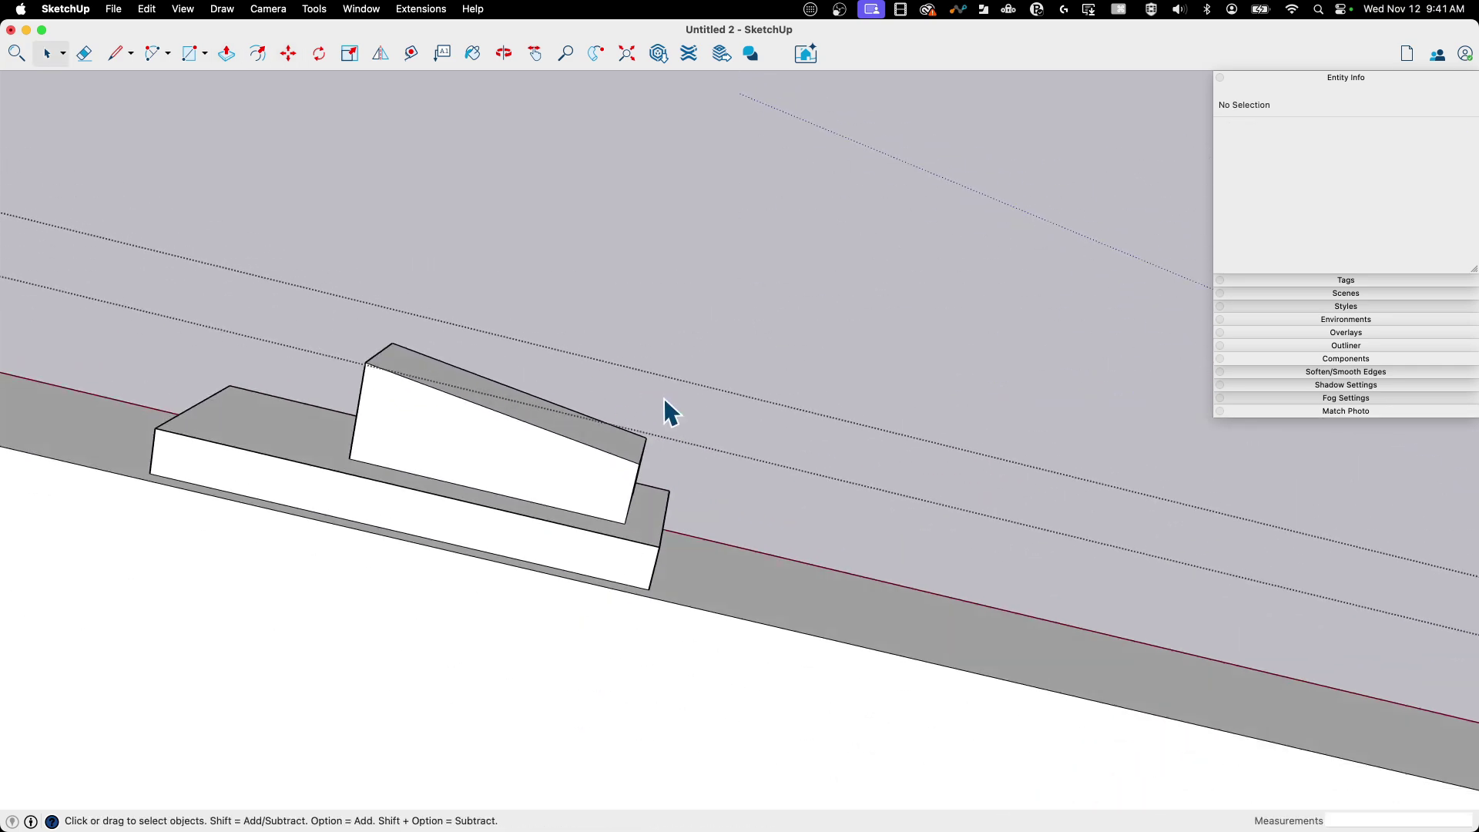
pyautogui.scroll(-10, 664, 397)
pyautogui.click(963, 607)
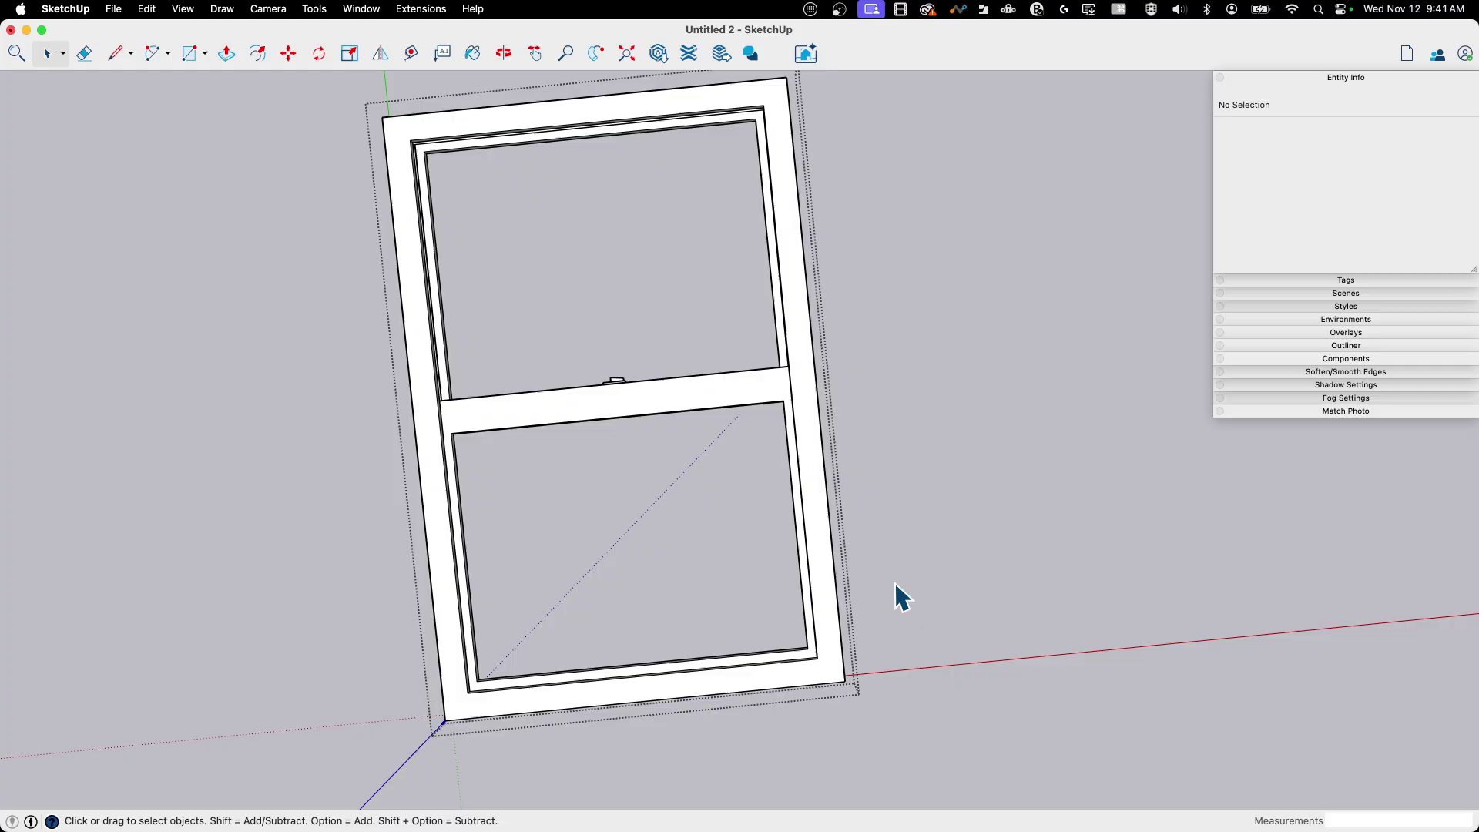
# Draw a rectangle face filling the frame opening corner to corner.
pyautogui.moveTo(895, 582); pyautogui.dragTo(465, 482, button='middle')
pyautogui.scroll(5, 575, 409)
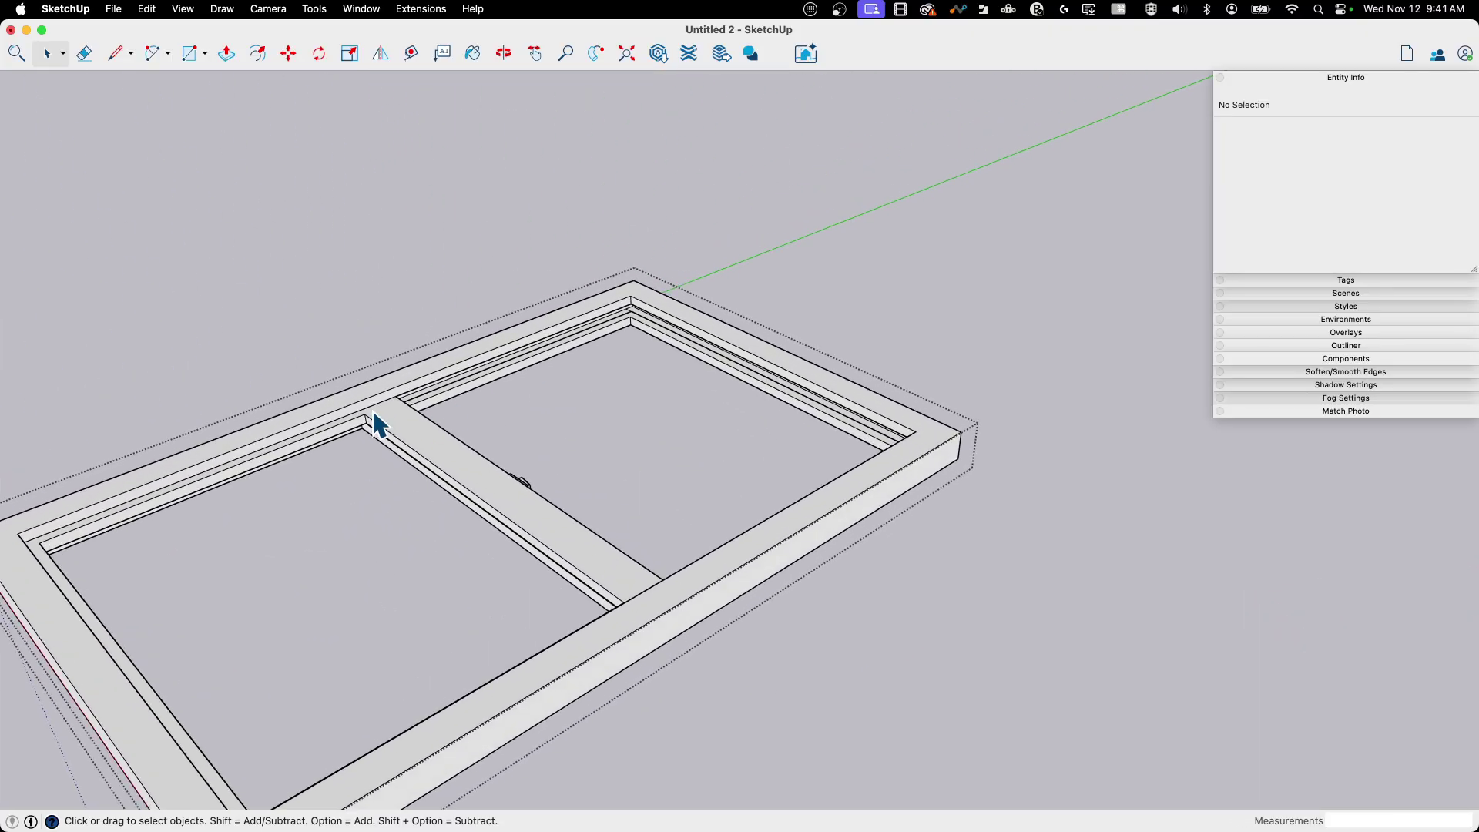
pyautogui.scroll(-5, 377, 424)
pyautogui.scroll(10, 381, 423)
pyautogui.press('r')
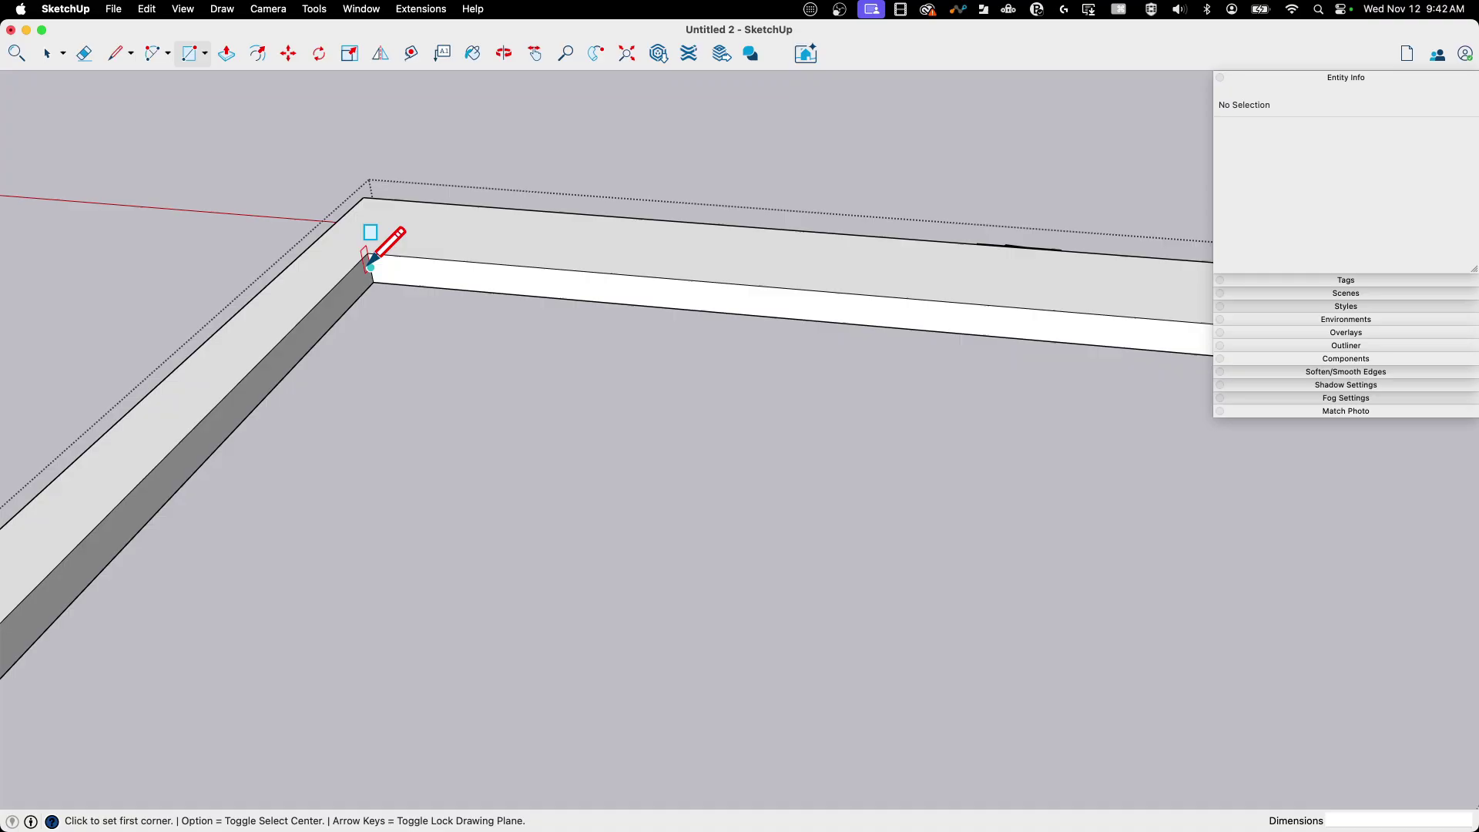
pyautogui.click(368, 267)
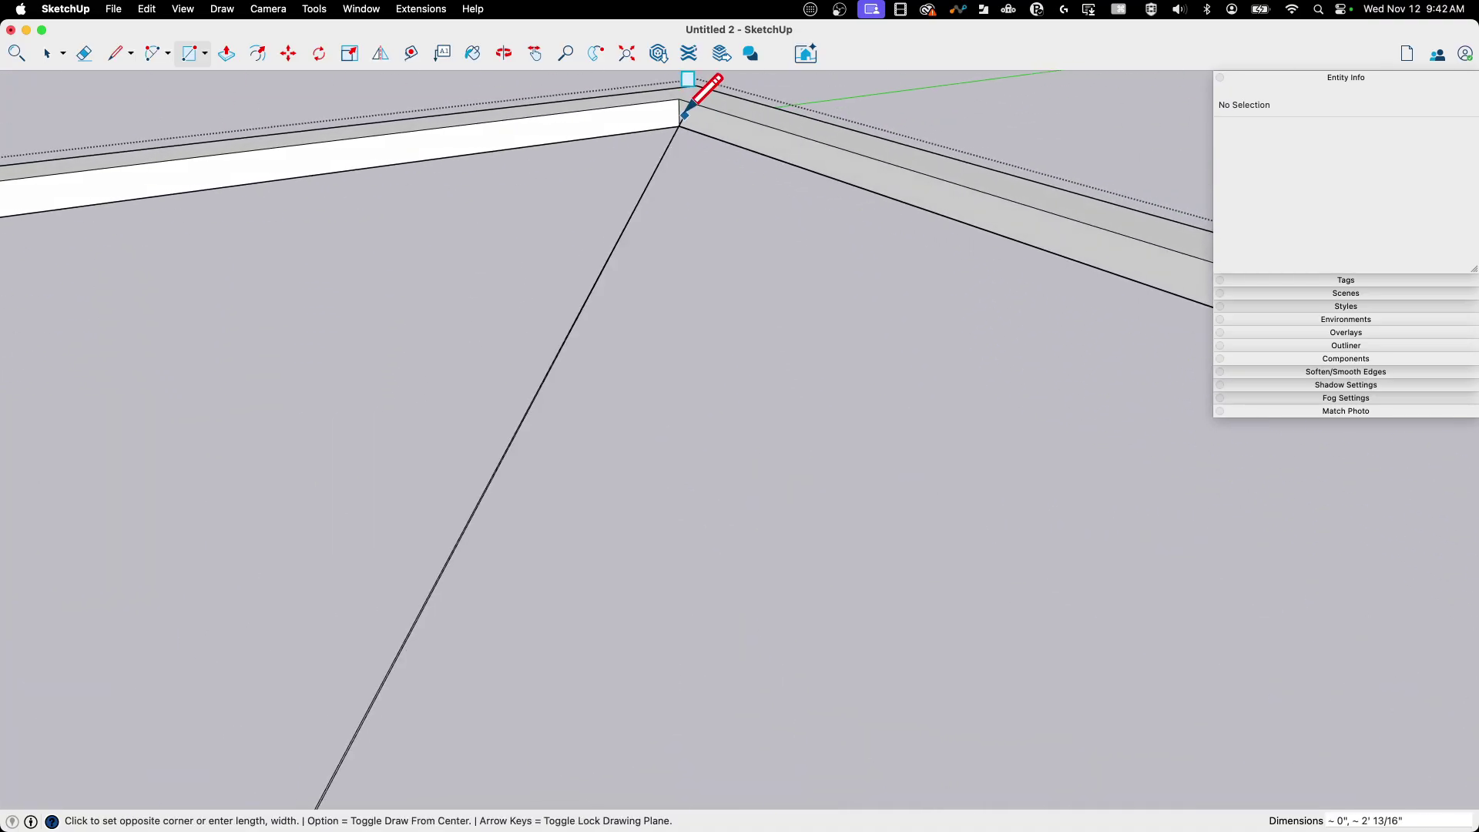
pyautogui.click(686, 104)
# Paint the new face with a material from the Glass library.
pyautogui.scroll(-8, 765, 248)
pyautogui.press('space')
pyautogui.scroll(2, 655, 475)
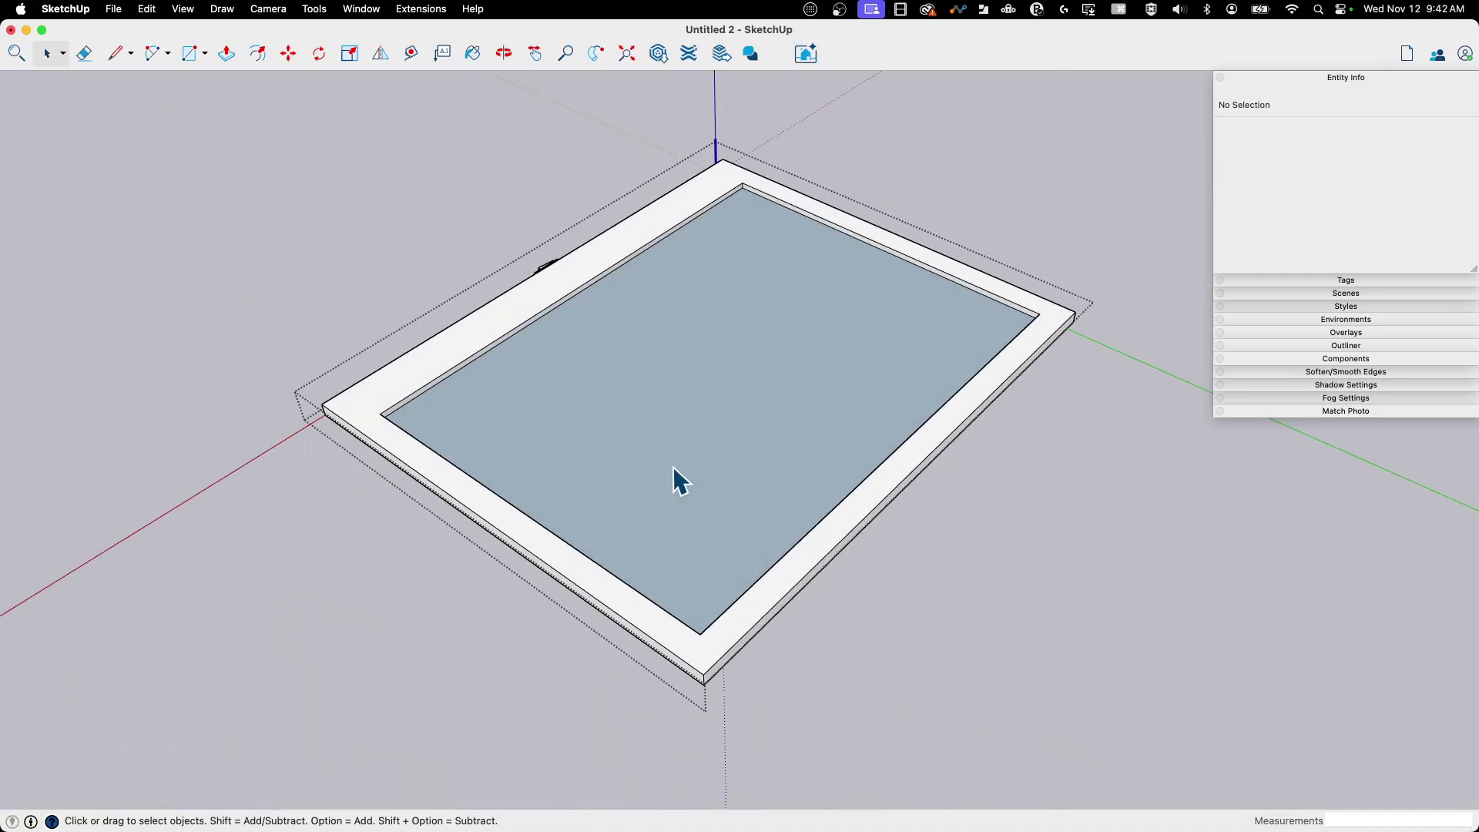
pyautogui.press('b')
pyautogui.click(977, 186)
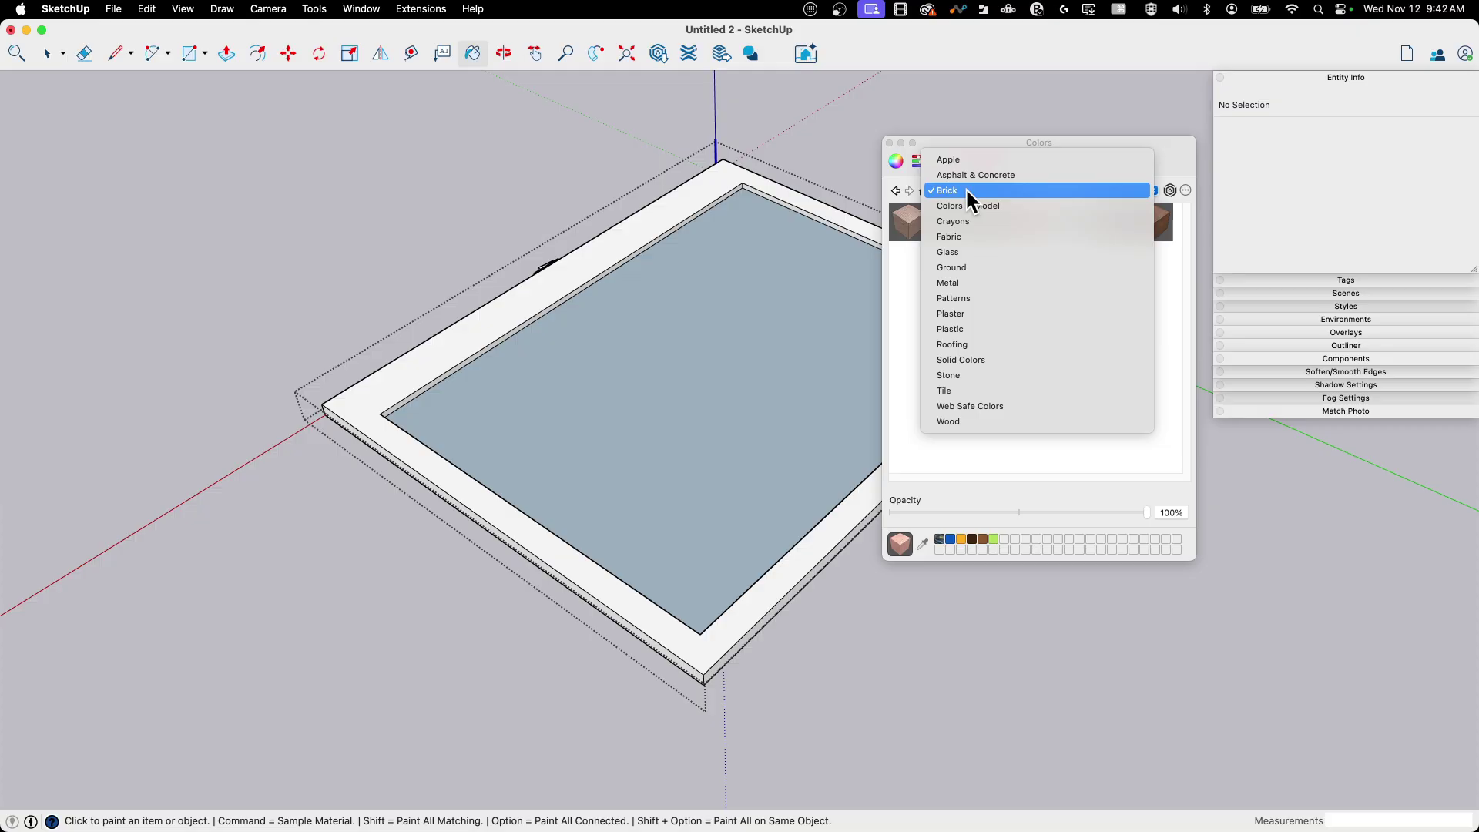
pyautogui.click(995, 252)
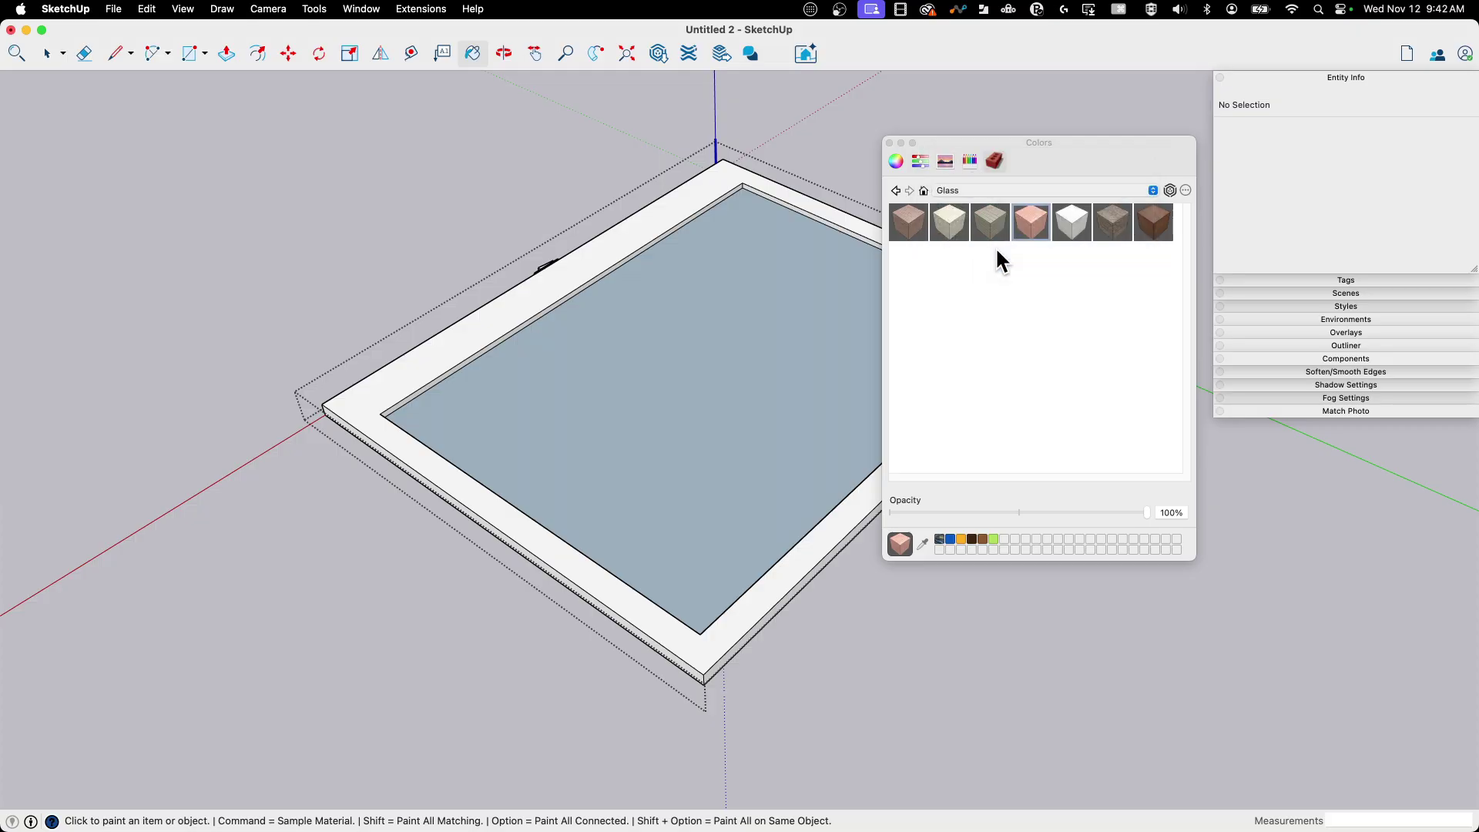
pyautogui.click(696, 376)
pyautogui.moveTo(691, 382)
pyautogui.mouseDown(button='middle')
pyautogui.moveTo(701, 351)
pyautogui.moveTo(677, 440)
pyautogui.moveTo(747, 131)
pyautogui.moveTo(626, 445)
pyautogui.moveTo(622, 419)
pyautogui.moveTo(531, 429)
pyautogui.moveTo(719, 26)
pyautogui.moveTo(716, 304)
pyautogui.moveTo(779, 245)
pyautogui.moveTo(670, 452)
pyautogui.moveTo(651, 454)
pyautogui.moveTo(685, 404)
pyautogui.moveTo(542, 383)
pyautogui.moveTo(615, 329)
pyautogui.moveTo(640, 380)
pyautogui.moveTo(709, 385)
pyautogui.mouseUp(button='middle')
pyautogui.press('space')
# Inside the Sliding Pane, draw a rectangle face filling the sash opening.
pyautogui.click(626, 445)
pyautogui.doubleClick(622, 418)
pyautogui.tripleClick(623, 418)
pyautogui.click(779, 245)
pyautogui.doubleClick(594, 335)
pyautogui.scroll(5, 541, 277)
pyautogui.press('r')
pyautogui.moveTo(566, 198); pyautogui.dragTo(525, 142, button='middle')
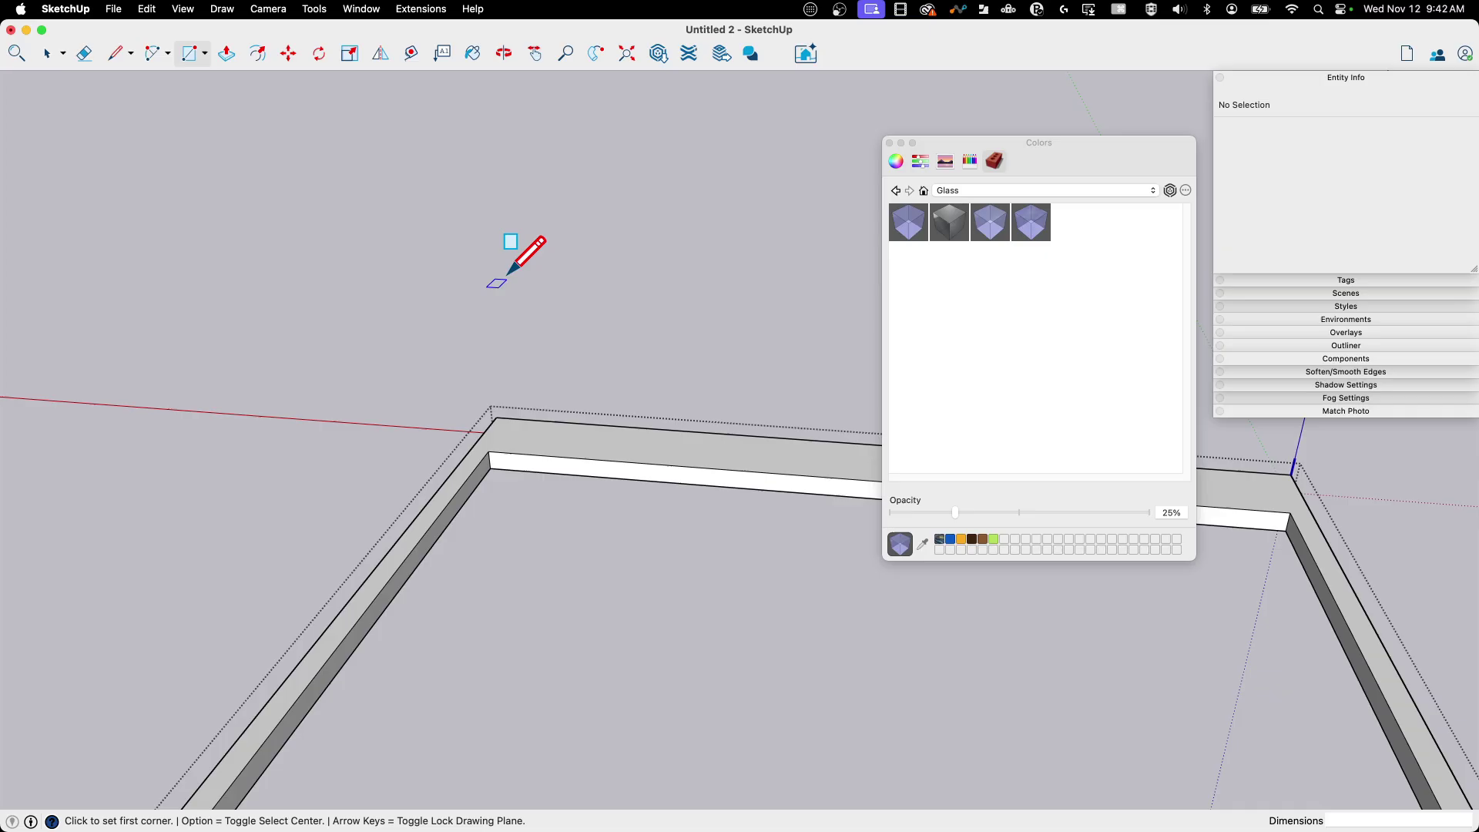
pyautogui.scroll(2, 488, 451)
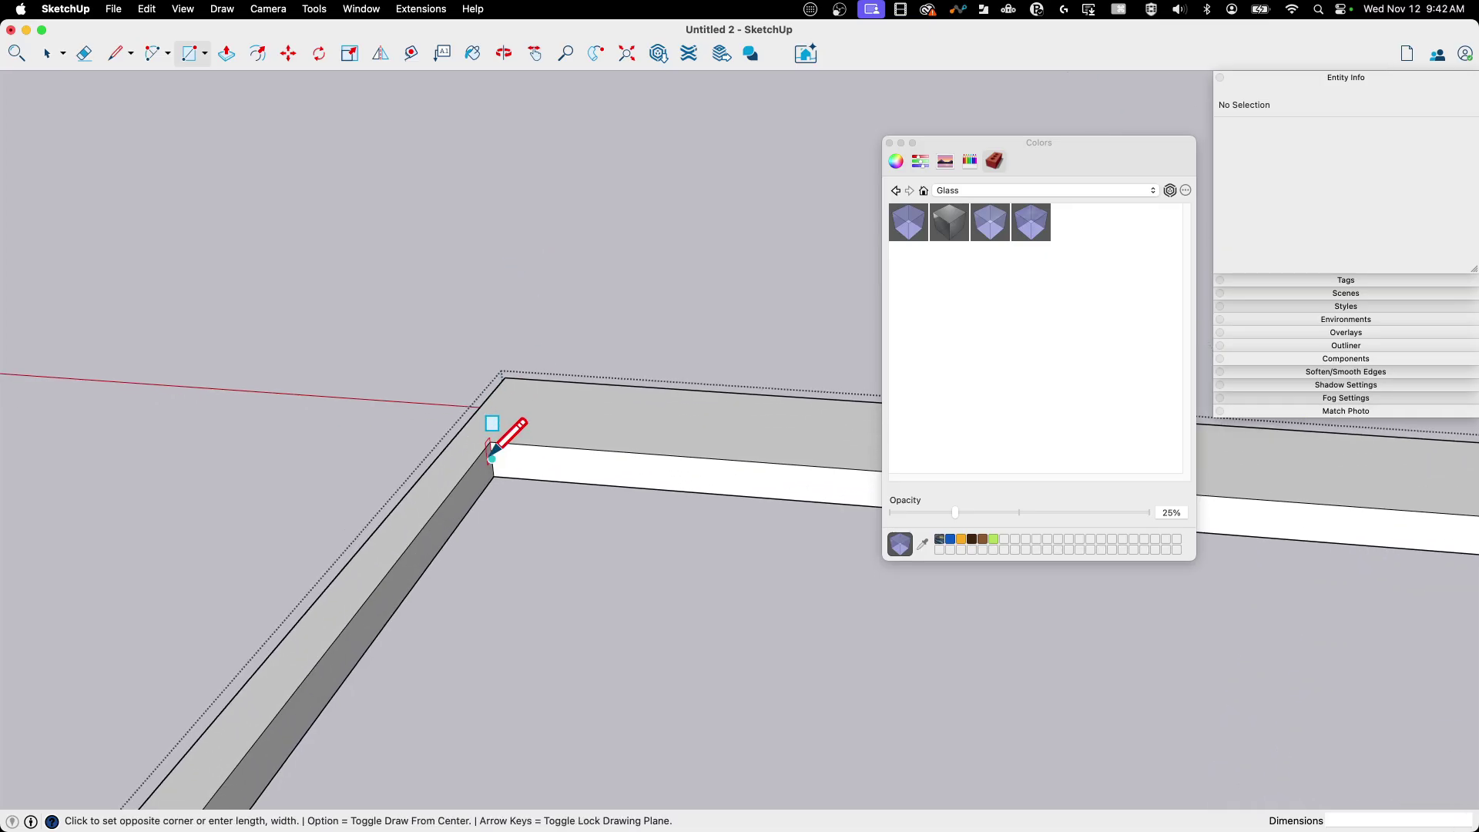
pyautogui.scroll(-5, 488, 458)
pyautogui.moveTo(452, 270); pyautogui.dragTo(486, 272, button='middle')
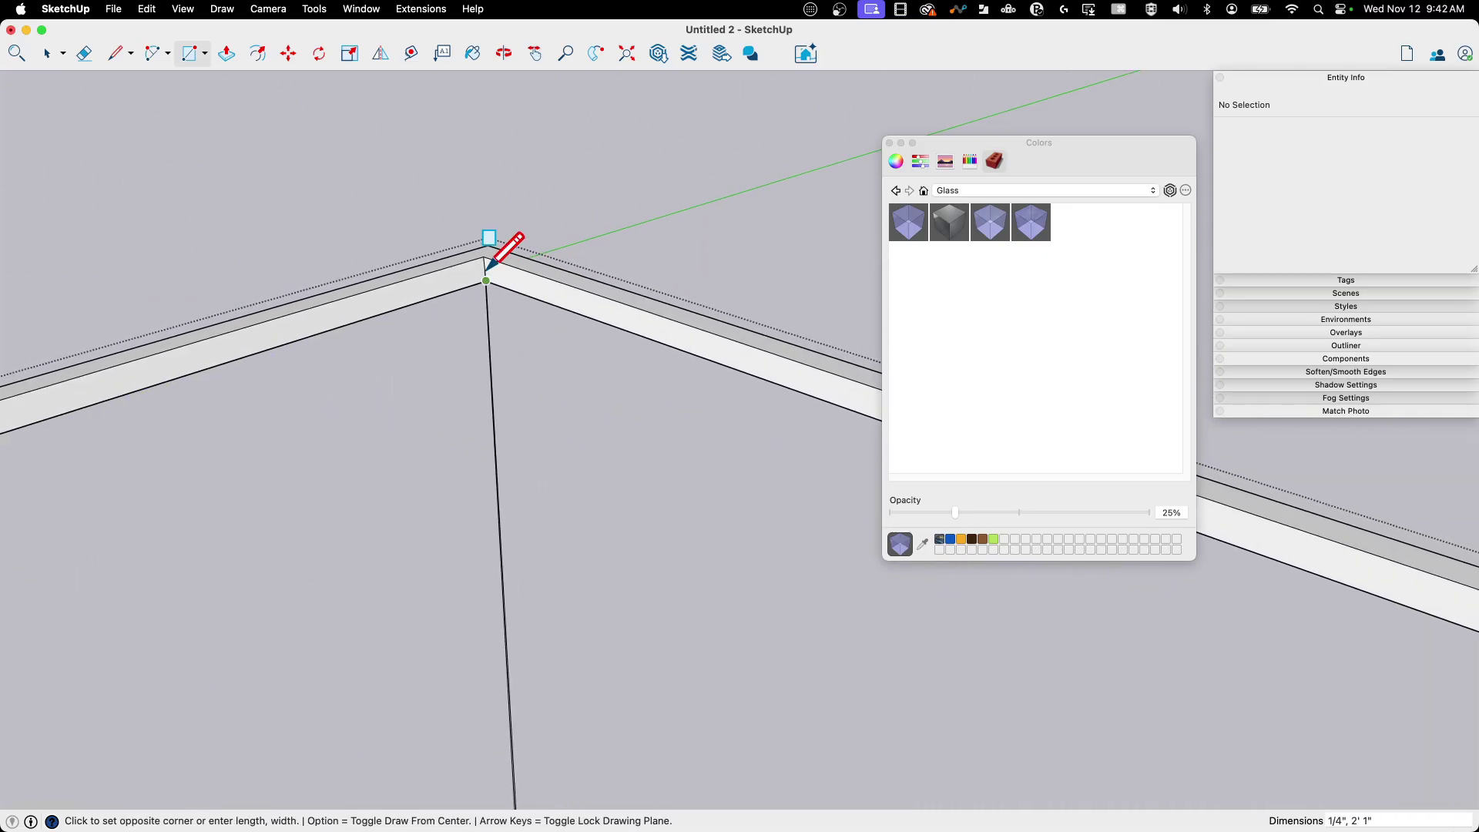
pyautogui.click(488, 266)
# Paint the sash's new face with the translucent Glass material.
pyautogui.press('space')
pyautogui.scroll(-5, 814, 279)
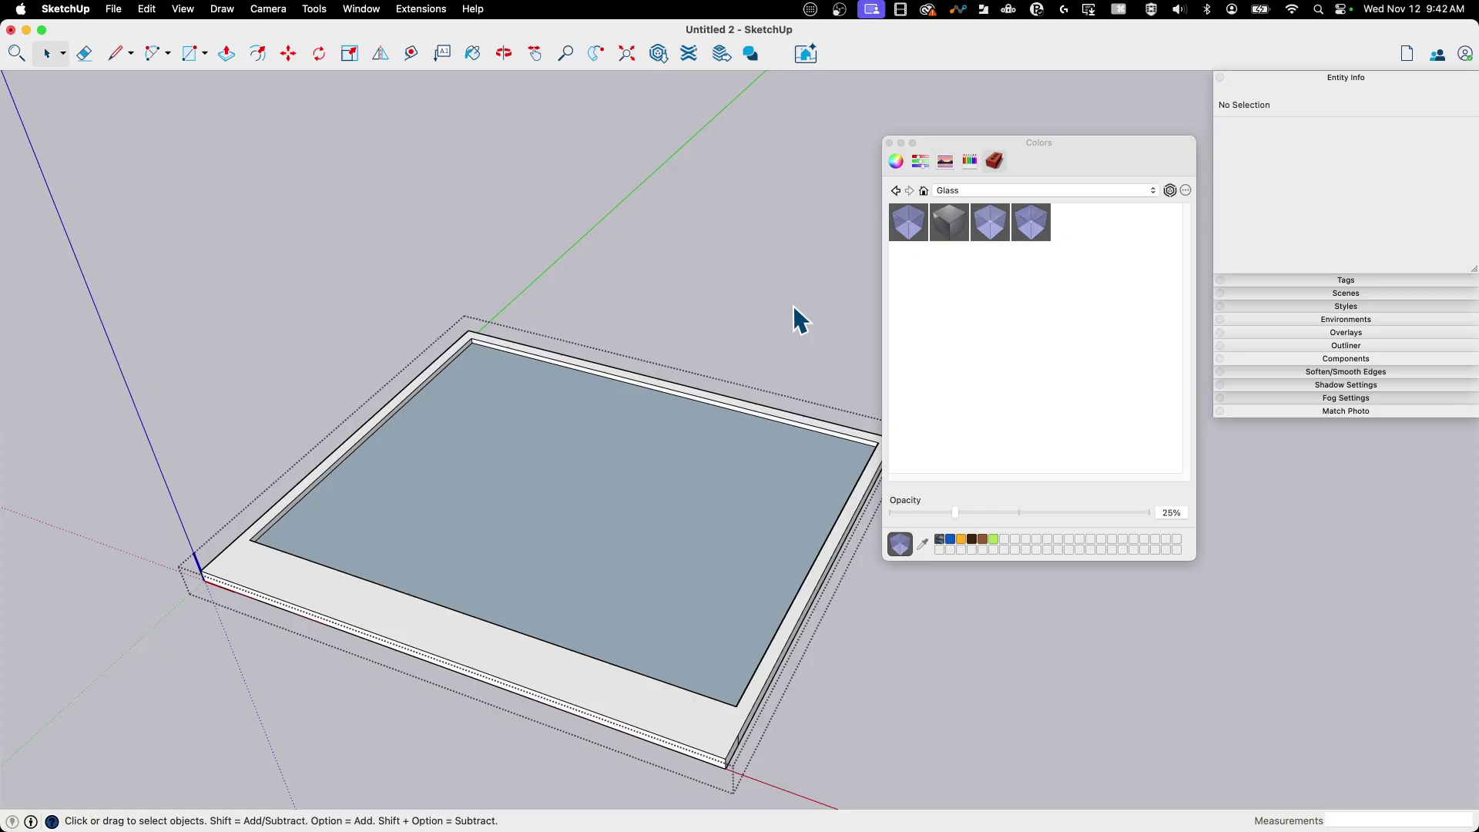
pyautogui.click(908, 222)
pyautogui.click(636, 441)
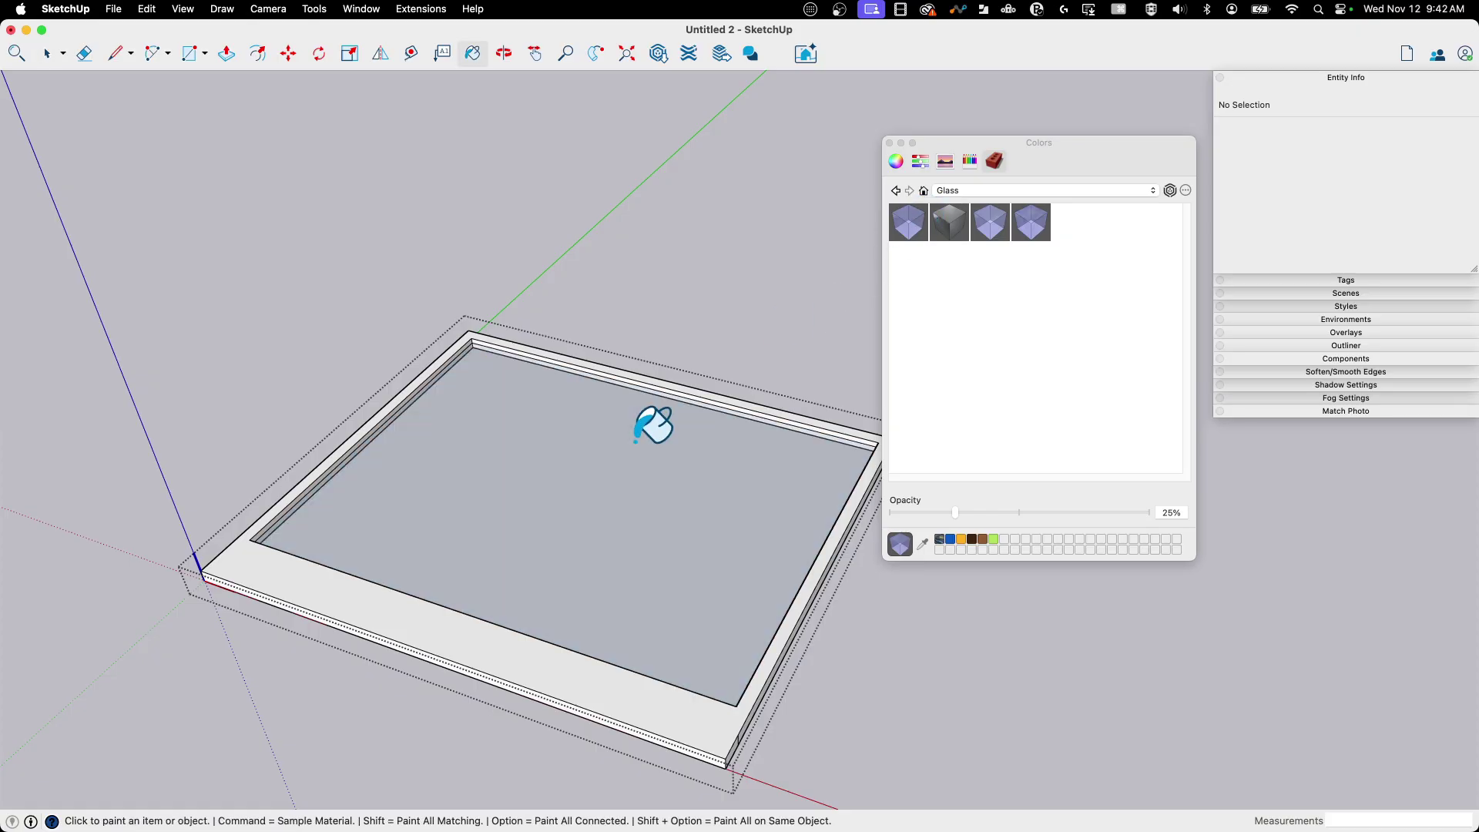
pyautogui.moveTo(636, 439); pyautogui.dragTo(709, 393, button='middle')
pyautogui.press('space')
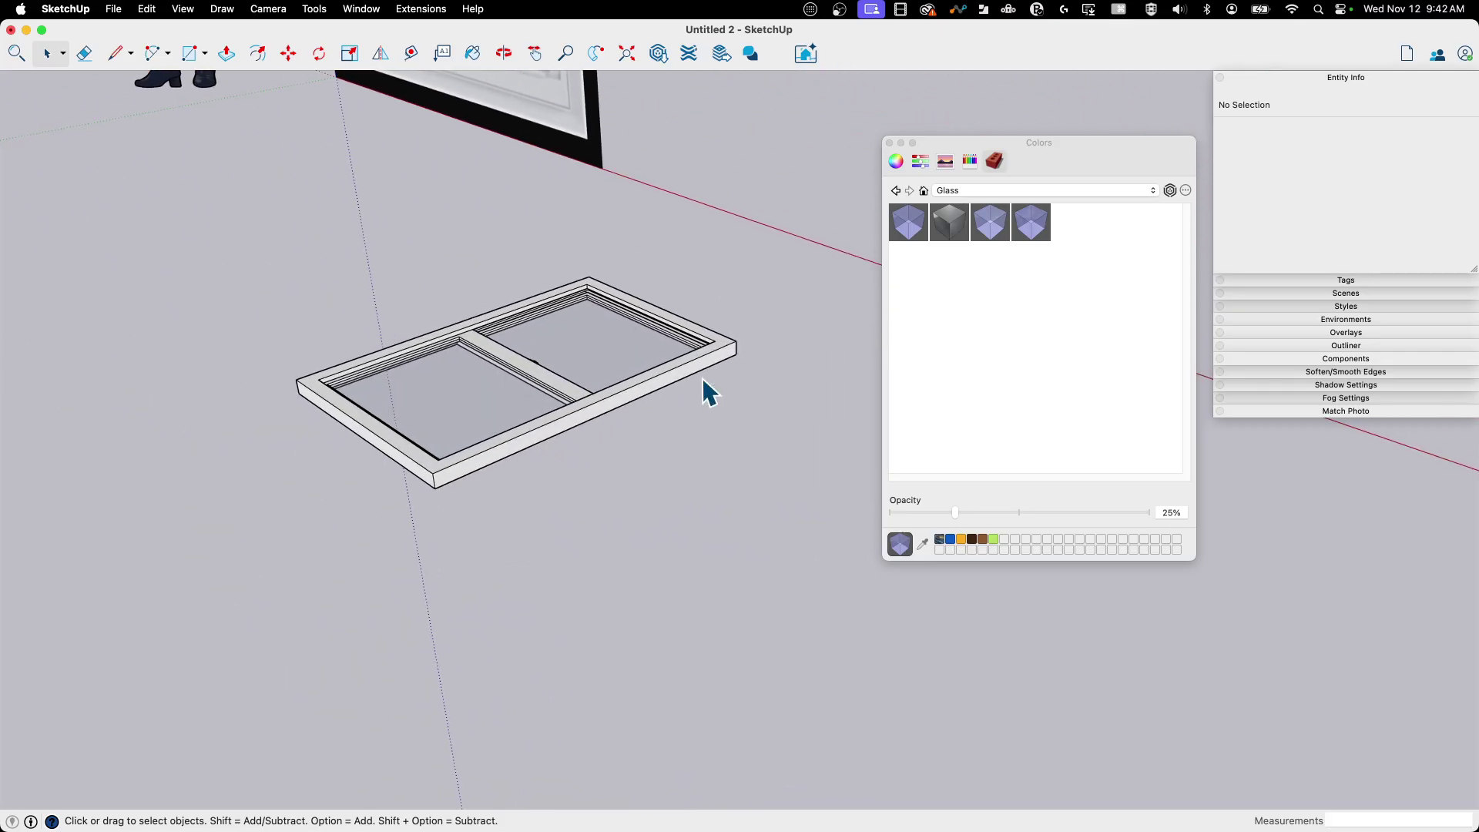
# Draw a rectangle on the ground as the wall's footprint.
pyautogui.click(889, 142)
pyautogui.click(594, 372)
pyautogui.moveTo(630, 384); pyautogui.dragTo(710, 538, button='middle')
pyautogui.press('r')
pyautogui.click(678, 574)
pyautogui.click(1150, 298)
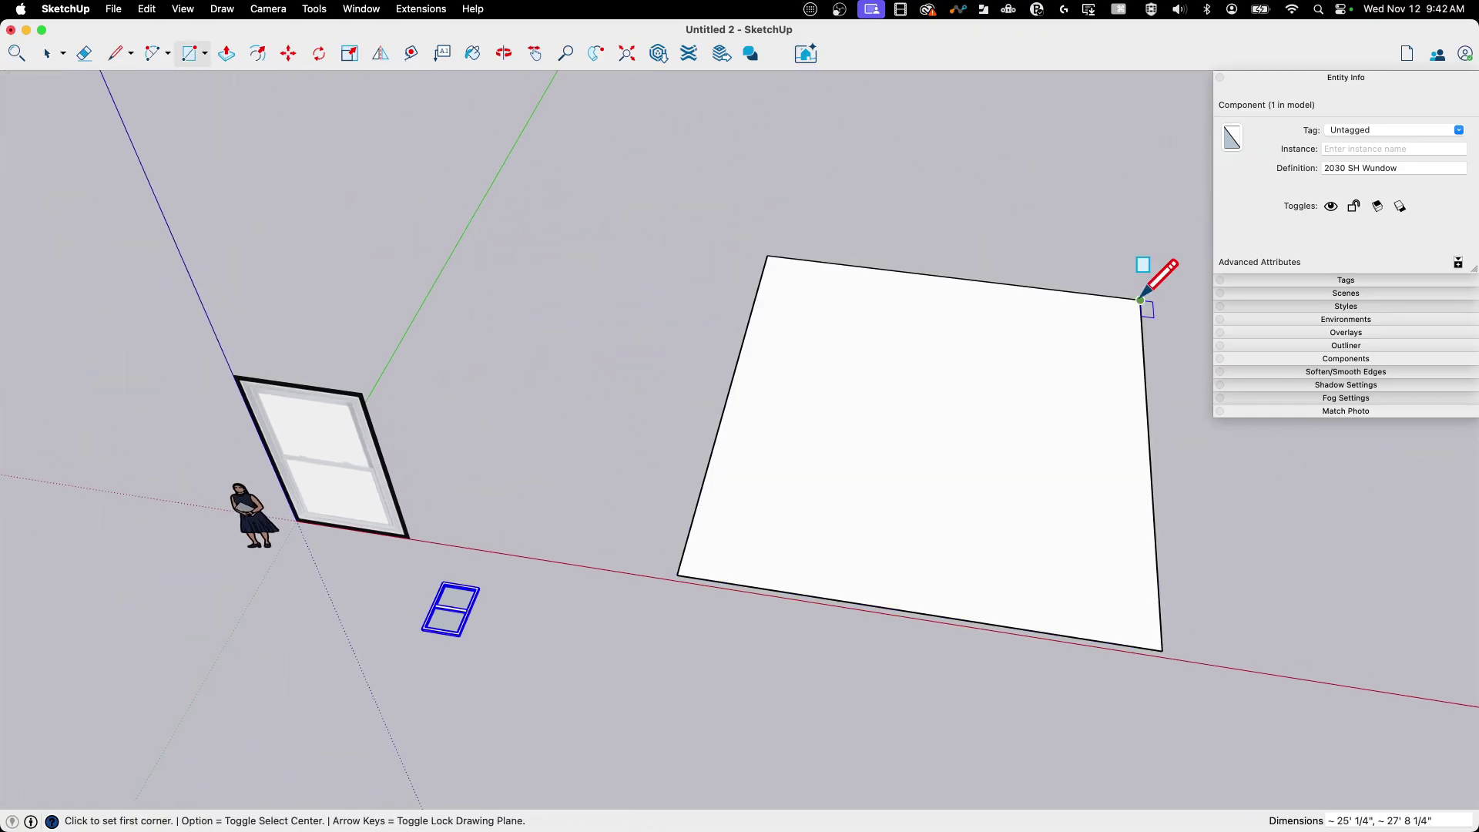
pyautogui.moveTo(1151, 295); pyautogui.dragTo(1374, 362, button='middle')
# Push/Pull the rectangle face up into a tall wall box.
pyautogui.click(1375, 359)
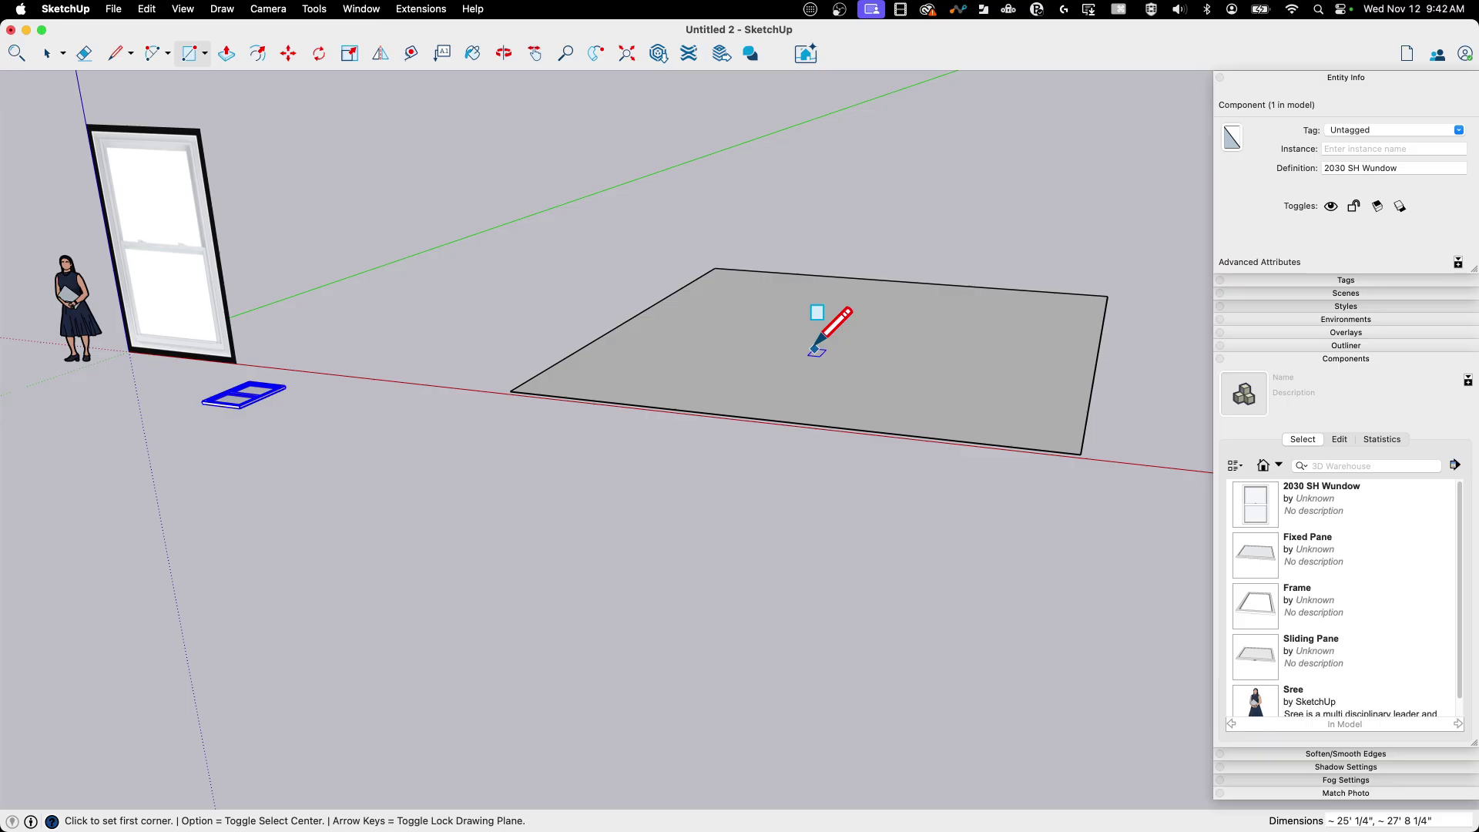
pyautogui.press('space')
pyautogui.click(799, 304)
pyautogui.press('p')
pyautogui.click(799, 304)
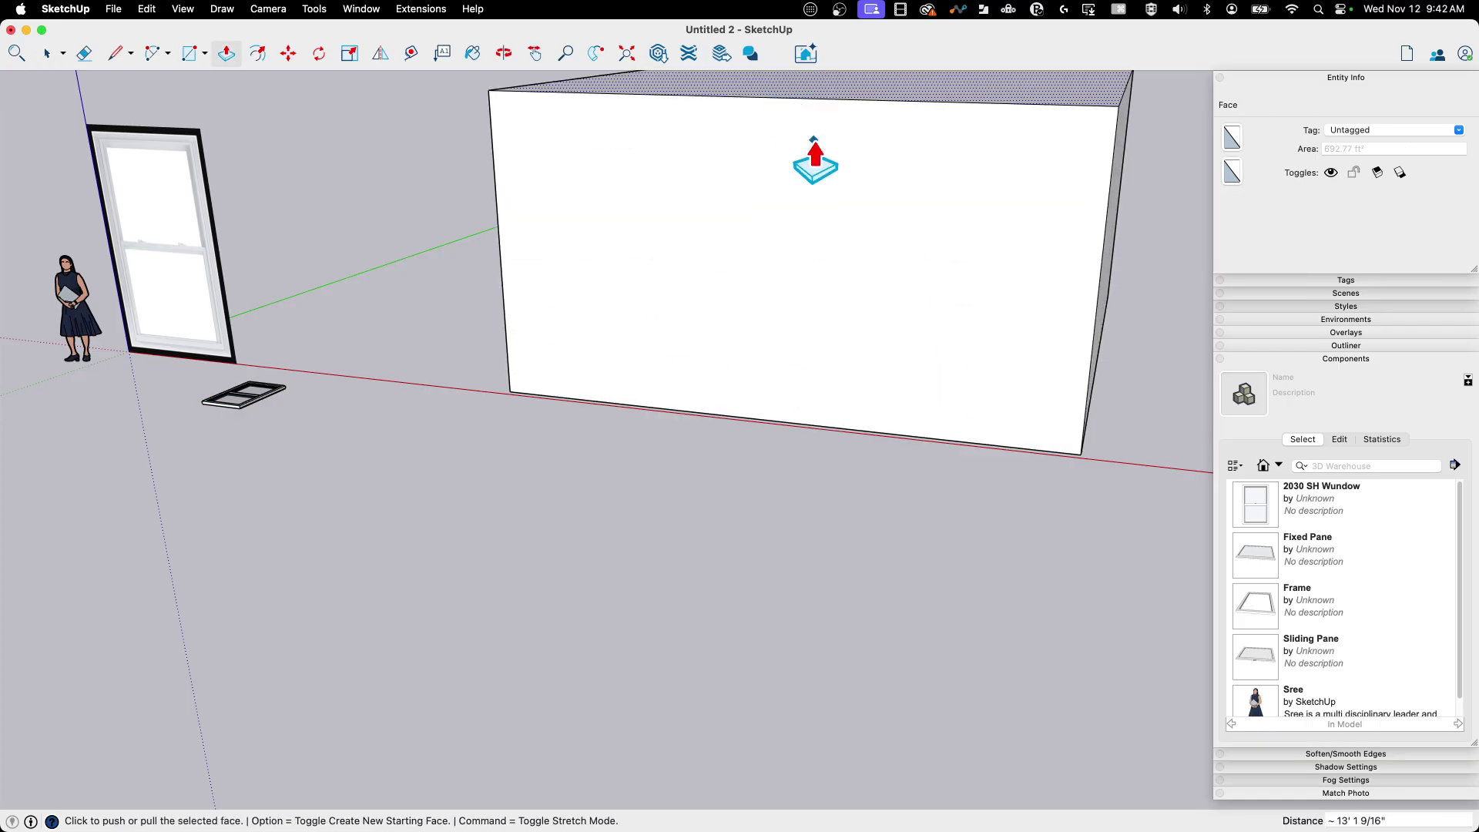
# Place a copy of the 2030 SH Wundow component on the wall's face.
pyautogui.click(1260, 504)
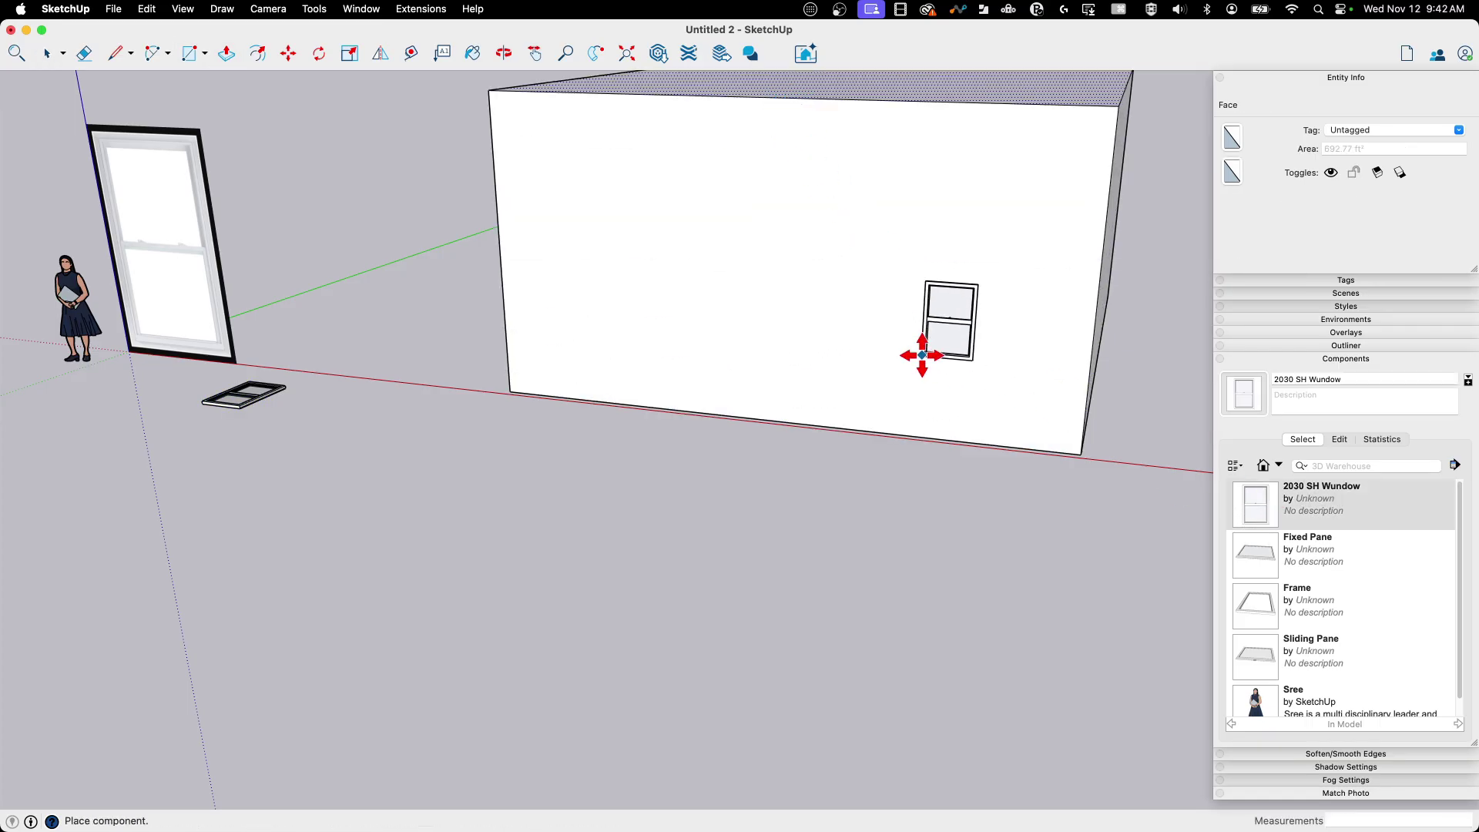
pyautogui.moveTo(560, 323); pyautogui.dragTo(836, 419, button='middle')
pyautogui.click(677, 307)
pyautogui.scroll(5, 816, 246)
pyautogui.press('space')
pyautogui.scroll(-5, 832, 408)
pyautogui.moveTo(293, 355); pyautogui.dragTo(412, 385, button='middle')
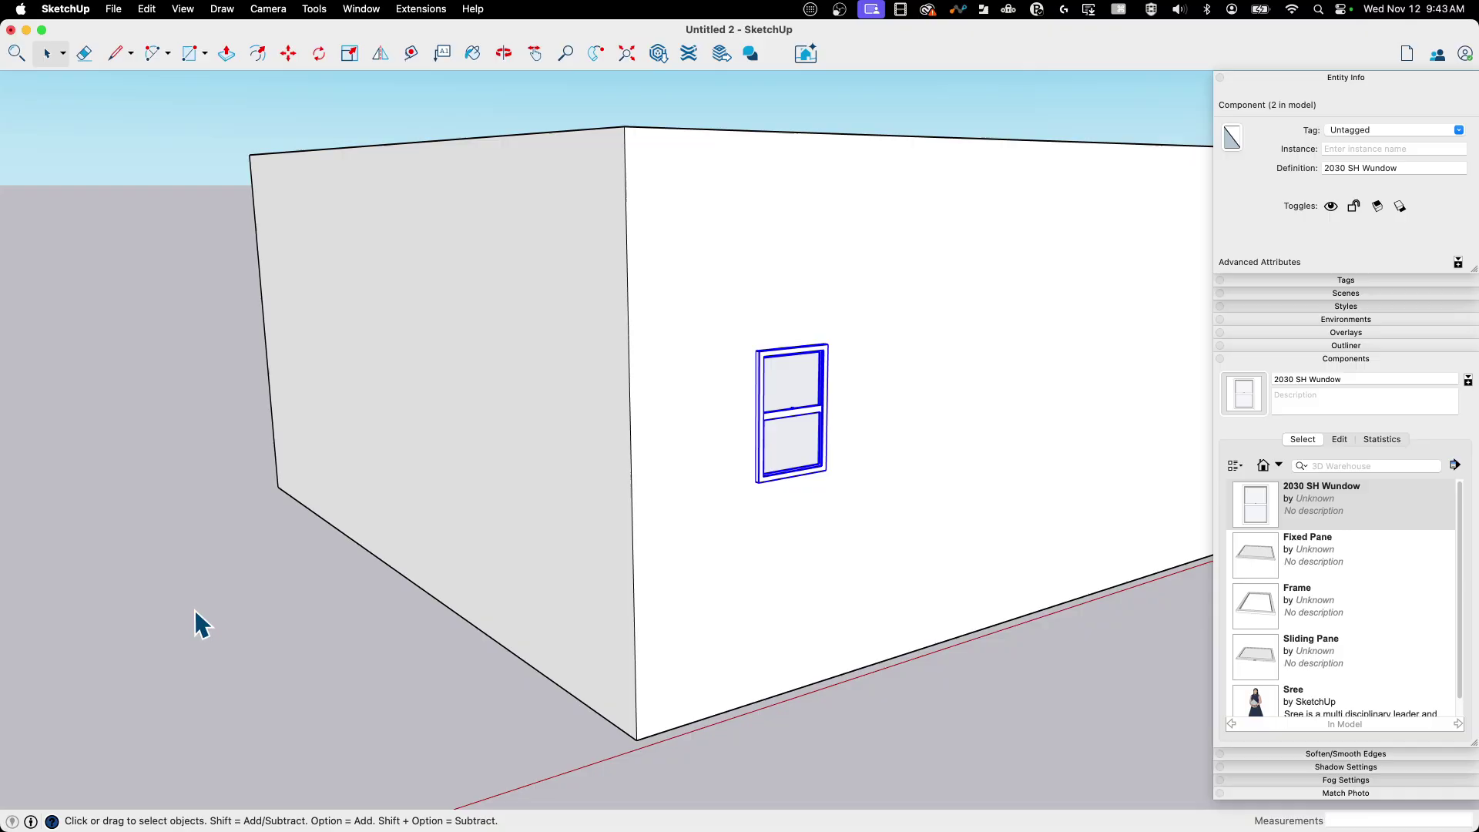
# Inside the window, move the Frame's right side 6 inches along red.
pyautogui.moveTo(85, 582); pyautogui.dragTo(111, 589, button='middle')
pyautogui.scroll(-5, 192, 574)
pyautogui.moveTo(323, 469); pyautogui.dragTo(542, 466, button='middle')
pyautogui.scroll(4, 541, 462)
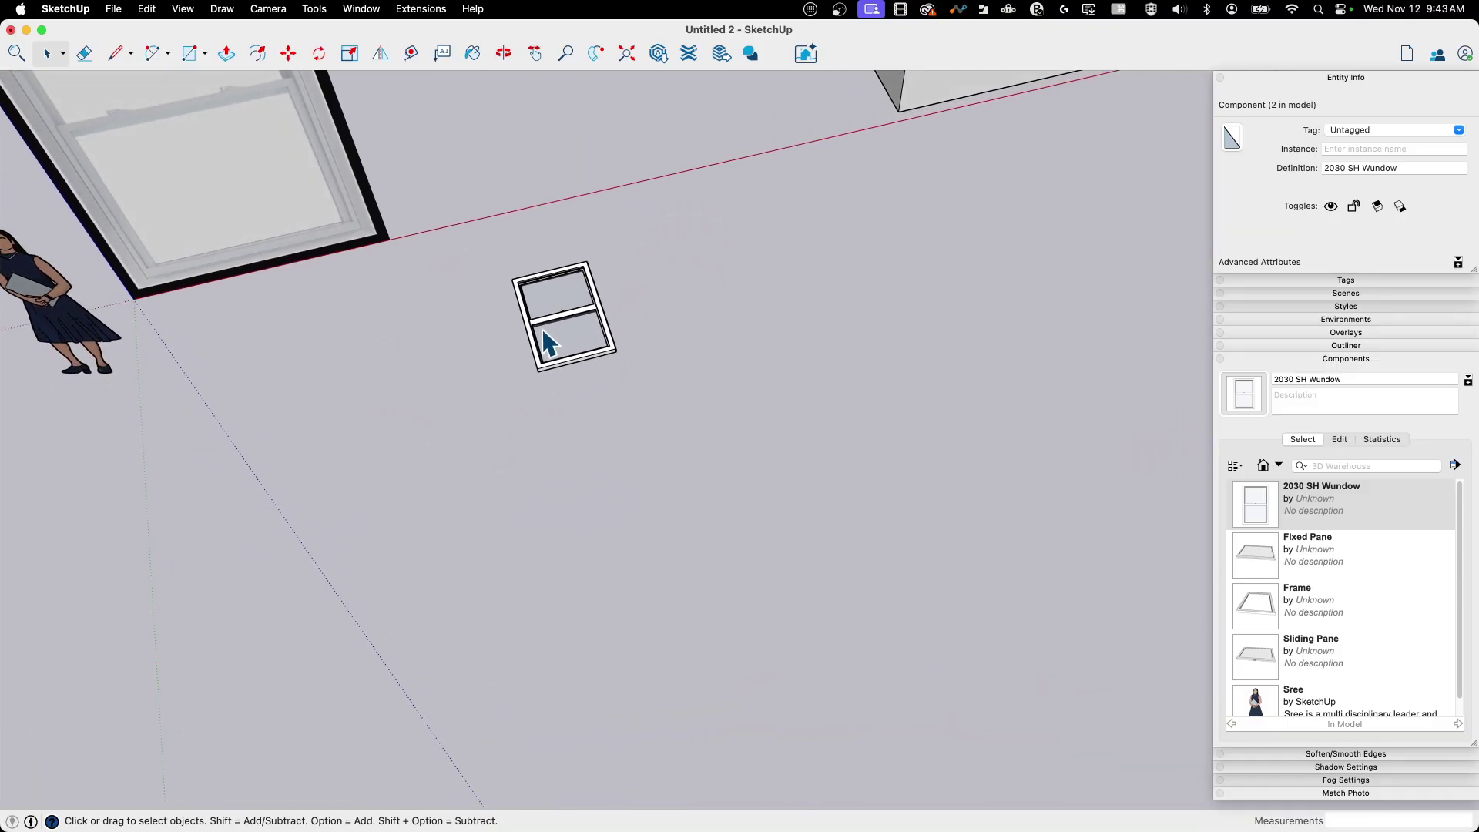
pyautogui.doubleClick(564, 326)
pyautogui.scroll(4, 564, 326)
pyautogui.moveTo(564, 327); pyautogui.dragTo(761, 439, button='middle')
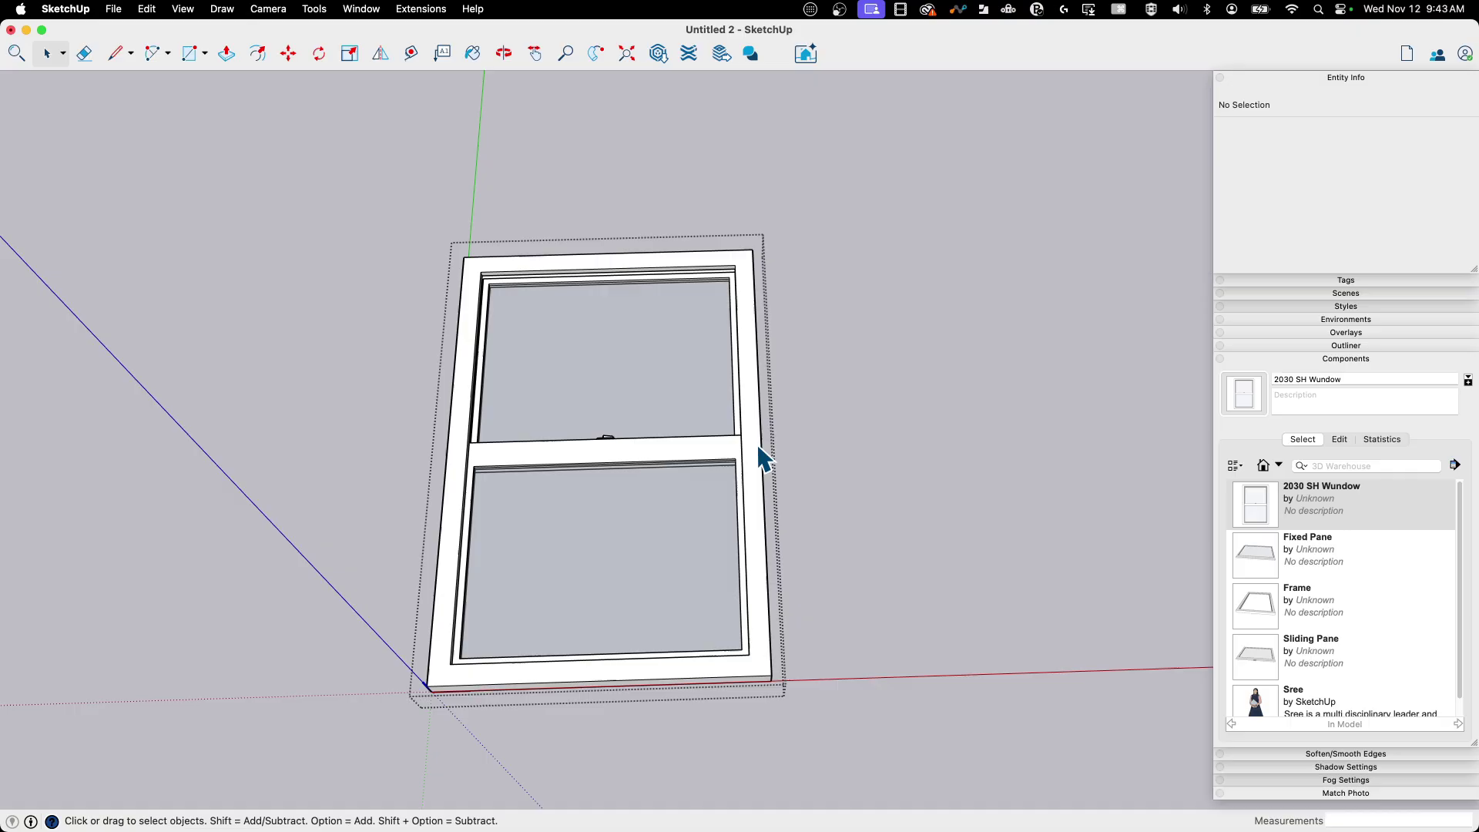
pyautogui.click(758, 446)
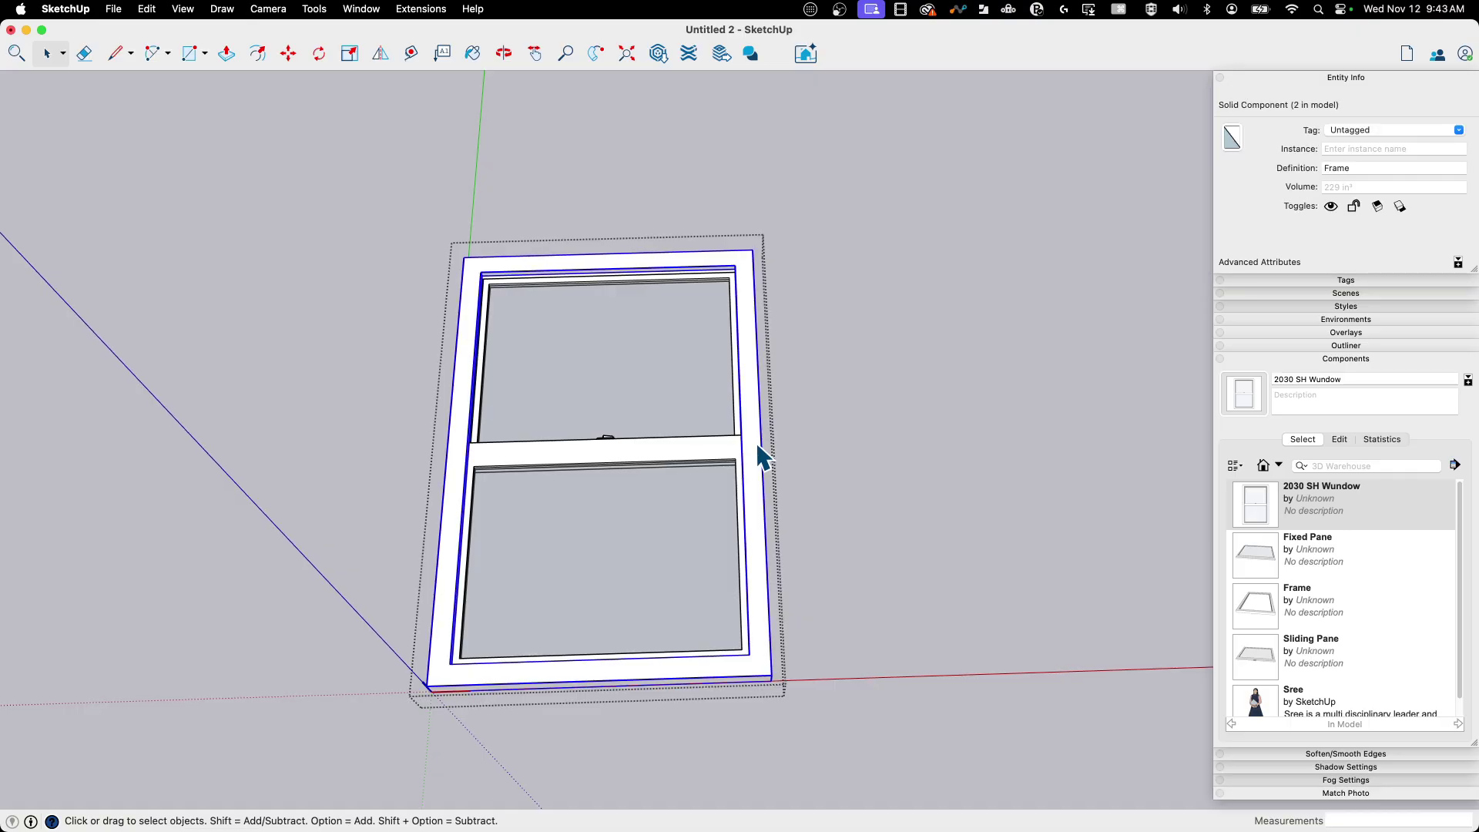
pyautogui.press('Delete')
pyautogui.moveTo(670, 192); pyautogui.dragTo(859, 740)
pyautogui.write('m')
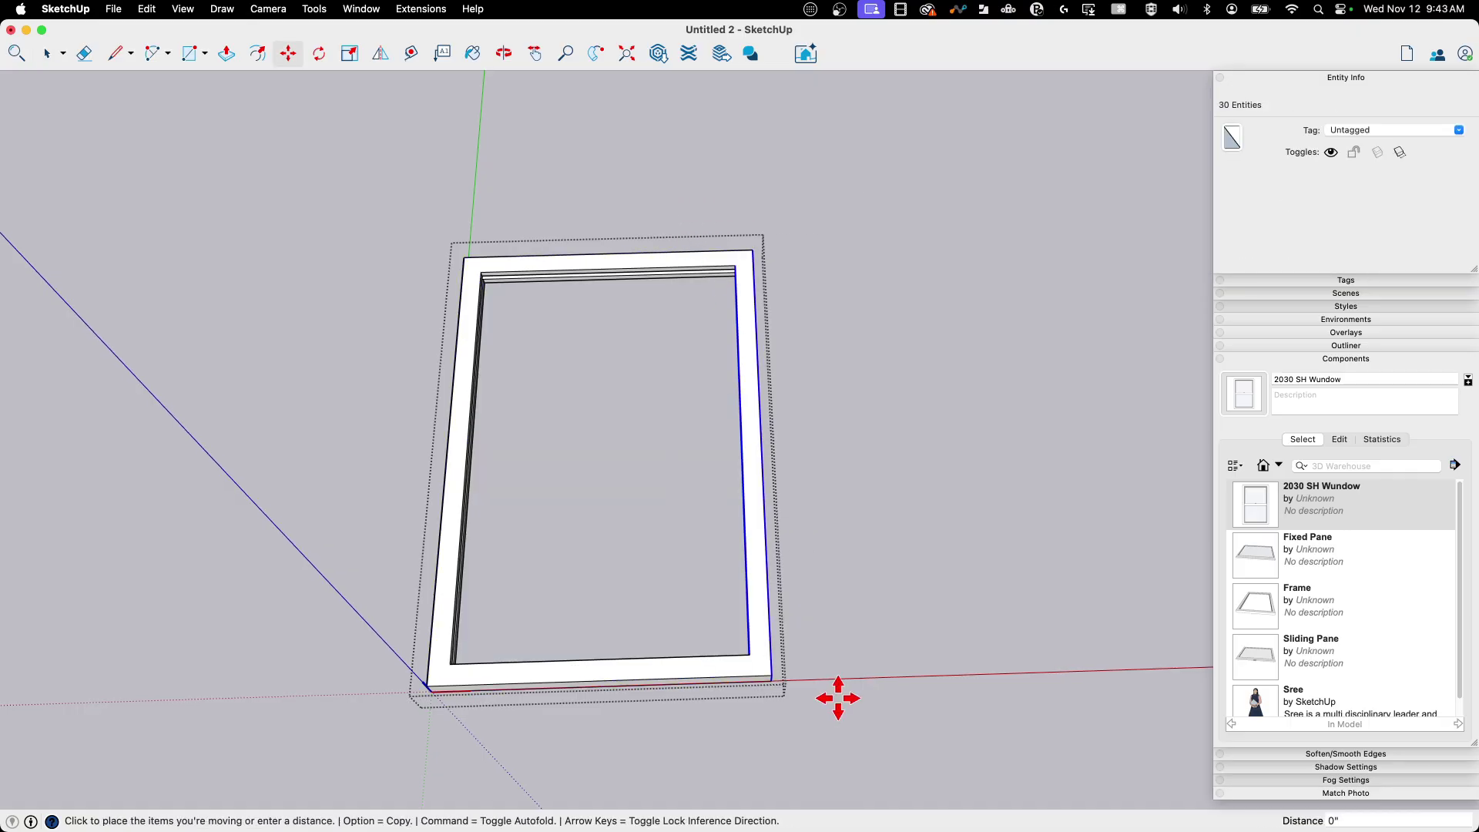
pyautogui.write('6')
pyautogui.press('Return')
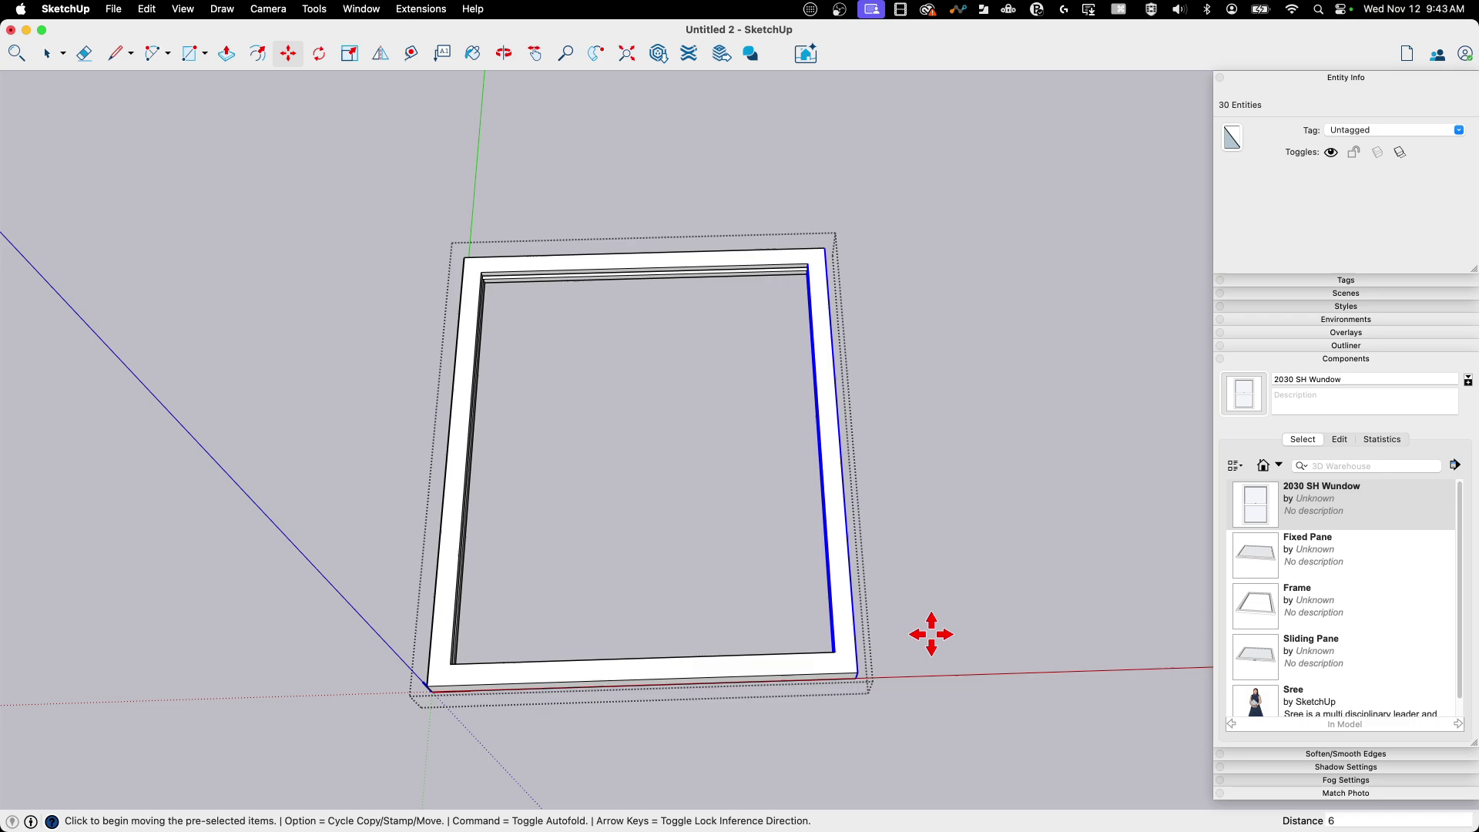
pyautogui.press('space')
# Stretch the sliding pane's right side to match the widened frame.
pyautogui.click(1002, 606)
pyautogui.doubleClick(711, 505)
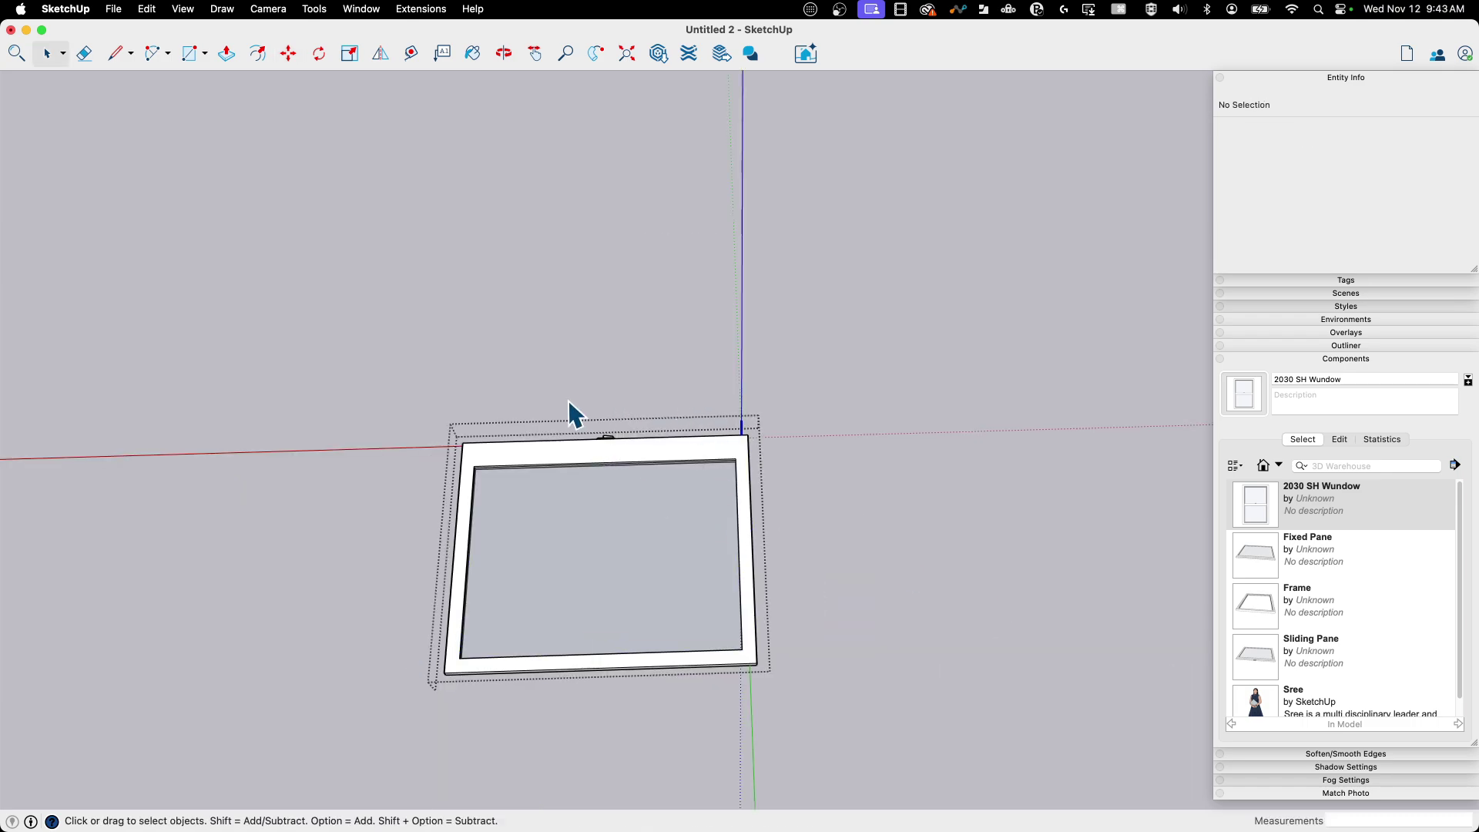
pyautogui.moveTo(678, 405); pyautogui.dragTo(852, 799)
pyautogui.press('m')
pyautogui.click(797, 700)
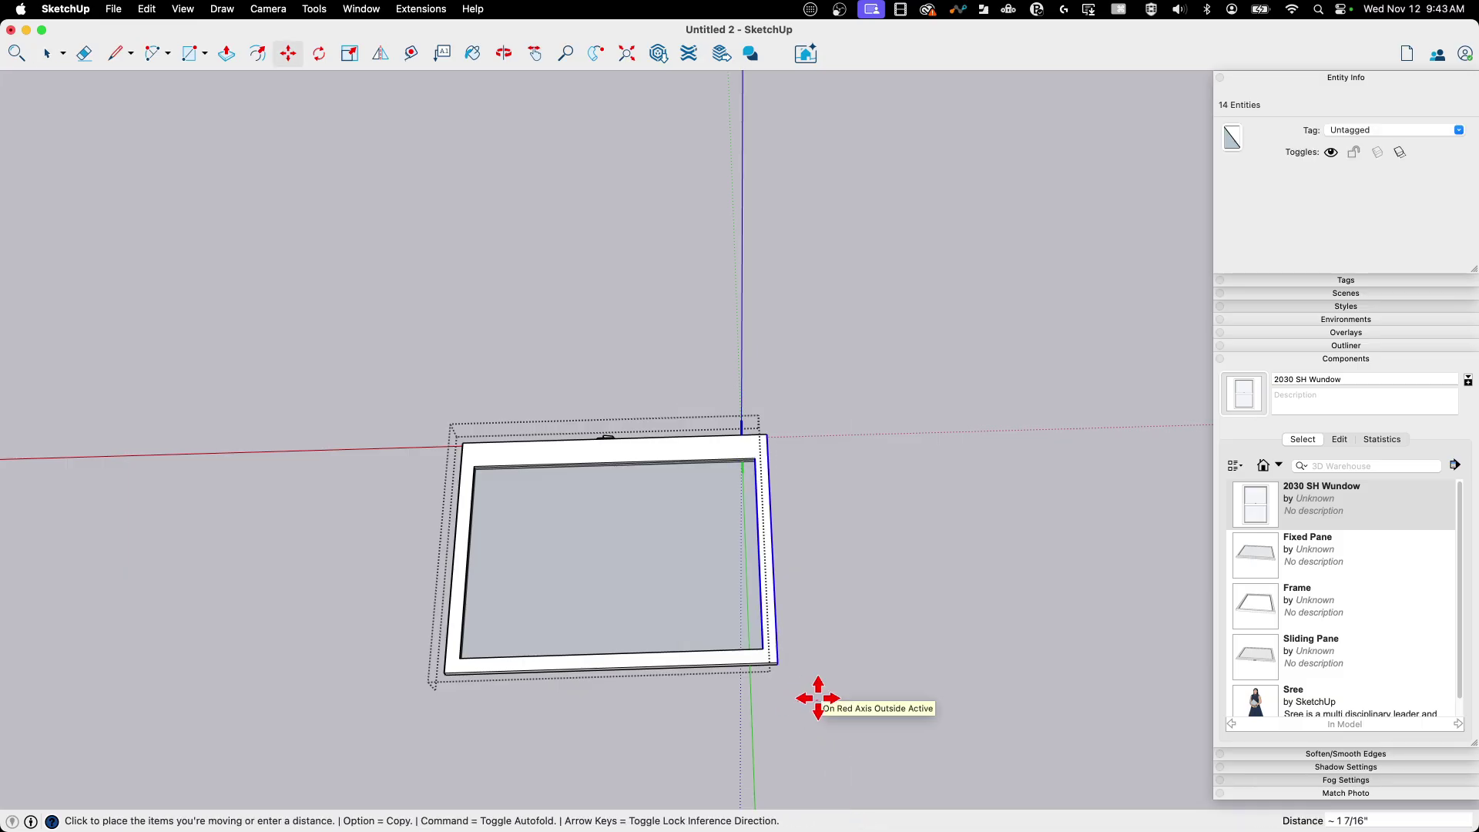
pyautogui.click(816, 697)
pyautogui.press('space')
pyautogui.moveTo(578, 395); pyautogui.dragTo(667, 488)
pyautogui.press('m')
pyautogui.click(617, 511)
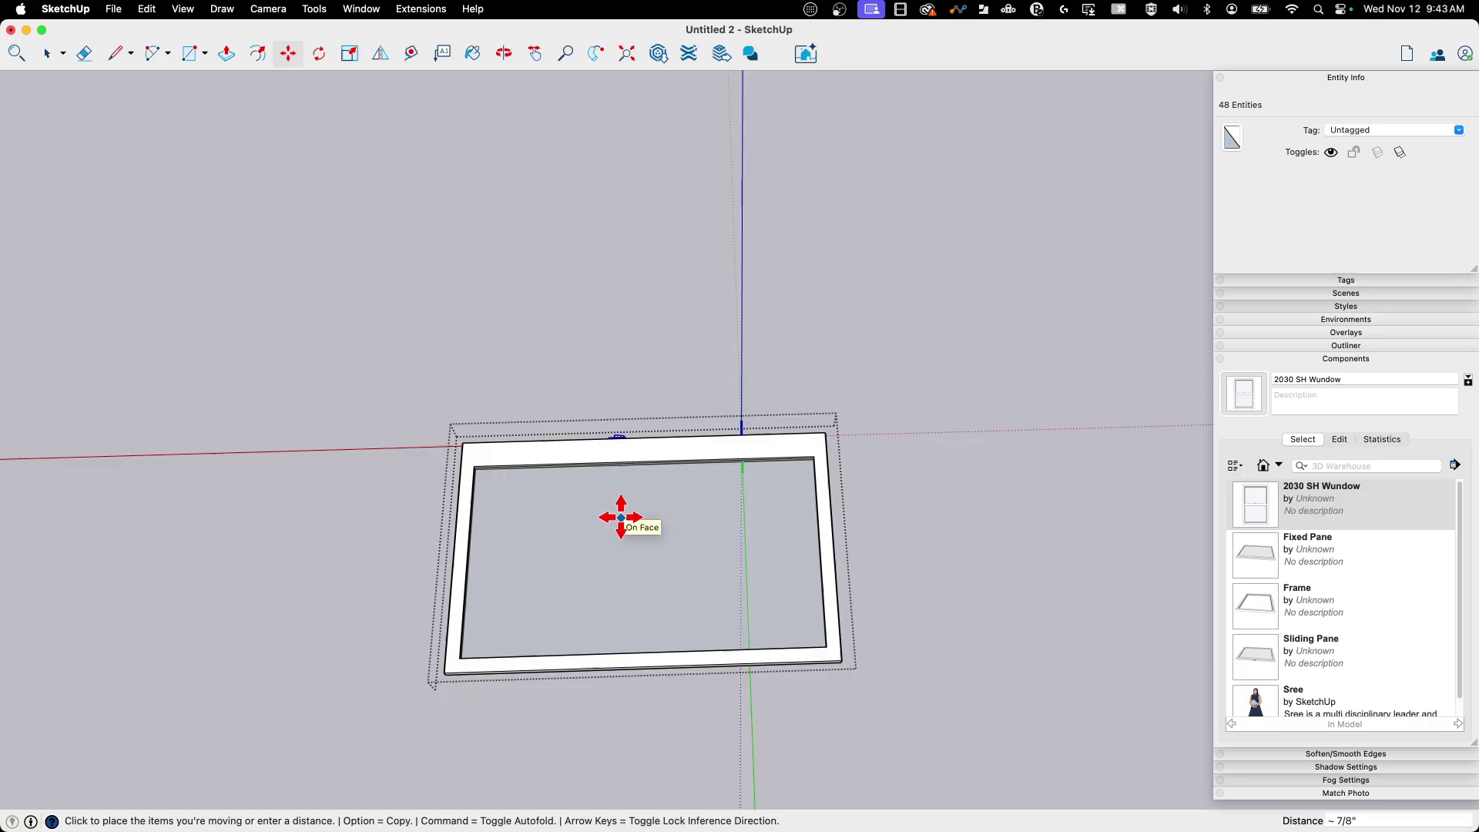
pyautogui.click(637, 432)
pyautogui.press('space')
# Move the upper pane's right side 6 inches along red.
pyautogui.moveTo(947, 483); pyautogui.dragTo(901, 453, button='middle')
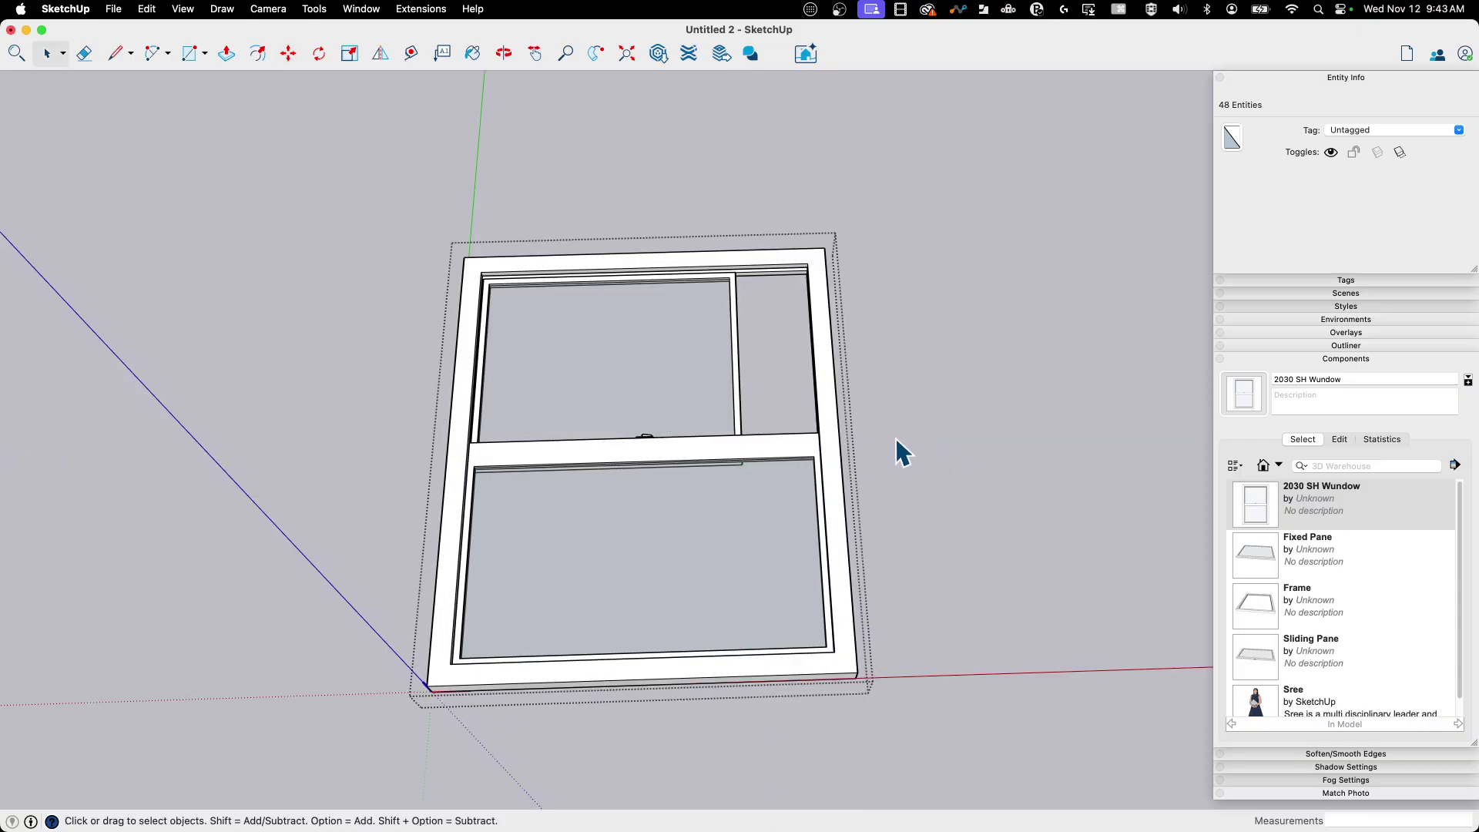
pyautogui.click(896, 439)
pyautogui.doubleClick(733, 350)
pyautogui.moveTo(661, 165); pyautogui.dragTo(798, 578)
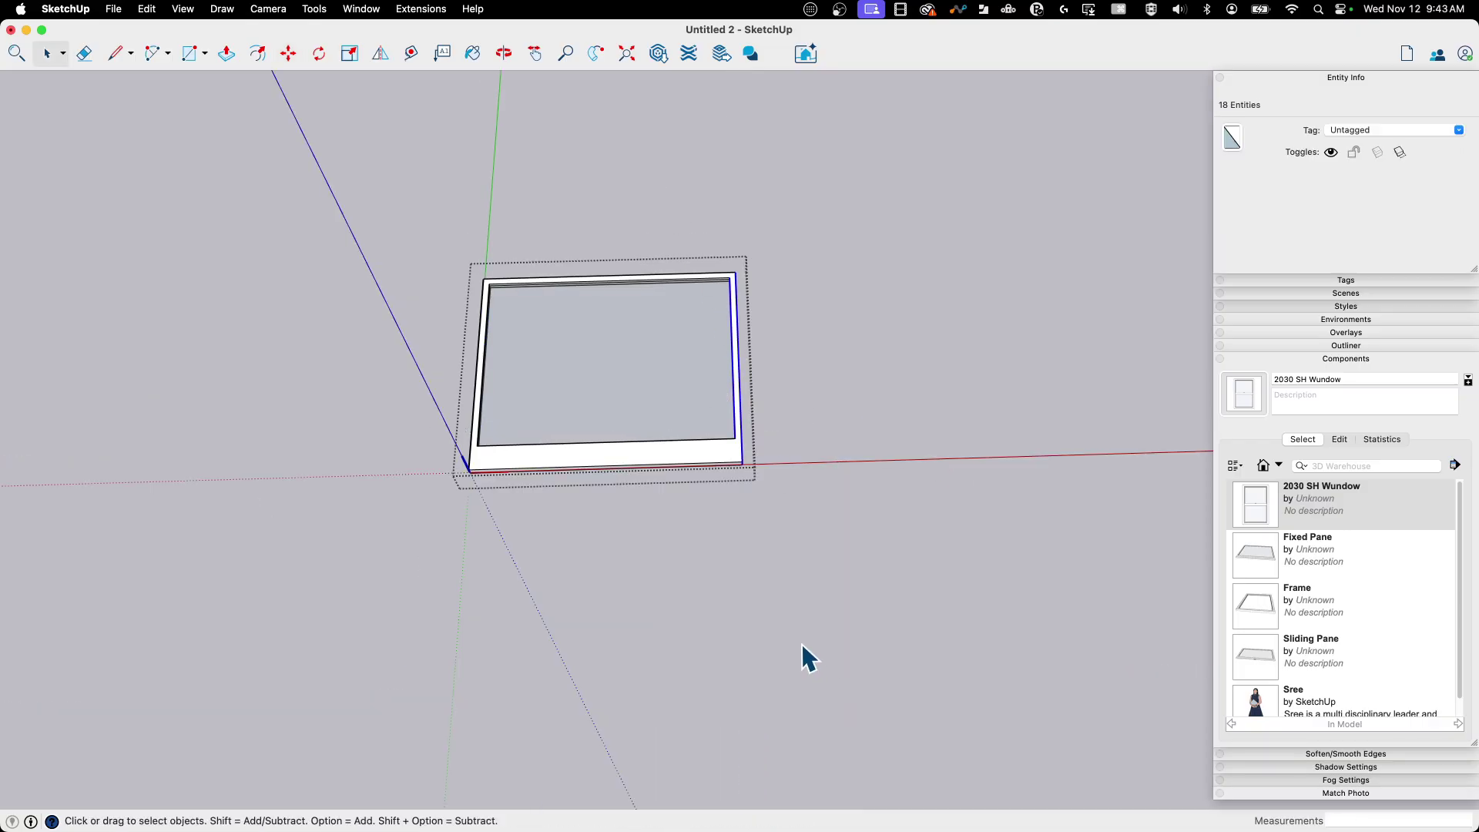
pyautogui.press('m')
pyautogui.click(788, 636)
pyautogui.write('6')
pyautogui.press('Return')
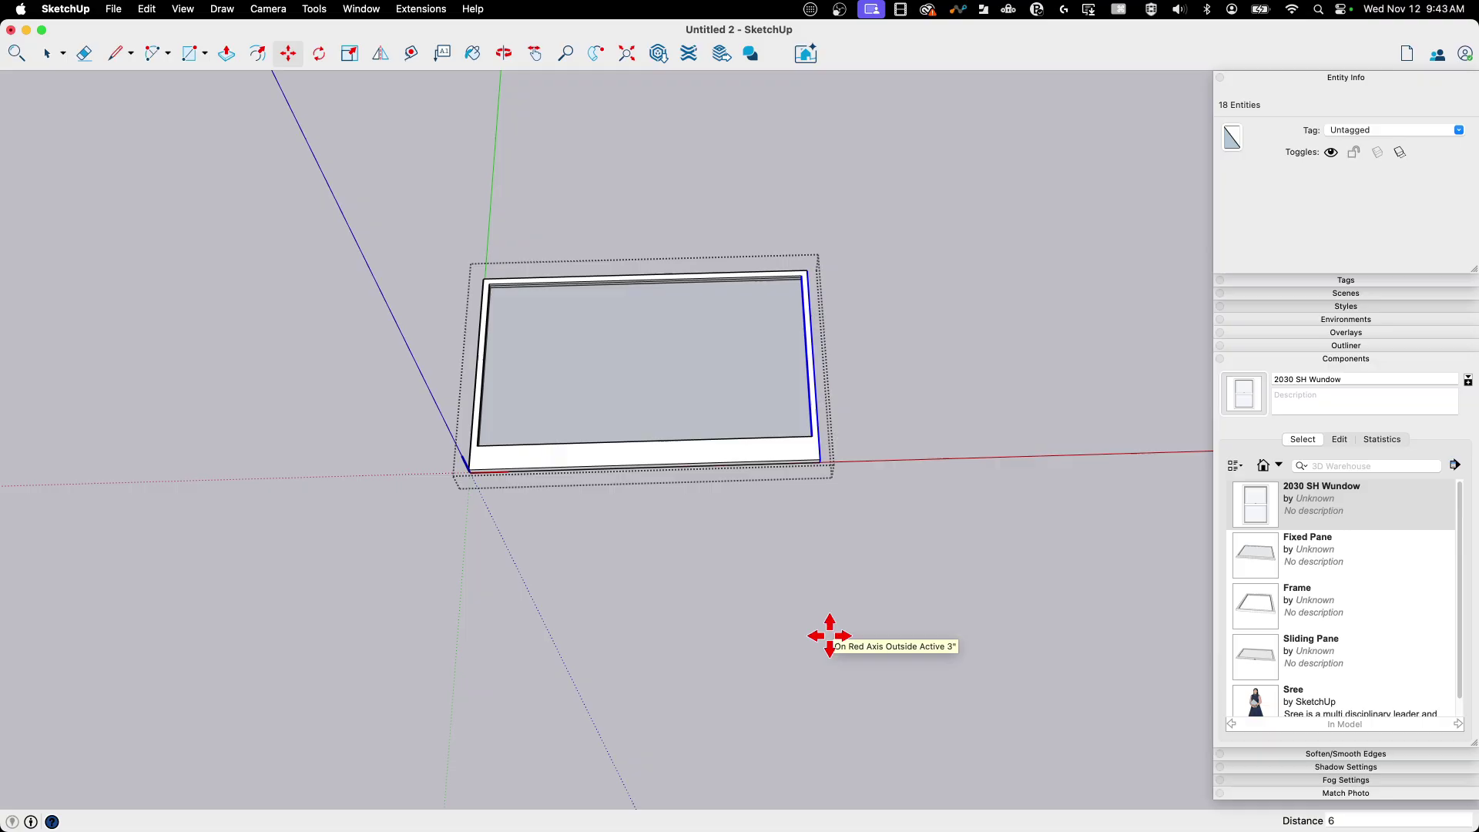
pyautogui.press('space')
pyautogui.click(972, 462)
pyautogui.scroll(-3, 656, 405)
pyautogui.moveTo(972, 462); pyautogui.dragTo(1211, 559, button='middle')
pyautogui.scroll(-4, 656, 405)
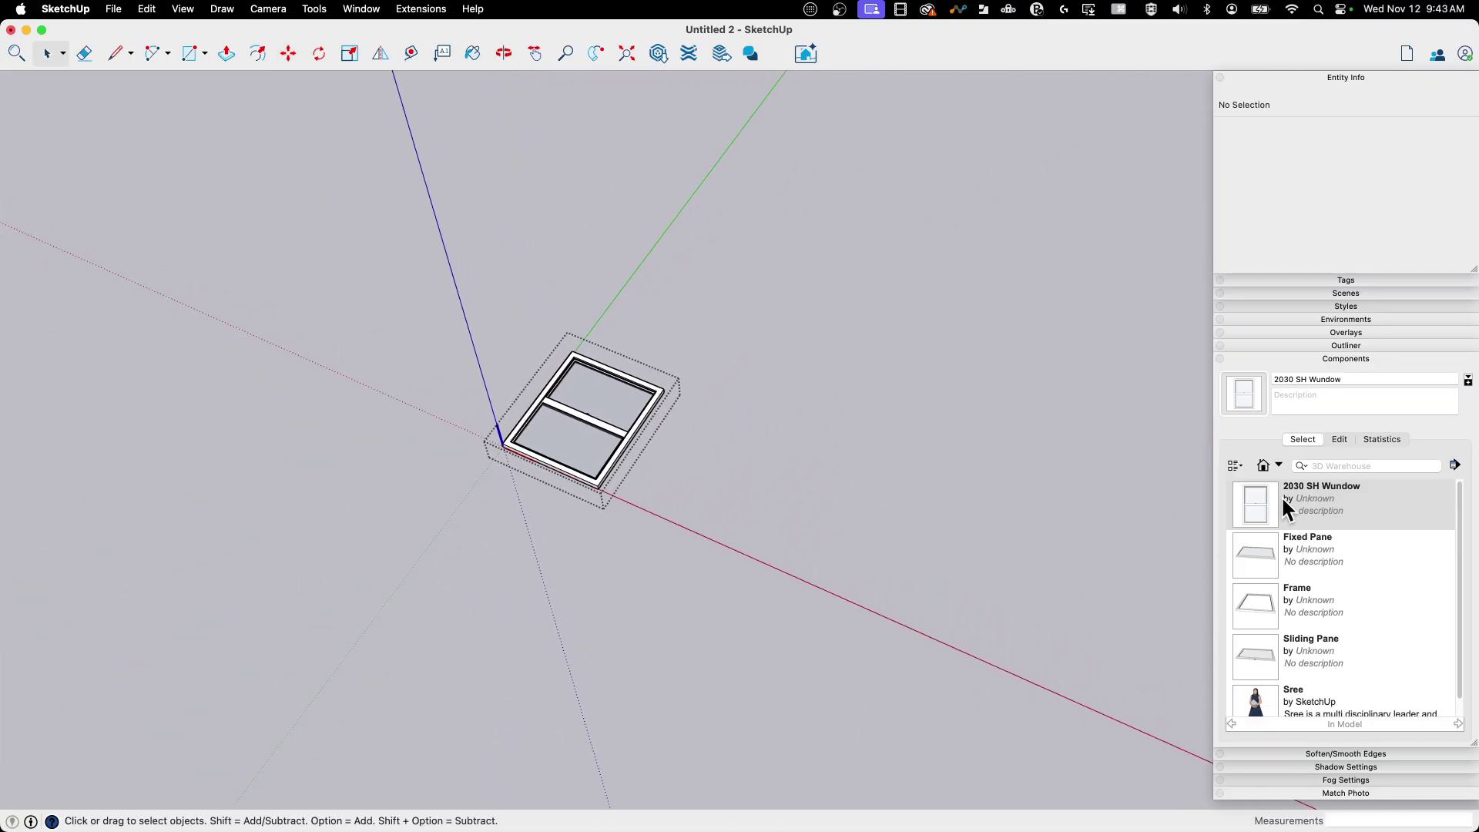
# Close the component edit and view the widened window from nearly overhead.
pyautogui.click(837, 510)
pyautogui.scroll(-4, 614, 456)
pyautogui.moveTo(614, 456); pyautogui.dragTo(804, 396, button='middle')
pyautogui.scroll(4, 269, 501)
pyautogui.moveTo(270, 501); pyautogui.dragTo(785, 495, button='middle')
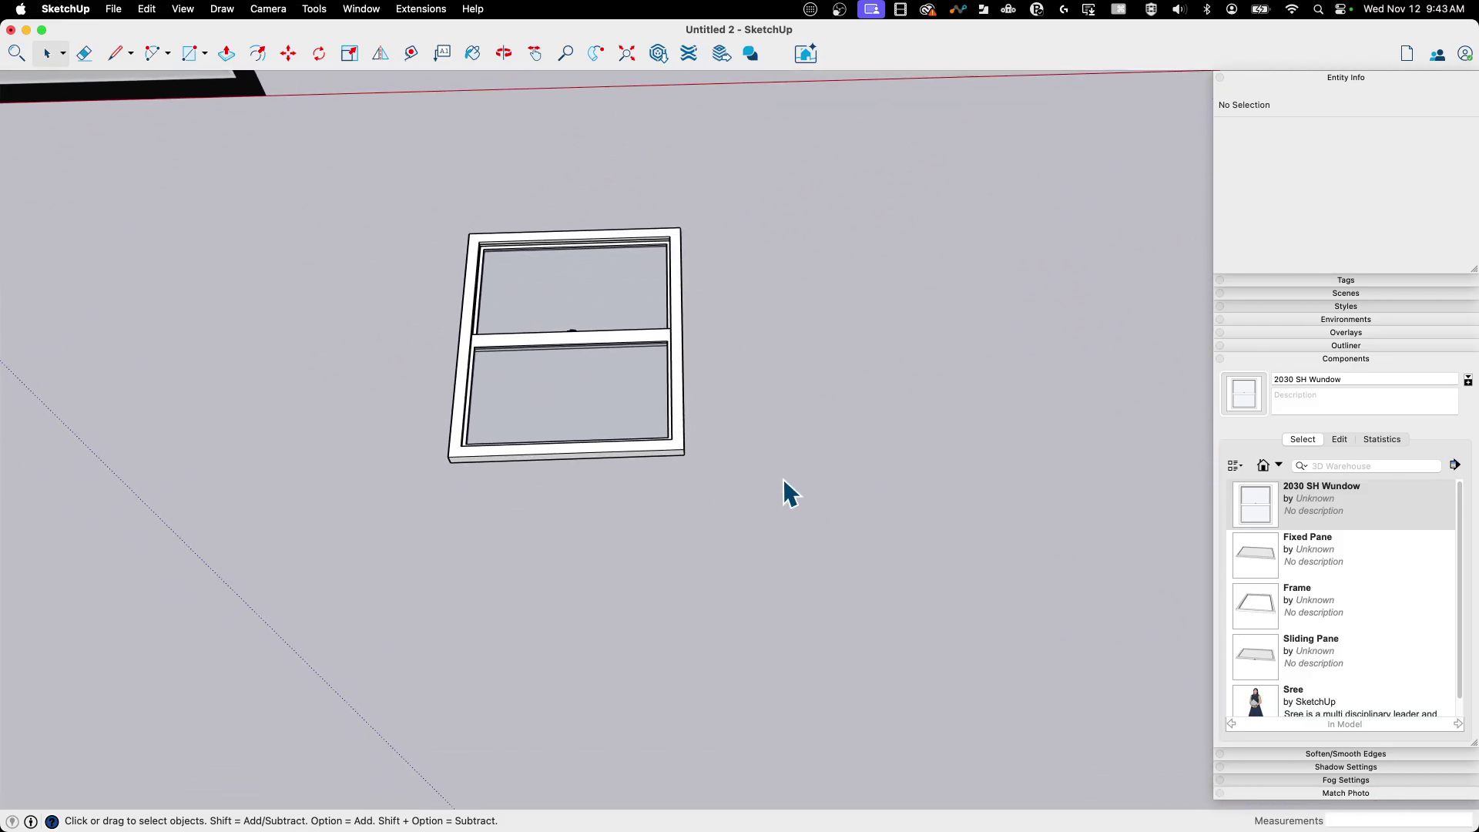
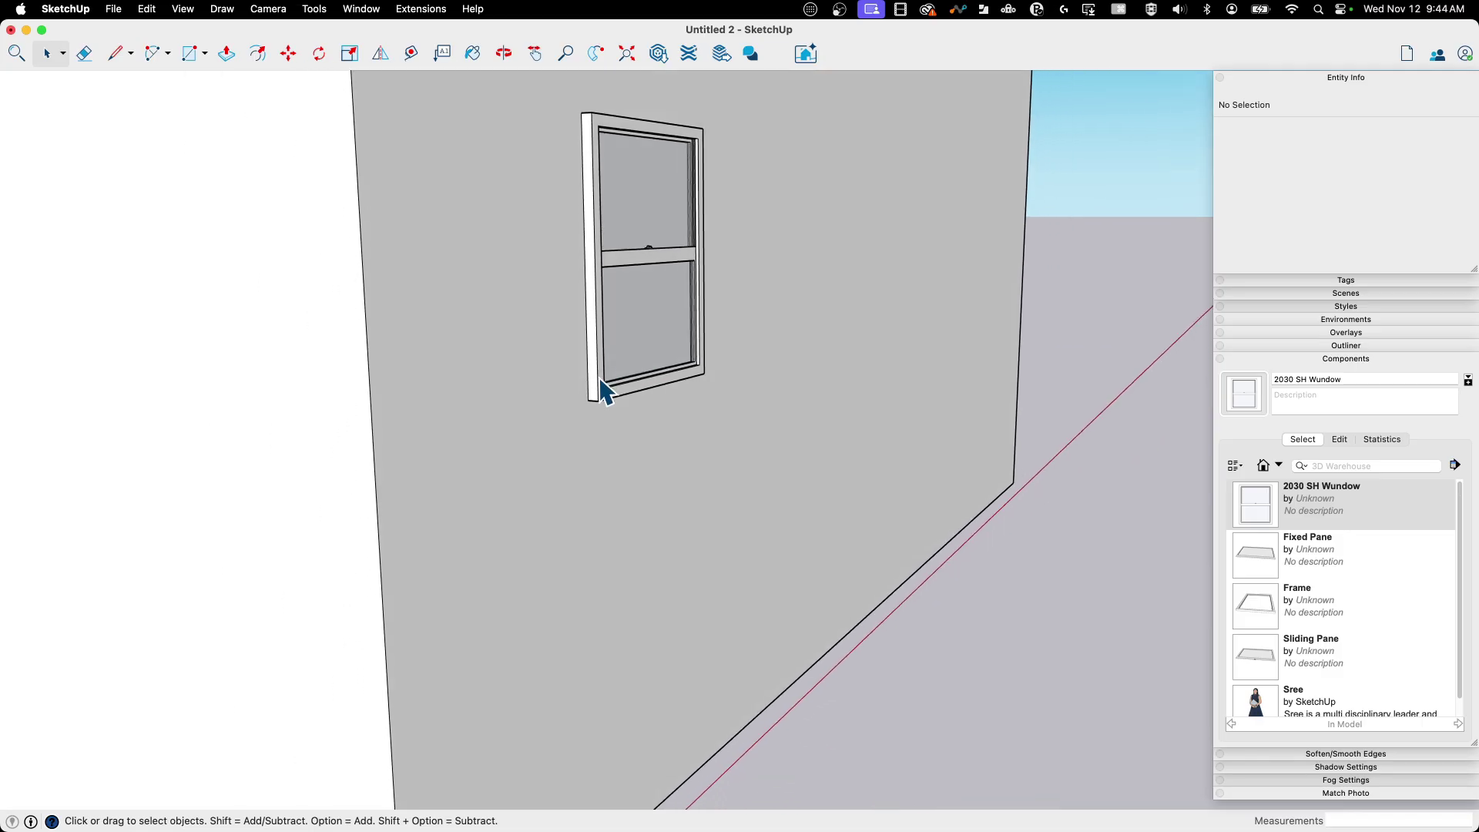
pyautogui.scroll(-5, 578, 119)
# Orbit and zoom from the wall window over to the window component lying on the ground.
pyautogui.moveTo(578, 118); pyautogui.dragTo(699, 404, button='middle')
pyautogui.scroll(3, 732, 342)
# In the Components panel's Edit settings, set 2030 SH Wundow to Glue to Vertical with Cut Opening ticked.
pyautogui.scroll(1, 713, 370)
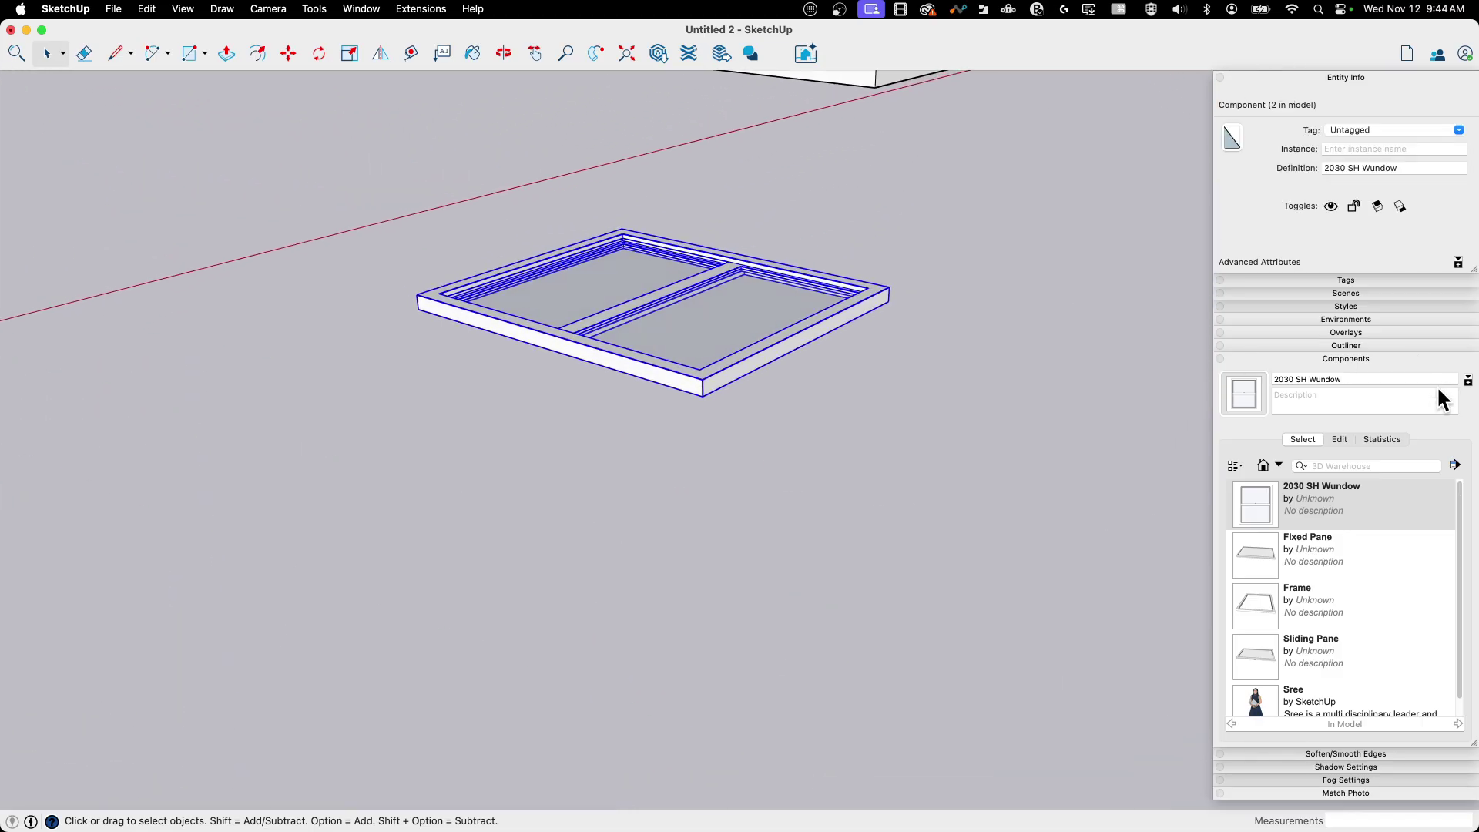
pyautogui.click(1357, 359)
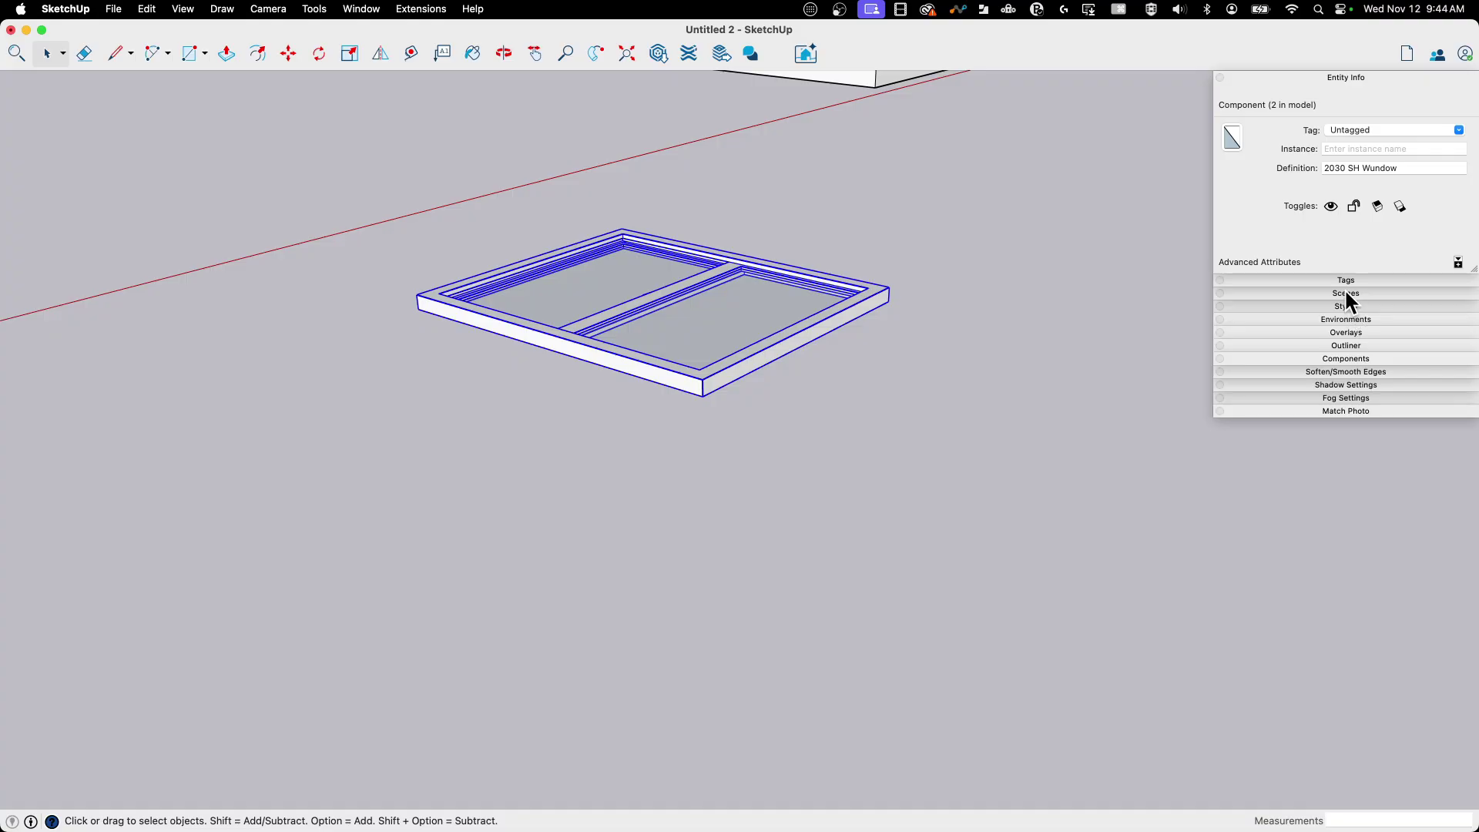
pyautogui.click(1344, 359)
pyautogui.click(1338, 441)
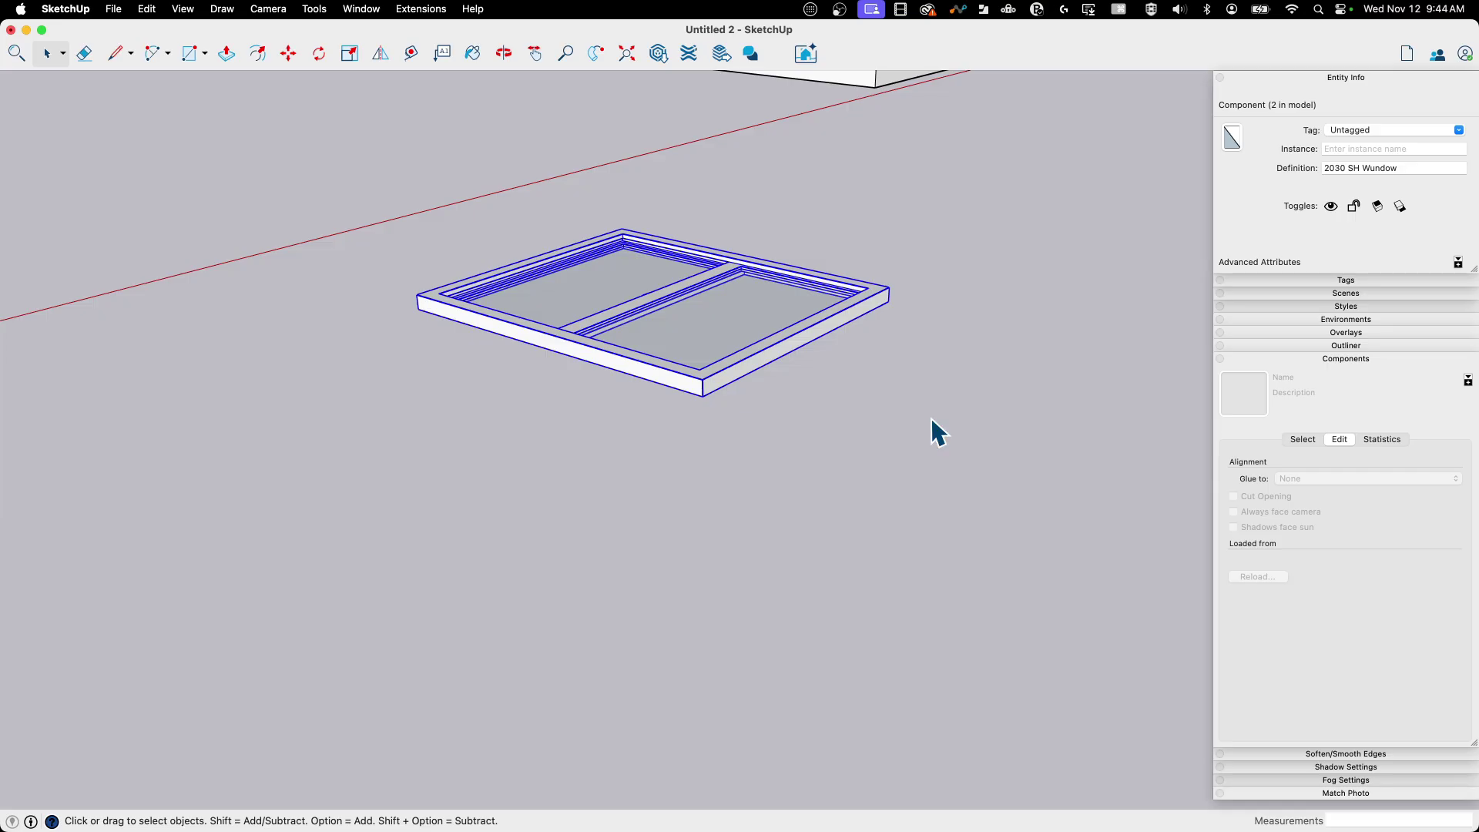
pyautogui.click(1300, 439)
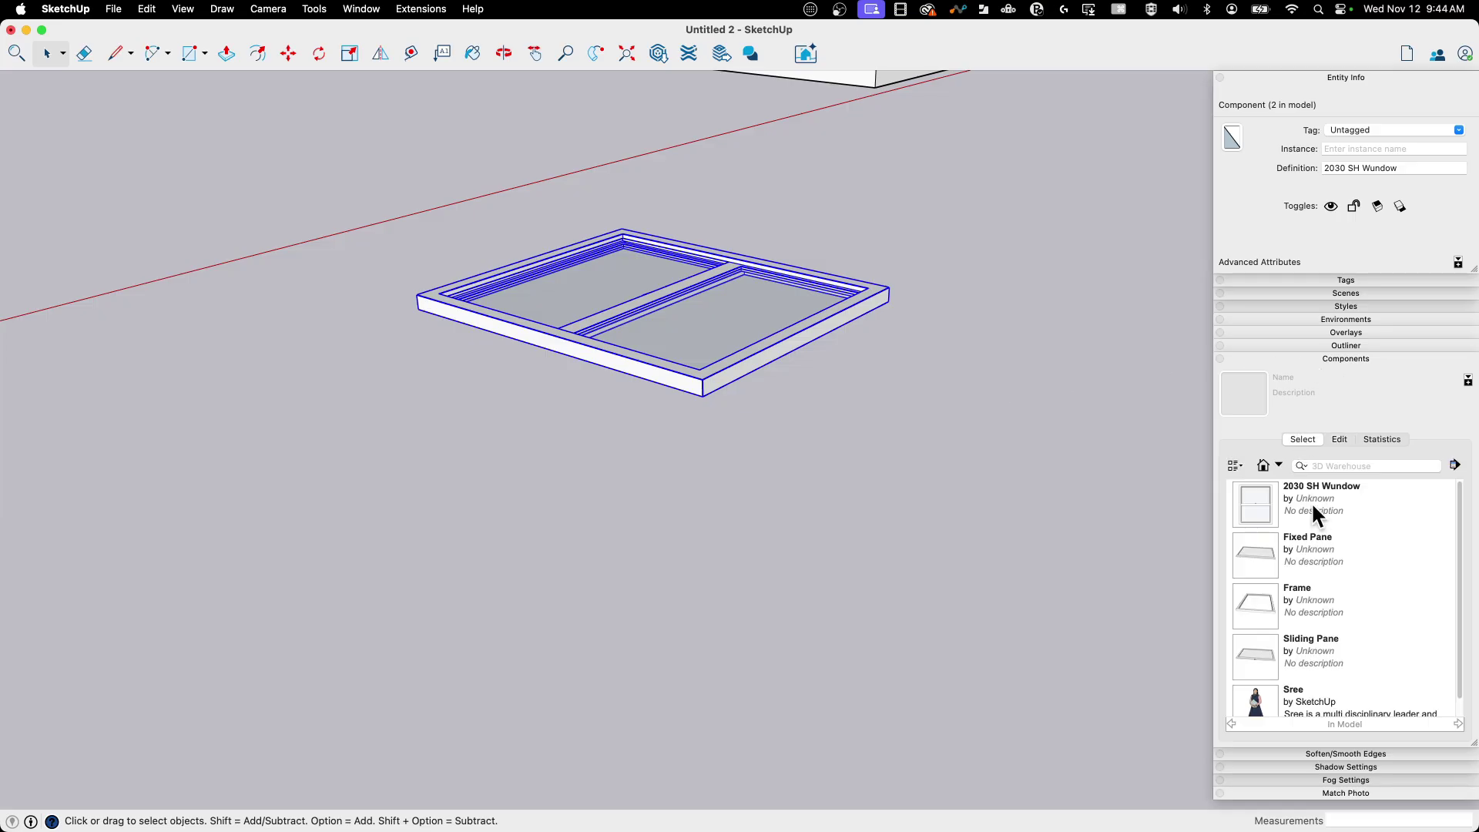
pyautogui.click(1267, 494)
pyautogui.click(1337, 440)
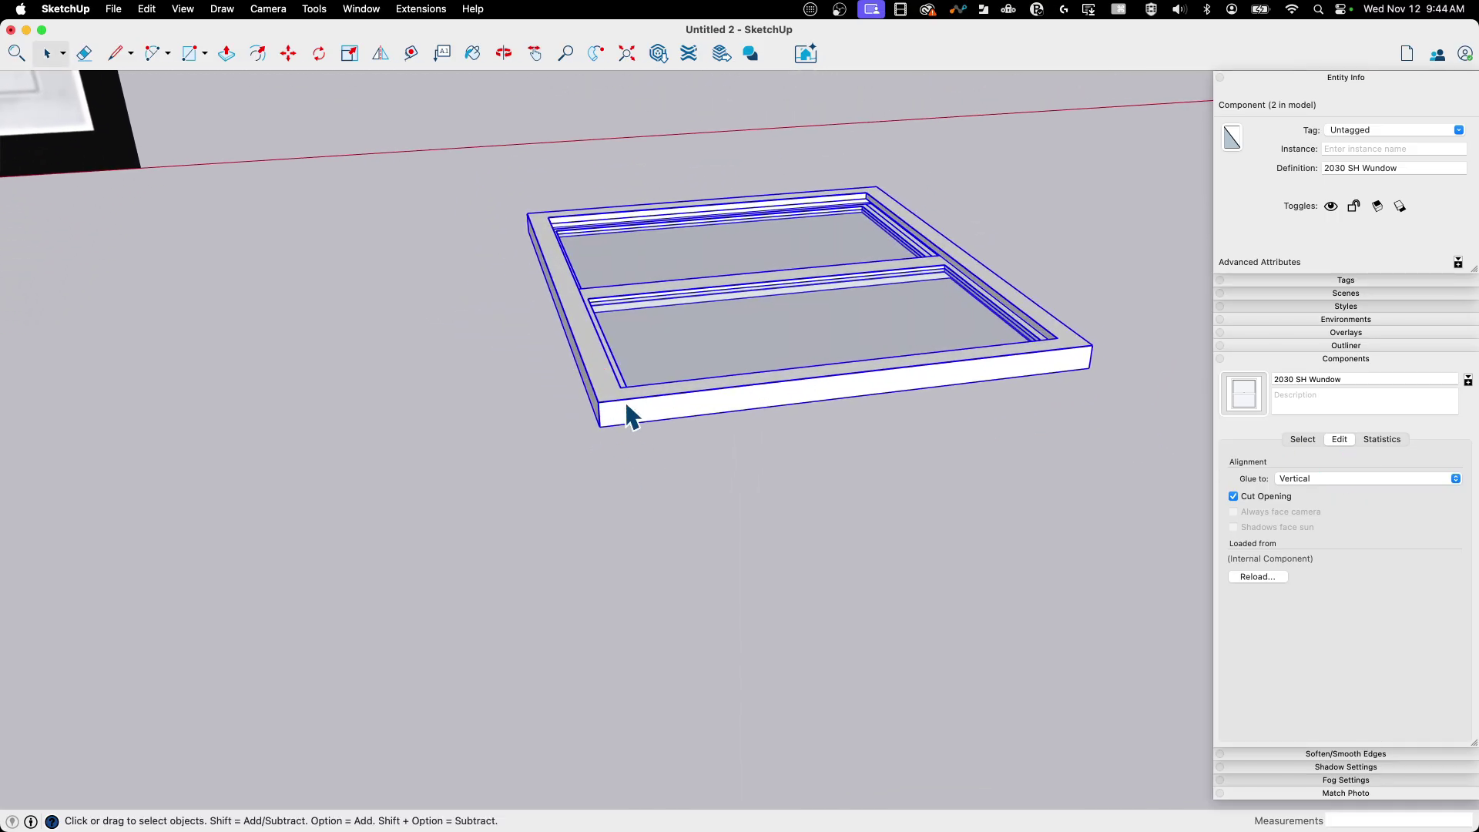
# Inside the 2030 SH Wundow component, redefine the axes at the frame corner and confirm updating them.
pyautogui.doubleClick(625, 400)
pyautogui.scroll(6, 616, 432)
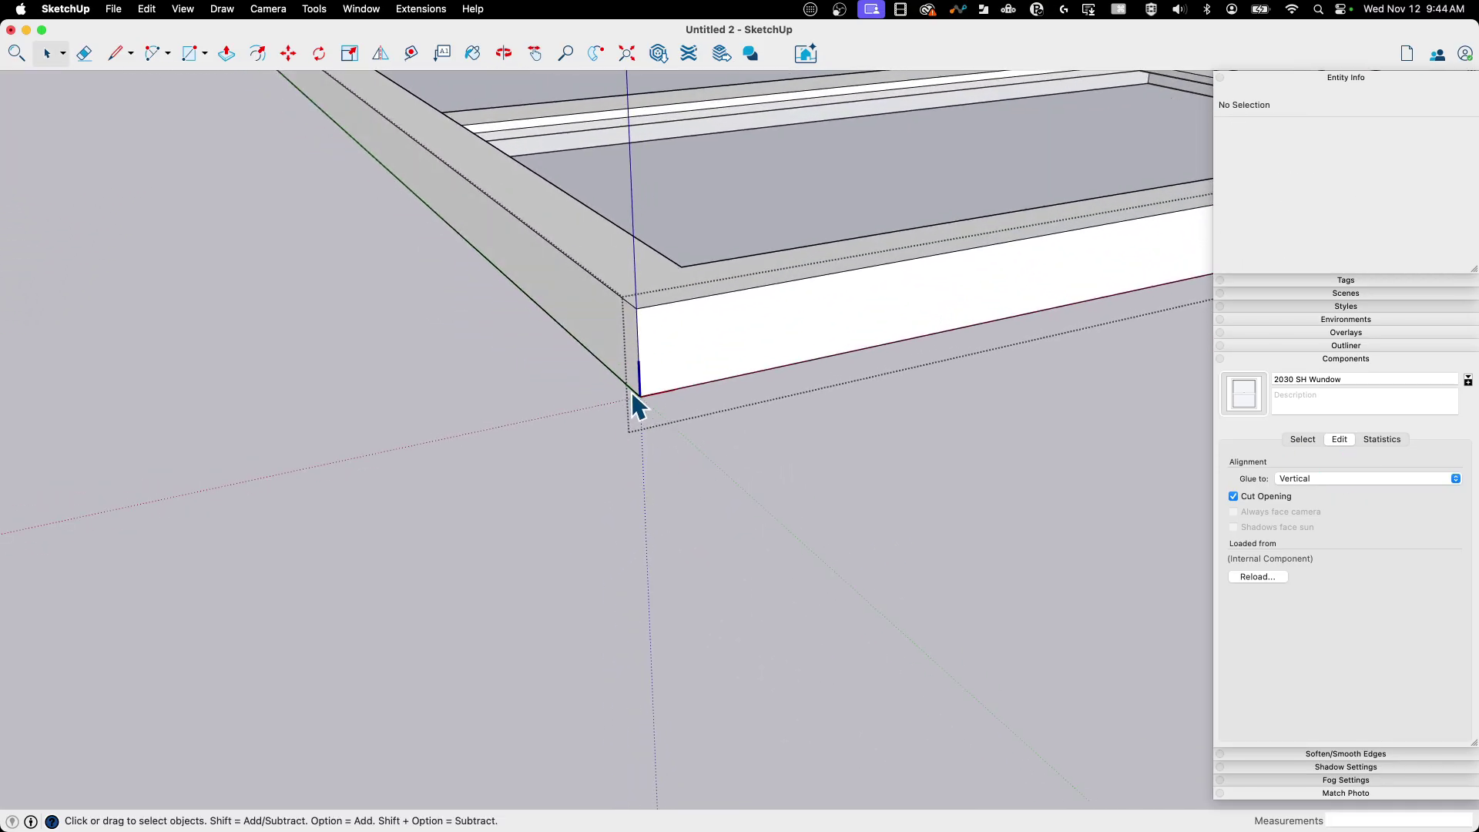
pyautogui.scroll(-5, 638, 402)
pyautogui.click(314, 10)
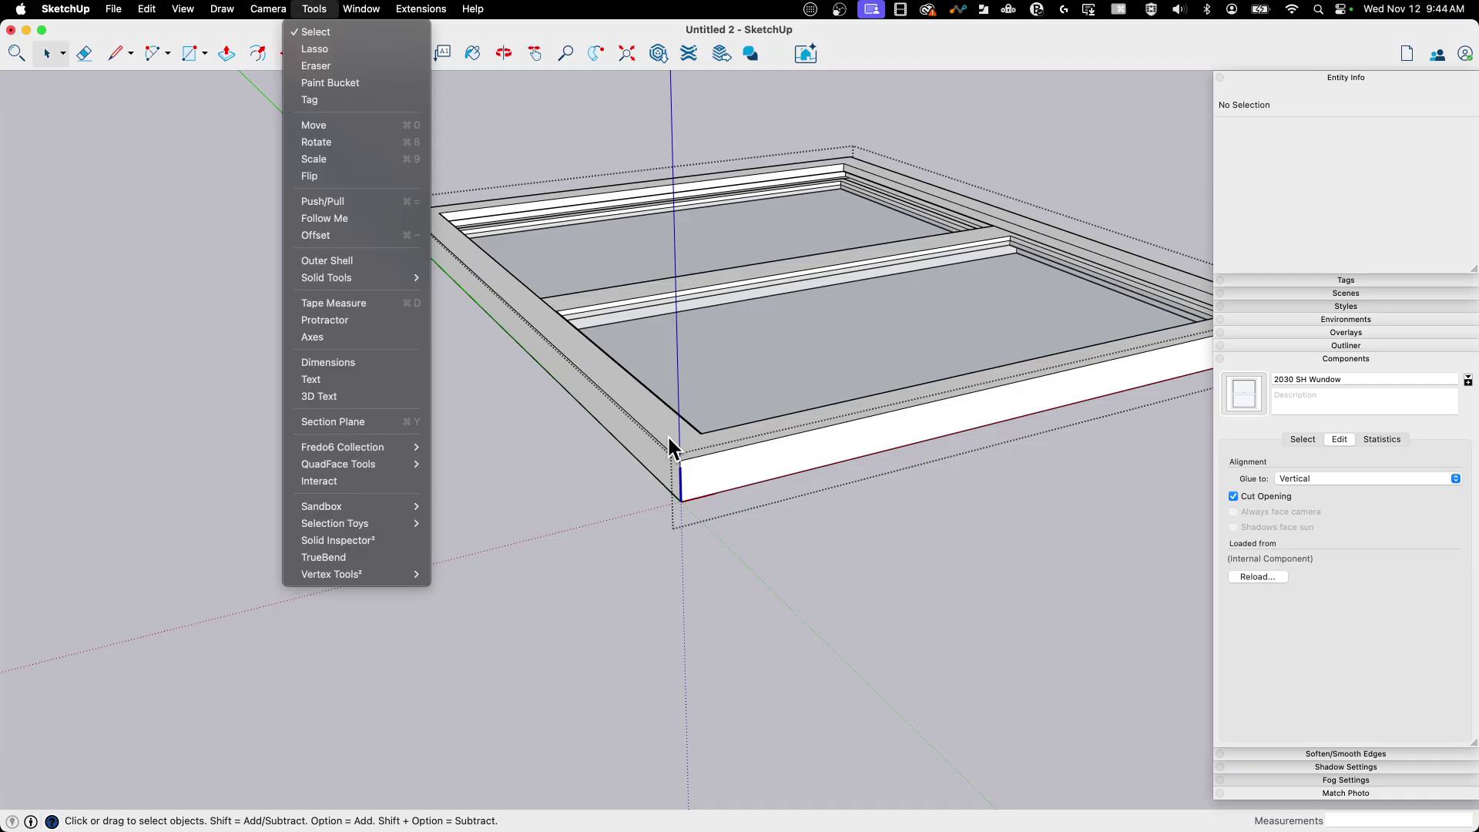
pyautogui.scroll(2, 667, 434)
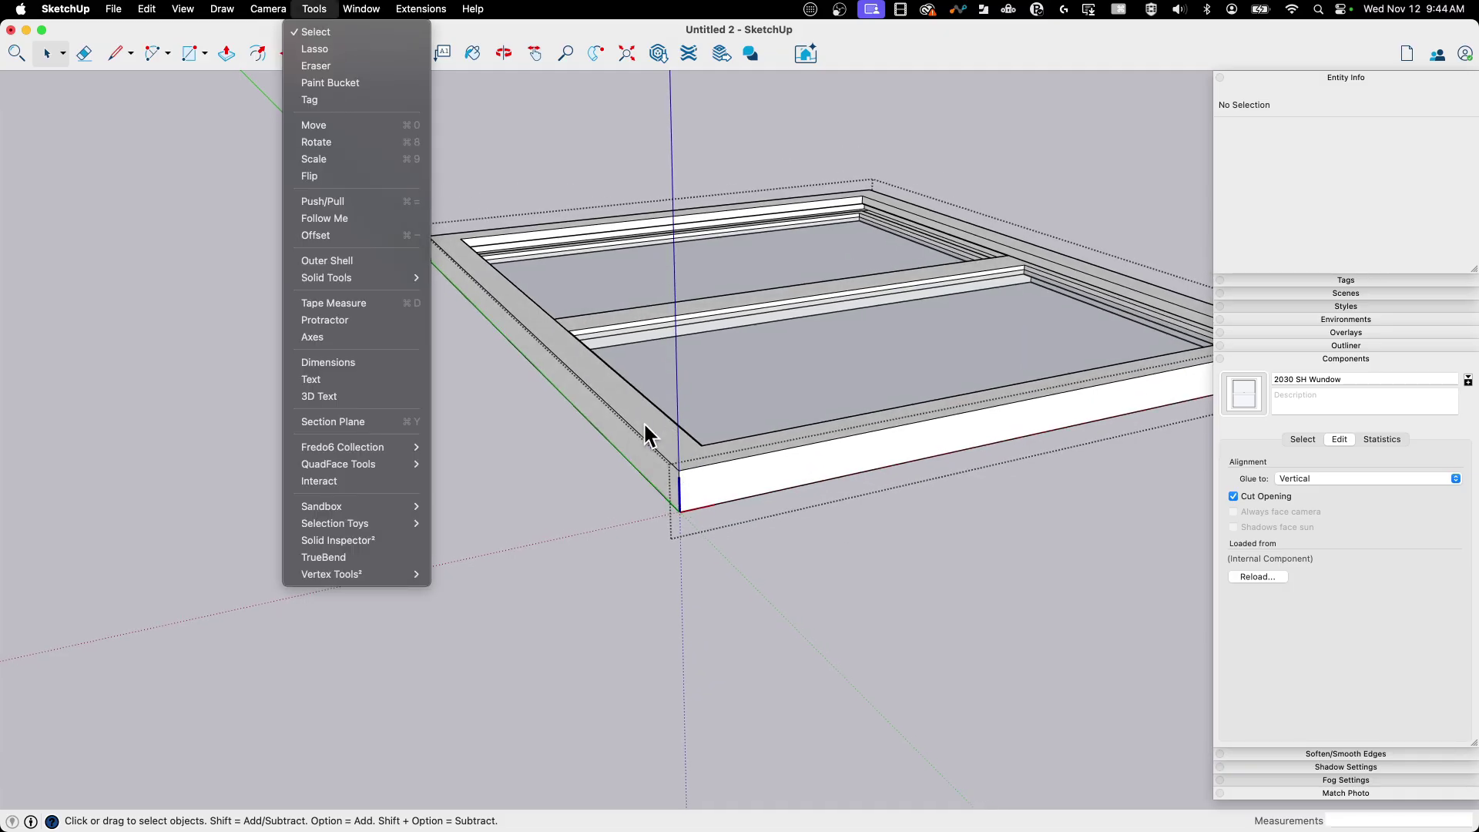
pyautogui.scroll(-2, 722, 497)
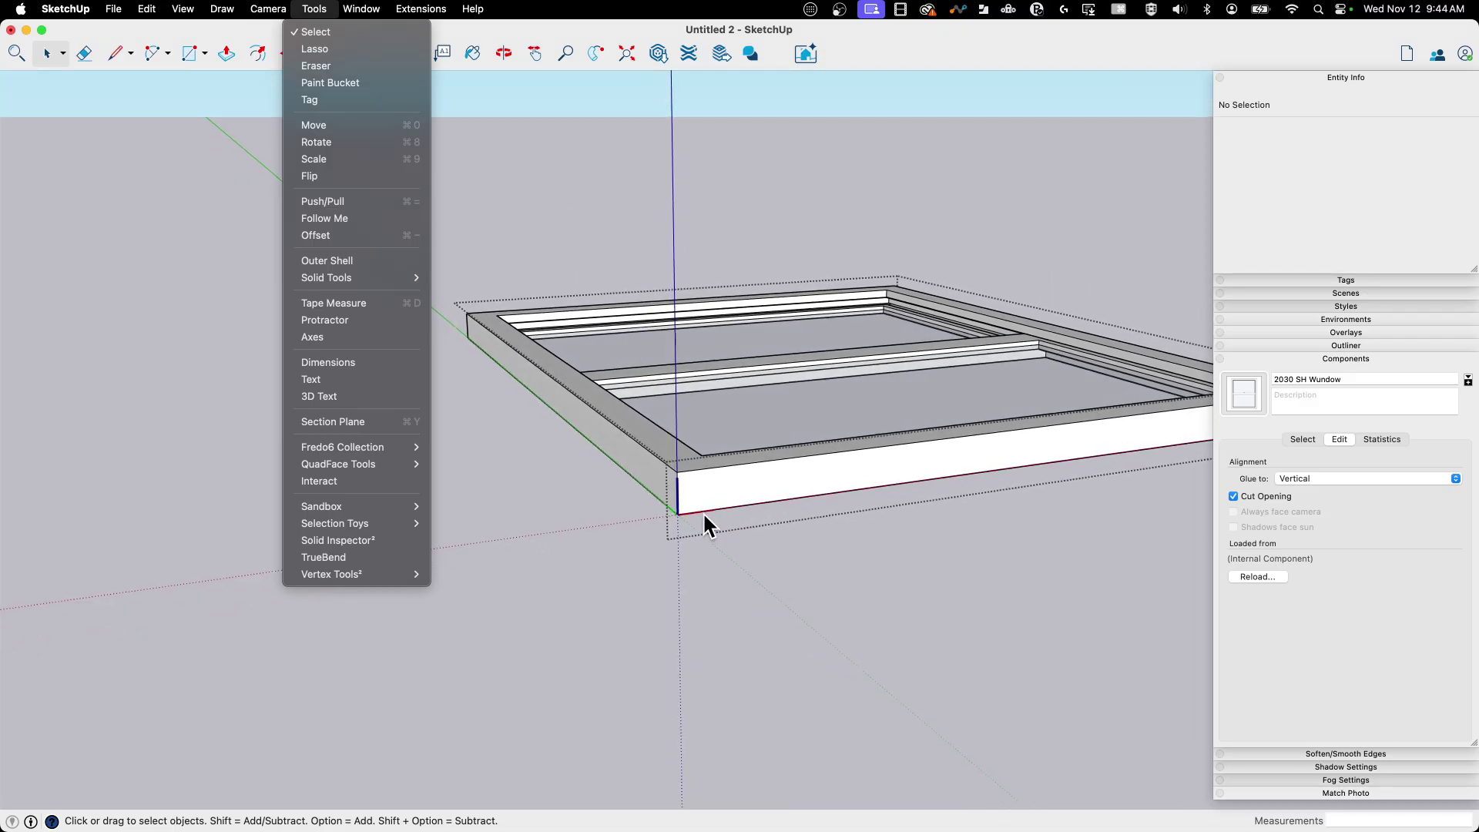
pyautogui.click(343, 337)
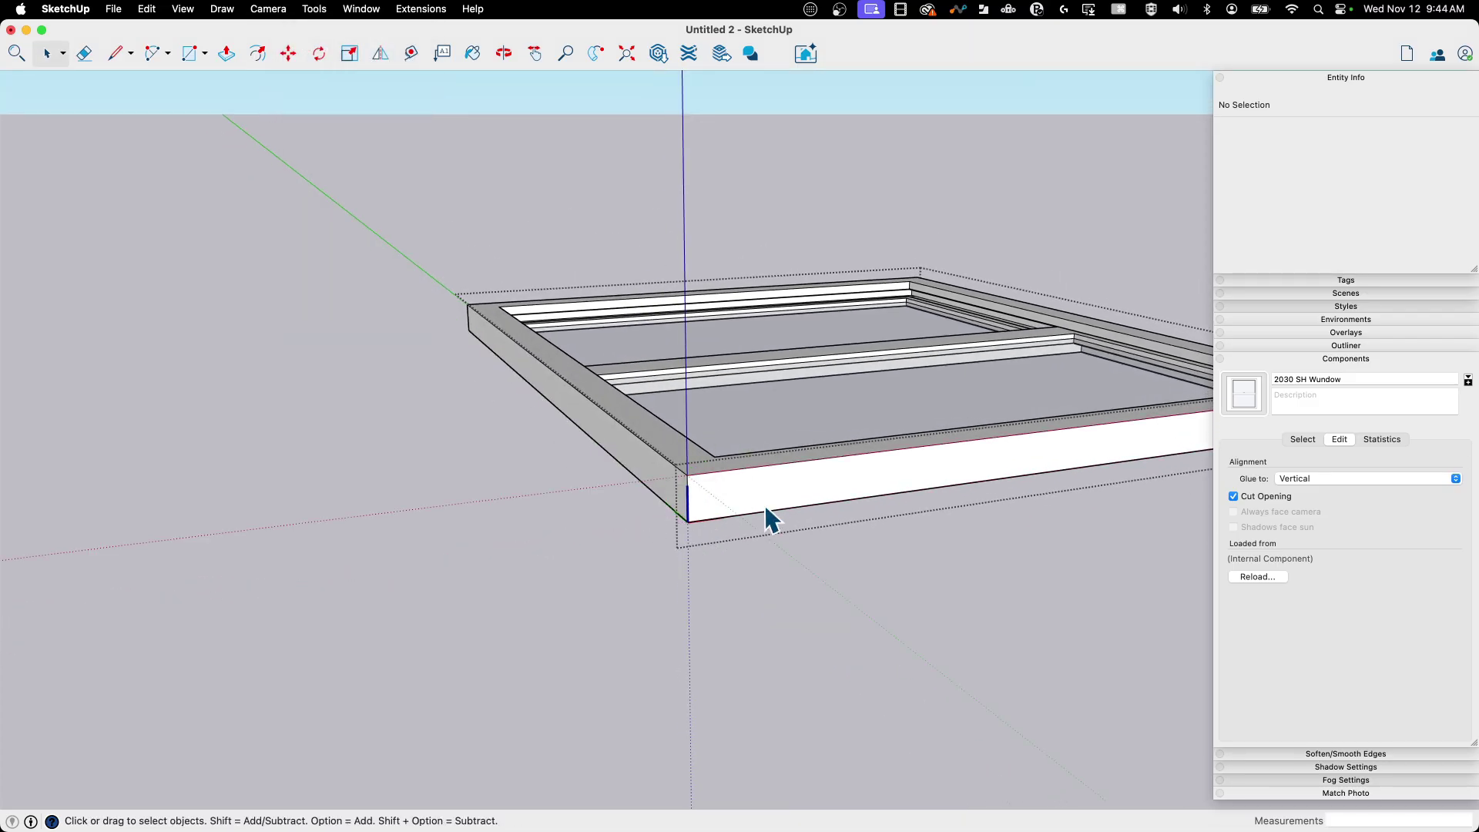
pyautogui.click(474, 604)
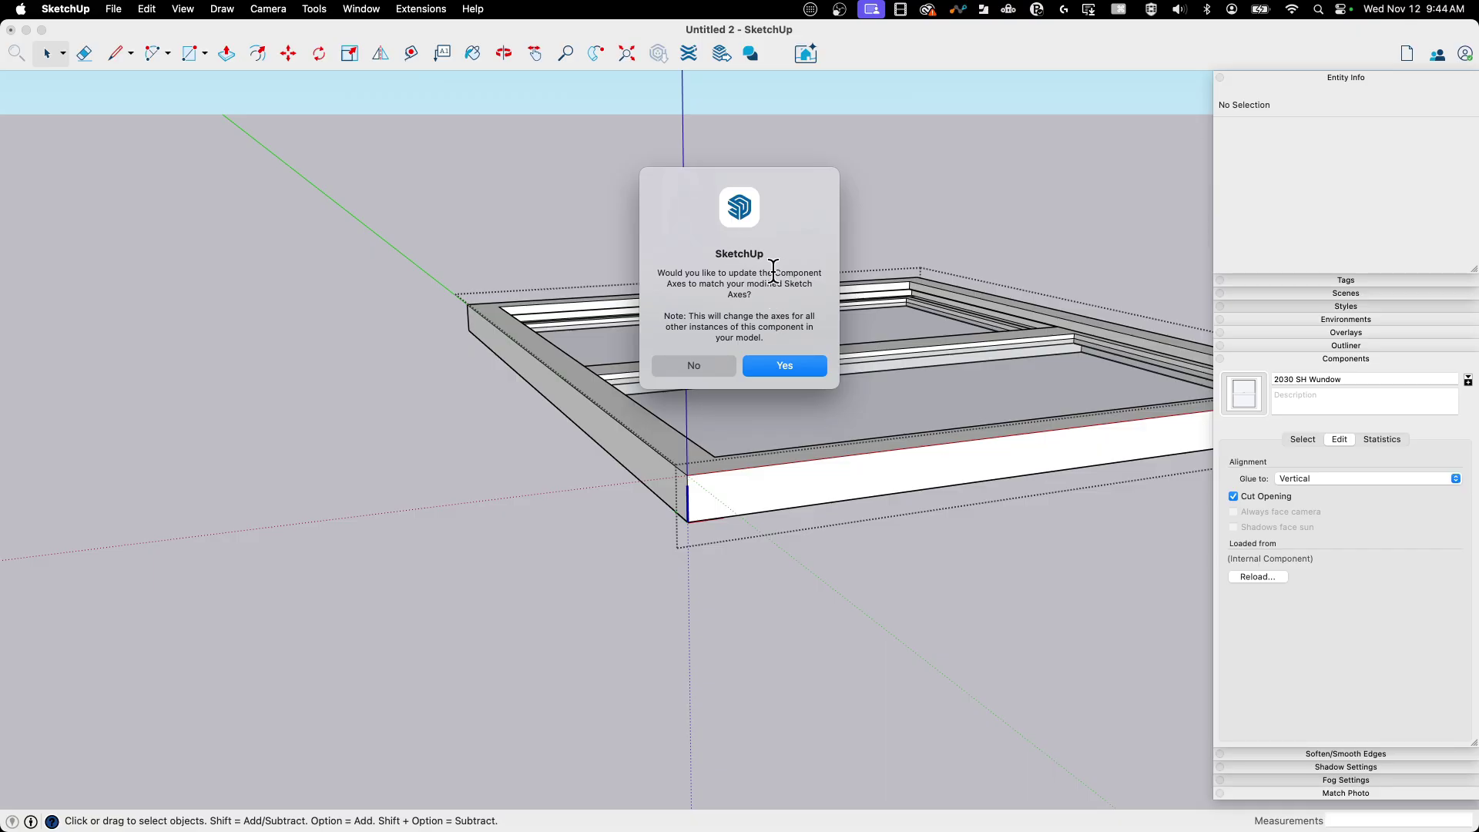
pyautogui.click(784, 366)
pyautogui.scroll(-5, 900, 492)
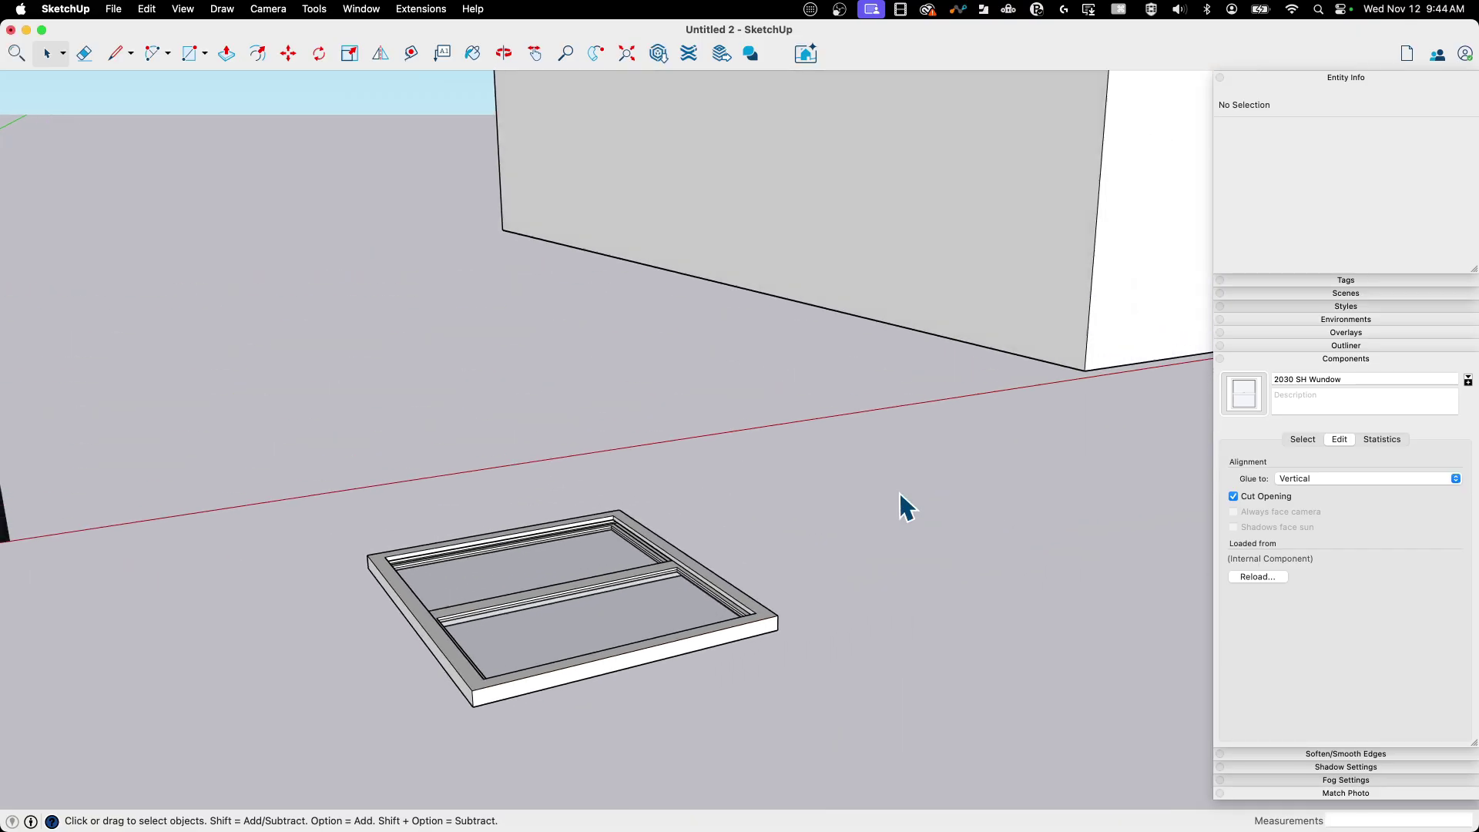
pyautogui.scroll(-6, 898, 285)
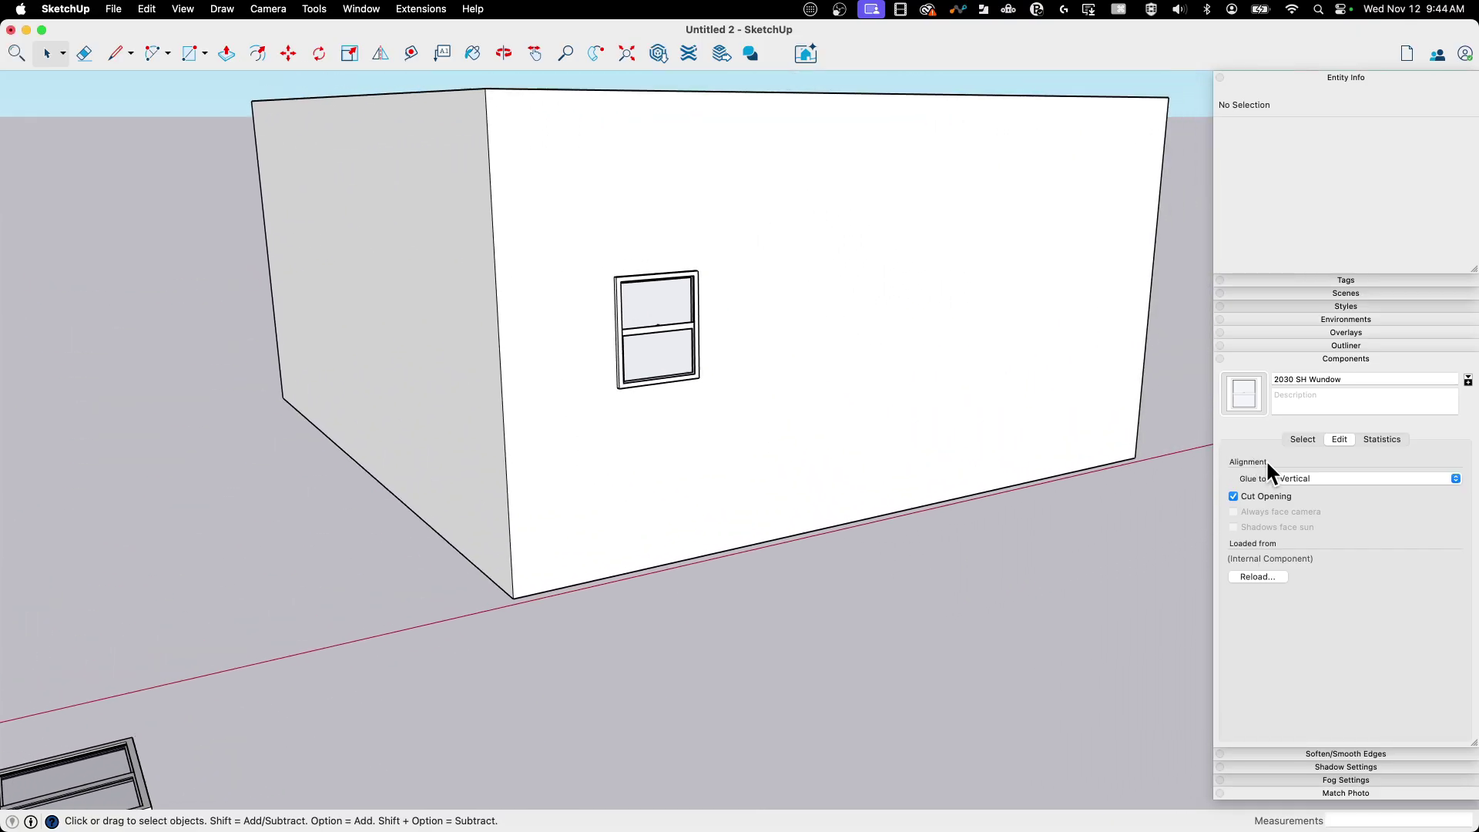
# Place a second 2030 SH Wundow on the building wall beside the first, then view the wall front.
pyautogui.click(1302, 439)
pyautogui.click(1299, 504)
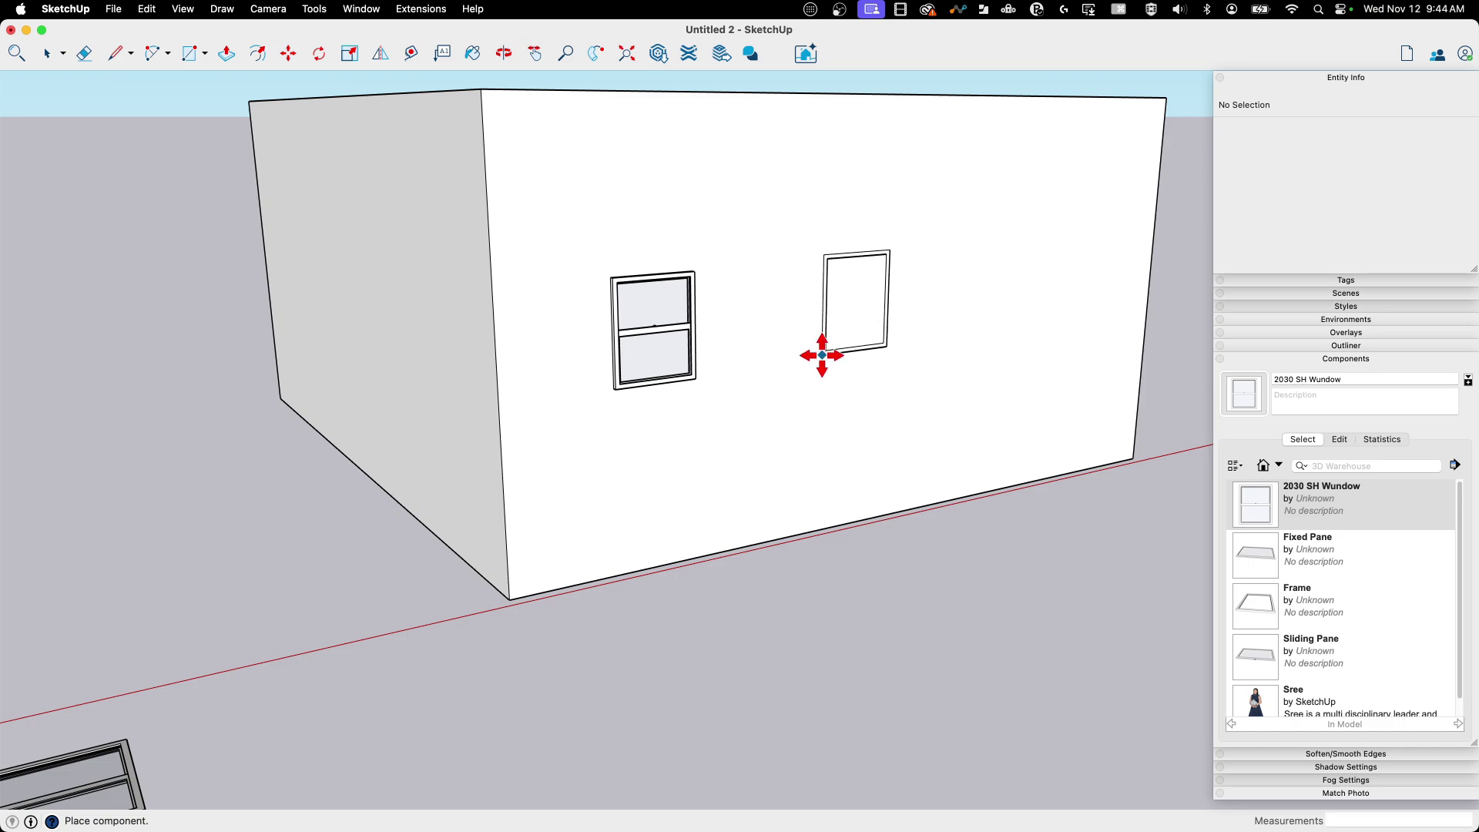
pyautogui.moveTo(819, 354); pyautogui.dragTo(761, 404, button='middle')
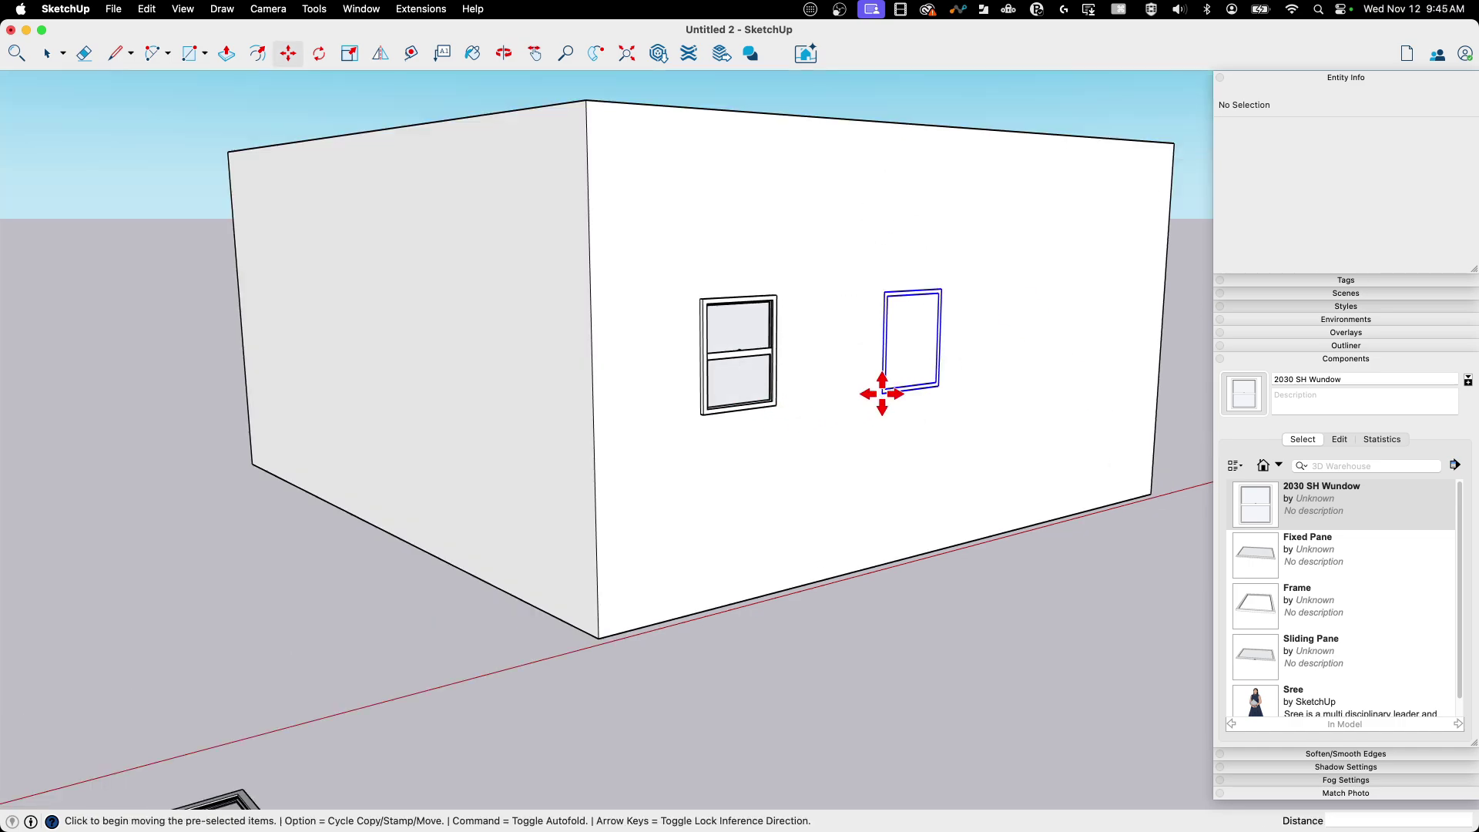
pyautogui.click(881, 393)
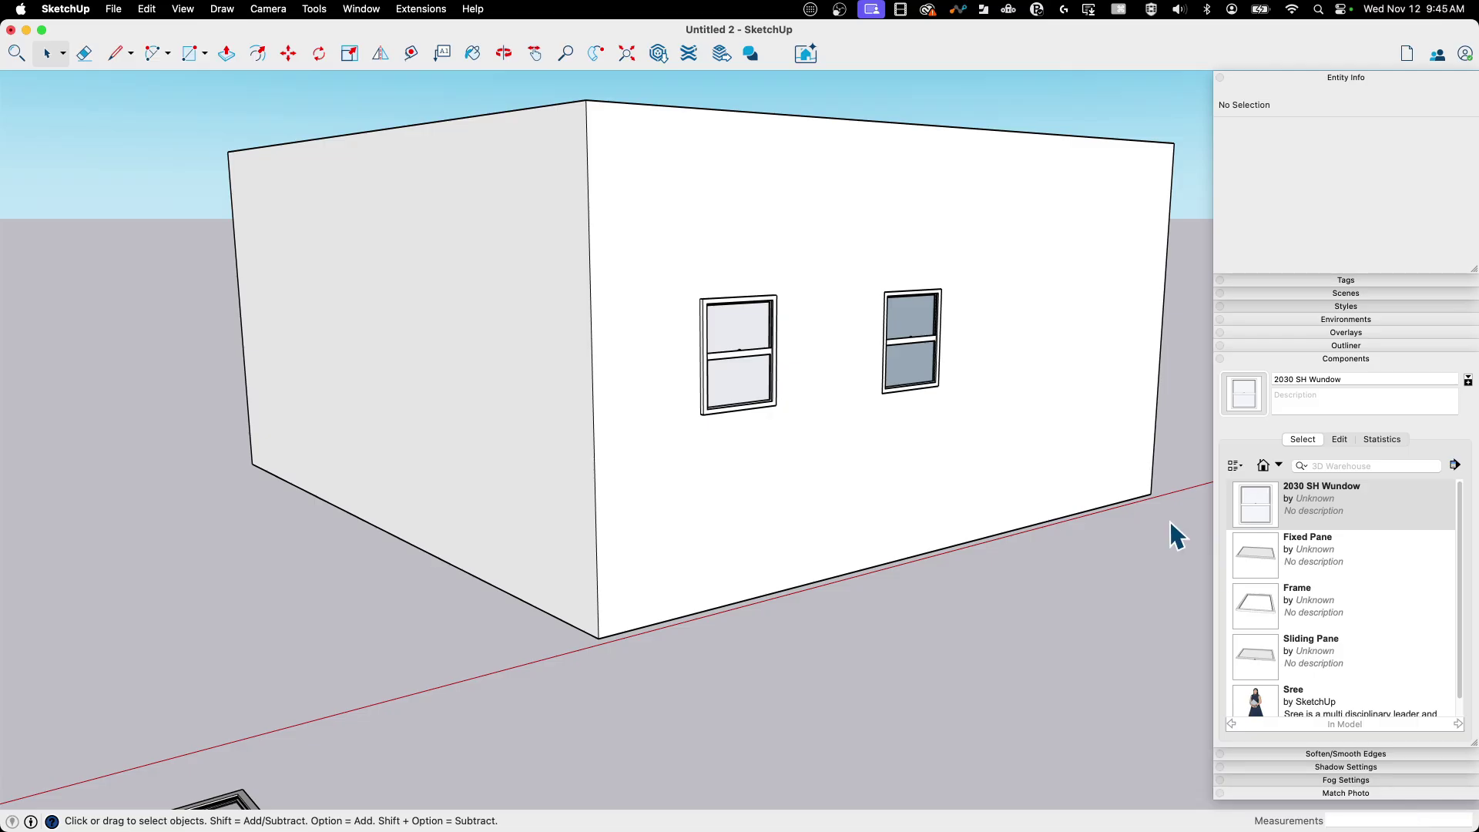
pyautogui.scroll(10, 1177, 535)
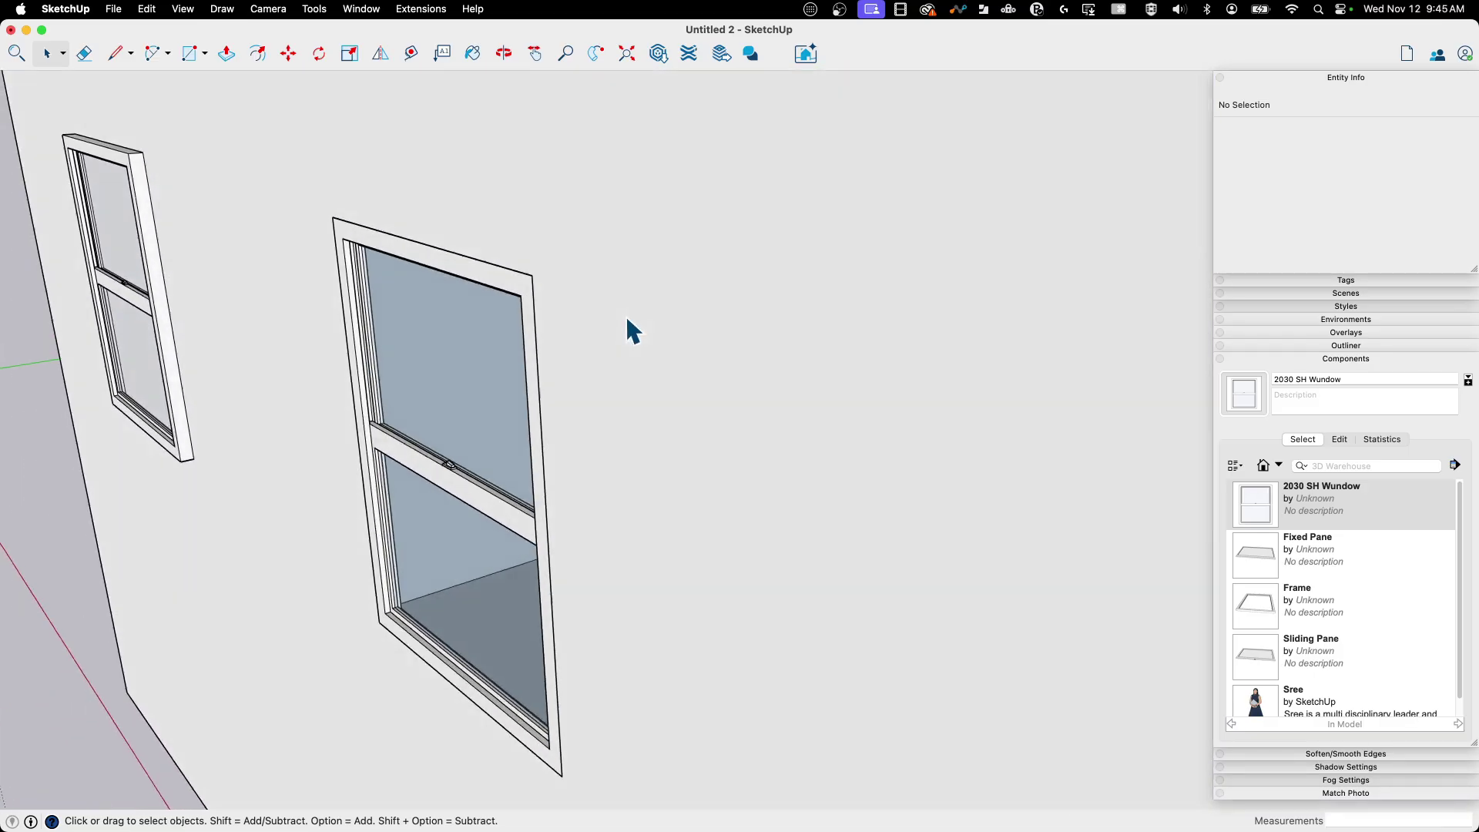
pyautogui.scroll(-8, 562, 310)
pyautogui.moveTo(561, 309); pyautogui.dragTo(677, 584, button='middle')
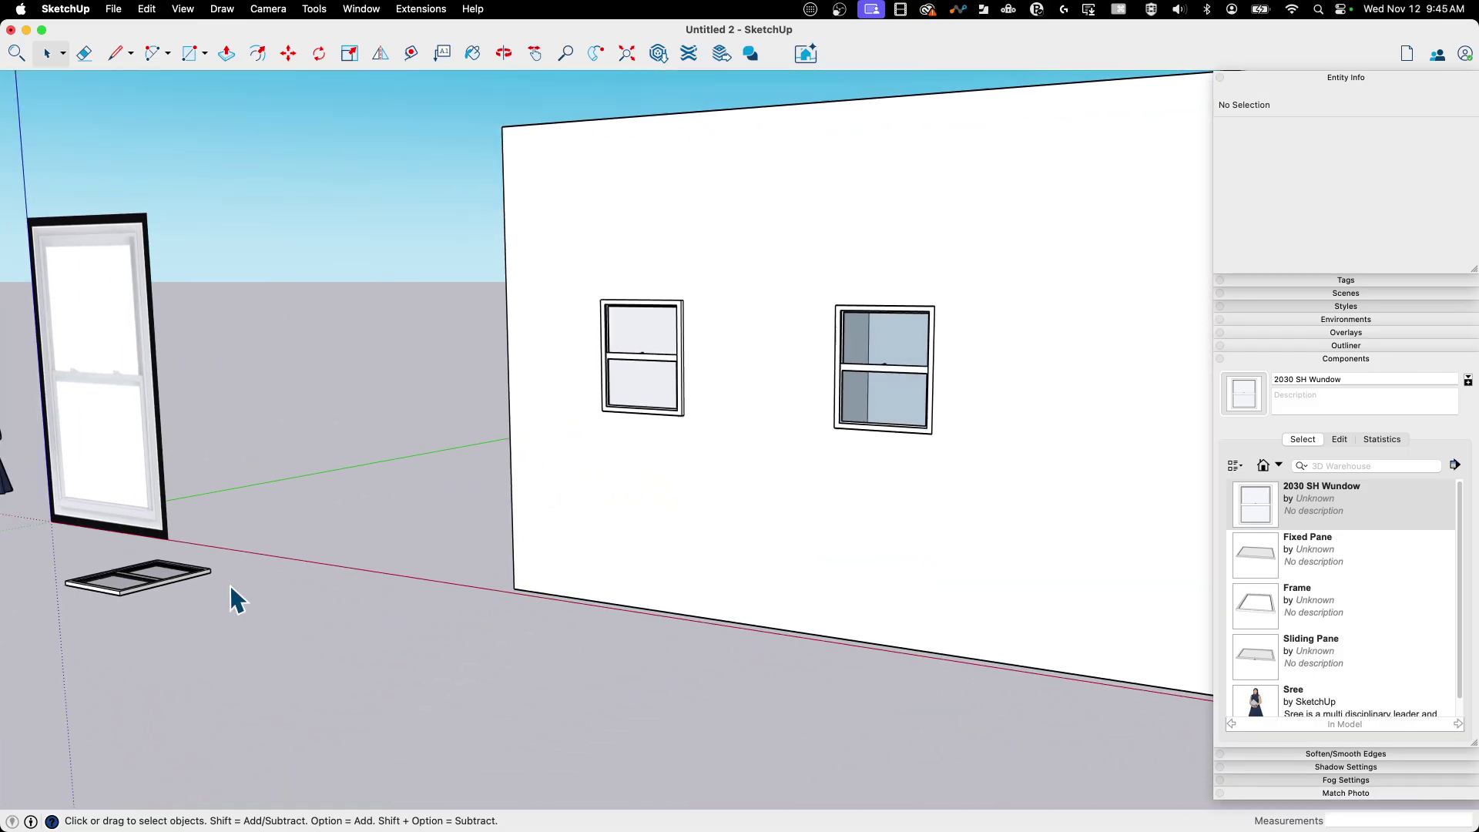
pyautogui.scroll(15, 439, 532)
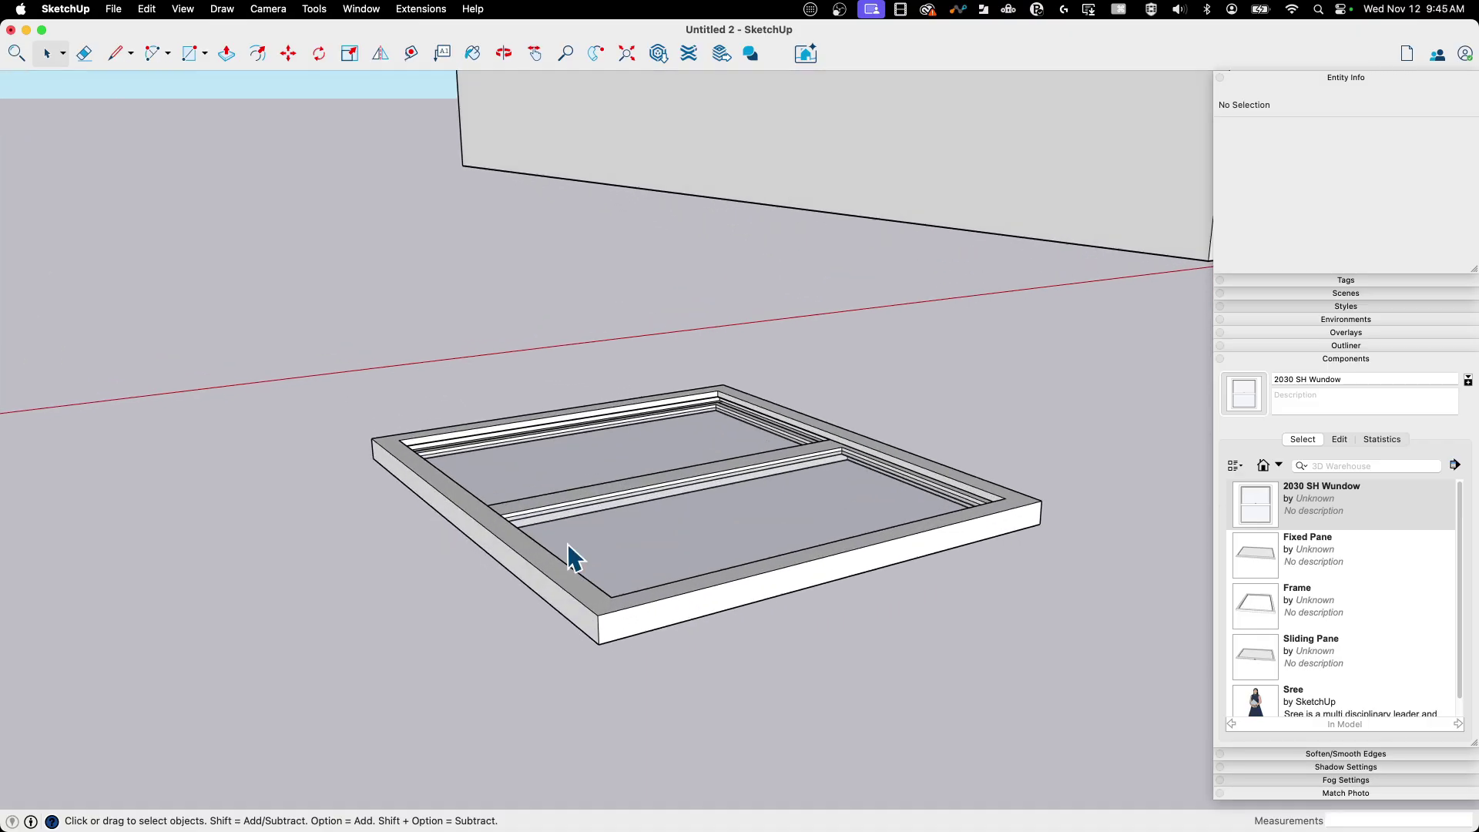
pyautogui.scroll(8, 612, 598)
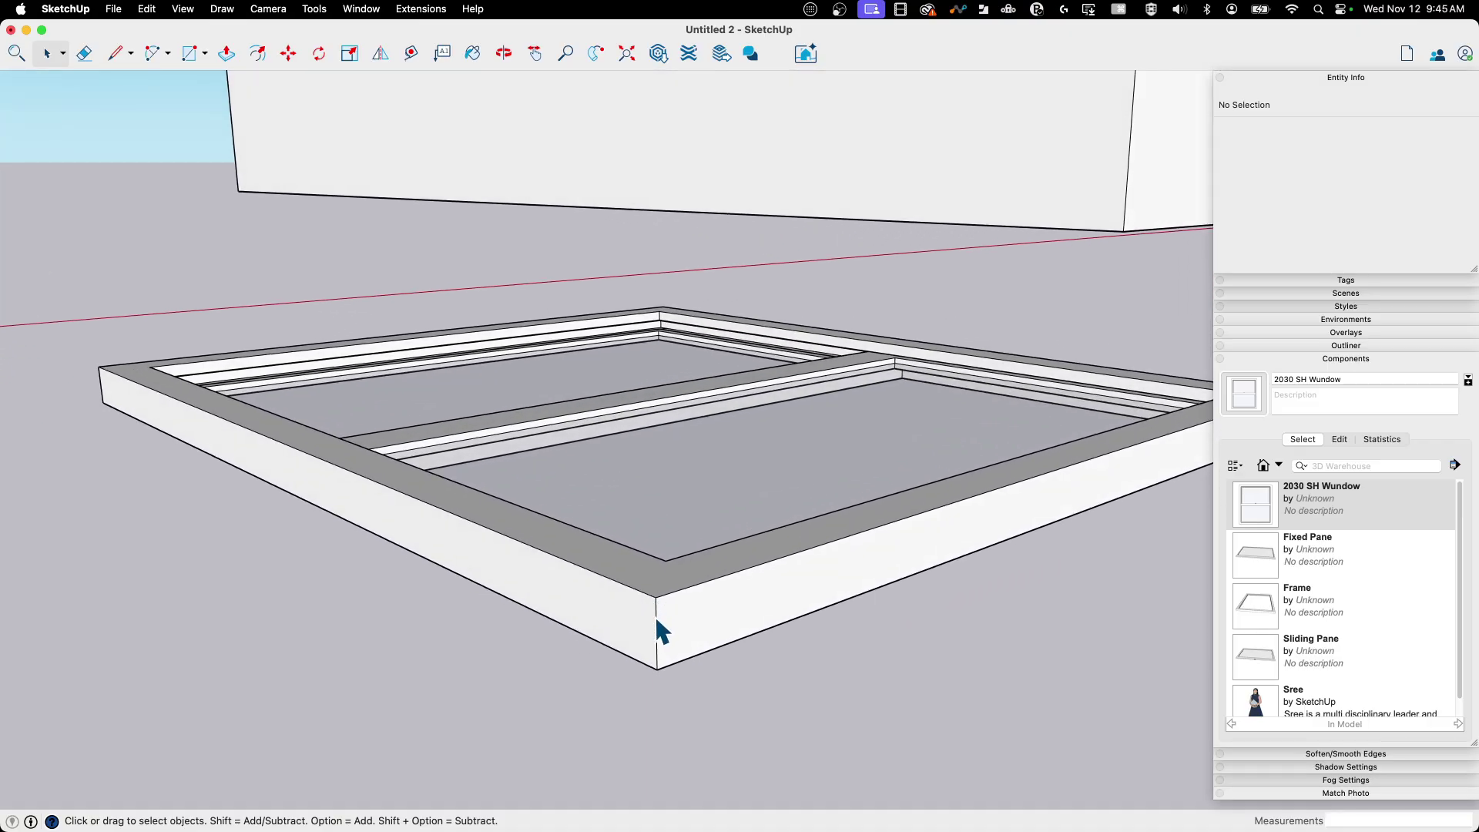
pyautogui.scroll(-8, 653, 610)
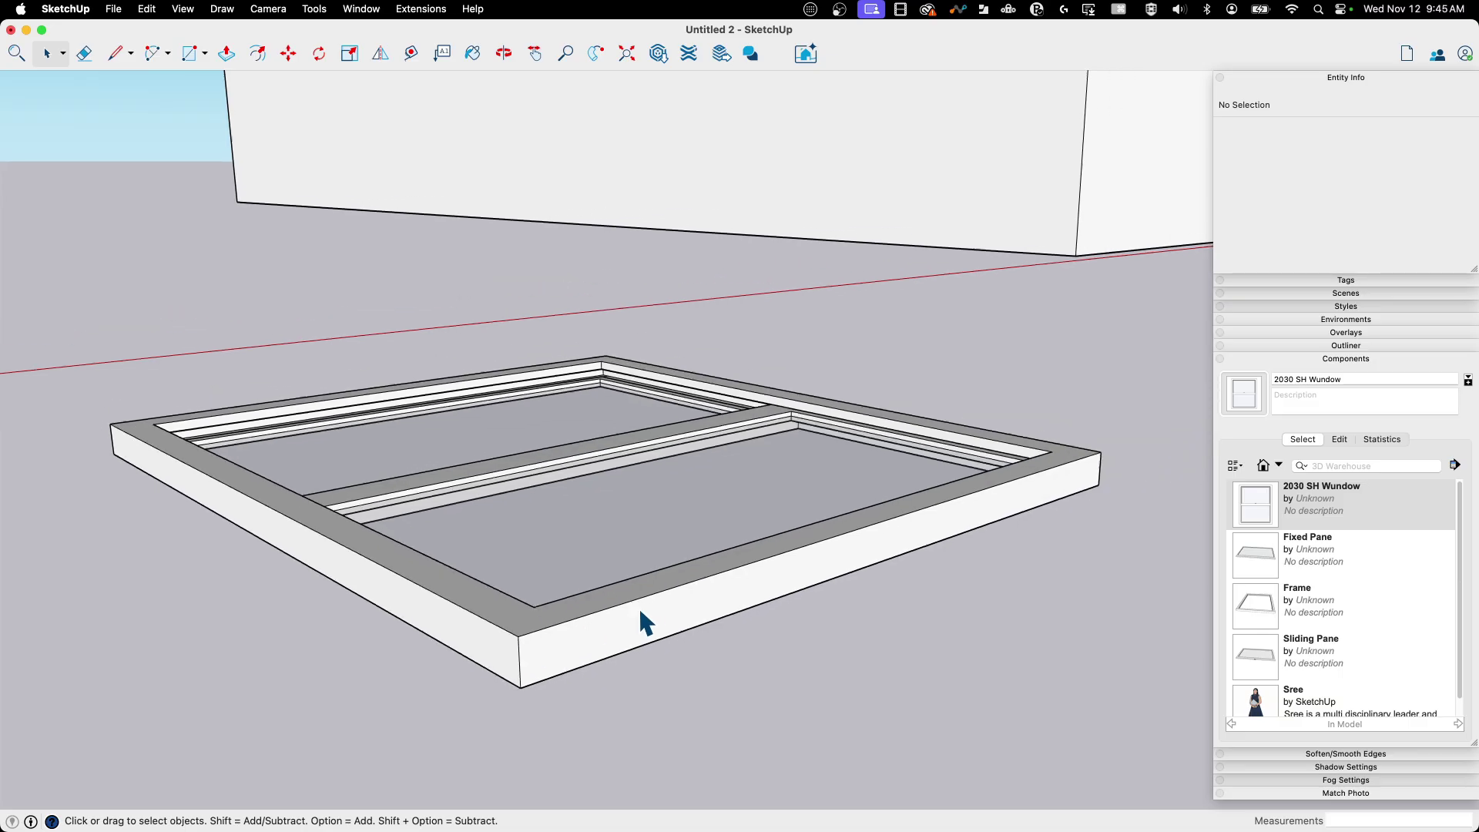
pyautogui.moveTo(641, 609); pyautogui.dragTo(570, 291, button='middle')
pyautogui.scroll(5, 572, 293)
pyautogui.moveTo(752, 279)
pyautogui.mouseDown(button='middle')
pyautogui.moveTo(796, 291)
pyautogui.moveTo(616, 331)
pyautogui.moveTo(604, 396)
pyautogui.moveTo(793, 400)
pyautogui.moveTo(855, 363)
pyautogui.moveTo(796, 356)
pyautogui.mouseUp(button='middle')
pyautogui.moveTo(535, 320); pyautogui.dragTo(572, 509, button='middle')
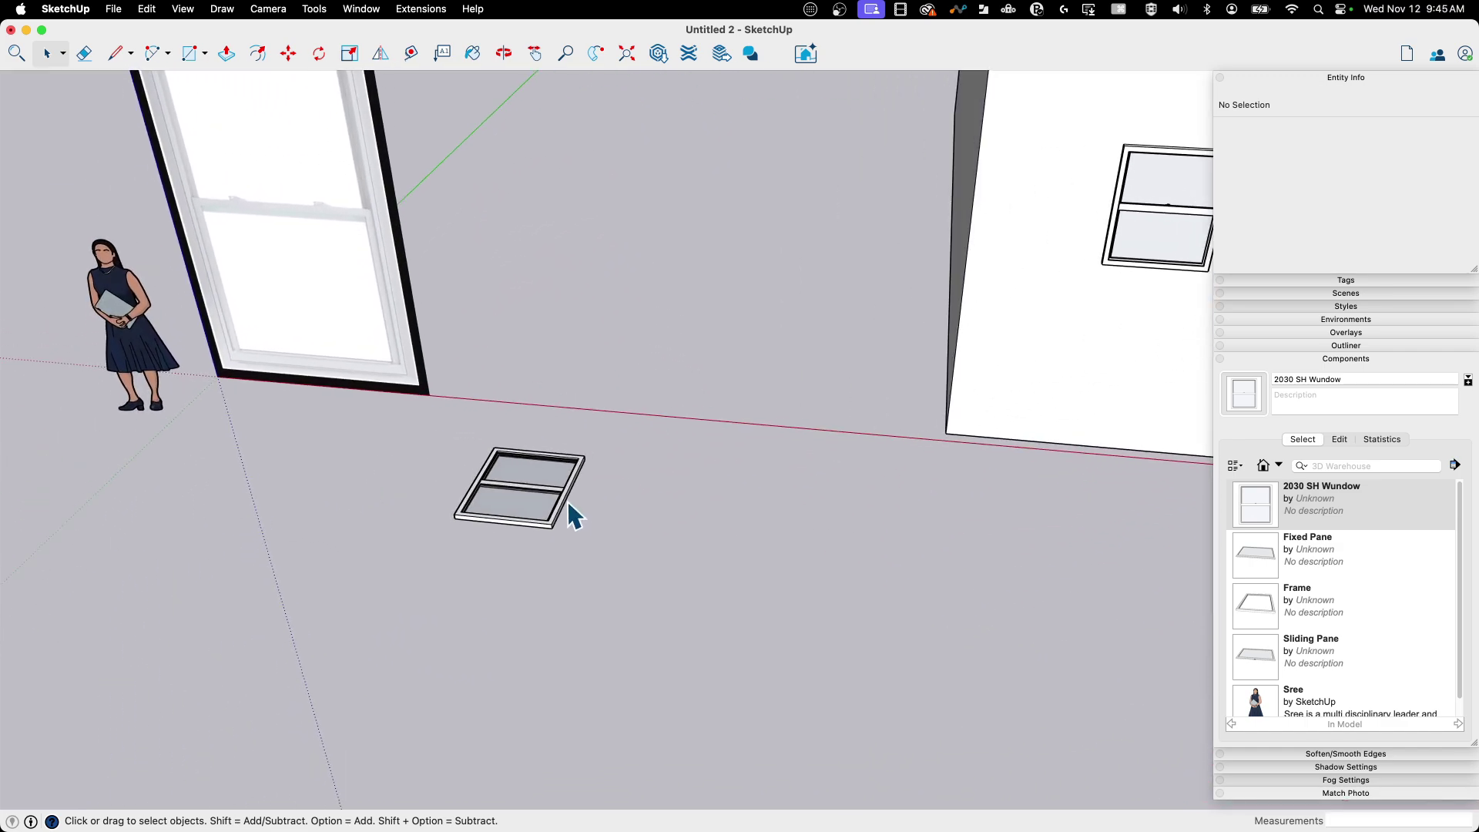
pyautogui.scroll(5, 539, 501)
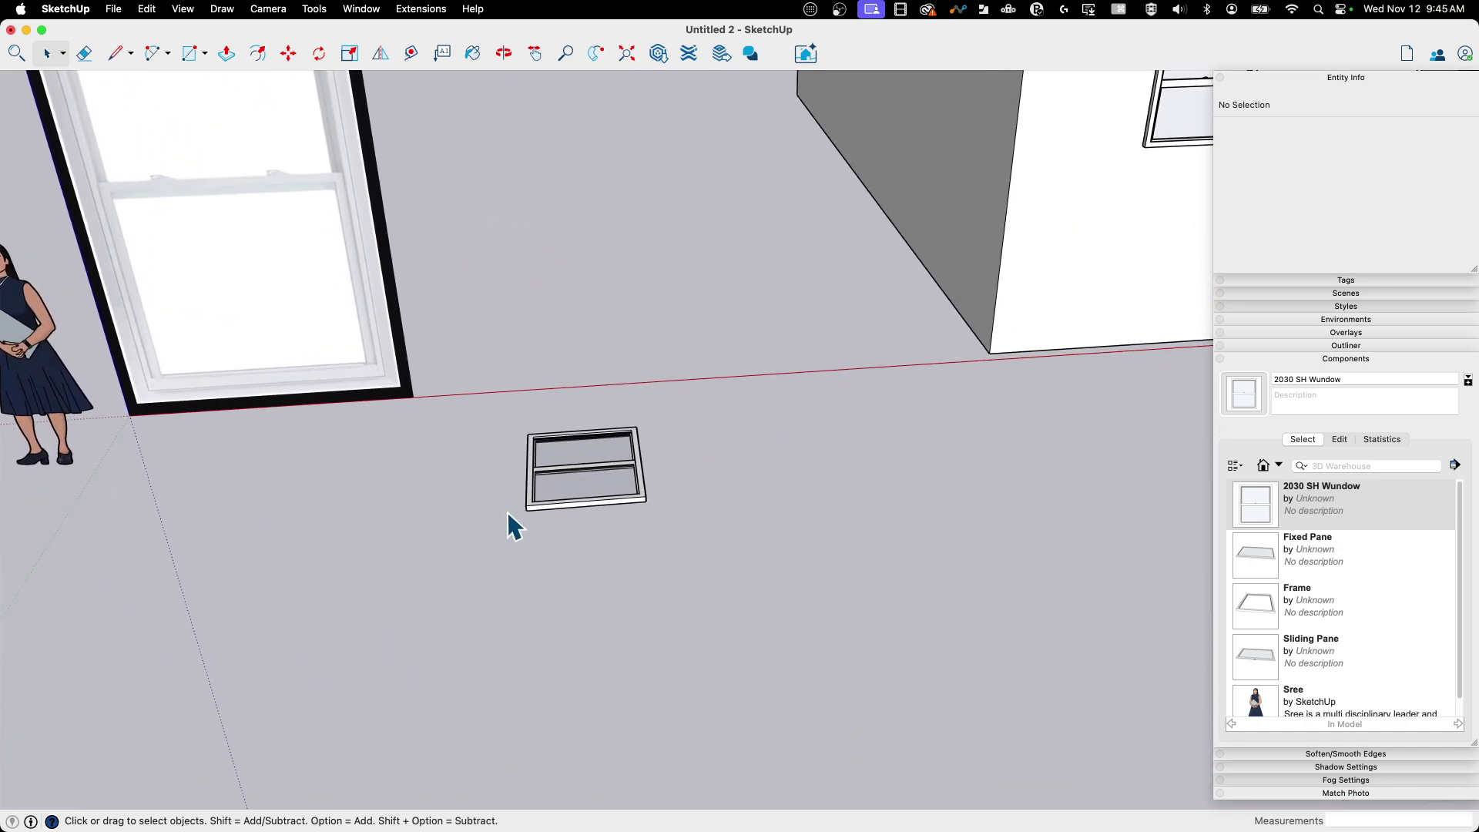
pyautogui.moveTo(406, 360); pyautogui.dragTo(340, 309, button='middle')
pyautogui.moveTo(804, 351); pyautogui.dragTo(581, 327, button='middle')
pyautogui.scroll(5, 367, 421)
pyautogui.moveTo(367, 409); pyautogui.dragTo(853, 310, button='middle')
pyautogui.scroll(6, 853, 309)
pyautogui.moveTo(801, 256); pyautogui.dragTo(792, 226, button='middle')
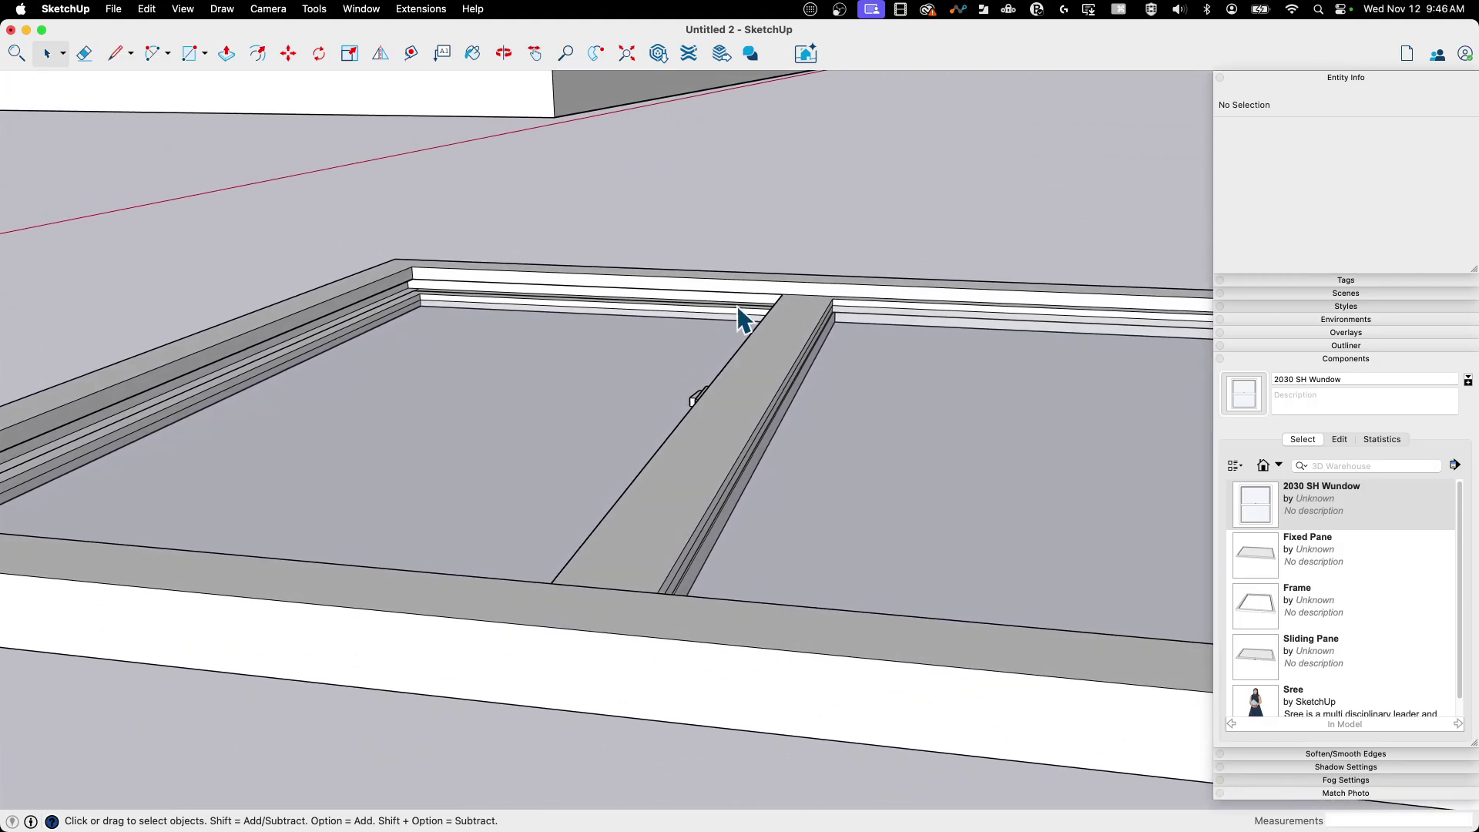
pyautogui.moveTo(339, 254); pyautogui.dragTo(650, 287, button='middle')
pyautogui.scroll(-10, 967, 373)
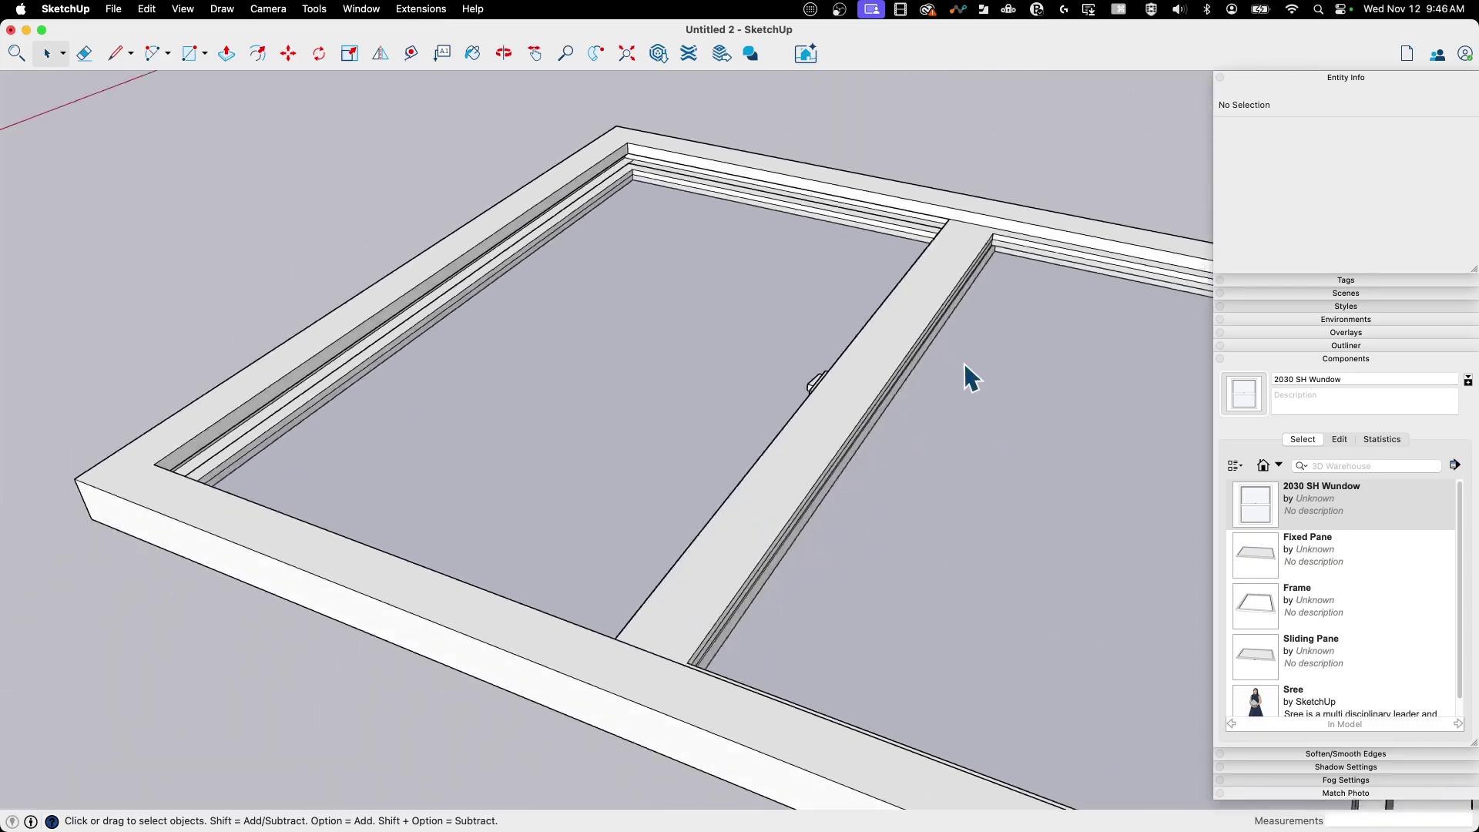
pyautogui.moveTo(891, 383); pyautogui.dragTo(585, 264, button='middle')
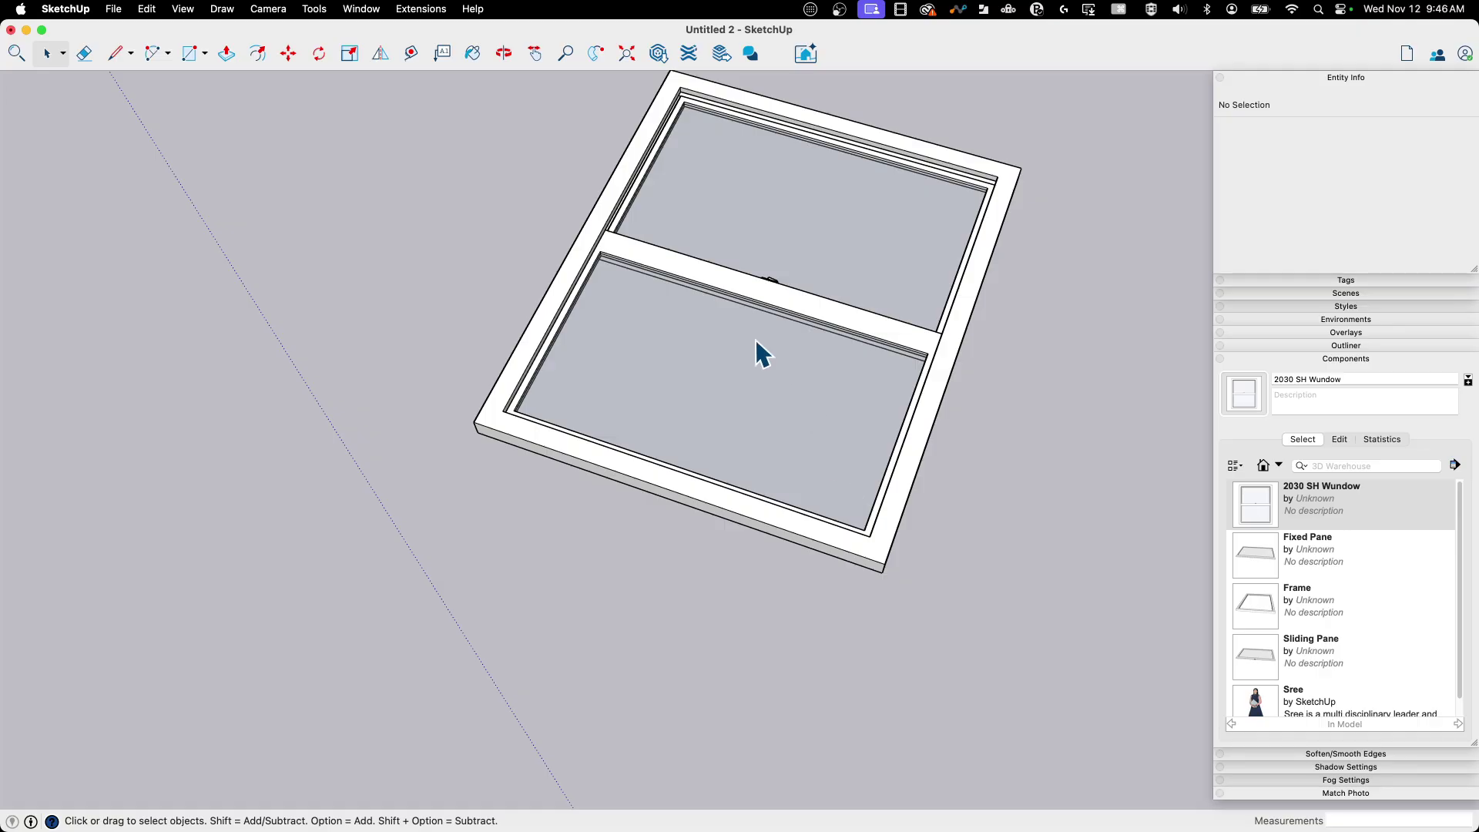
pyautogui.moveTo(759, 350); pyautogui.dragTo(845, 367, button='middle')
pyautogui.scroll(5, 793, 349)
pyautogui.scroll(3, 845, 362)
pyautogui.scroll(3, 844, 367)
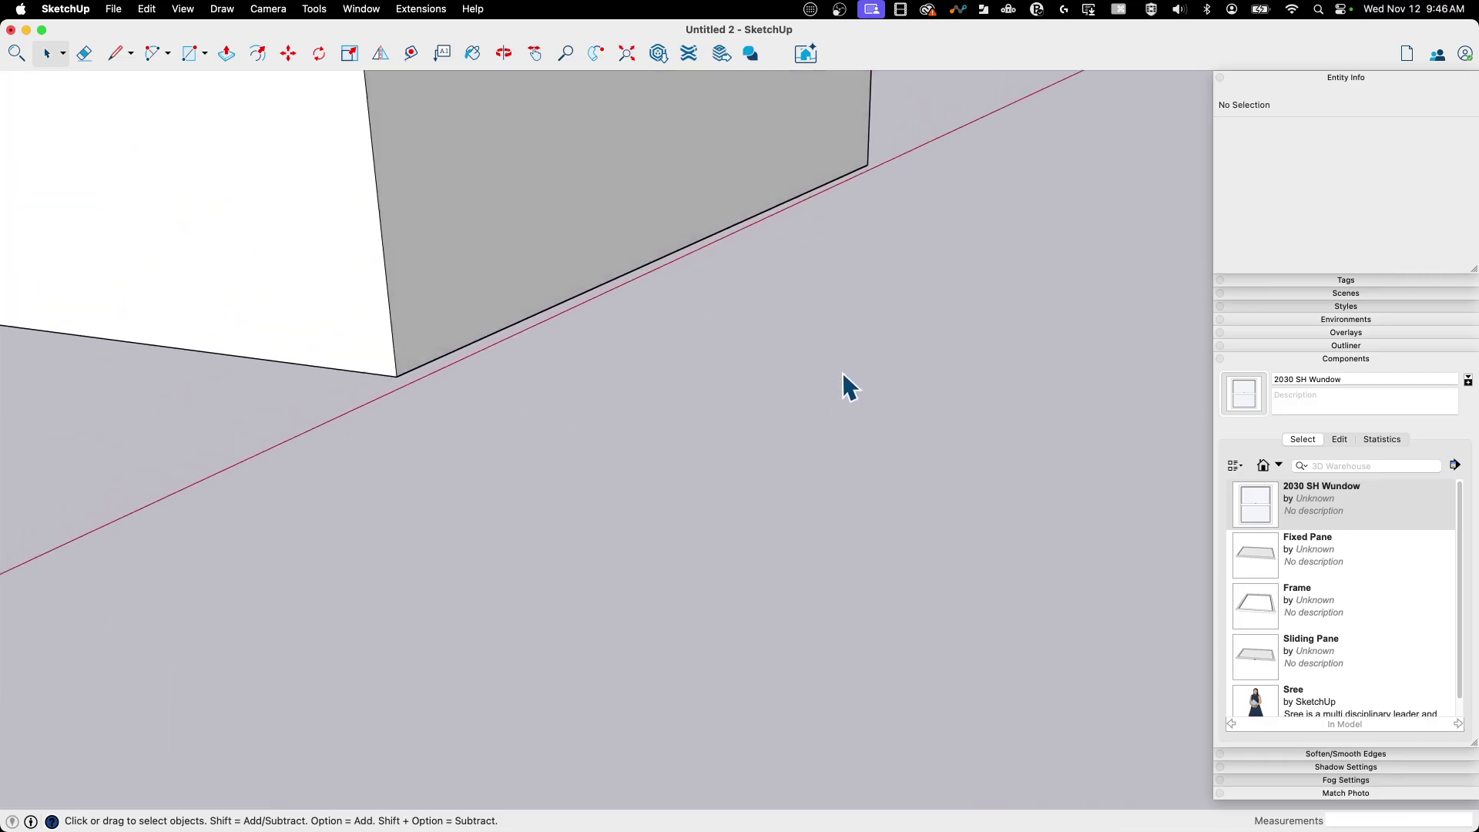